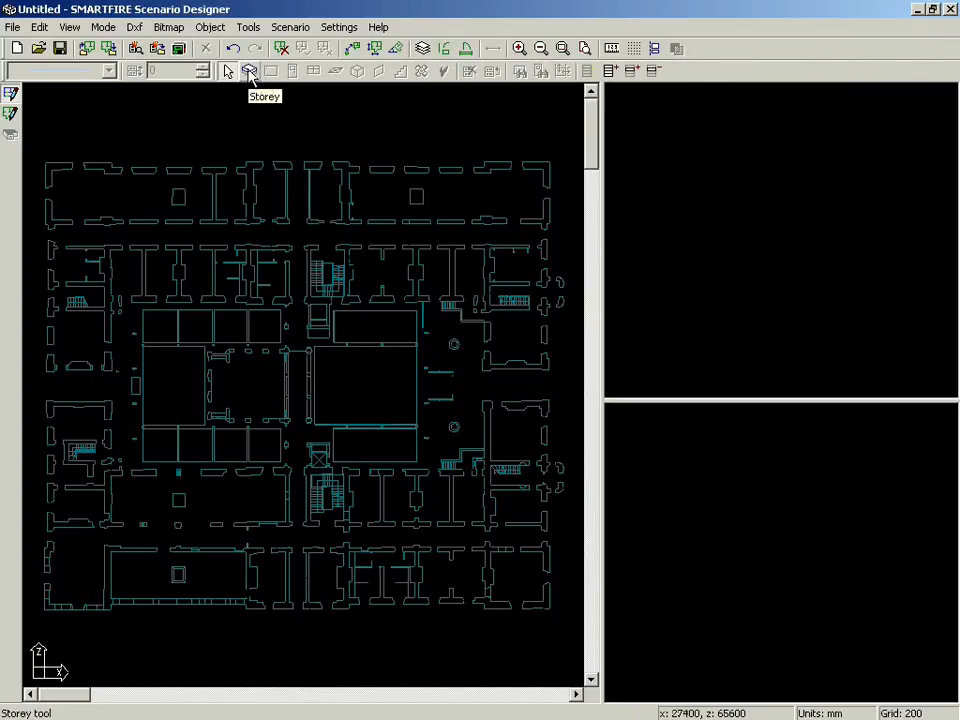
# Select the DXF lines of the small square in the large upper-left hall of the plan and deactivate them
pyautogui.click(10, 113)
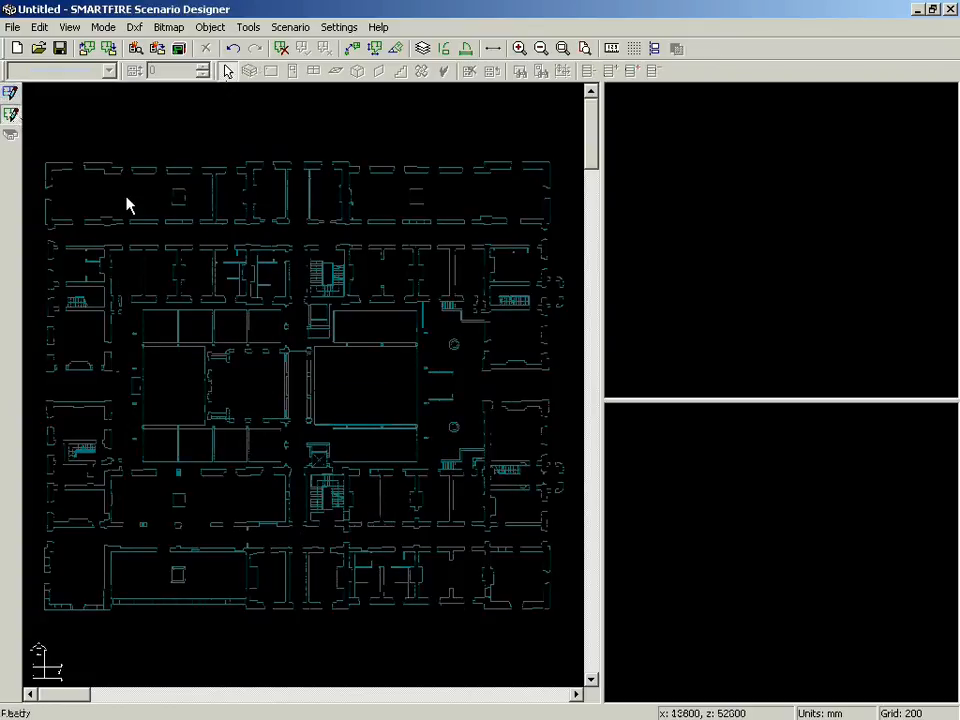
pyautogui.moveTo(164, 182); pyautogui.dragTo(193, 214)
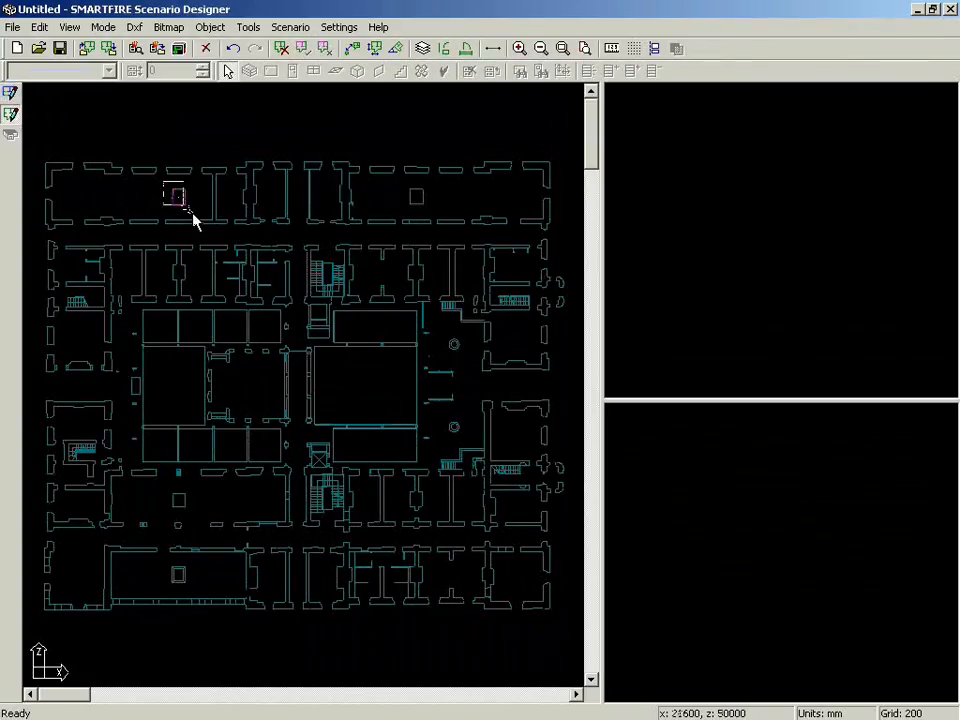
pyautogui.click(323, 49)
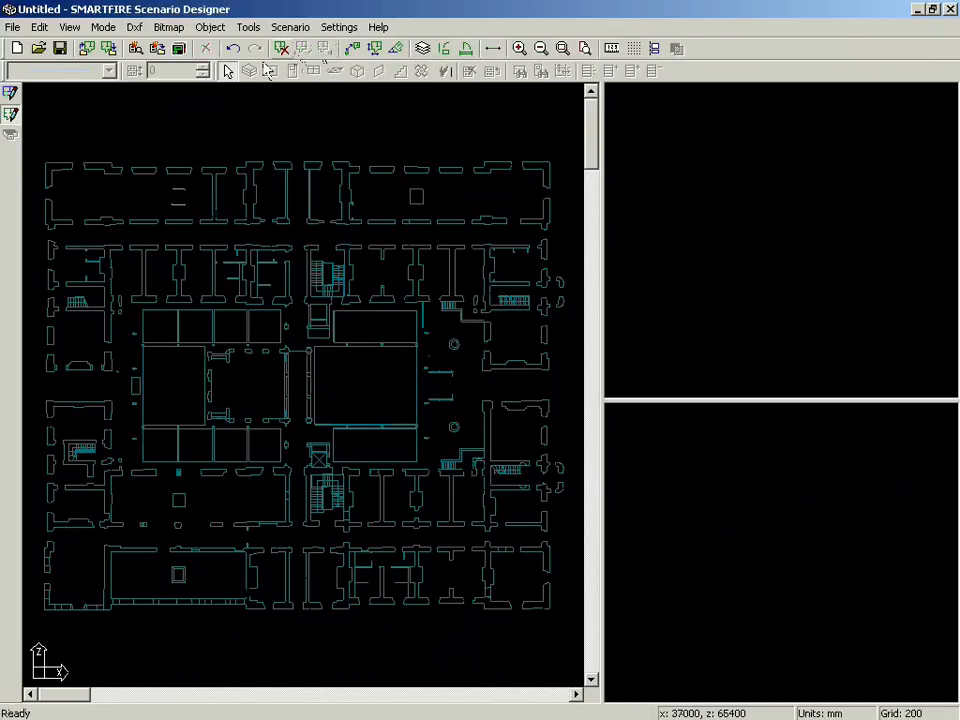
# Draw a storey of about 30200 by 18200 mm around the upper-left section of the floor plan
pyautogui.click(12, 94)
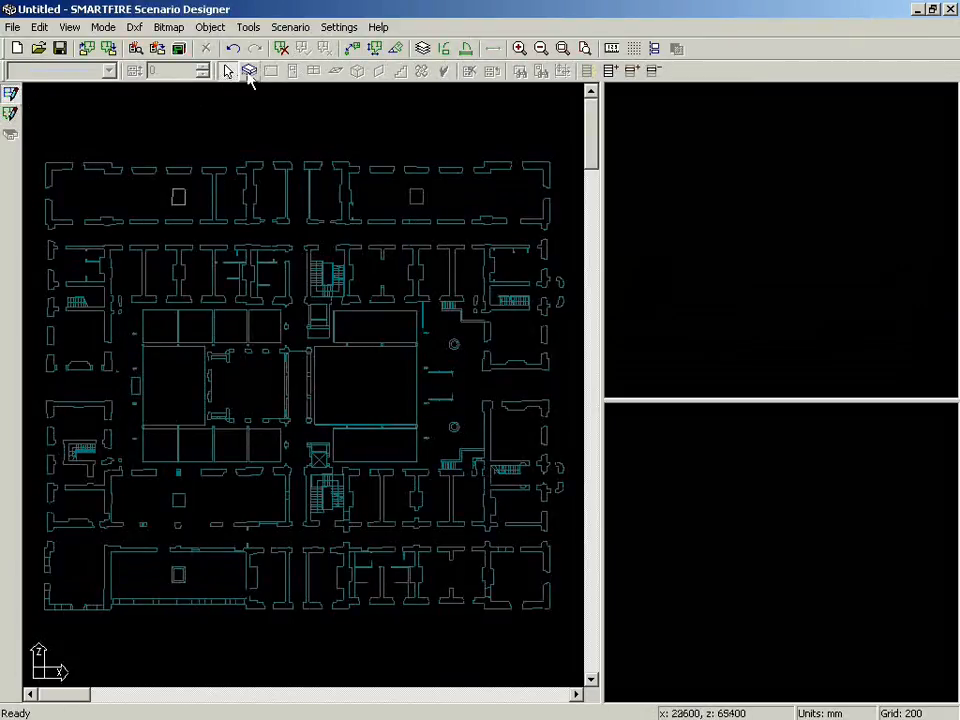
pyautogui.click(250, 70)
pyautogui.moveTo(42, 160); pyautogui.dragTo(290, 311)
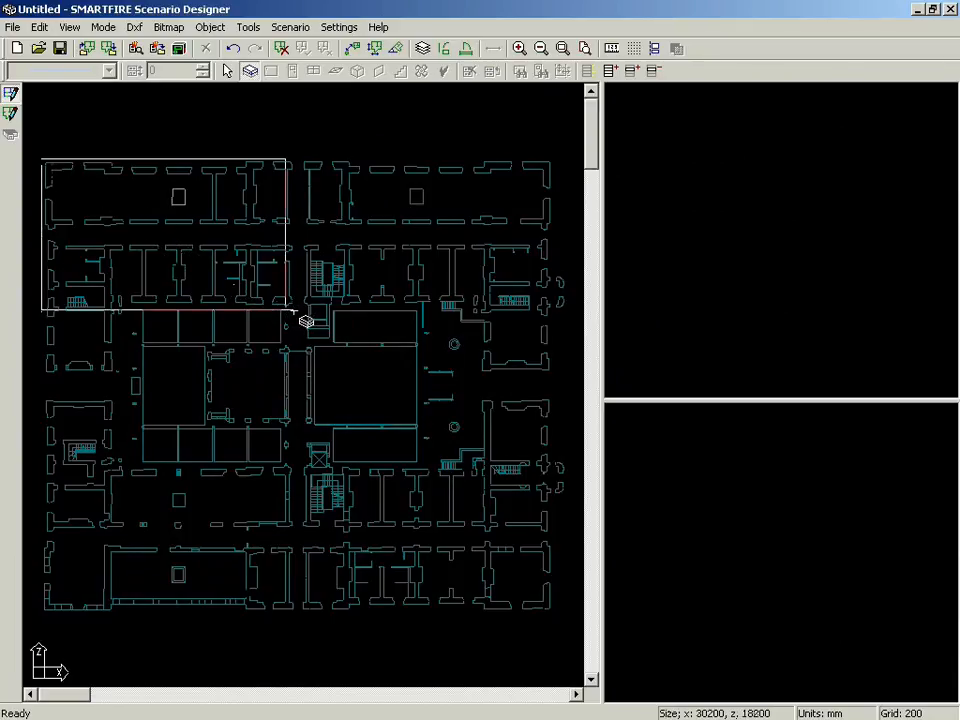
pyautogui.click(293, 313)
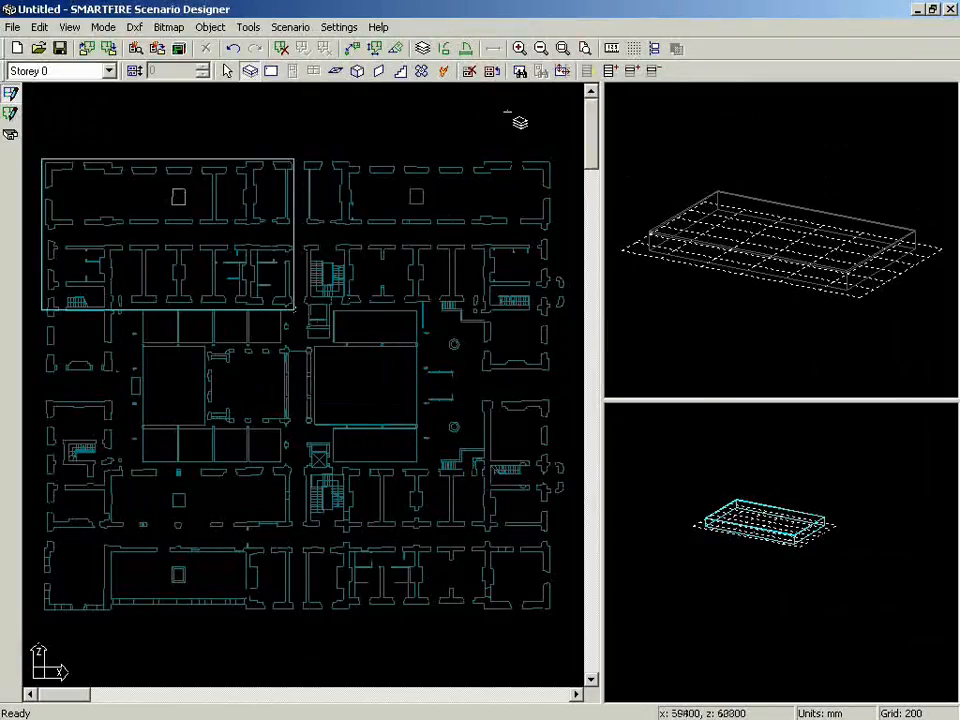
# Run Locate Rooms on the new storey with the DXF walls represented as double lines
pyautogui.click(563, 49)
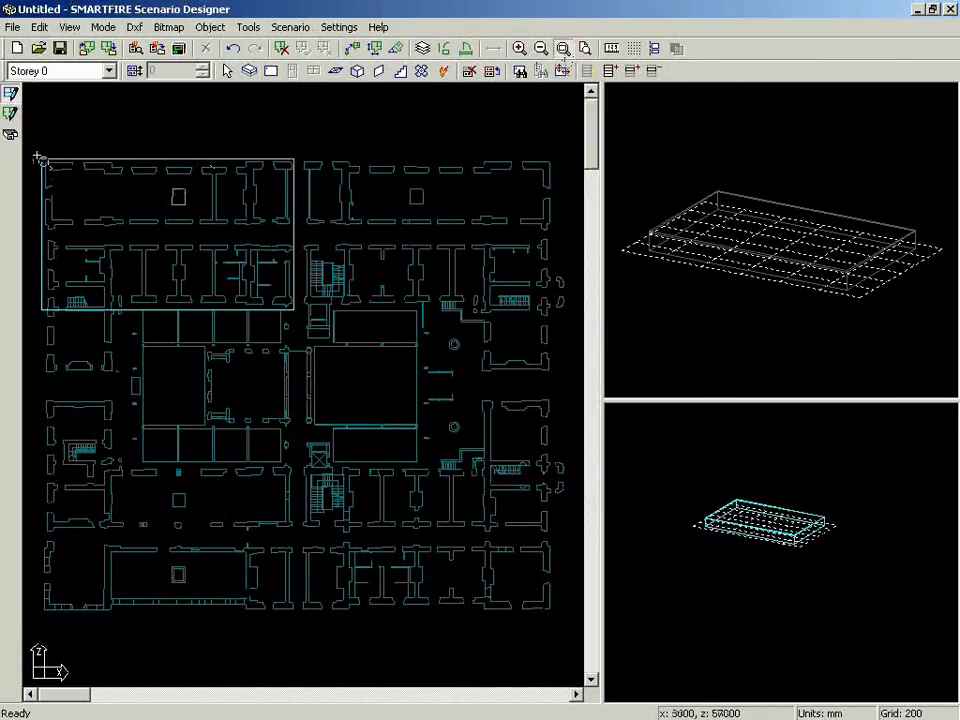
pyautogui.moveTo(30, 155); pyautogui.dragTo(303, 321)
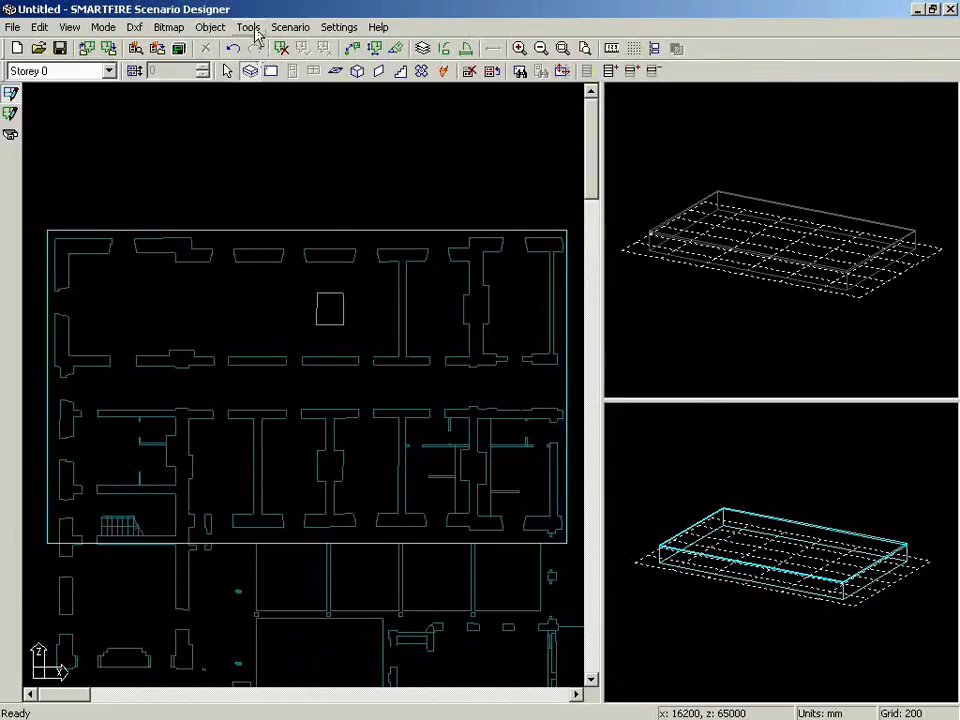
pyautogui.click(252, 28)
pyautogui.click(256, 48)
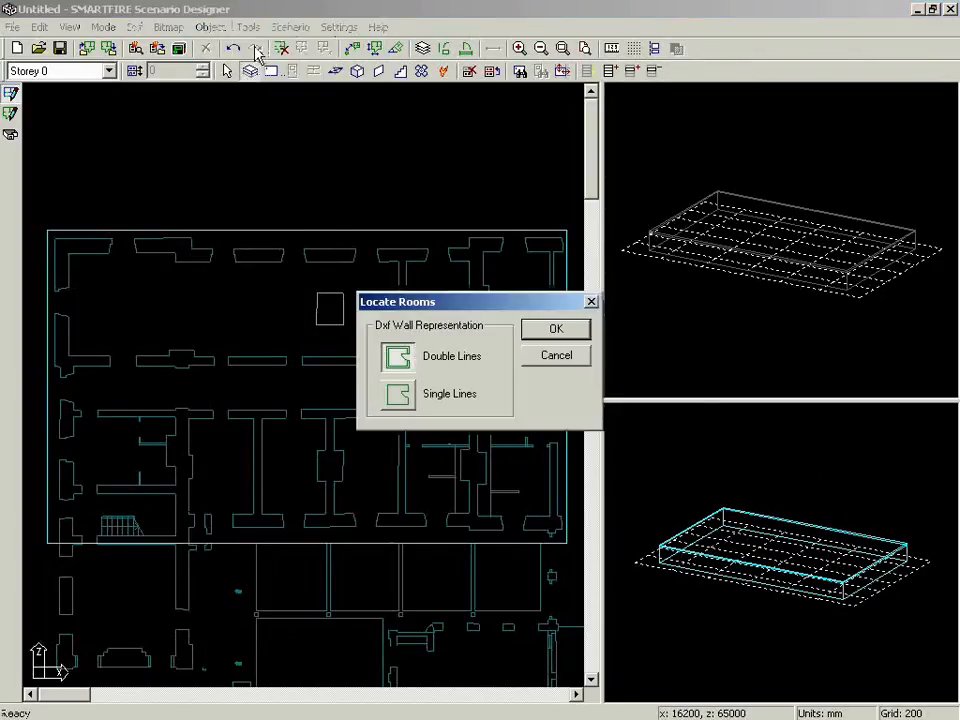
pyautogui.click(528, 332)
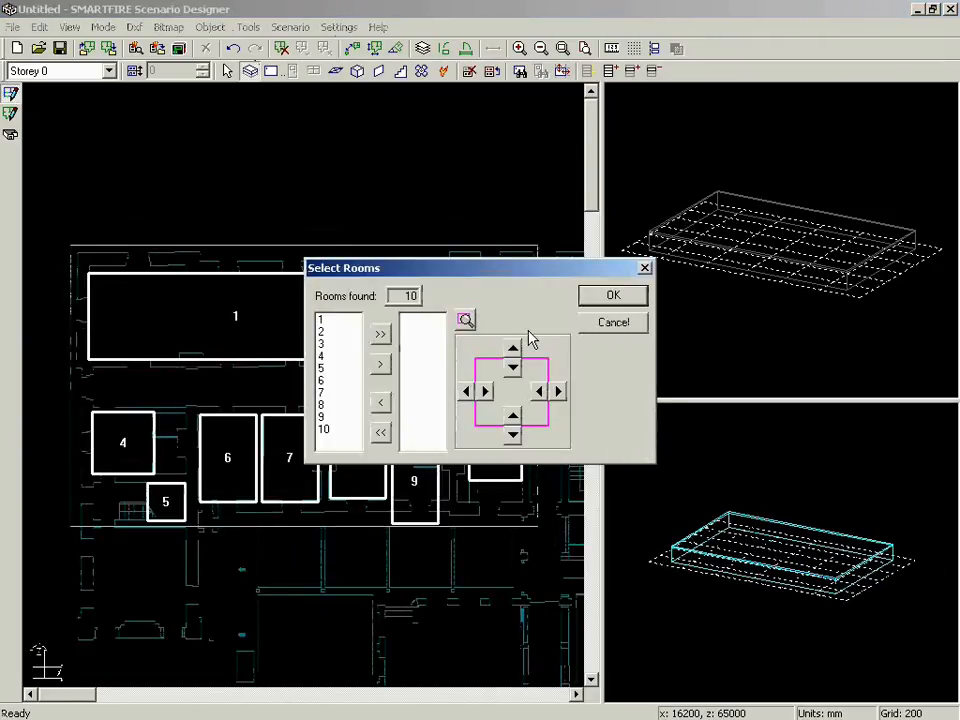
# Add all the located rooms, starting with room 1, to the list of selected rooms
pyautogui.moveTo(493, 270); pyautogui.dragTo(746, 118)
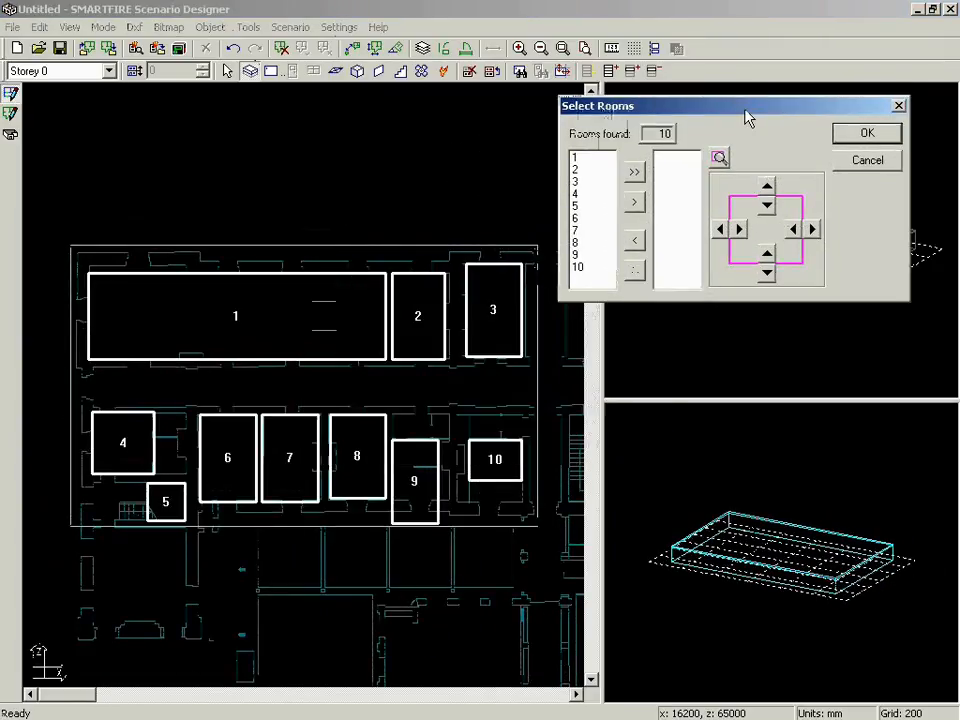
pyautogui.click(598, 159)
pyautogui.click(634, 204)
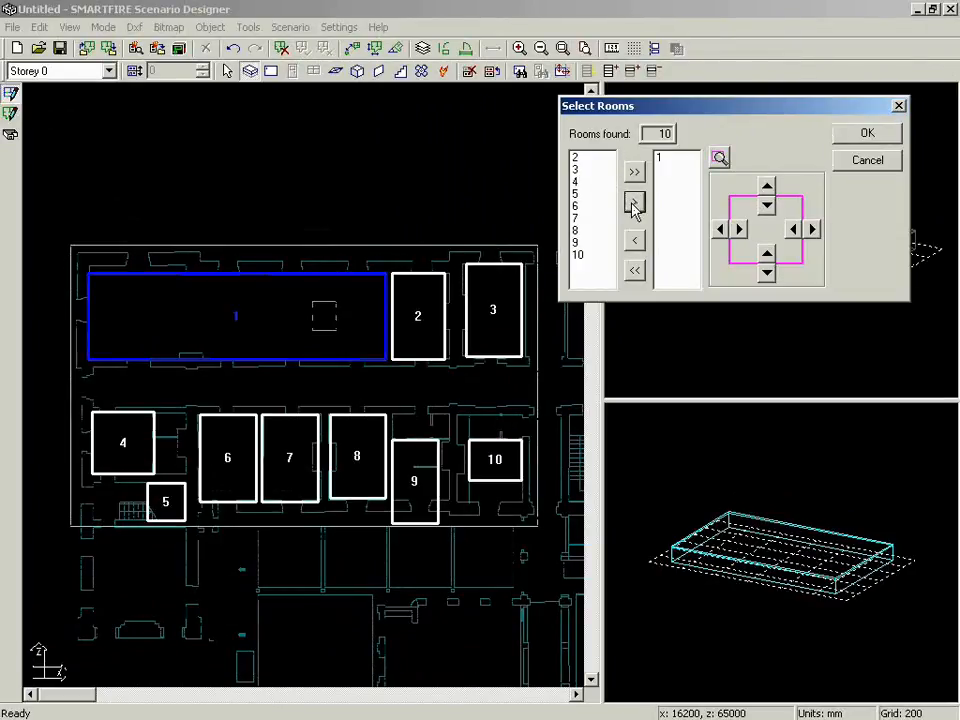
pyautogui.click(634, 173)
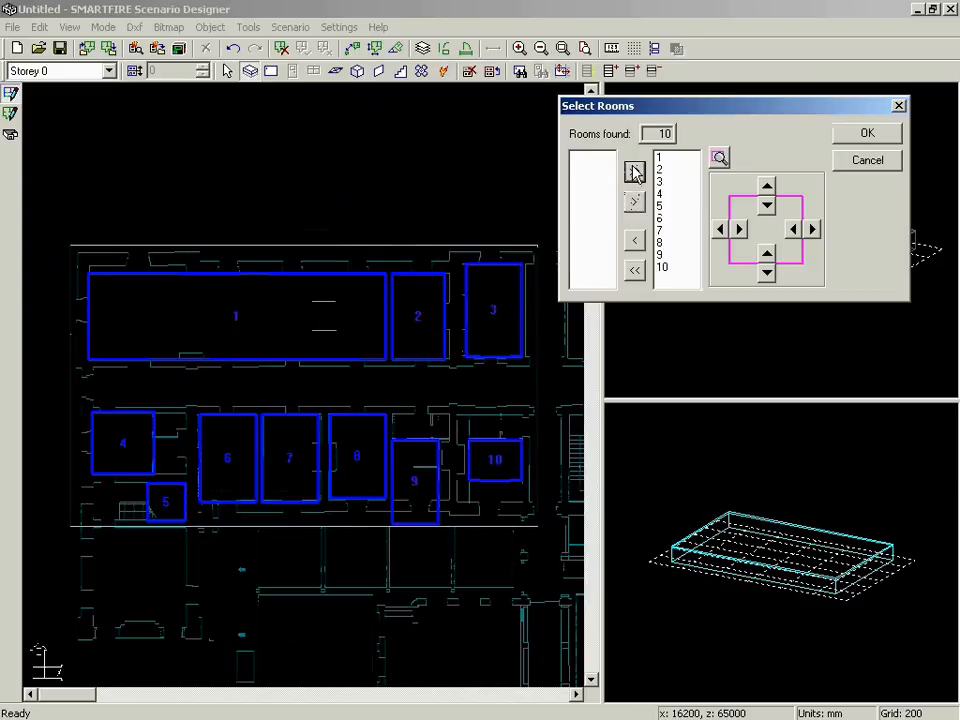
pyautogui.click(866, 139)
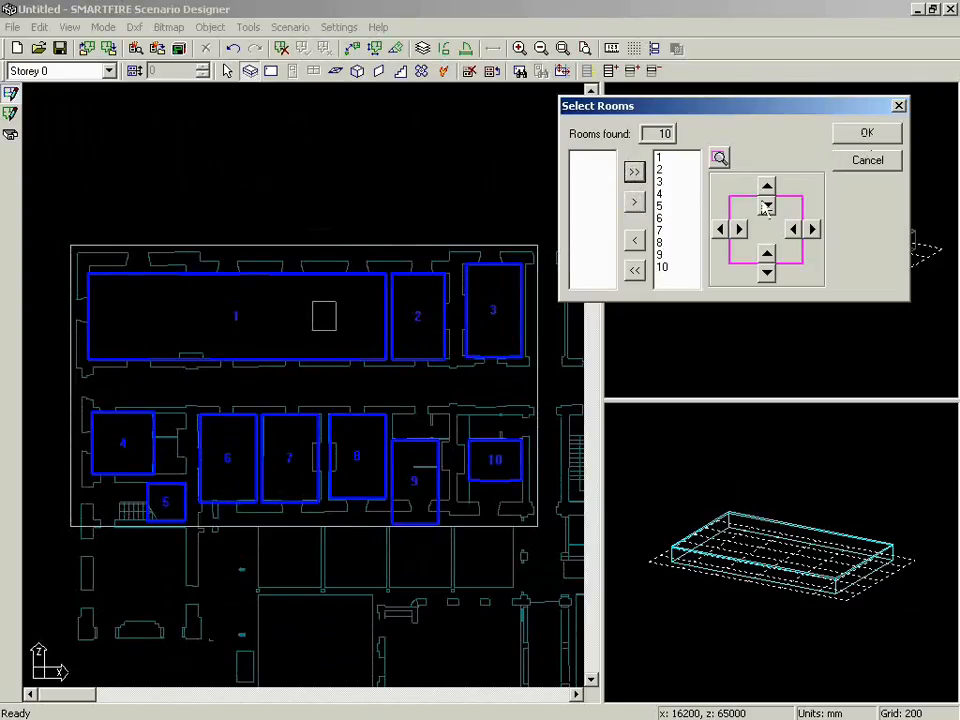
# Extend the upper edge of selected room 9 up to the corridor-side wall
pyautogui.click(661, 256)
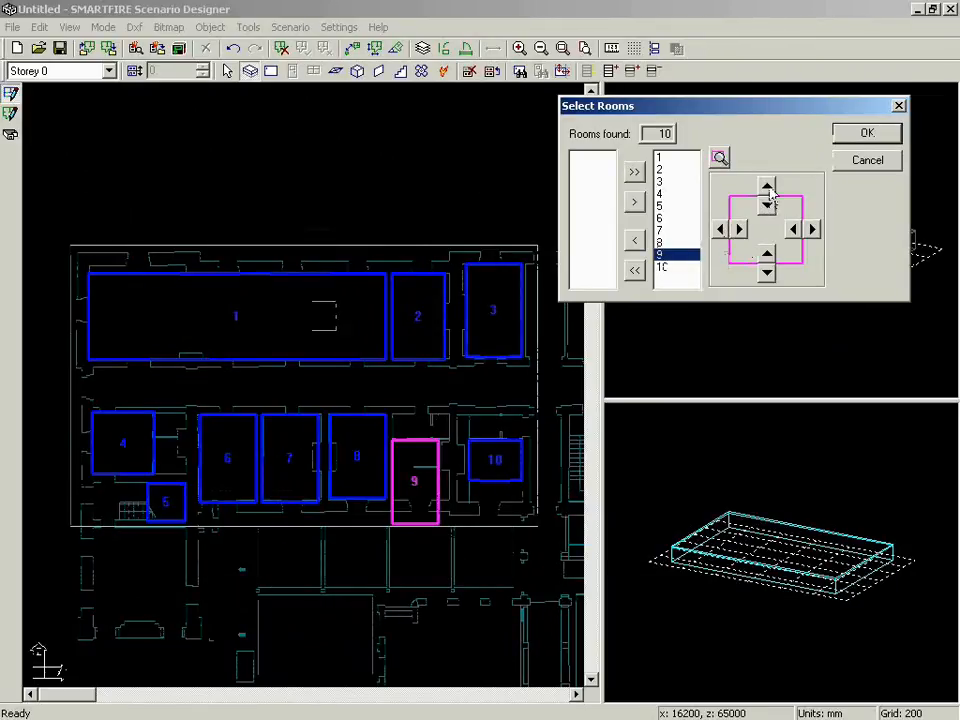
pyautogui.click(767, 190)
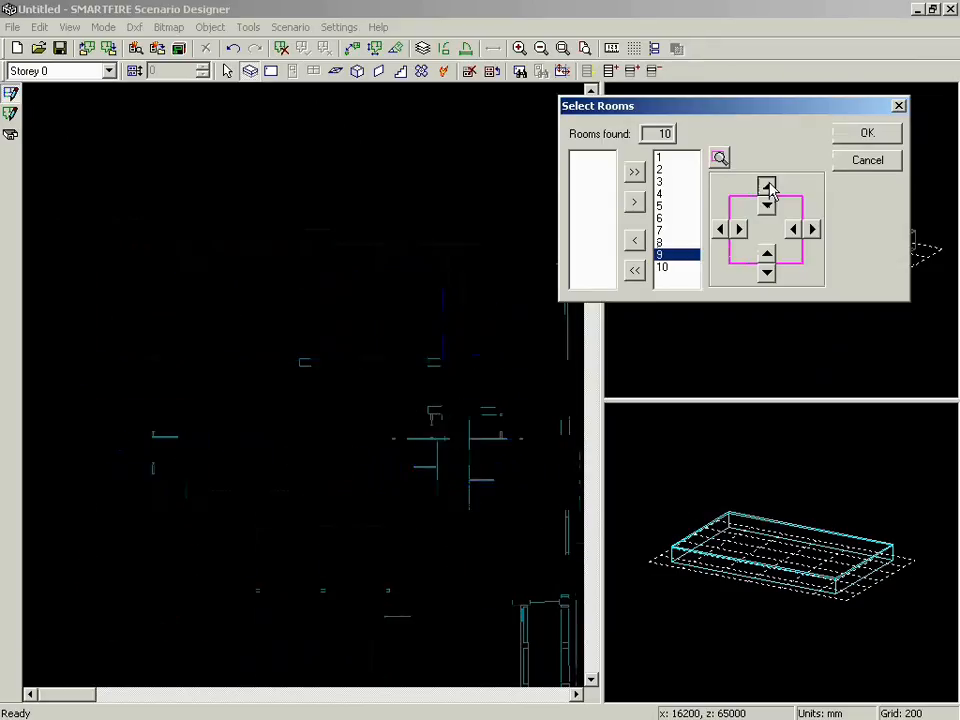
pyautogui.click(767, 190)
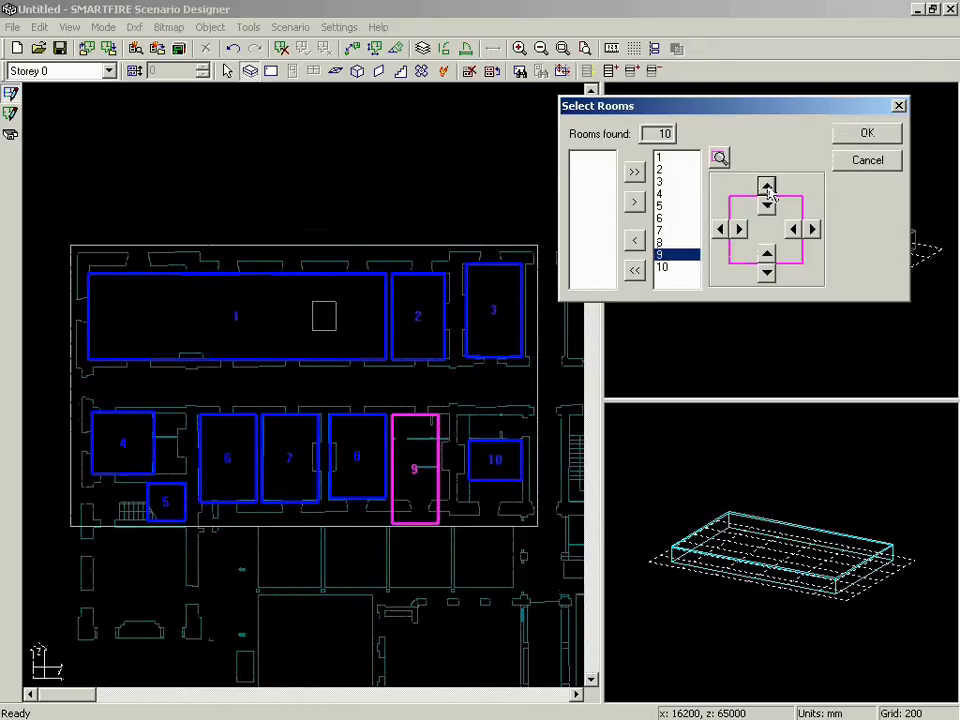
# Extend the lower and upper edges of selected room 10 to the plan walls, level with the neighbouring rooms
pyautogui.click(669, 268)
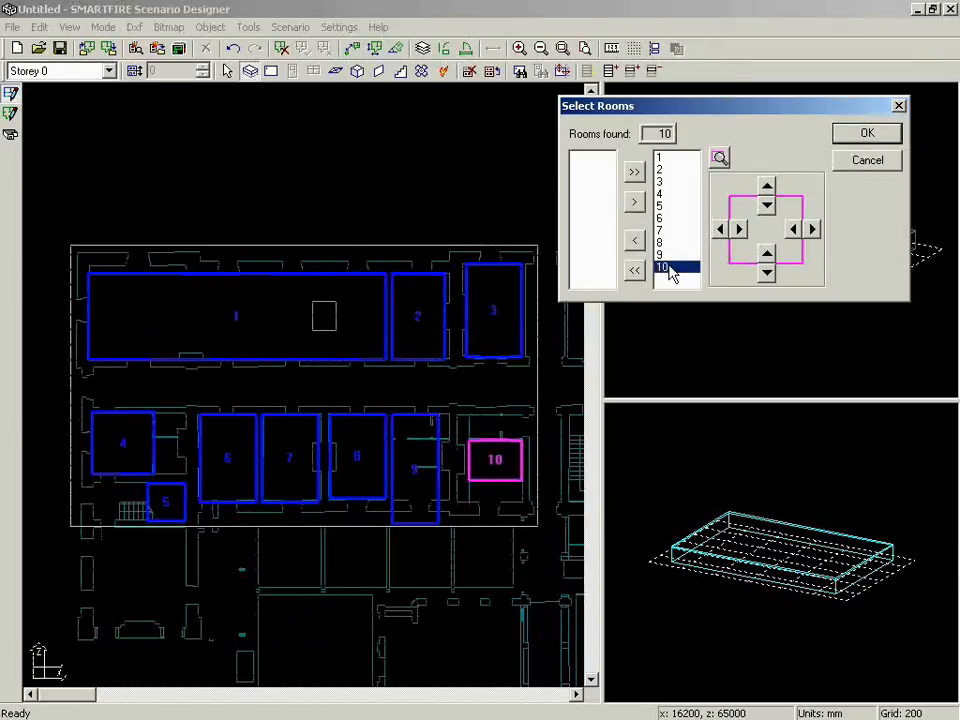
pyautogui.click(766, 274)
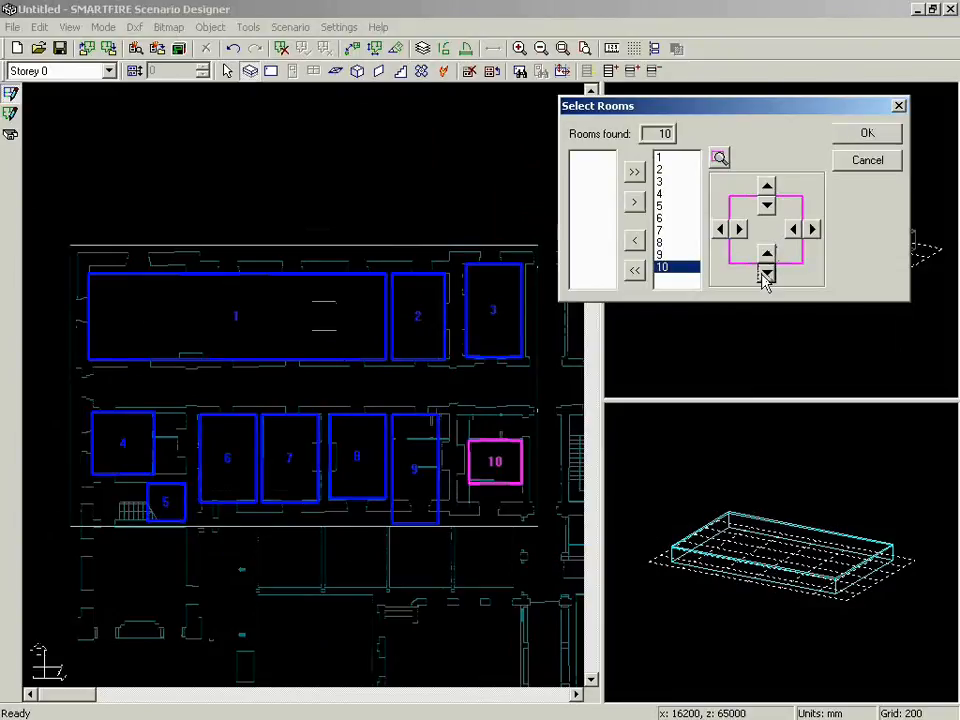
pyautogui.click(766, 274)
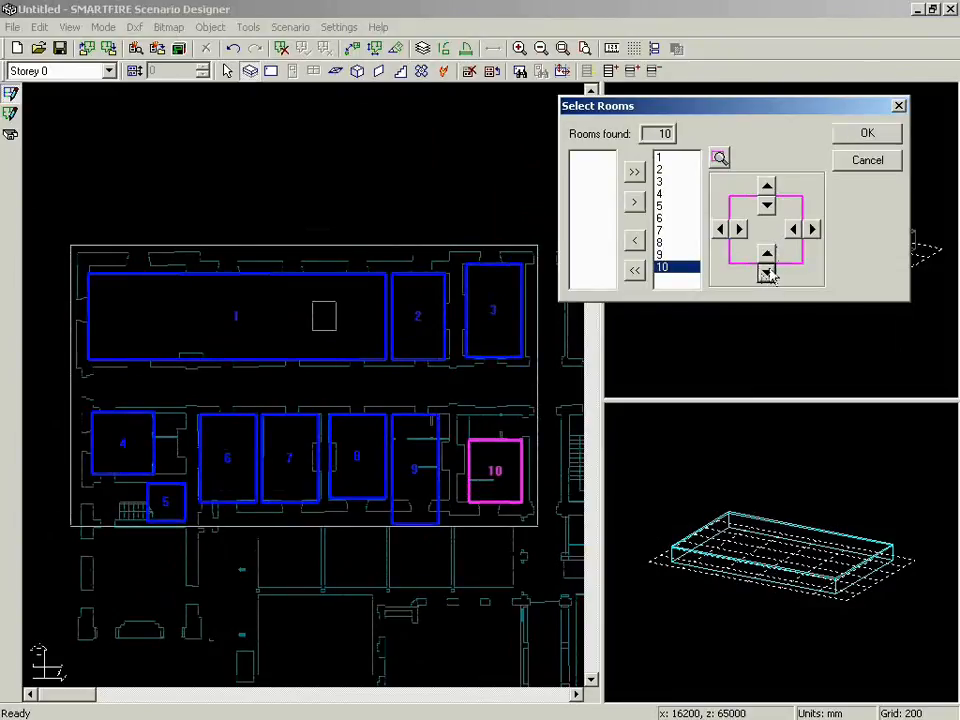
pyautogui.click(766, 189)
pyautogui.click(766, 189)
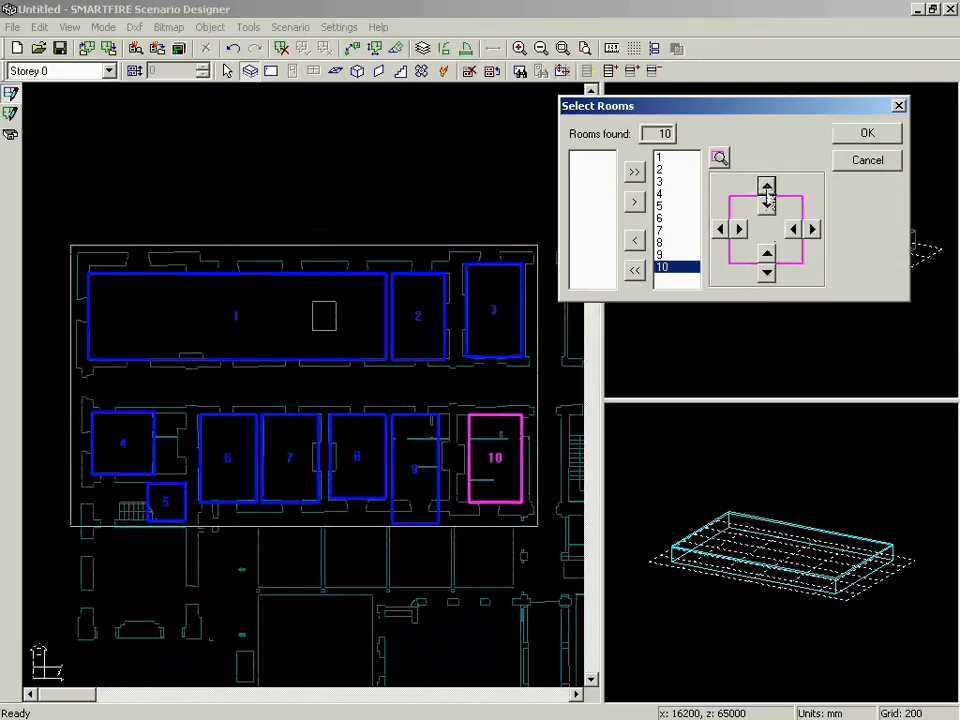
# Move the lower edge of room 9 up to the inner face of its wall and create the selected rooms
pyautogui.click(668, 254)
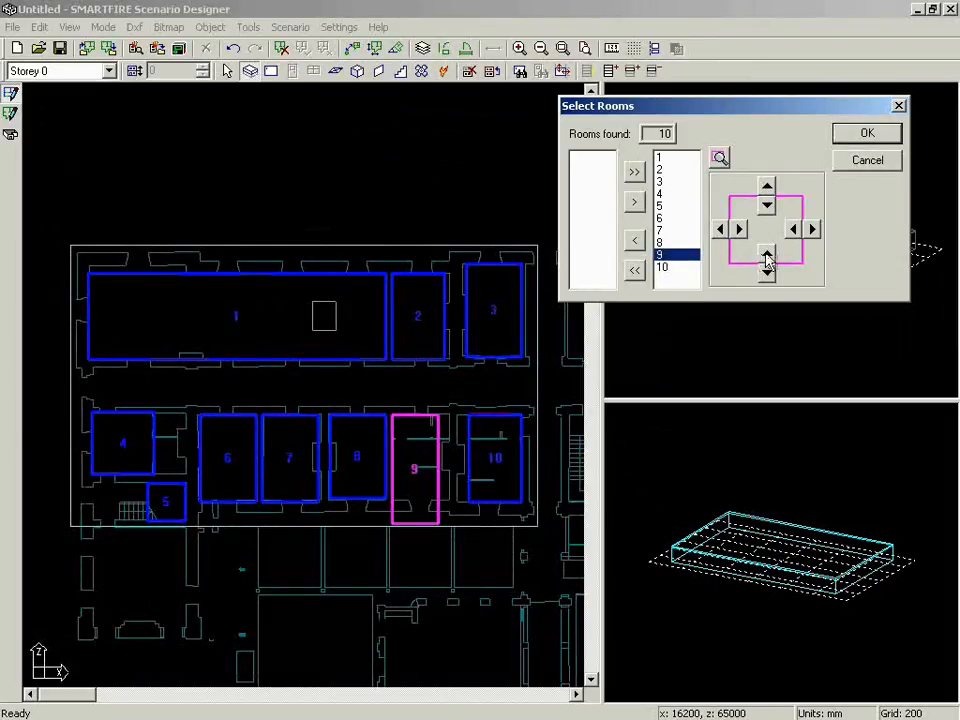
pyautogui.click(766, 256)
pyautogui.click(766, 256)
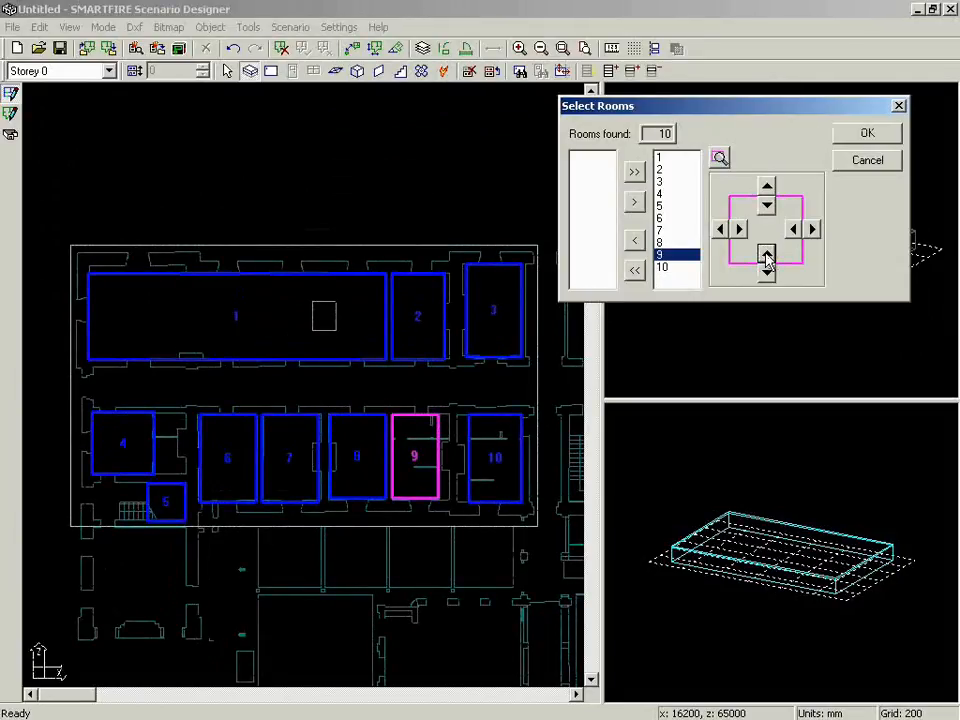
pyautogui.click(850, 139)
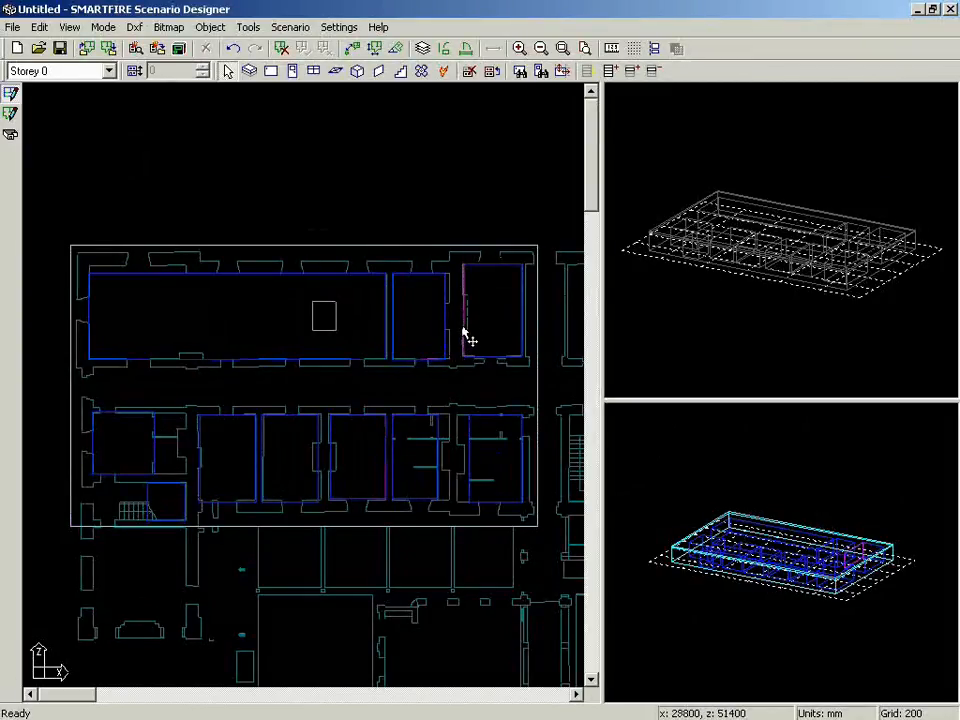
# Adjust the side walls of the upper middle room, the two lower-left rooms and the two lower-right rooms to match the plan walls
pyautogui.moveTo(445, 331); pyautogui.dragTo(448, 331)
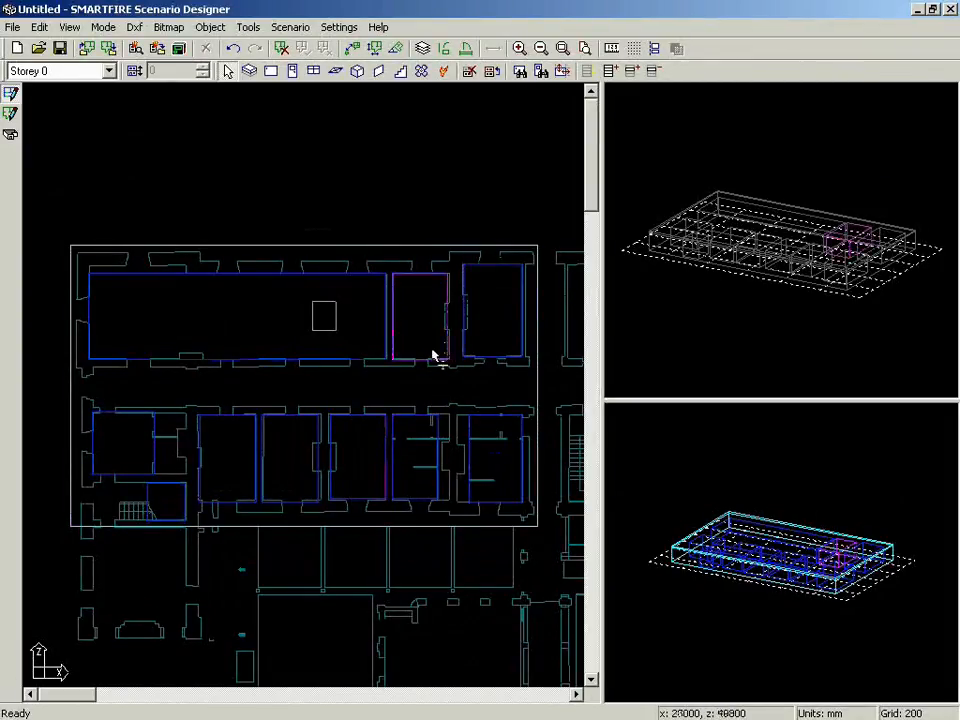
pyautogui.moveTo(148, 508); pyautogui.dragTo(93, 504)
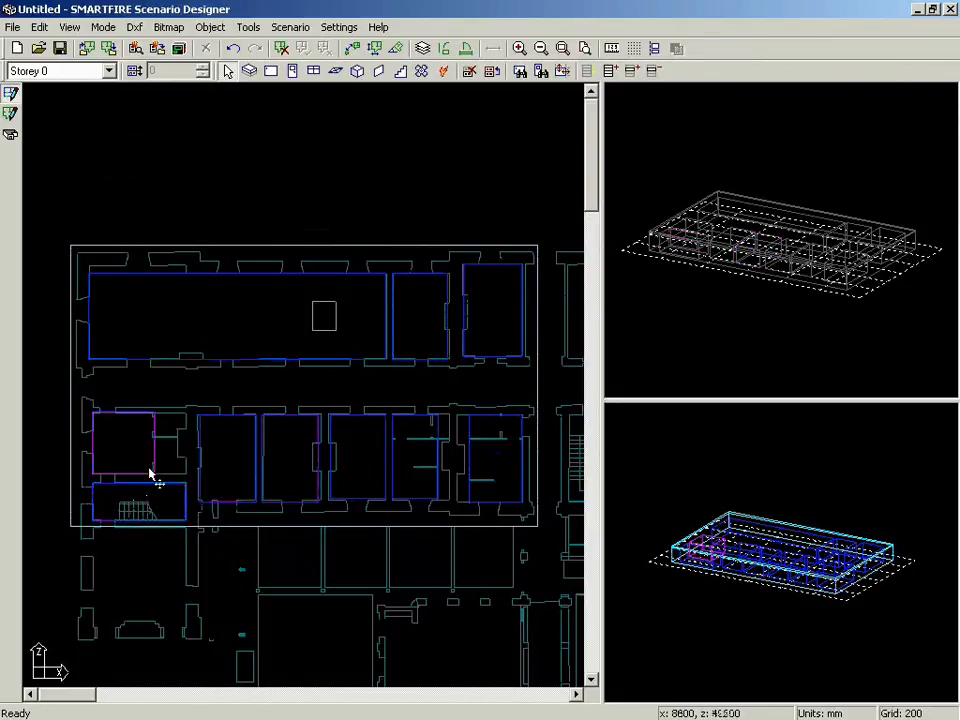
pyautogui.moveTo(156, 450); pyautogui.dragTo(190, 456)
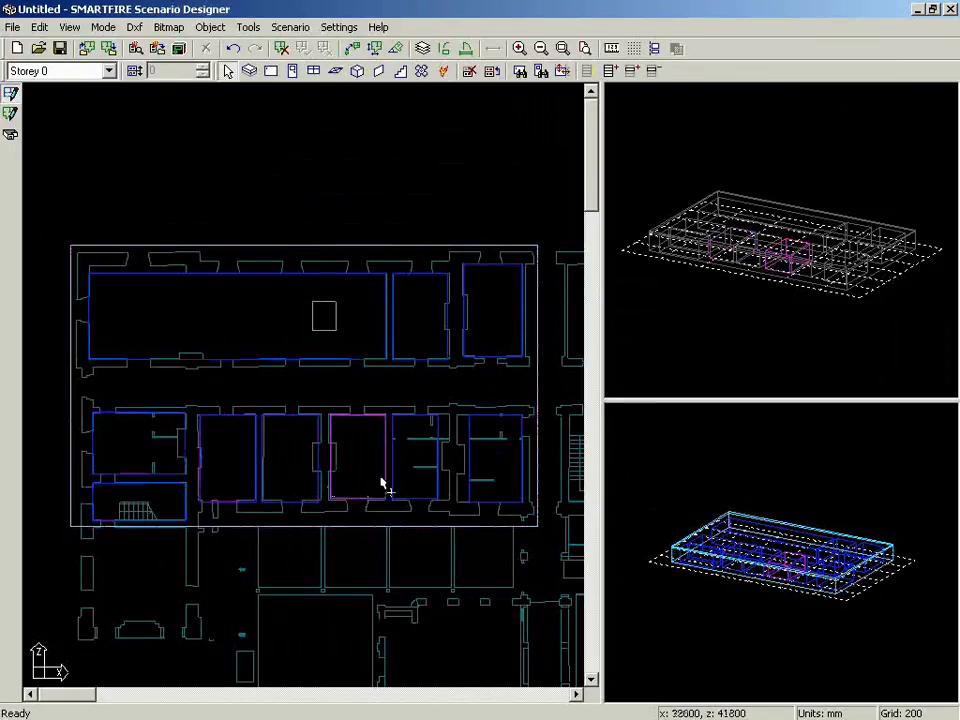
pyautogui.moveTo(439, 470)
pyautogui.mouseDown()
pyautogui.moveTo(449, 477)
pyautogui.moveTo(469, 464)
pyautogui.moveTo(458, 470)
pyautogui.mouseUp()
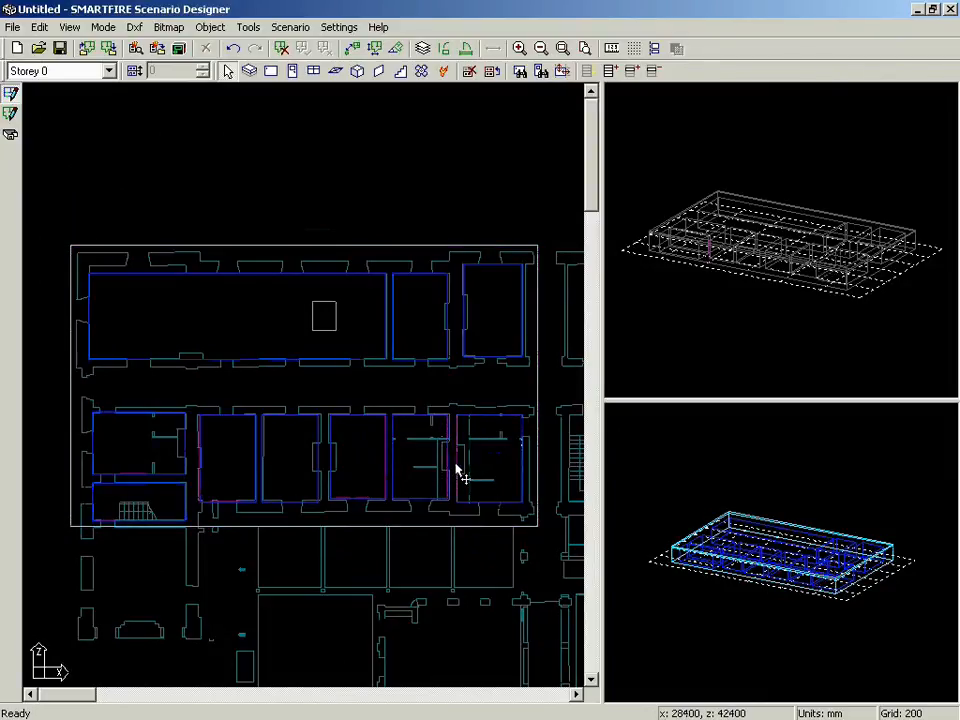
# Draw a room along the full central corridor and place a fire over the small square in the large upper-left room
pyautogui.click(270, 70)
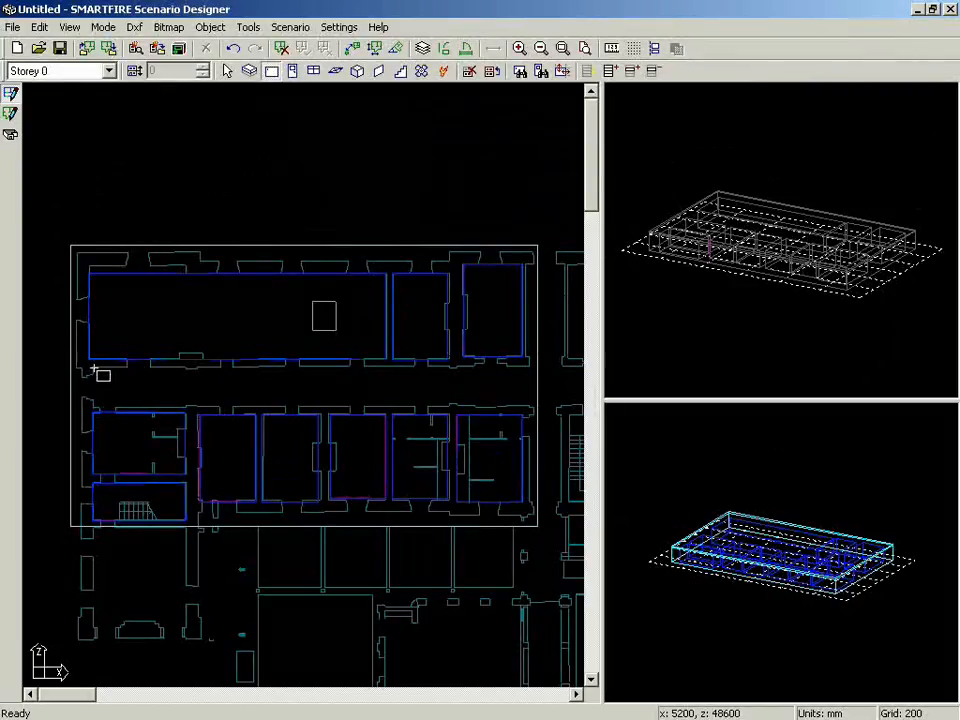
pyautogui.moveTo(100, 372); pyautogui.dragTo(530, 406)
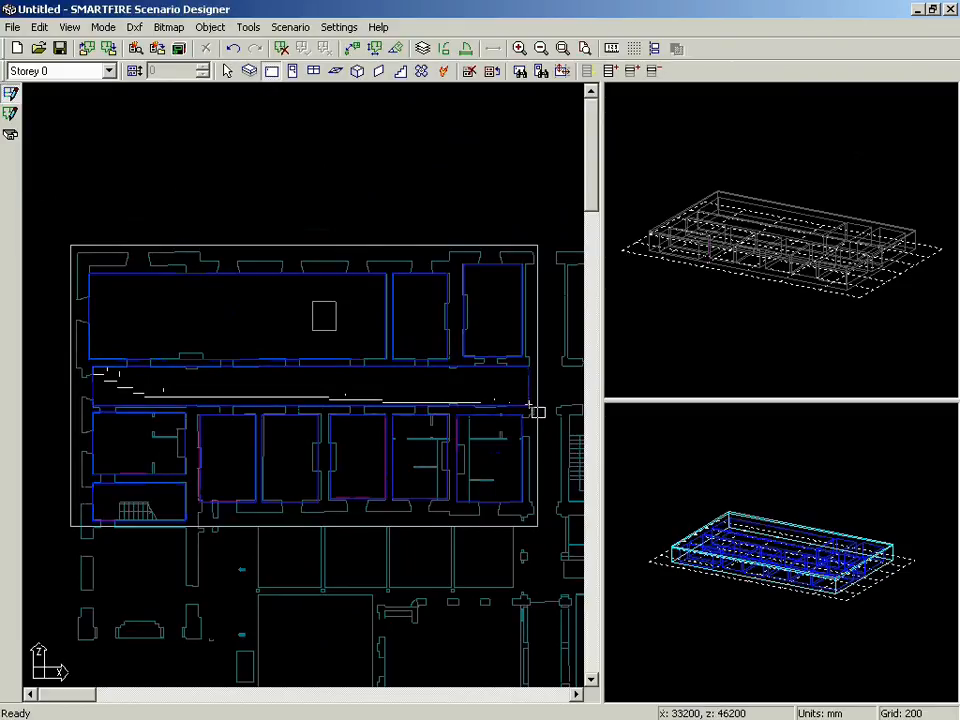
pyautogui.click(446, 72)
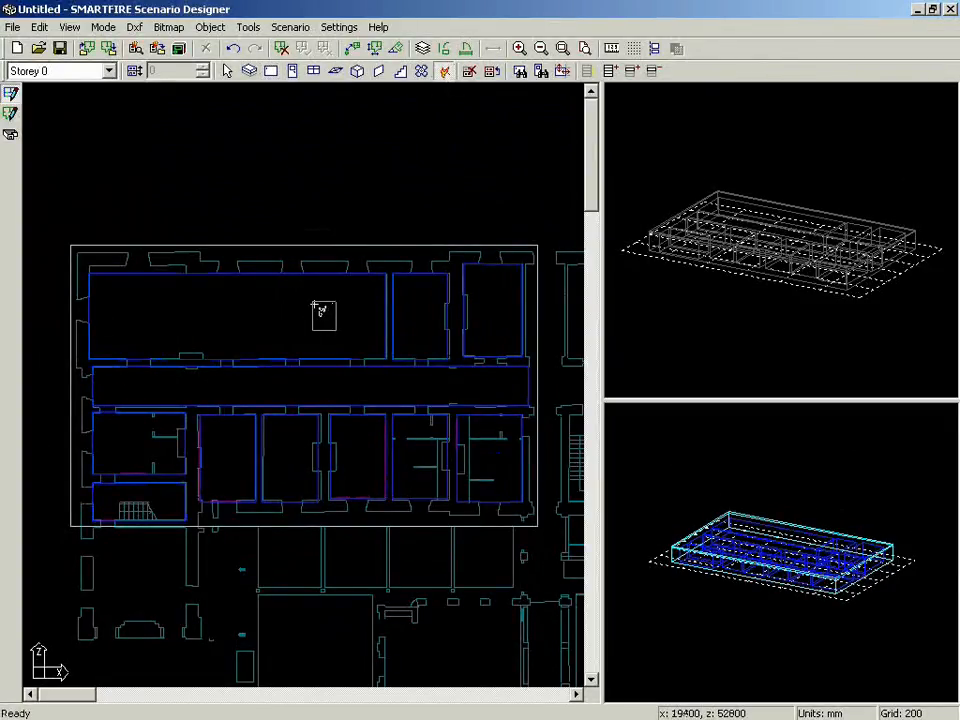
pyautogui.moveTo(313, 303); pyautogui.dragTo(344, 333)
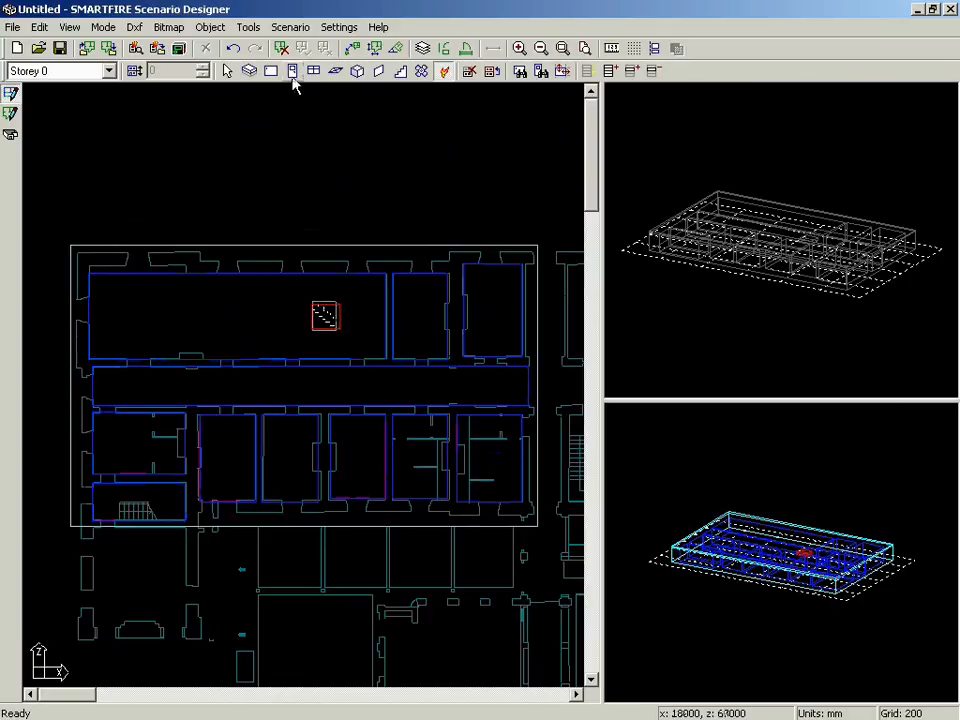
pyautogui.click(248, 27)
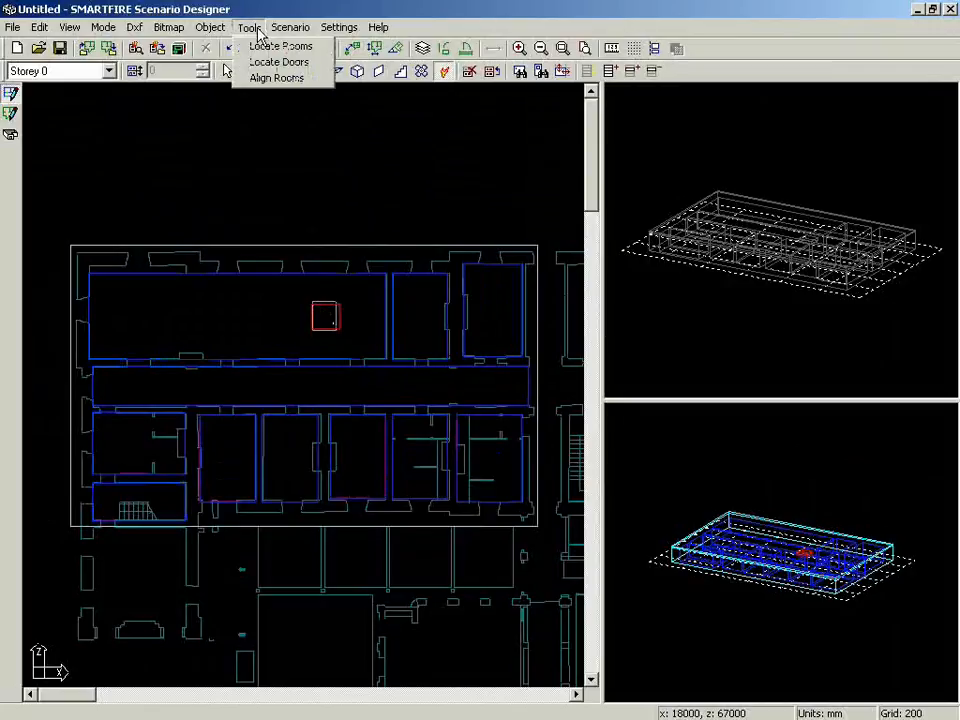
pyautogui.click(260, 64)
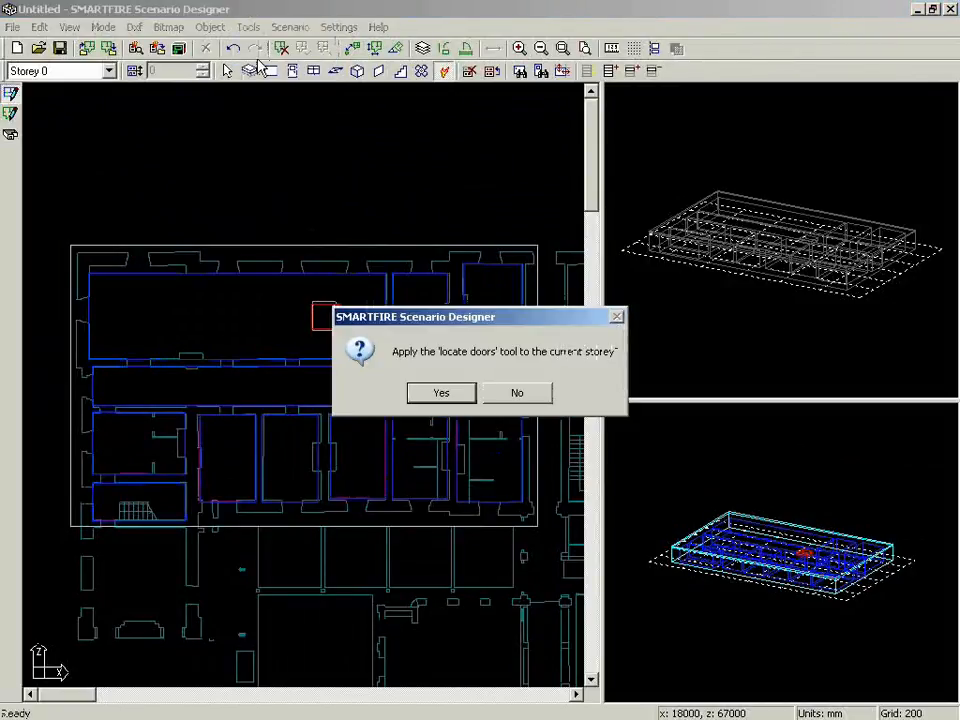
pyautogui.click(437, 394)
pyautogui.moveTo(474, 276); pyautogui.dragTo(760, 170)
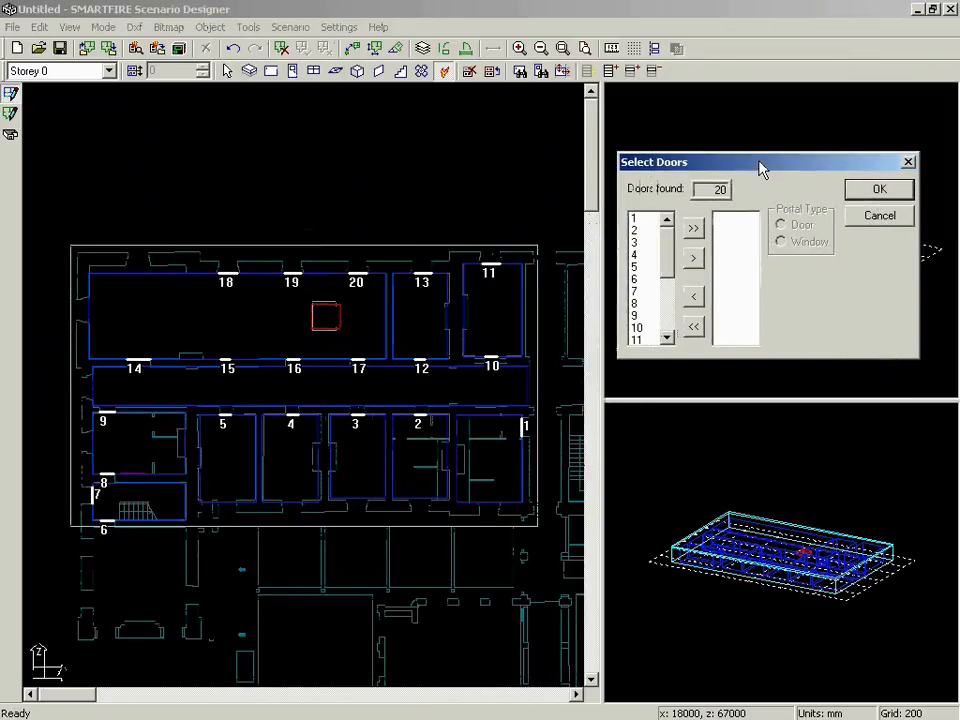
pyautogui.click(882, 218)
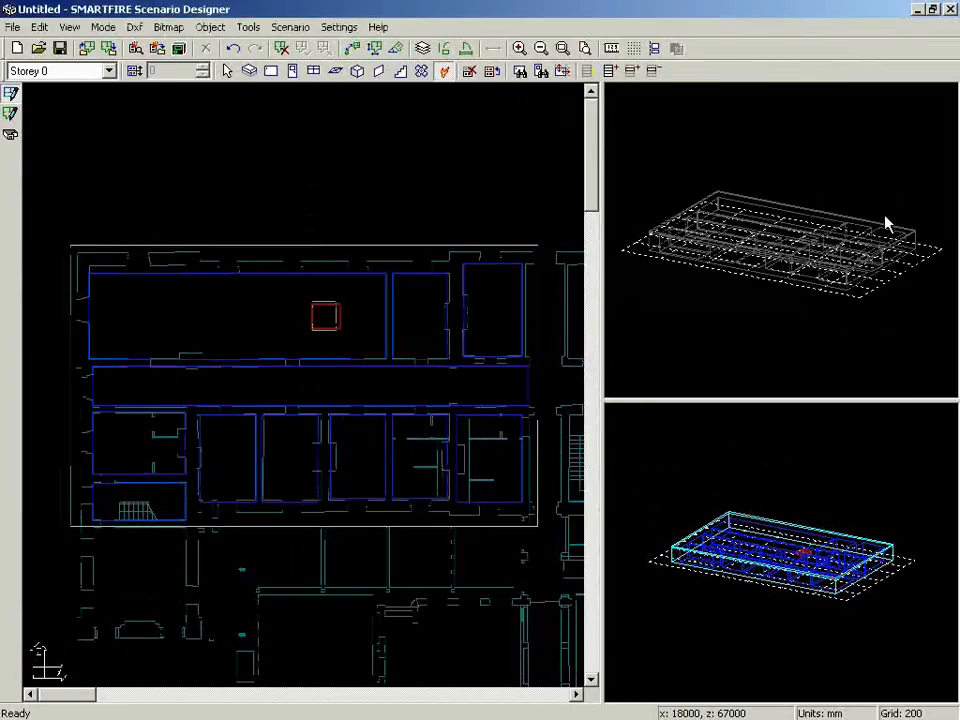
# Place doors at the plan's wall openings along both sides of the corridor and between the two lower-left rooms
pyautogui.click(293, 70)
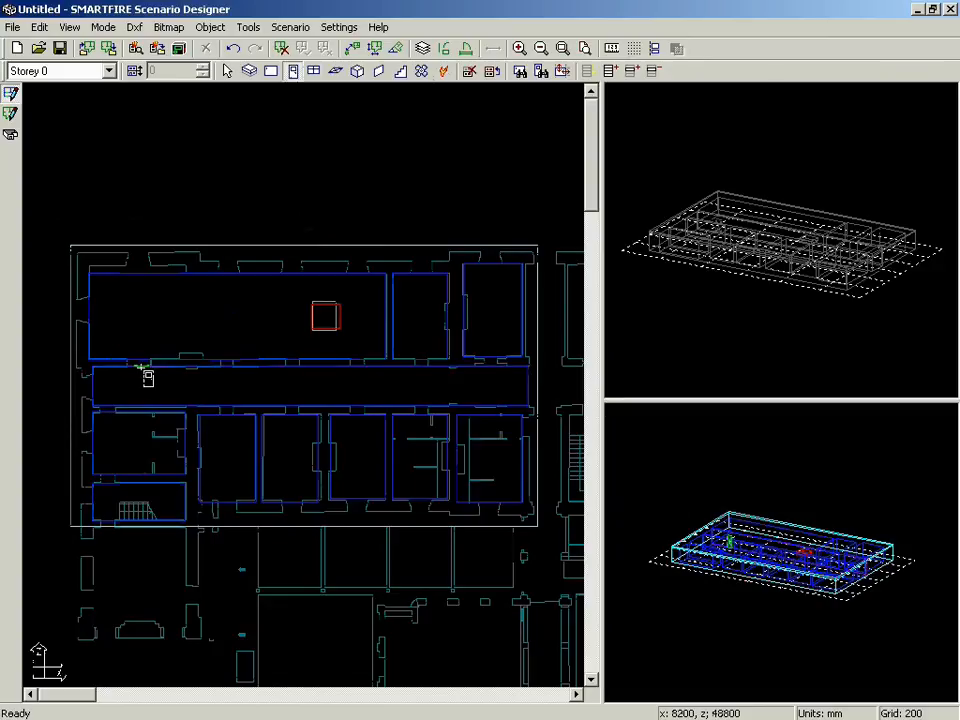
pyautogui.click(227, 372)
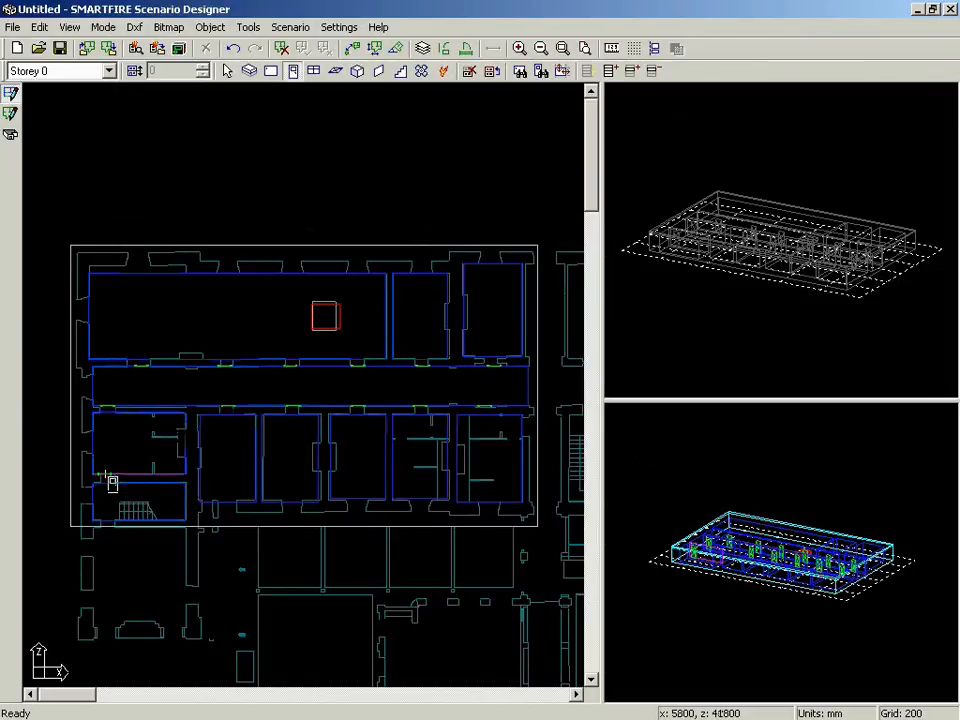
pyautogui.click(228, 71)
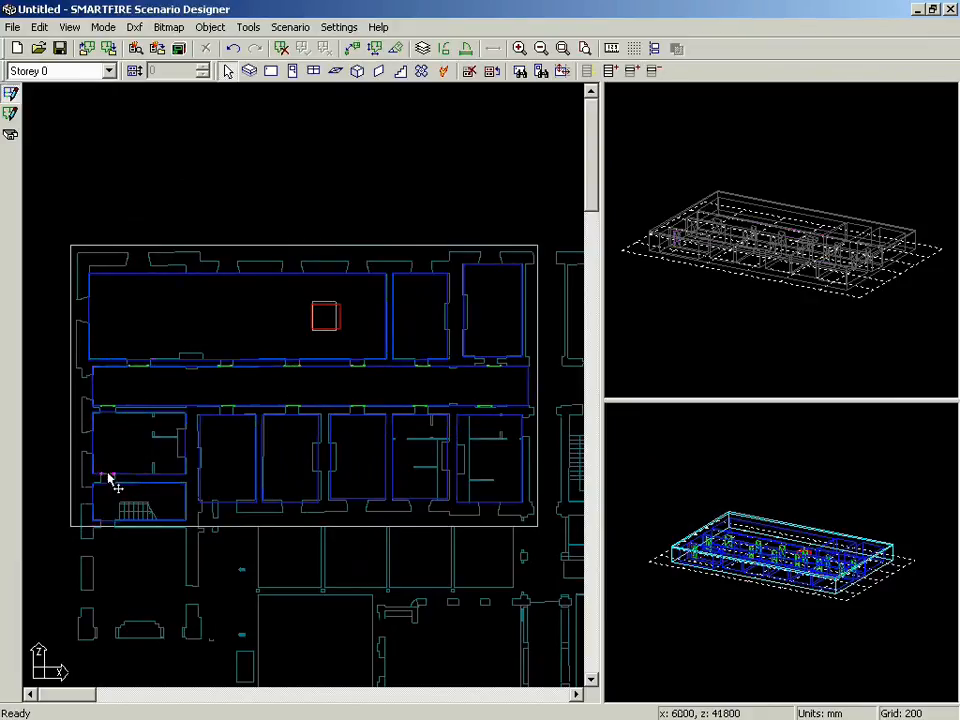
# Draw partition walls along the plan lines in the larger lower-left room and in the two lower-right rooms
pyautogui.click(384, 72)
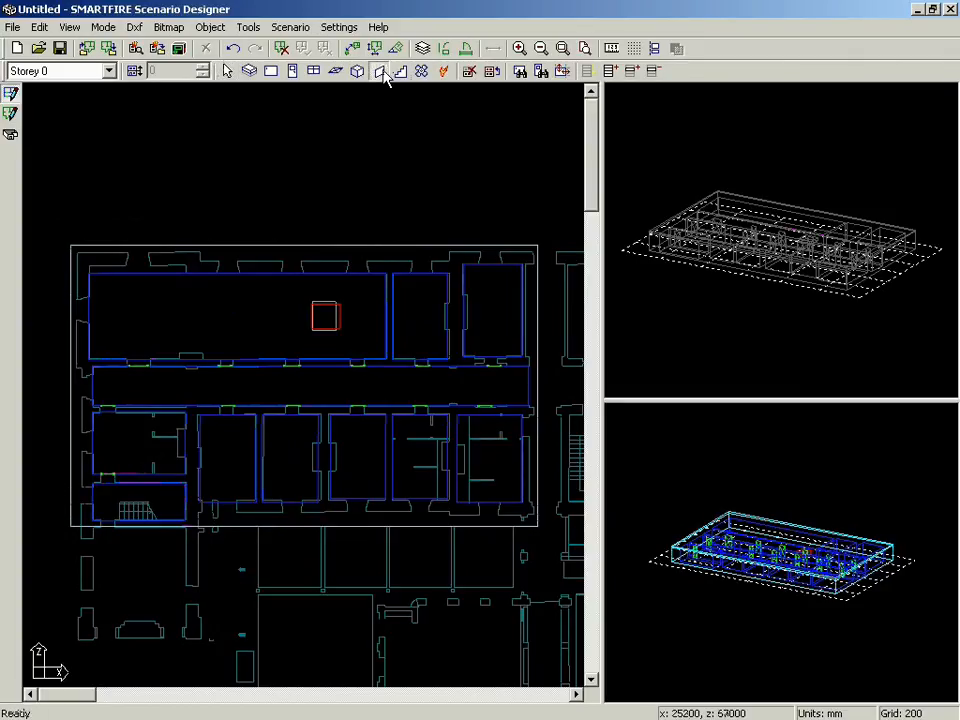
pyautogui.click(152, 438)
pyautogui.click(185, 438)
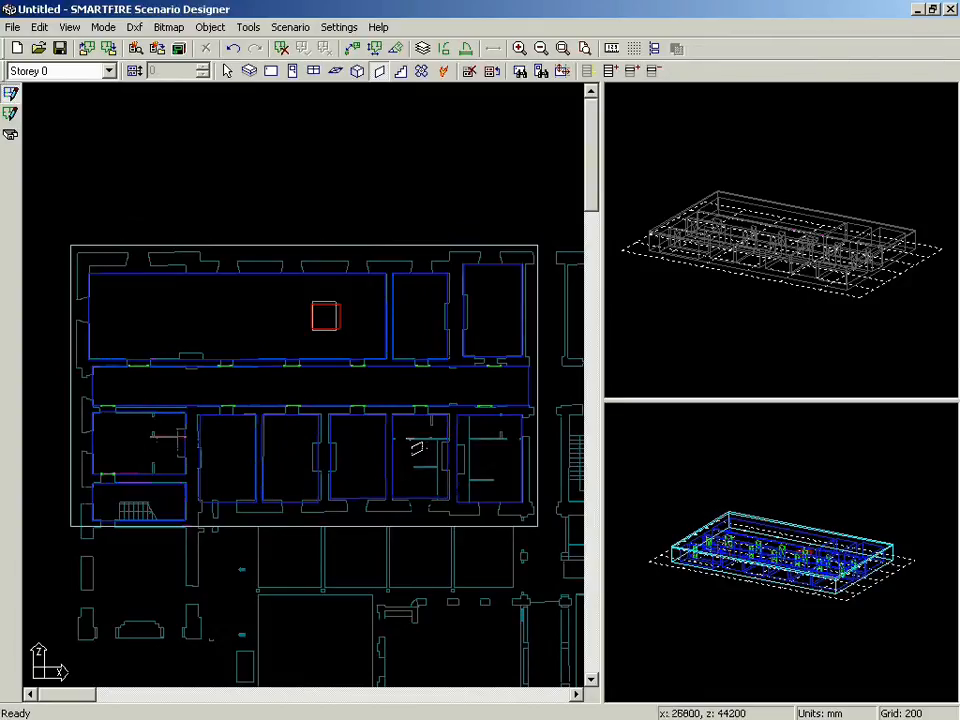
pyautogui.click(408, 438)
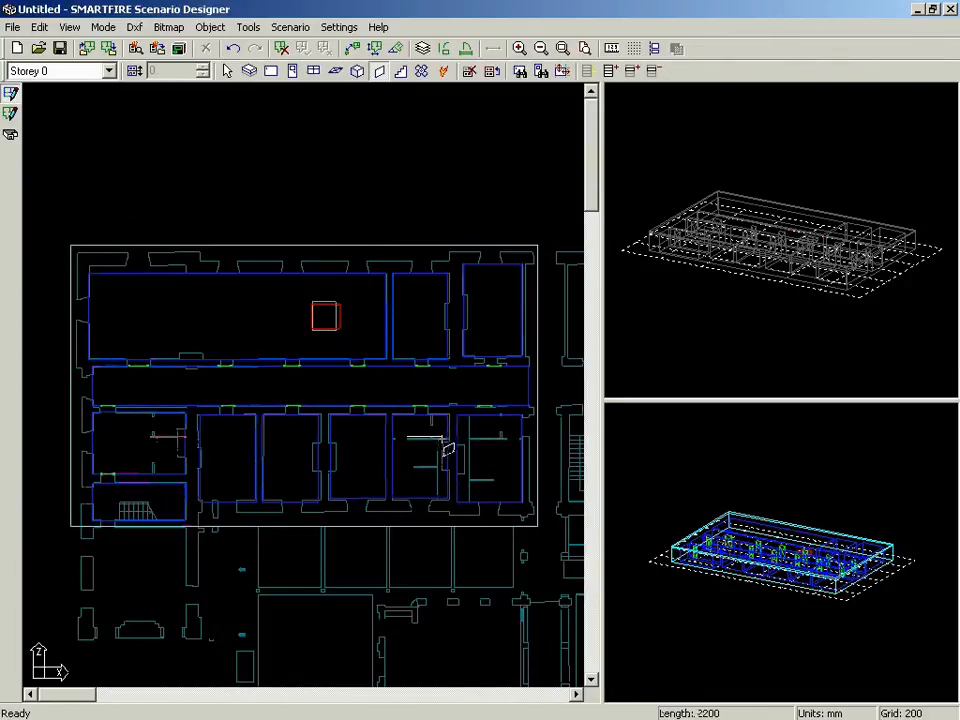
pyautogui.click(449, 438)
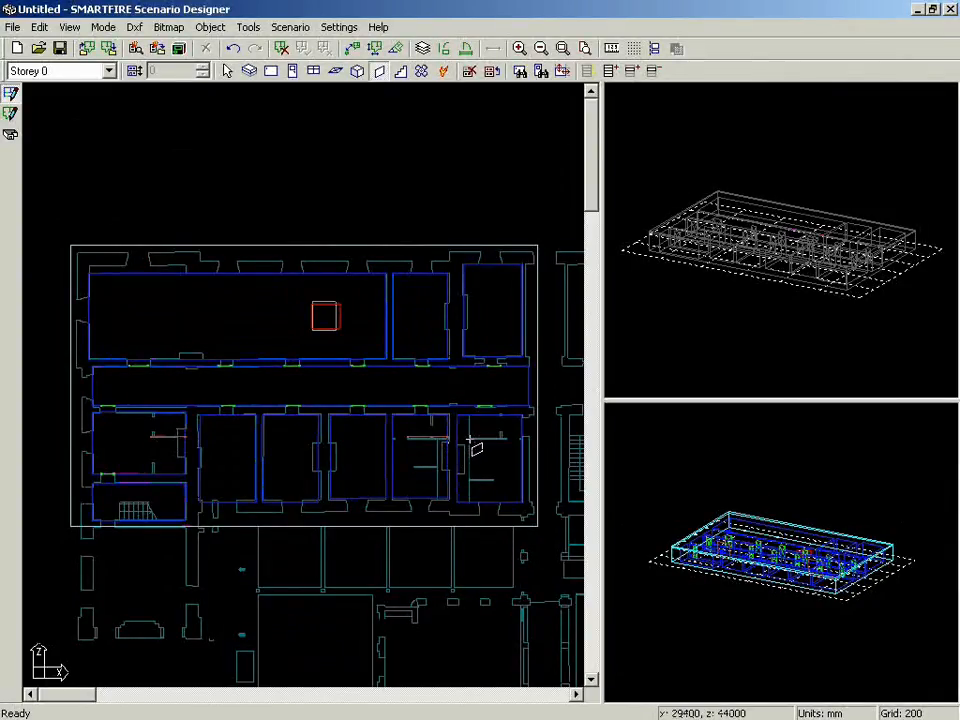
pyautogui.click(458, 438)
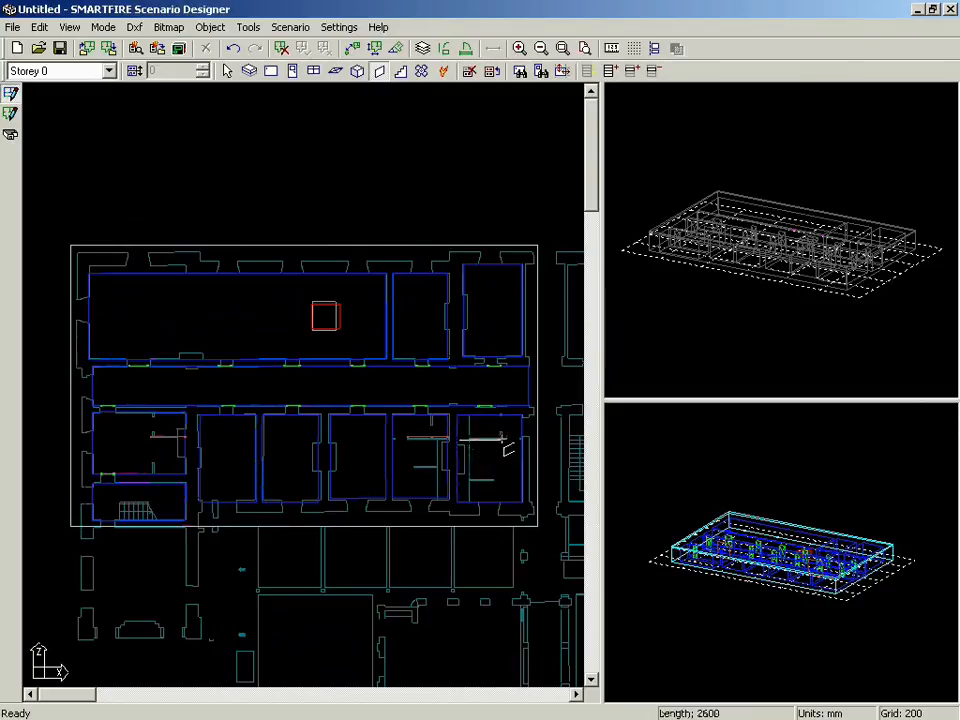
pyautogui.click(507, 438)
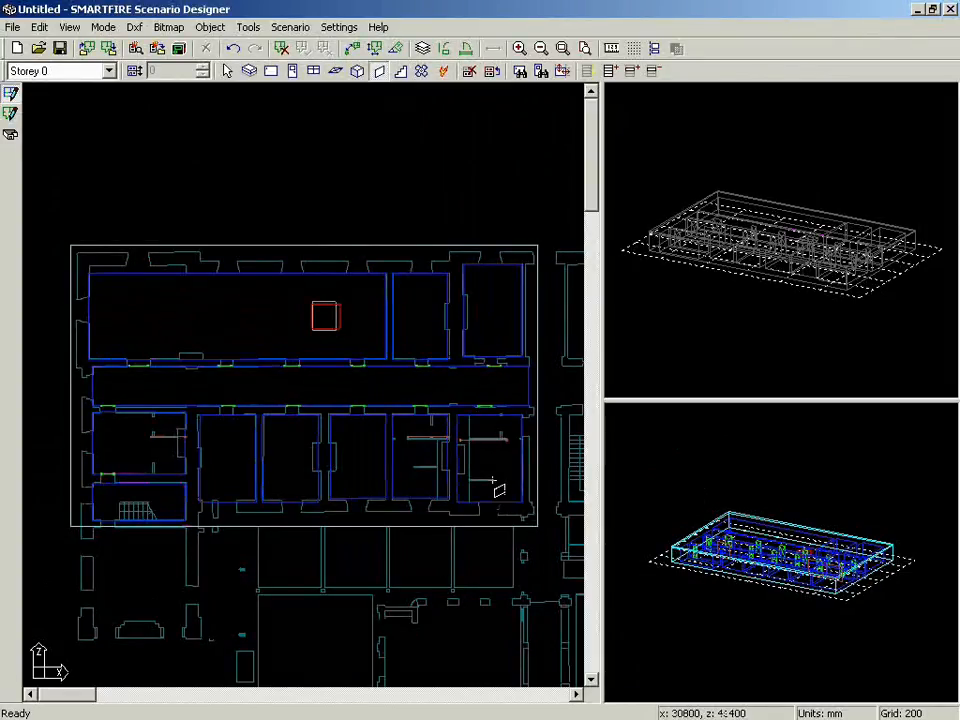
# Draw a 3000 by 1200 mm staircase over the plan stairs in the bottom-left room and set its number of stairs to 6
pyautogui.click(401, 71)
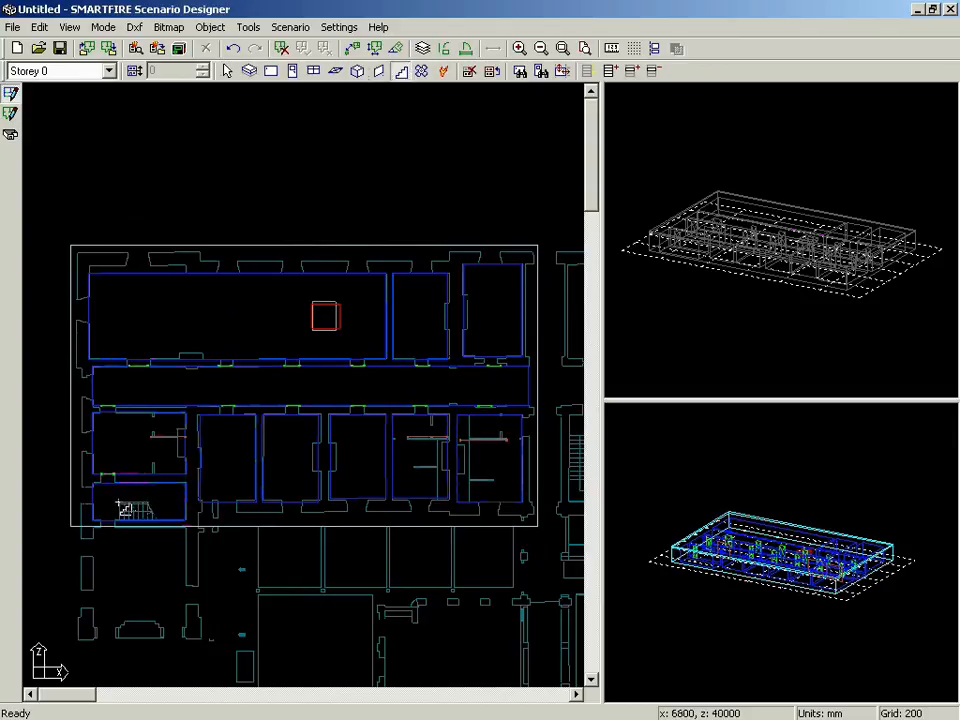
pyautogui.moveTo(118, 504); pyautogui.dragTo(173, 527)
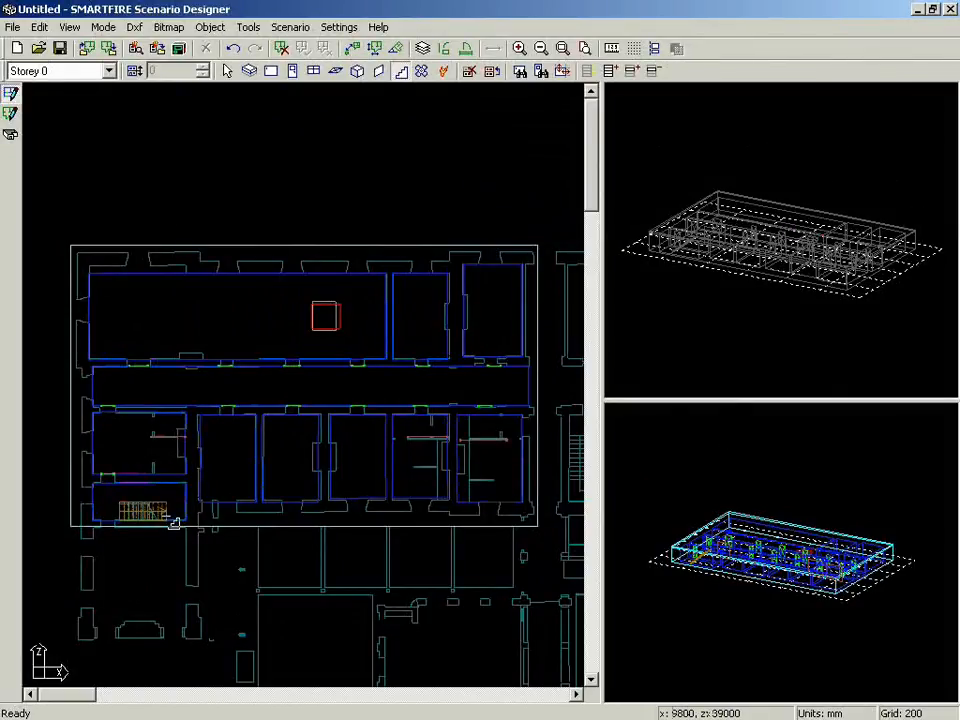
pyautogui.click(227, 71)
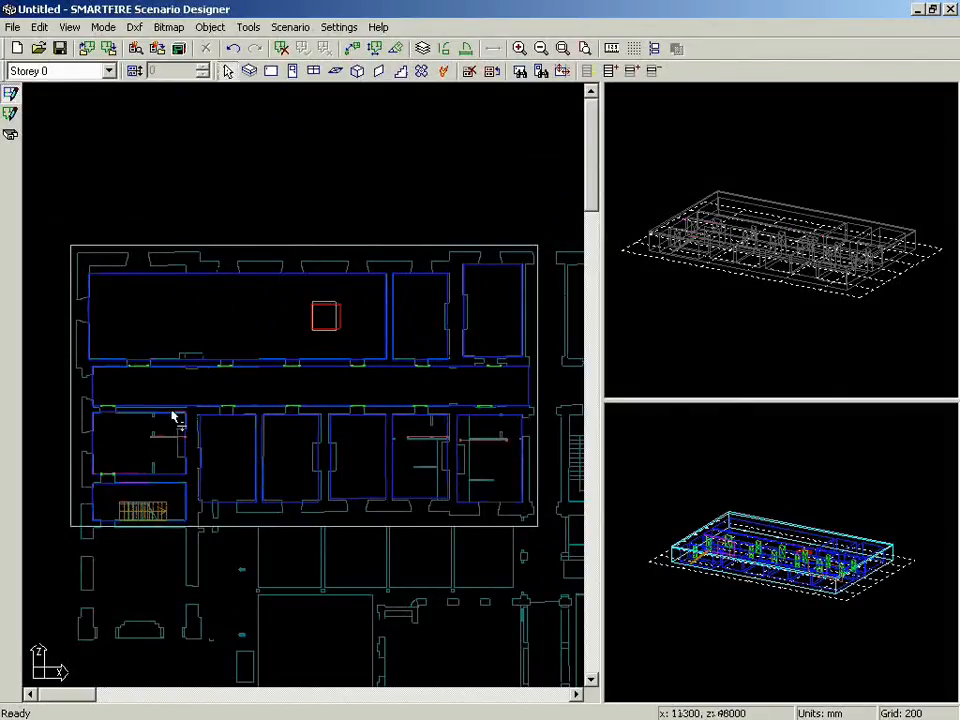
pyautogui.rightClick(143, 516)
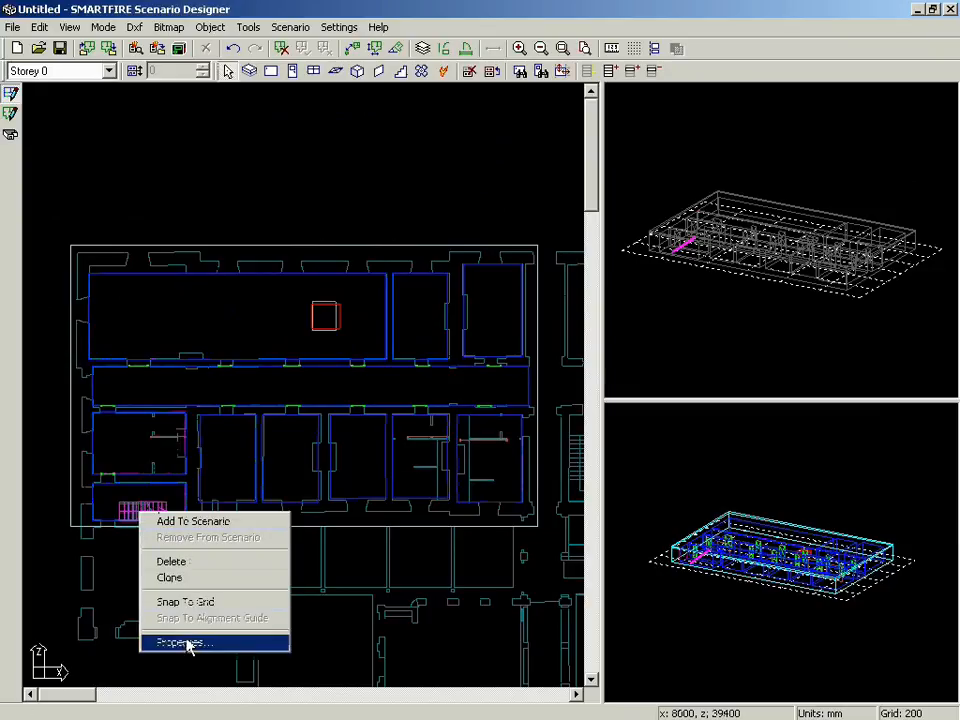
pyautogui.click(186, 641)
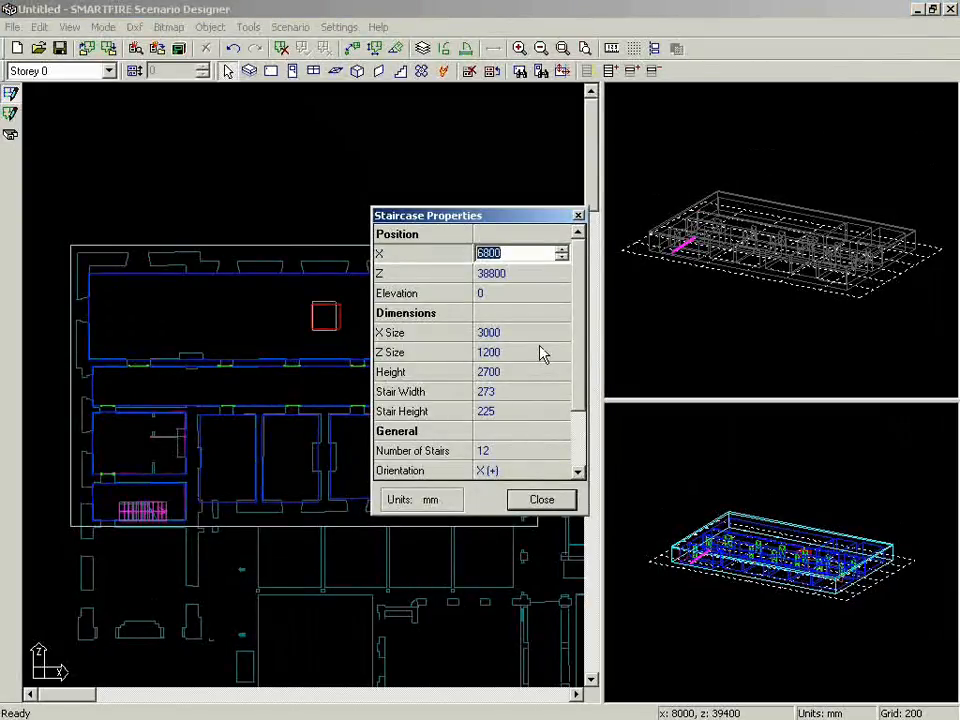
pyautogui.click(537, 455)
pyautogui.click(562, 455)
pyautogui.click(562, 455)
pyautogui.click(562, 455)
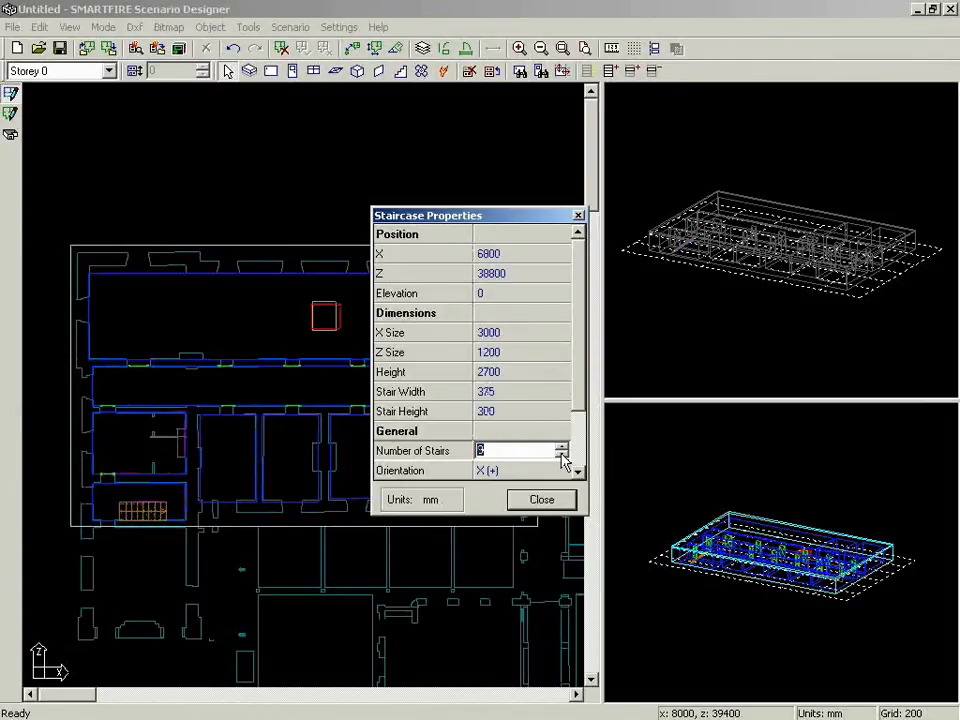
pyautogui.click(562, 456)
pyautogui.click(562, 456)
pyautogui.click(562, 456)
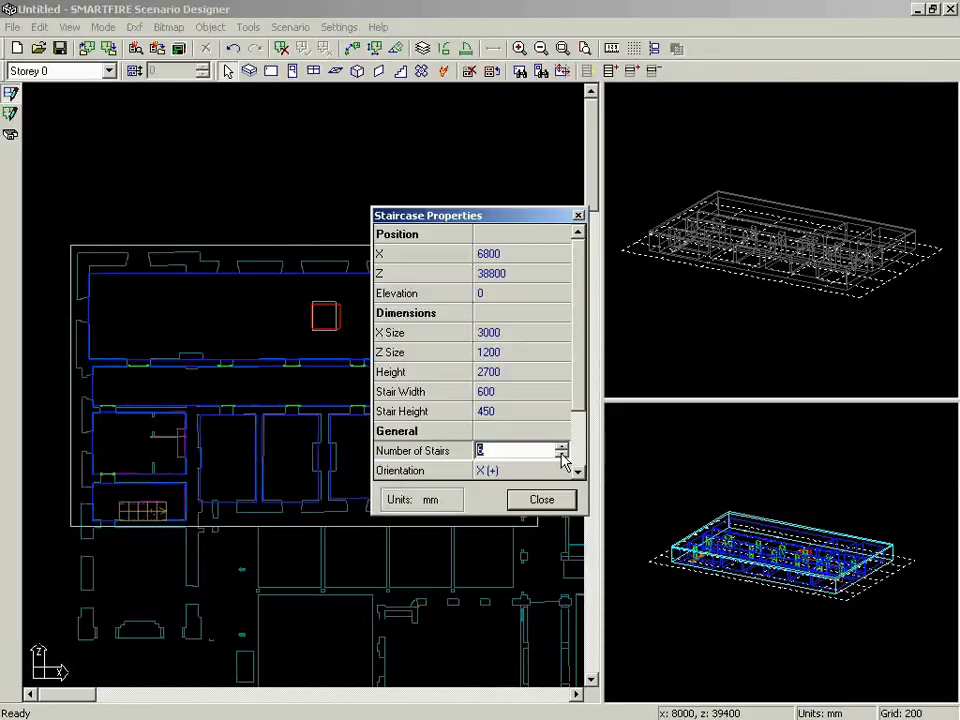
pyautogui.click(557, 505)
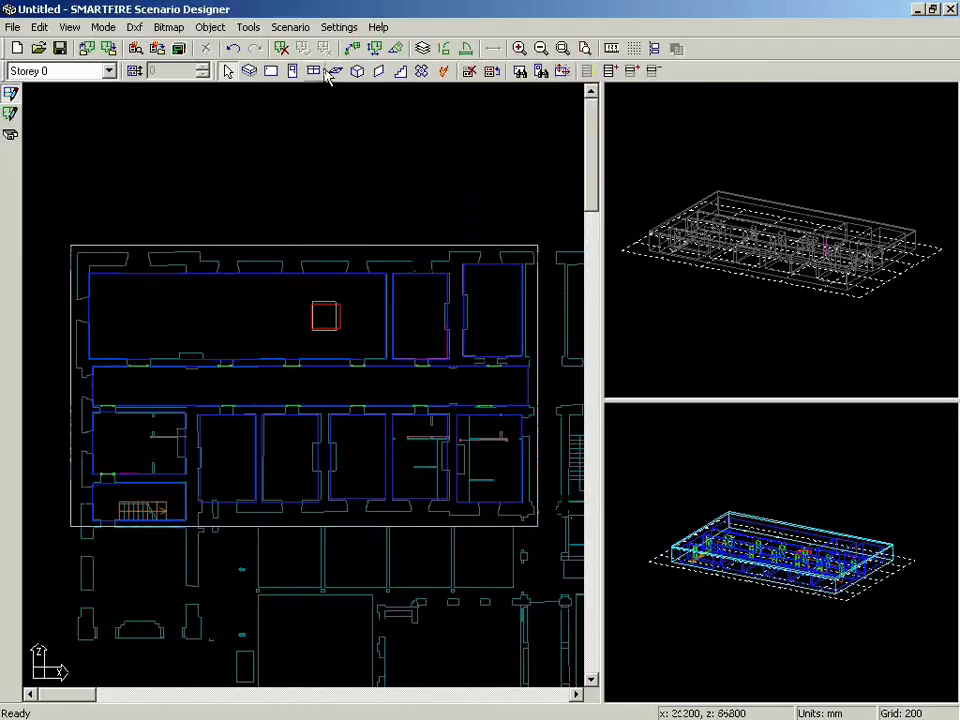
# Draw a horizontal opening over the full staircase footprint and add the entire building to the scenario
pyautogui.click(336, 71)
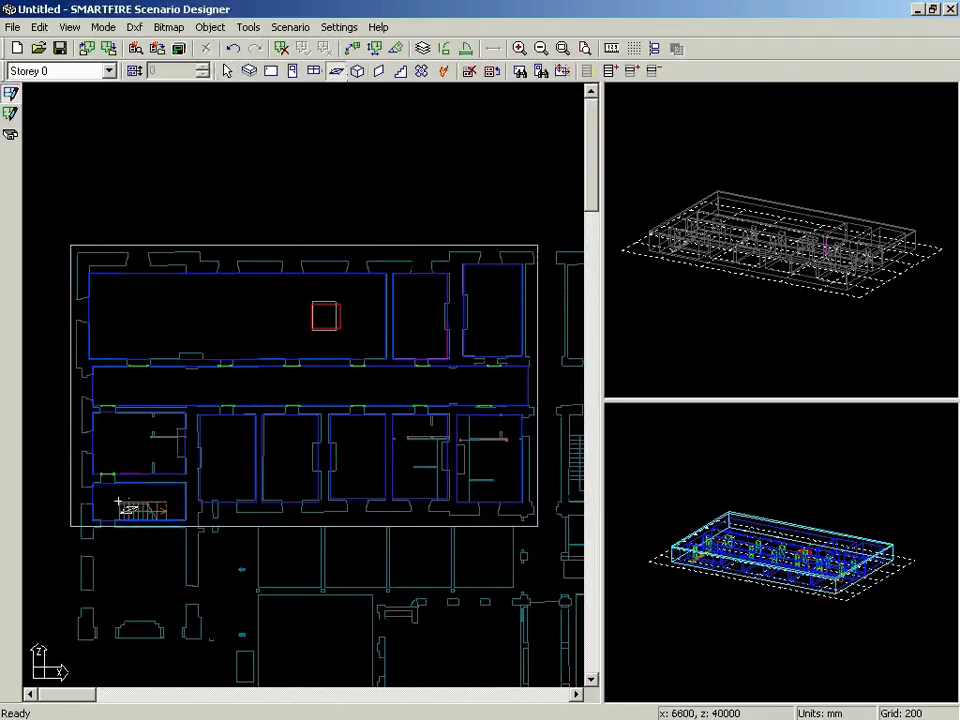
pyautogui.moveTo(118, 502); pyautogui.dragTo(175, 527)
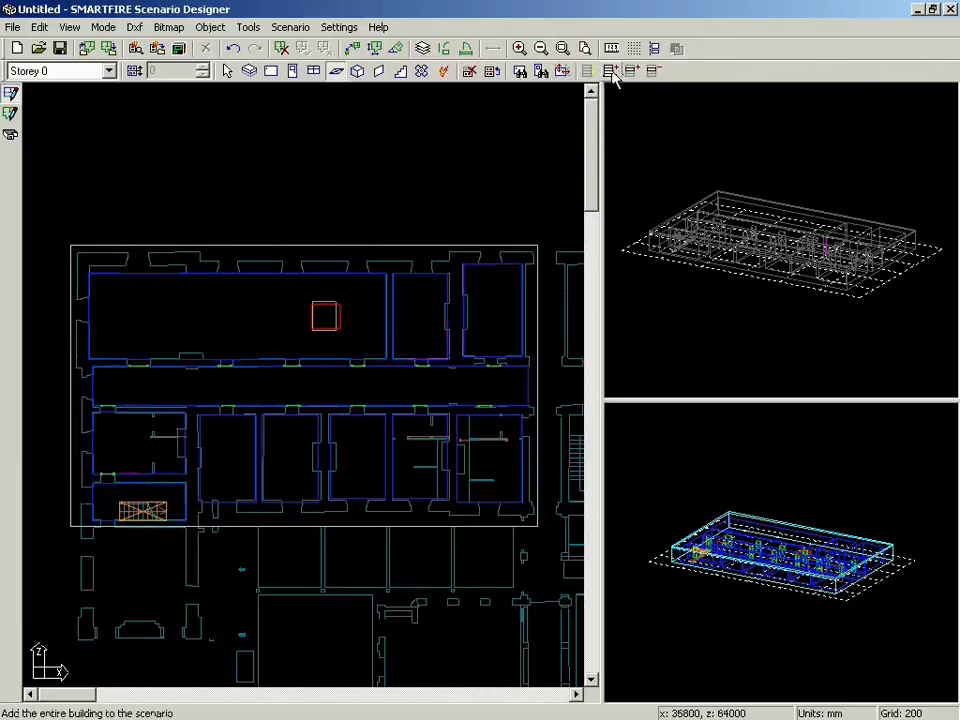
pyautogui.click(610, 71)
pyautogui.moveTo(862, 294); pyautogui.dragTo(855, 320)
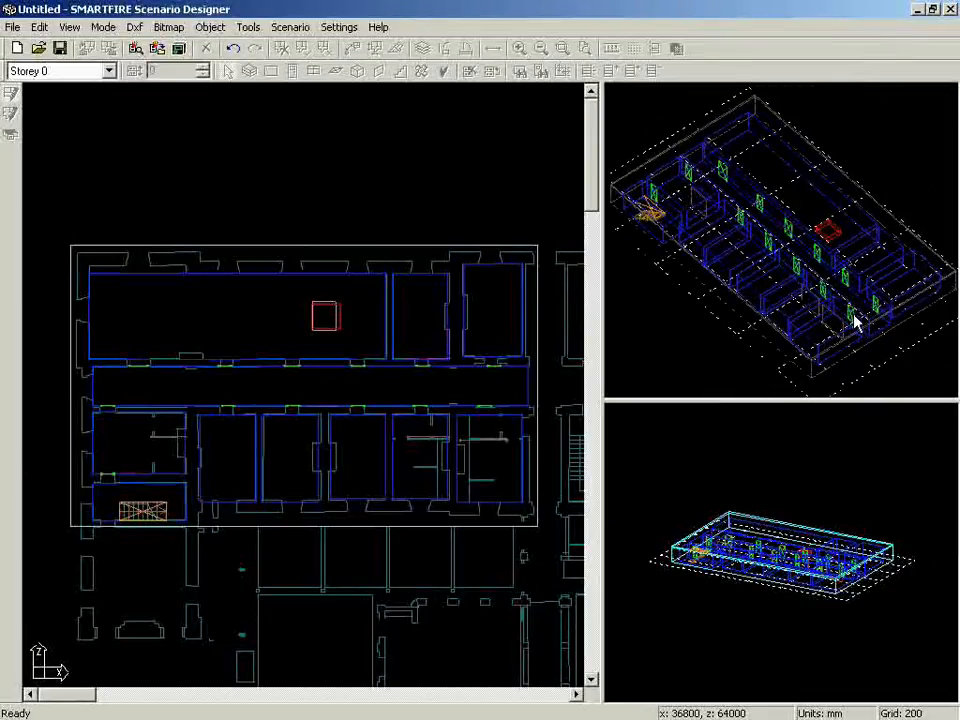
# Clone Storey 0 to create a second storey above it
pyautogui.click(493, 344)
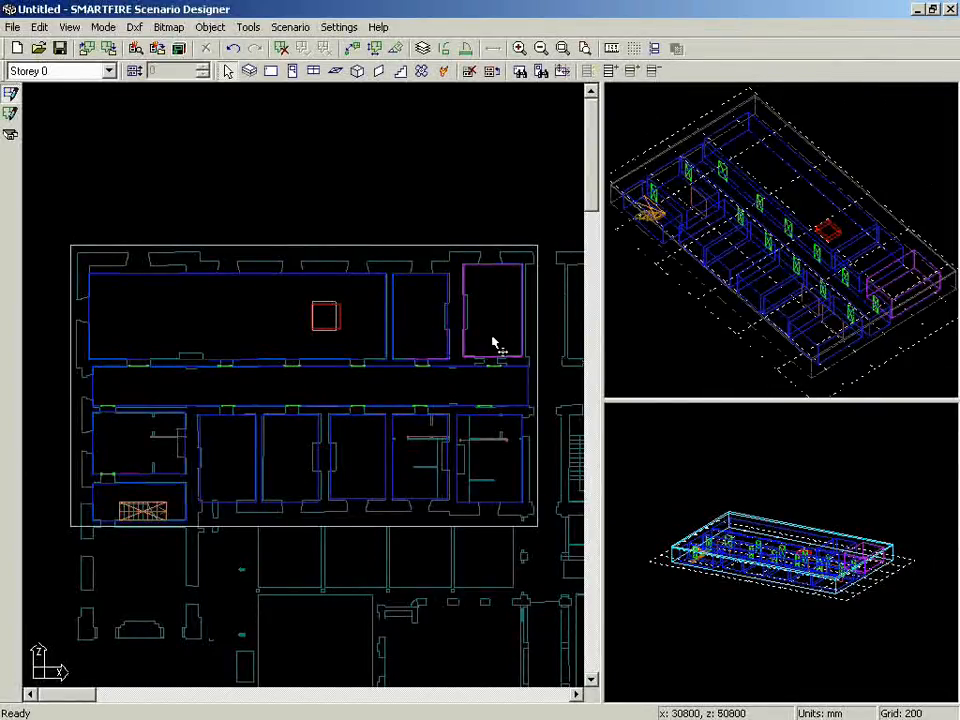
pyautogui.click(38, 27)
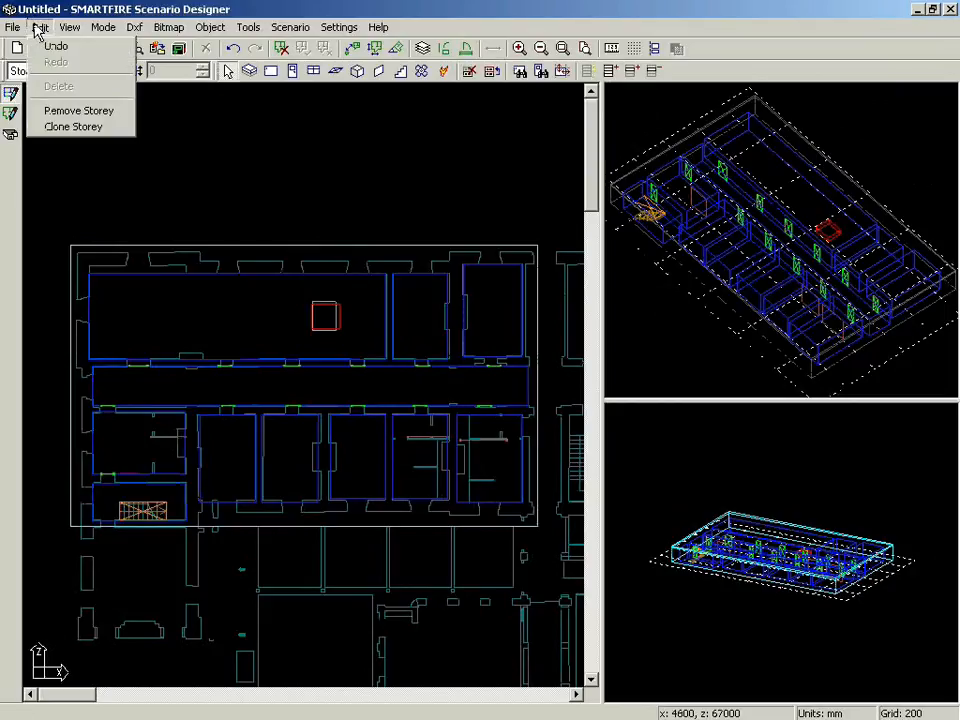
pyautogui.click(66, 127)
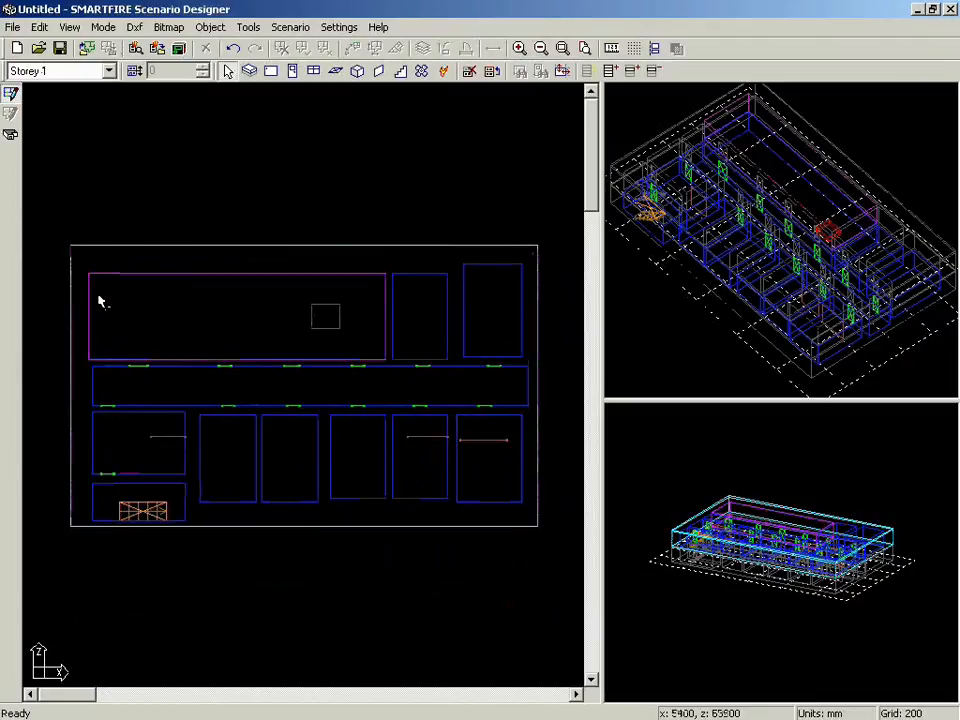
# Move the Storey 1 staircase up beside its floor opening to Z 40000 mm and set its orientation to X (-)
pyautogui.click(141, 512)
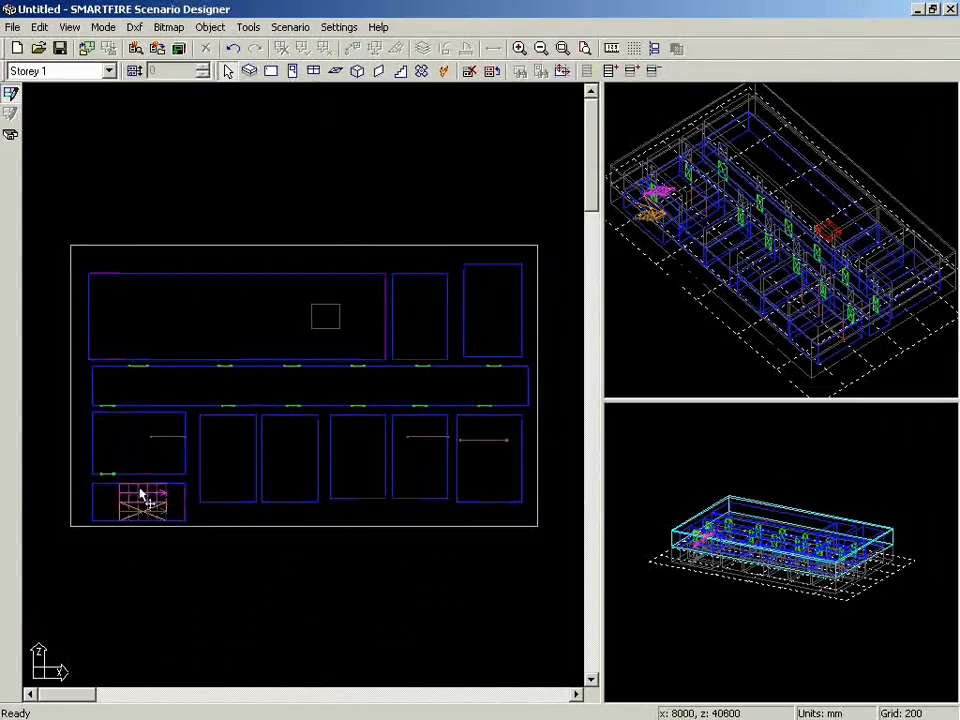
pyautogui.rightClick(141, 494)
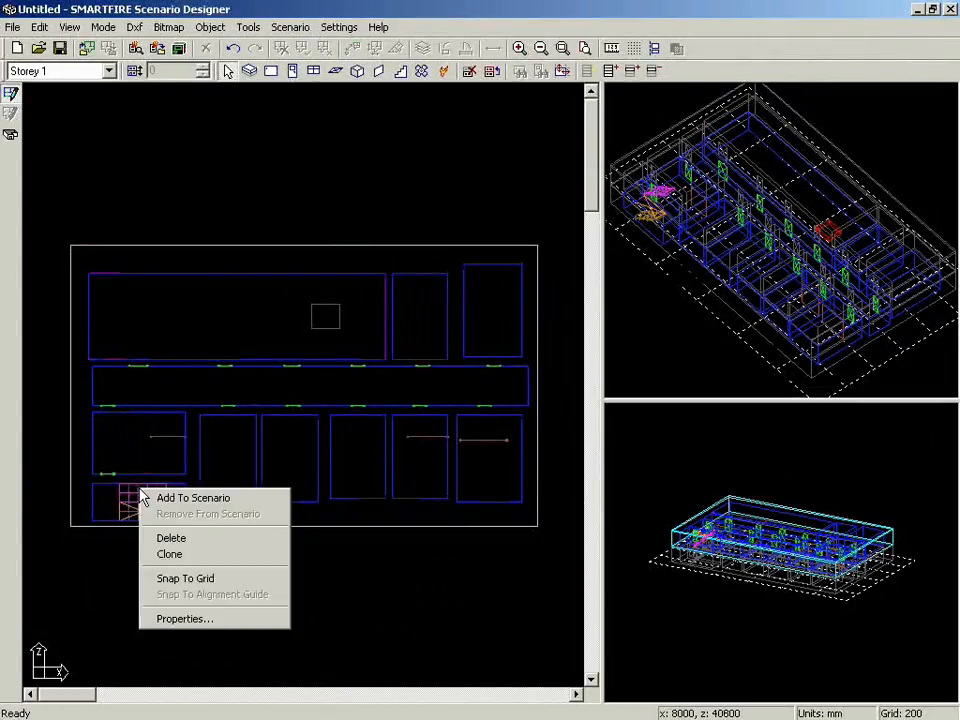
pyautogui.click(196, 620)
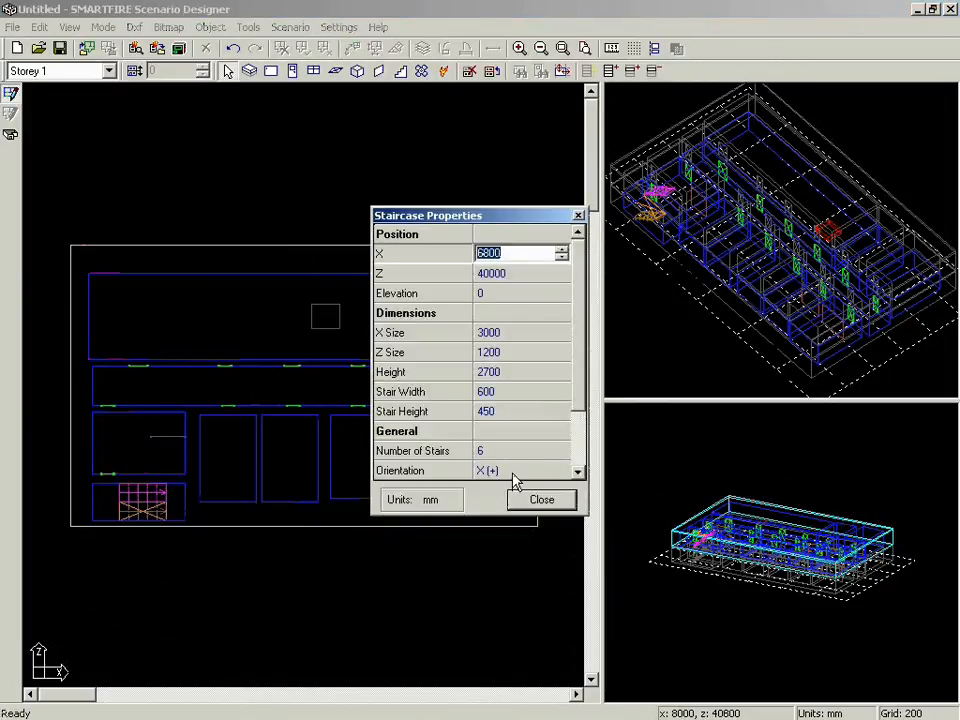
pyautogui.click(545, 475)
pyautogui.click(561, 471)
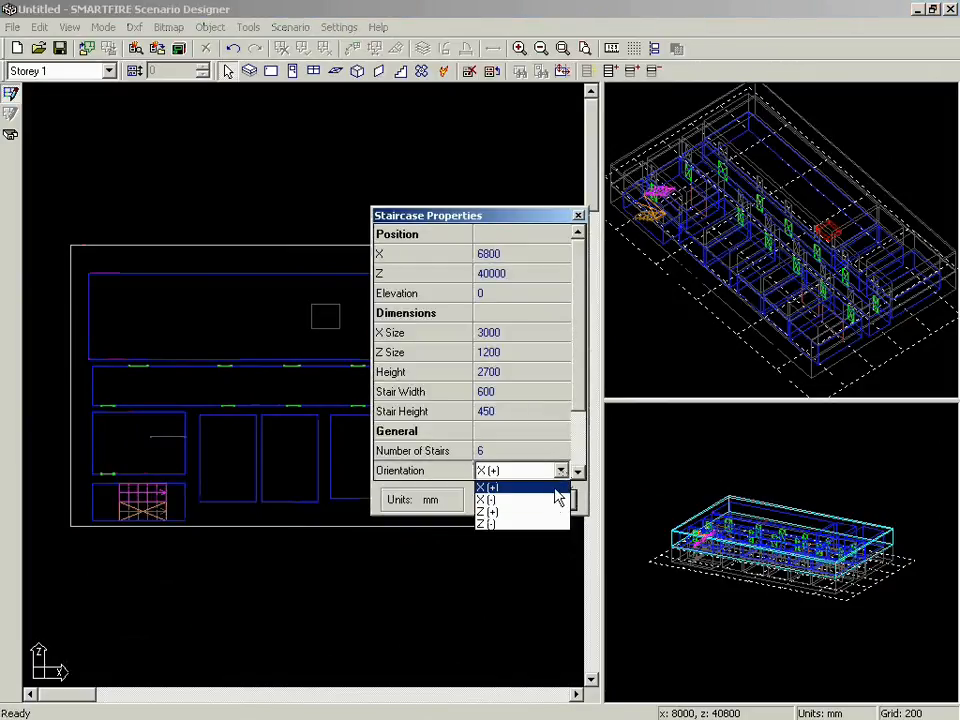
pyautogui.click(553, 499)
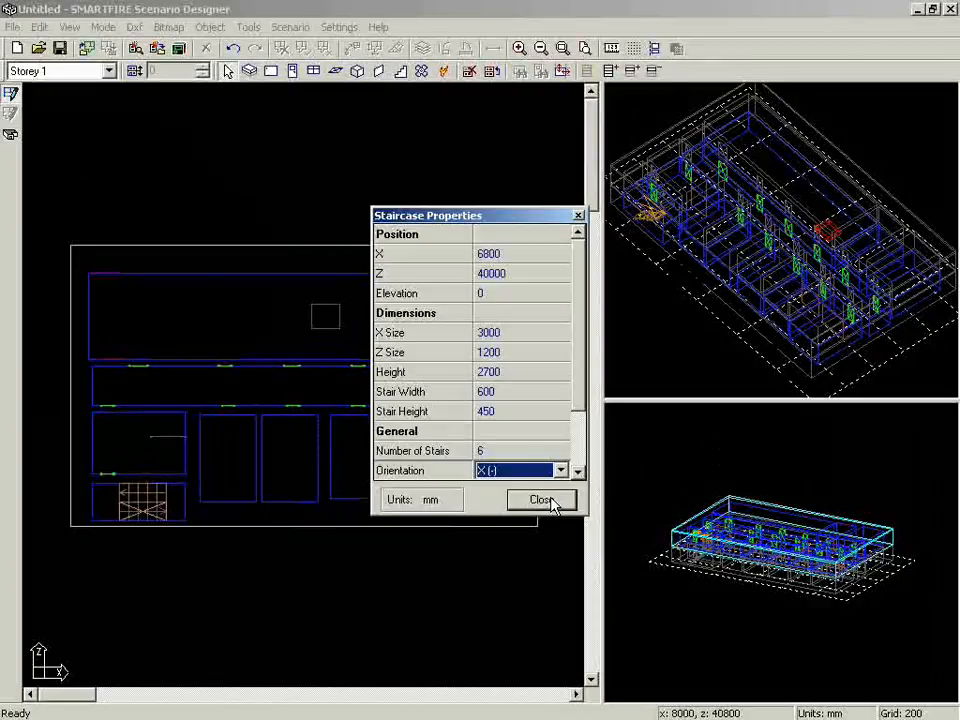
pyautogui.click(552, 502)
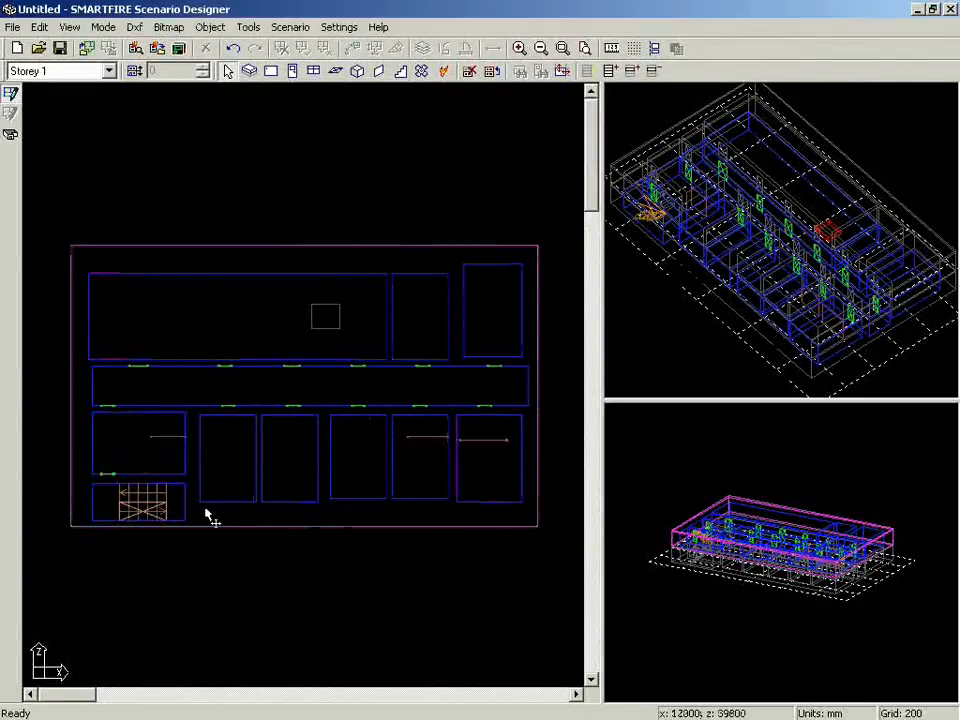
# Move the Storey 1 horizontal opening up so that it lies over the repositioned staircase
pyautogui.click(153, 512)
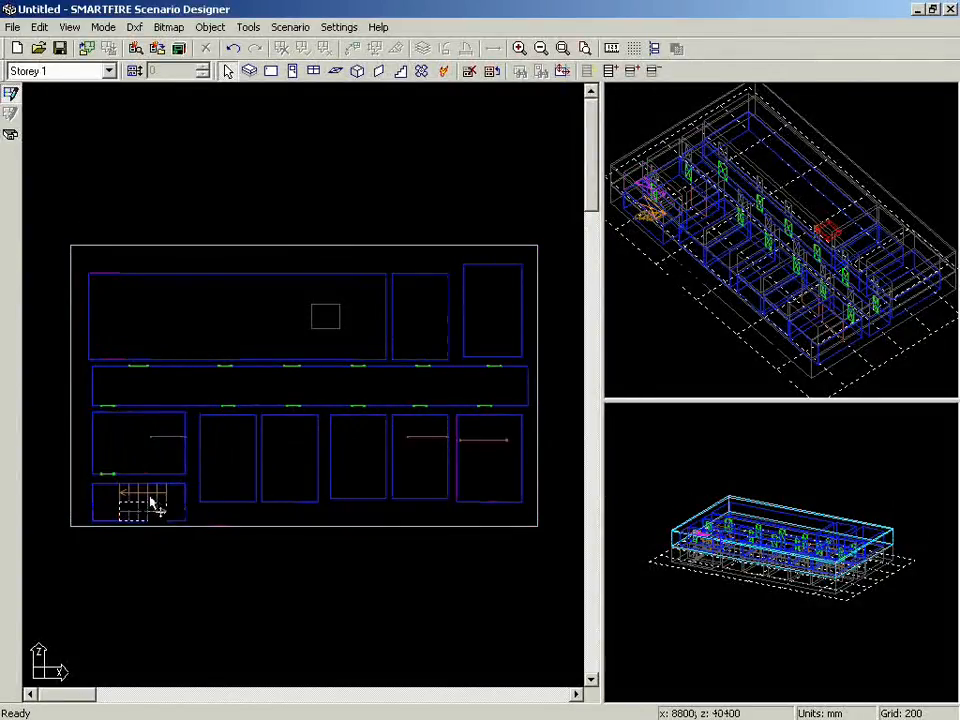
pyautogui.press('Delete')
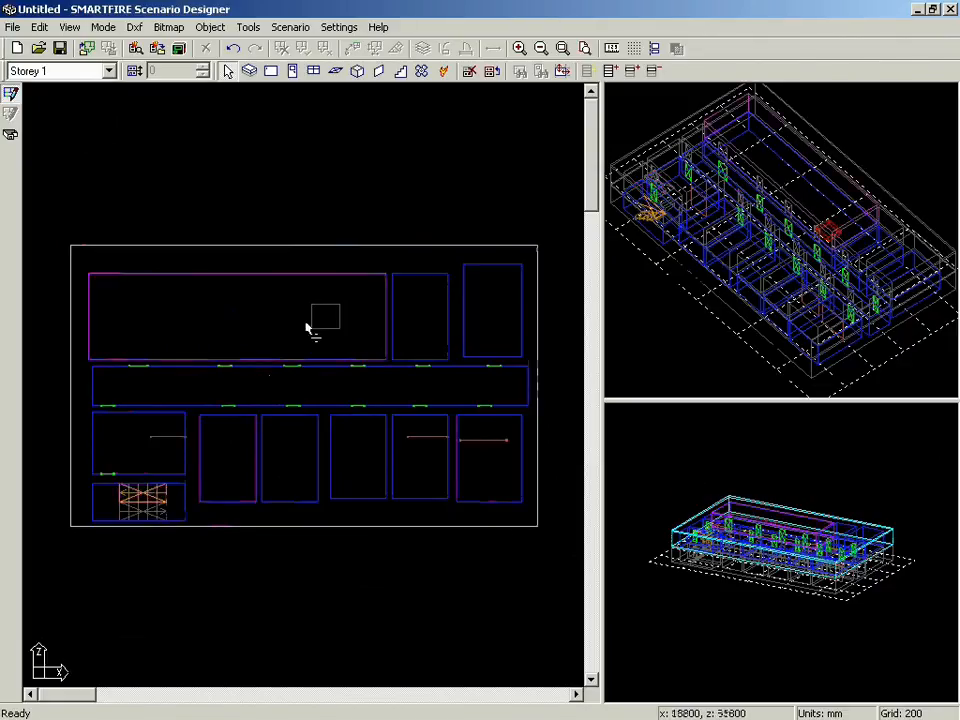
# Draw a window across the end wall of the long corridor on Storey 1 and add the entire building to the scenario
pyautogui.click(313, 71)
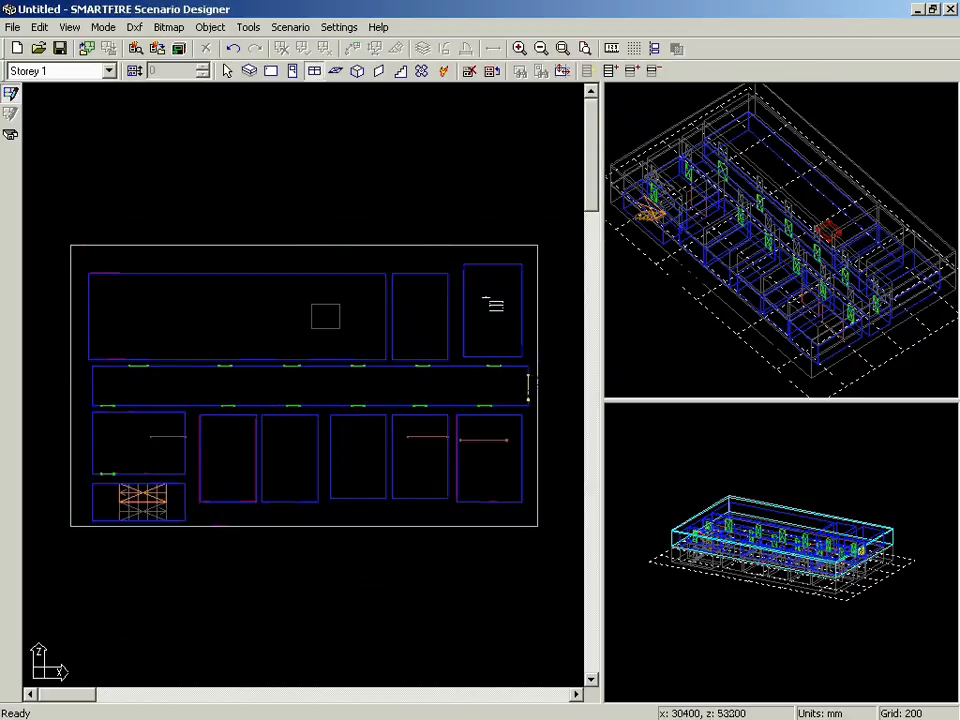
pyautogui.click(613, 79)
pyautogui.moveTo(872, 316)
pyautogui.mouseDown()
pyautogui.moveTo(881, 321)
pyautogui.moveTo(873, 338)
pyautogui.moveTo(851, 343)
pyautogui.moveTo(800, 311)
pyautogui.moveTo(831, 302)
pyautogui.moveTo(799, 304)
pyautogui.moveTo(896, 302)
pyautogui.moveTo(926, 332)
pyautogui.moveTo(939, 315)
pyautogui.moveTo(863, 318)
pyautogui.mouseUp()
pyautogui.click(444, 151)
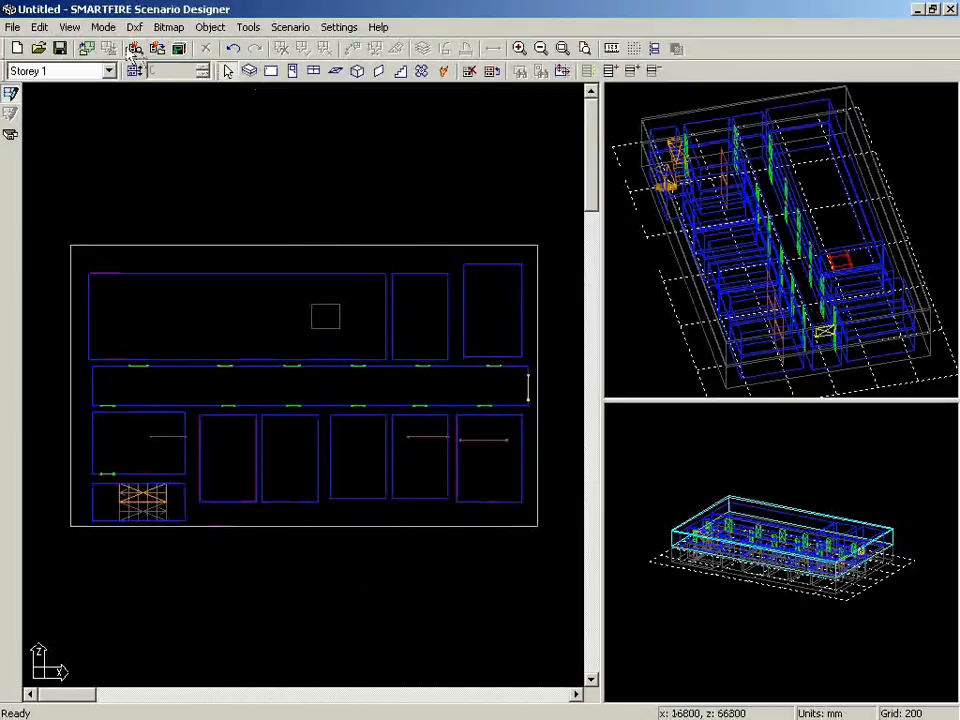
# Clone Storey 1 to create a third storey above it
pyautogui.click(40, 28)
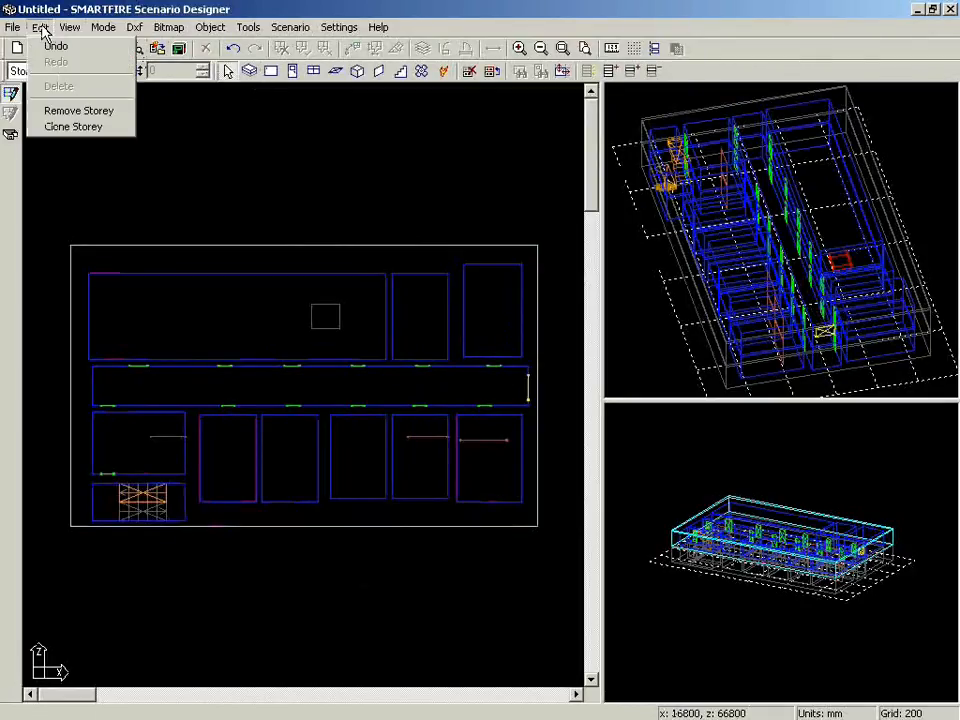
pyautogui.click(52, 130)
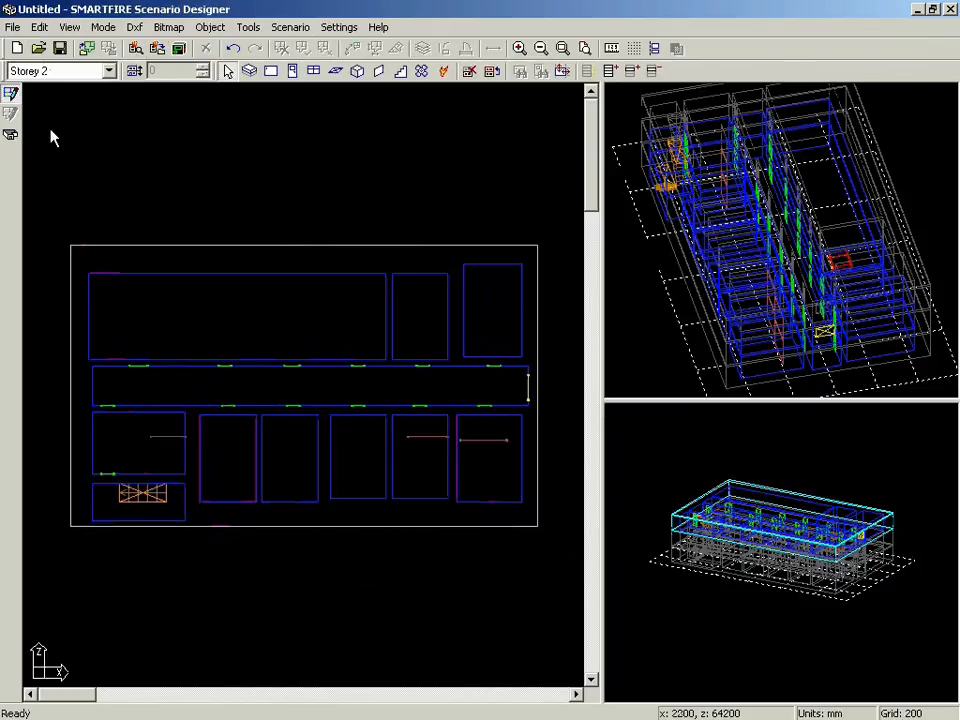
# Delete the copied staircase and horizontal opening from Storey 2, and add the entire building to the scenario
pyautogui.rightClick(157, 497)
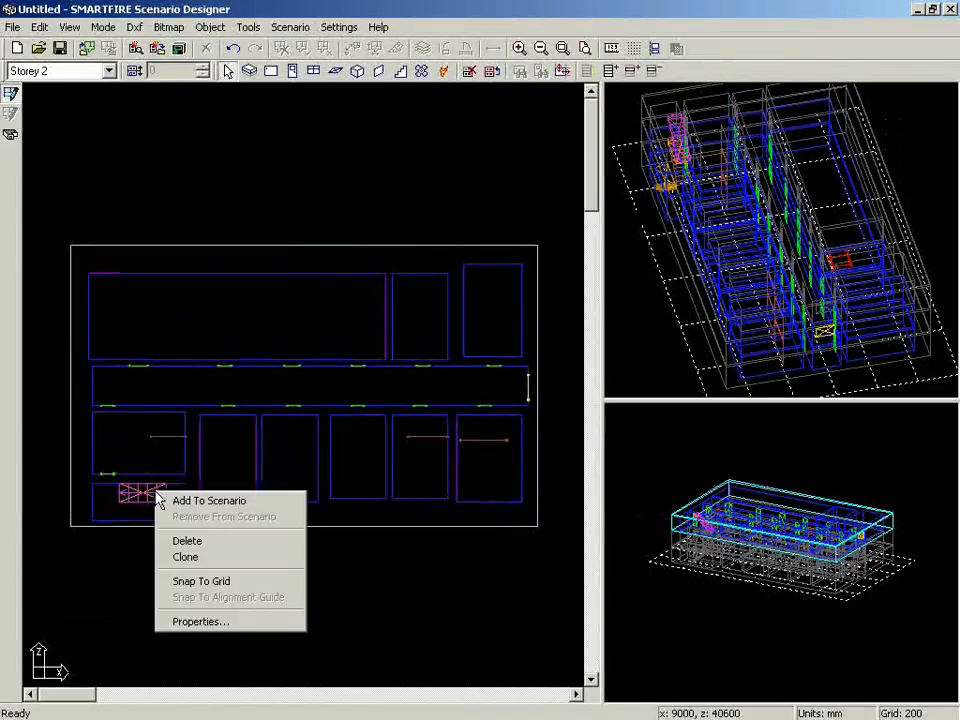
pyautogui.click(187, 543)
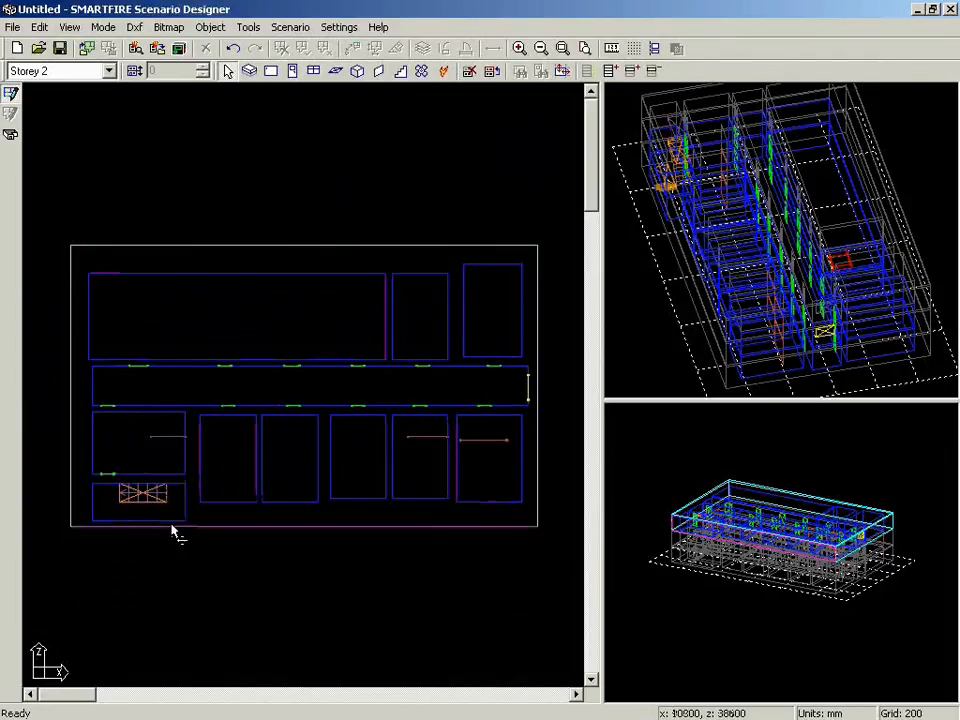
pyautogui.rightClick(152, 505)
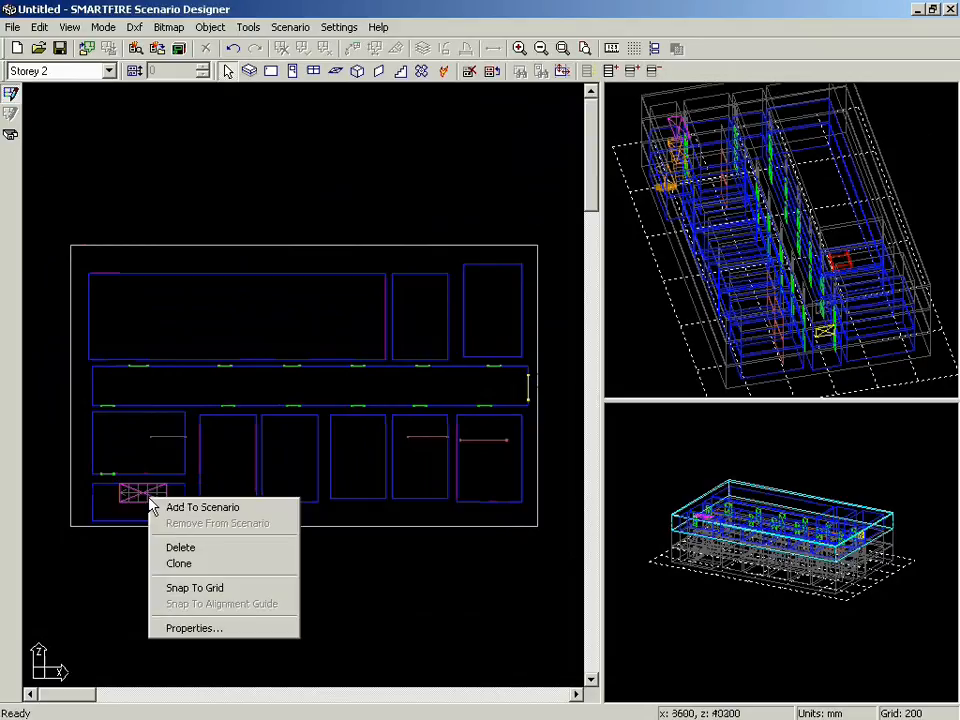
pyautogui.click(179, 549)
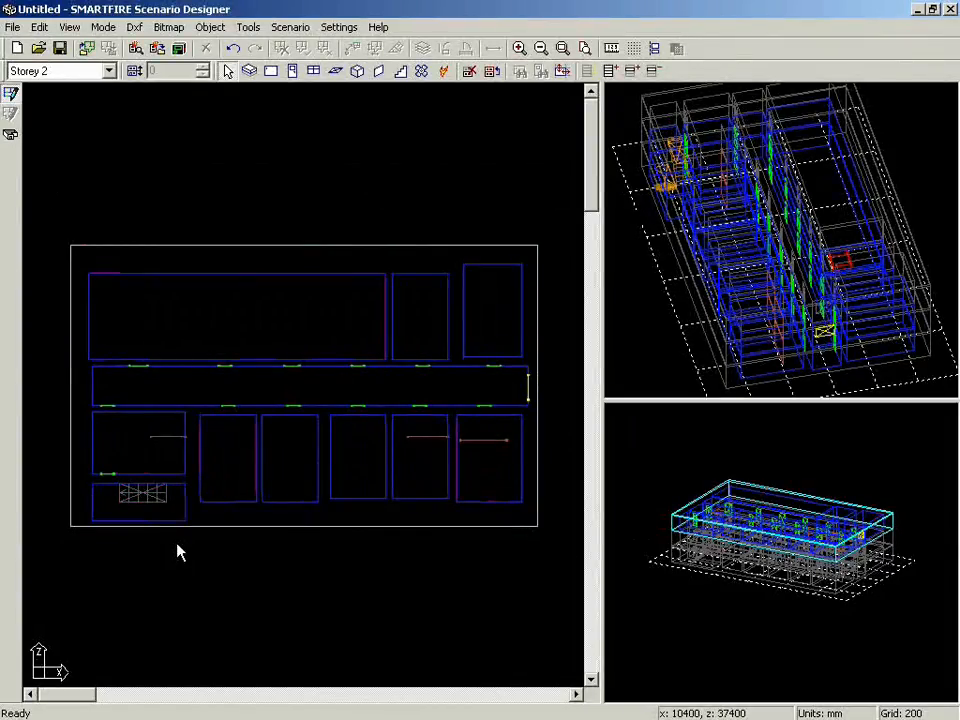
pyautogui.click(609, 71)
pyautogui.moveTo(695, 263)
pyautogui.mouseDown()
pyautogui.moveTo(727, 246)
pyautogui.moveTo(840, 268)
pyautogui.moveTo(729, 266)
pyautogui.moveTo(677, 240)
pyautogui.moveTo(695, 260)
pyautogui.mouseUp()
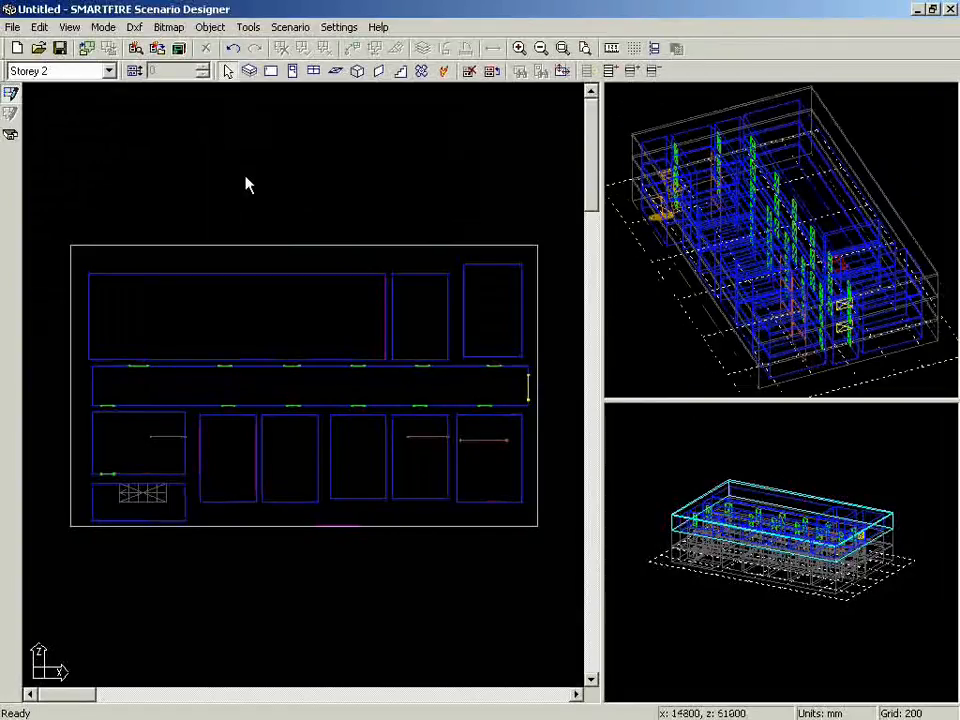
# Walk through the solid 3D view of the building up to the fire on the ground floor
pyautogui.click(12, 136)
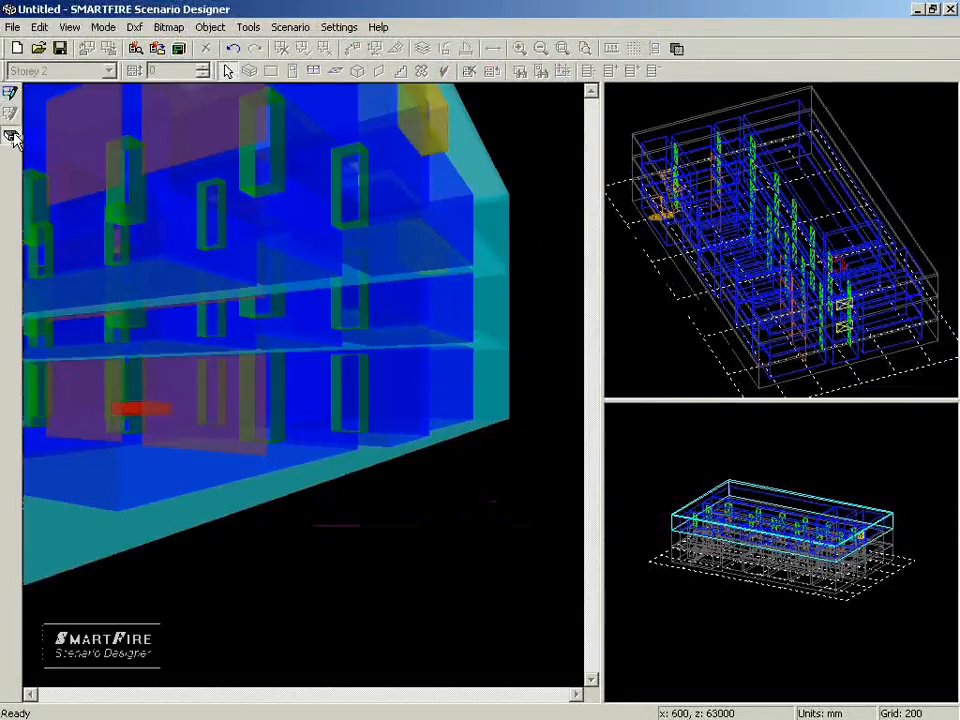
pyautogui.press('Left')
pyautogui.press('Left')
pyautogui.press('Left')
pyautogui.press('Left')
pyautogui.press('Left')
pyautogui.press('Left')
pyautogui.press('Left')
pyautogui.press('Left')
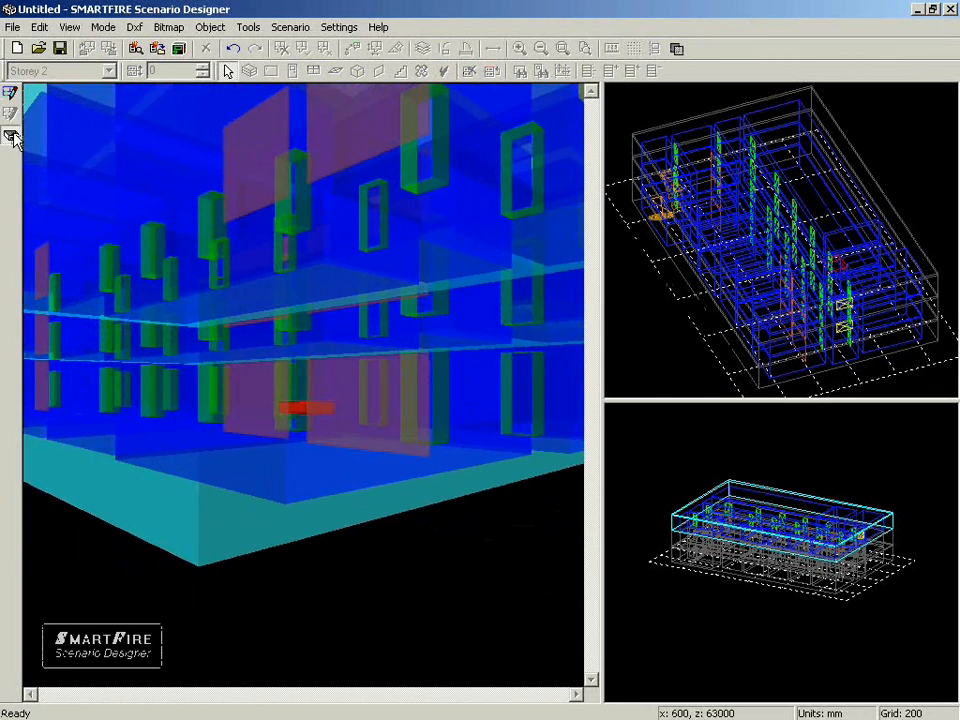
pyautogui.press('Up')
pyautogui.press('Up')
pyautogui.press('Up')
pyautogui.press('Up')
pyautogui.press('Up')
pyautogui.press('Up')
pyautogui.press('Up')
pyautogui.press('Up')
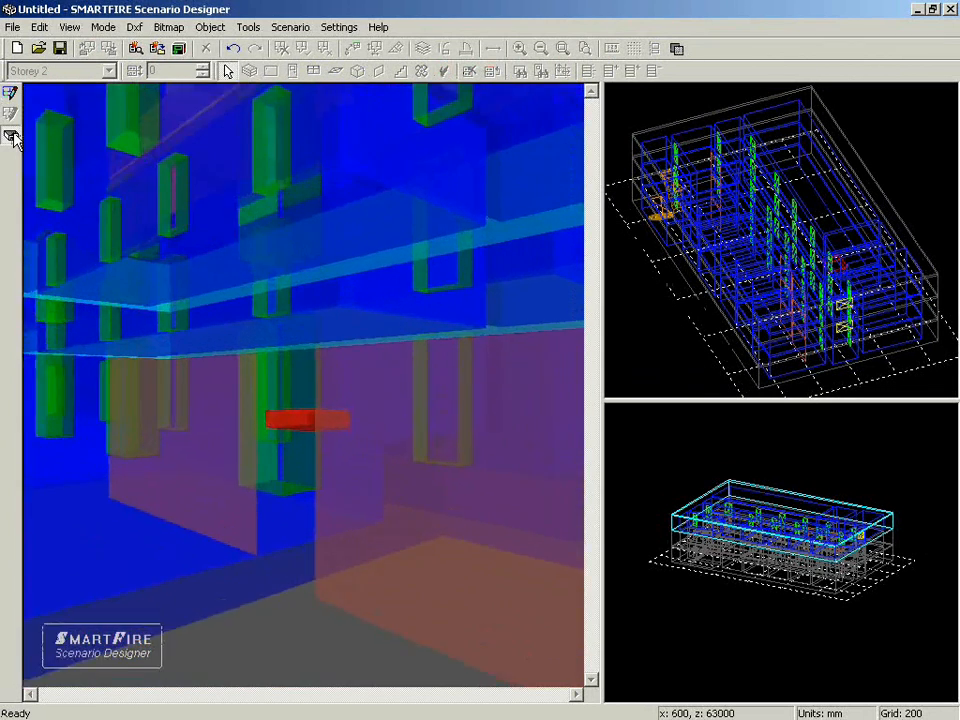
pyautogui.press('Up')
pyautogui.press('Up')
pyautogui.press('Up')
pyautogui.press('Up')
pyautogui.press('Up')
pyautogui.press('Up')
pyautogui.press('Up')
pyautogui.press('Up')
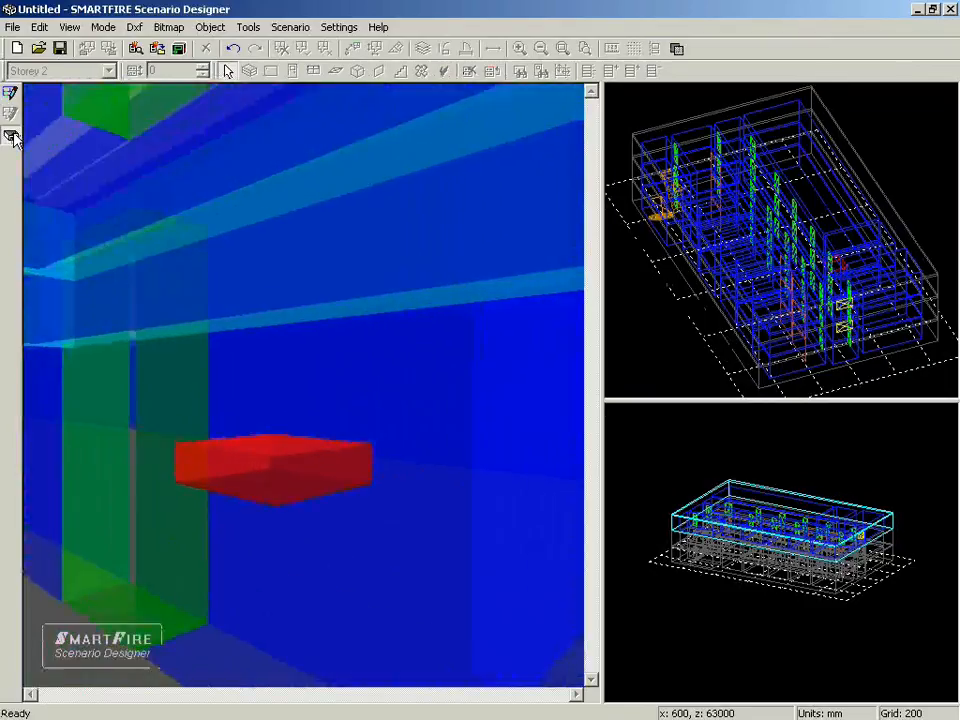
pyautogui.press('Up')
pyautogui.press('Up')
pyautogui.press('Up')
pyautogui.press('Up')
pyautogui.press('Up')
pyautogui.press('Up')
pyautogui.press('Up')
pyautogui.press('Up')
# Look around the room containing the fire, and back out of the building to examine the doors and staircases
pyautogui.press('Left')
pyautogui.press('Left')
pyautogui.press('Left')
pyautogui.press('Left')
pyautogui.press('Left')
pyautogui.press('Left')
pyautogui.press('Left')
pyautogui.press('Left')
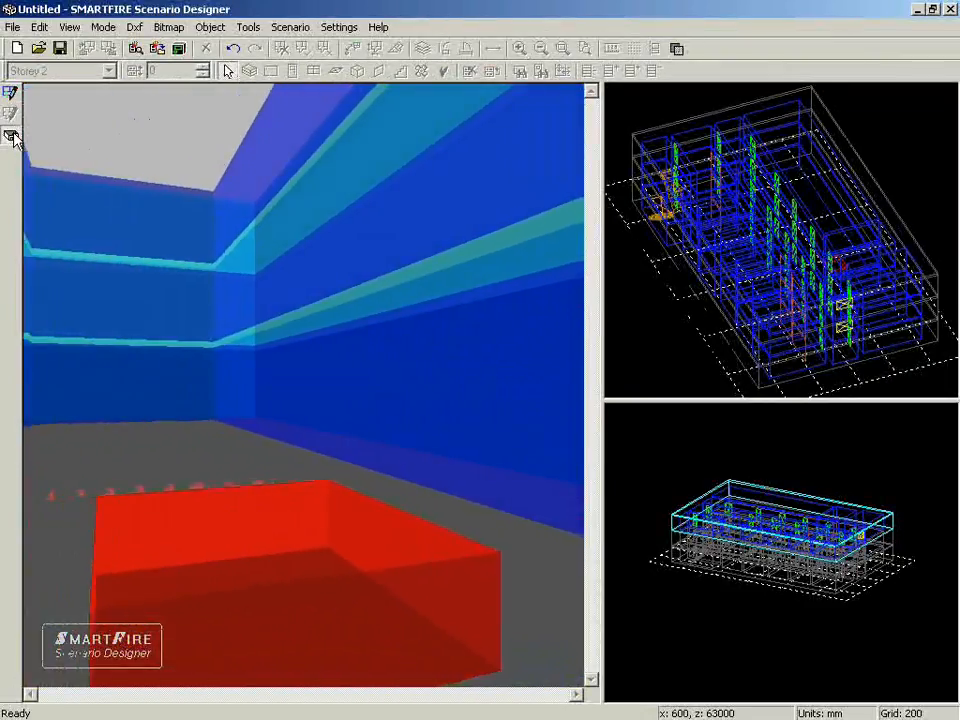
pyautogui.press('Left')
pyautogui.press('Left')
pyautogui.press('Left')
pyautogui.press('Left')
pyautogui.press('Left')
pyautogui.press('Left')
pyautogui.press('Left')
pyautogui.press('Left')
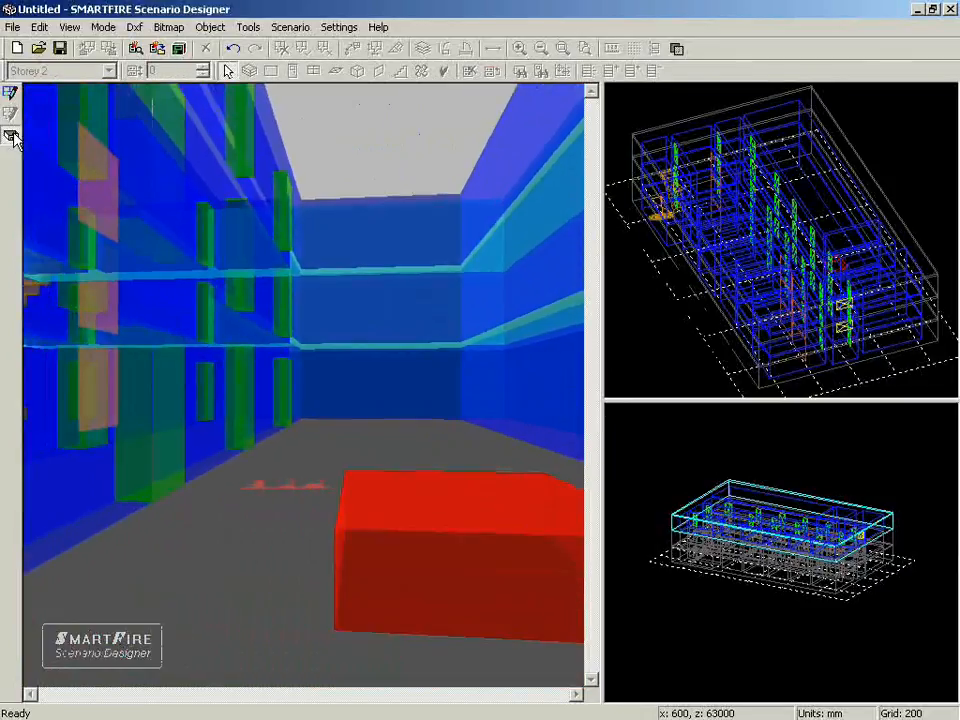
pyautogui.press('Down')
pyautogui.press('Down')
pyautogui.press('Down')
pyautogui.press('Down')
pyautogui.press('Down')
pyautogui.press('Down')
pyautogui.press('Down')
pyautogui.press('Down')
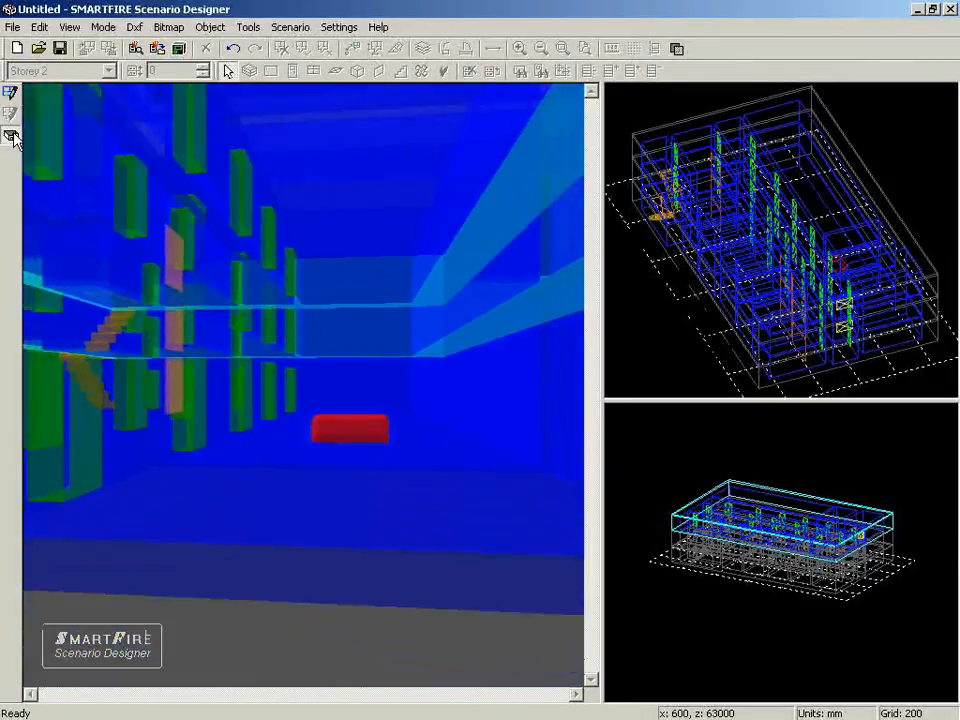
pyautogui.press('Down')
pyautogui.press('Down')
pyautogui.press('Down')
pyautogui.press('Down')
pyautogui.press('Down')
pyautogui.press('Down')
pyautogui.press('Down')
pyautogui.press('Down')
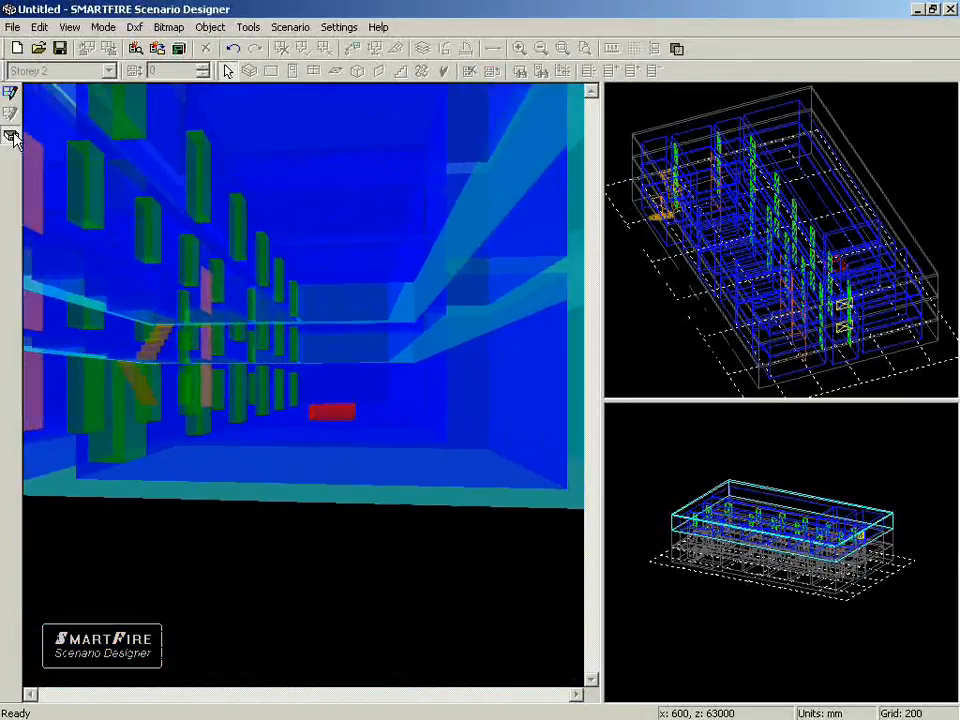
# Examine all storeys by raising the 3D viewpoint above the roof and lowering it again, and return to the plan view
pyautogui.press('pageup')
pyautogui.press('pageup')
pyautogui.press('pageup')
pyautogui.press('pageup')
pyautogui.press('pageup')
pyautogui.press('pageup')
pyautogui.press('pageup')
pyautogui.press('pageup')
pyautogui.press('pageup')
pyautogui.press('pageup')
pyautogui.press('pageup')
pyautogui.press('pageup')
pyautogui.press('pageup')
pyautogui.press('pageup')
pyautogui.press('pageup')
pyautogui.press('pageup')
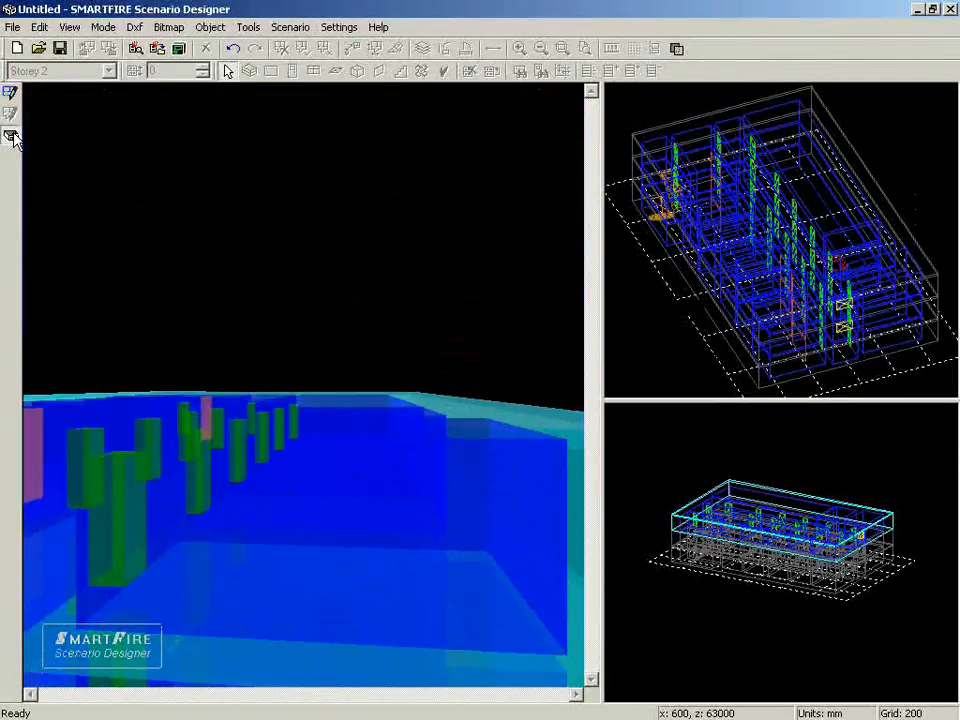
pyautogui.press('pagedown')
pyautogui.press('pagedown')
pyautogui.press('pagedown')
pyautogui.press('pagedown')
pyautogui.press('pagedown')
pyautogui.press('pagedown')
pyautogui.press('pagedown')
pyautogui.press('pagedown')
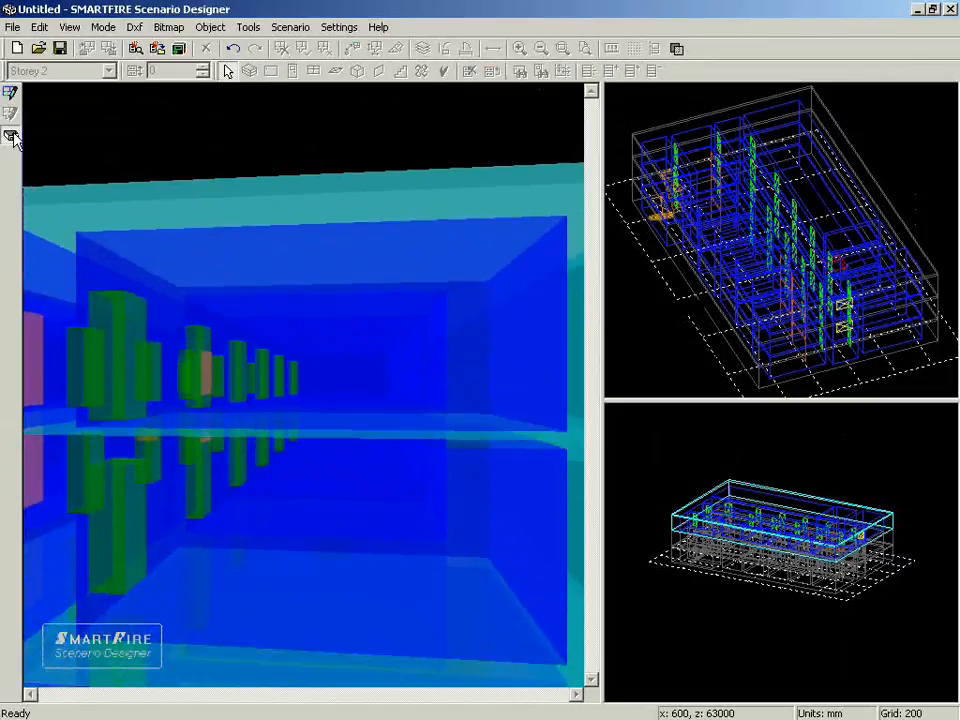
pyautogui.press('pagedown')
pyautogui.press('pagedown')
pyautogui.press('pagedown')
pyautogui.press('pagedown')
pyautogui.press('pagedown')
pyautogui.press('pagedown')
pyautogui.press('pagedown')
pyautogui.press('pagedown')
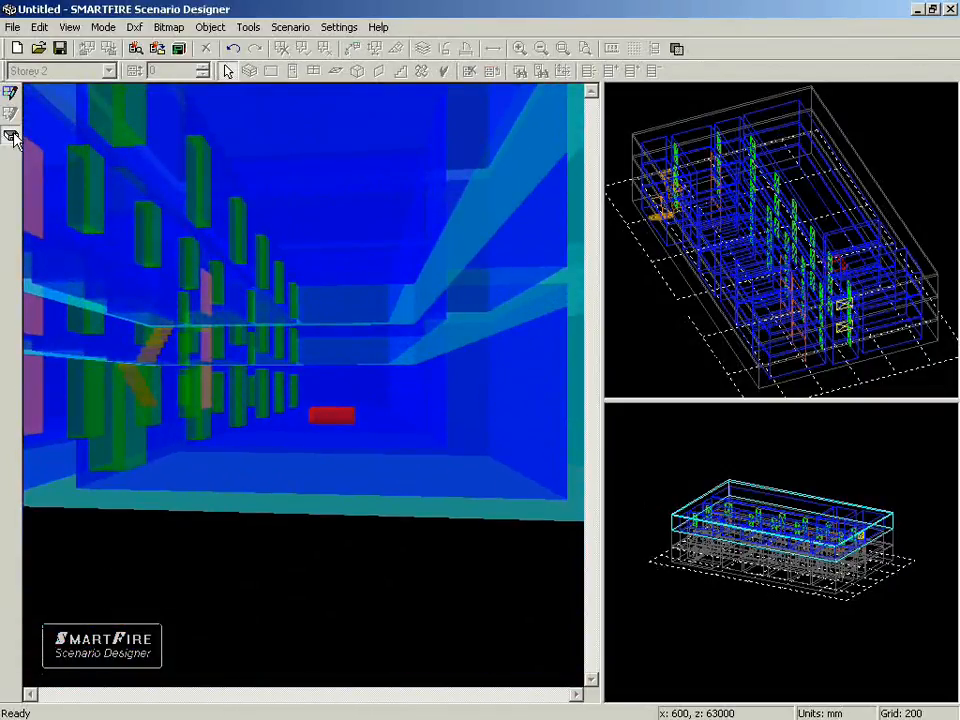
pyautogui.click(11, 93)
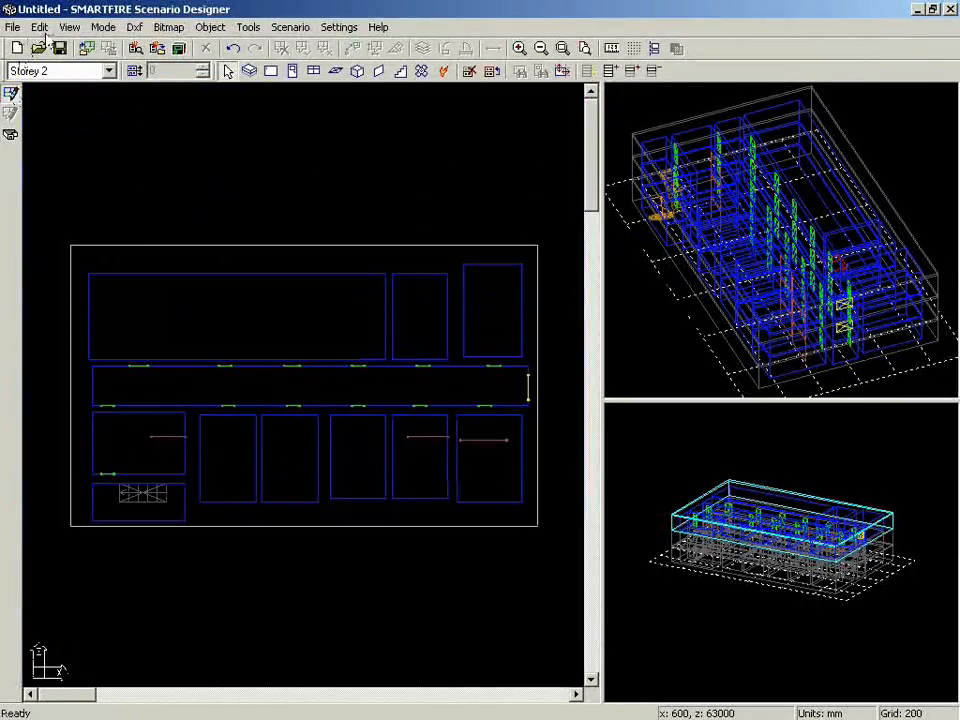
# Save the building model as a_new_build.bld in the work folder
pyautogui.click(14, 33)
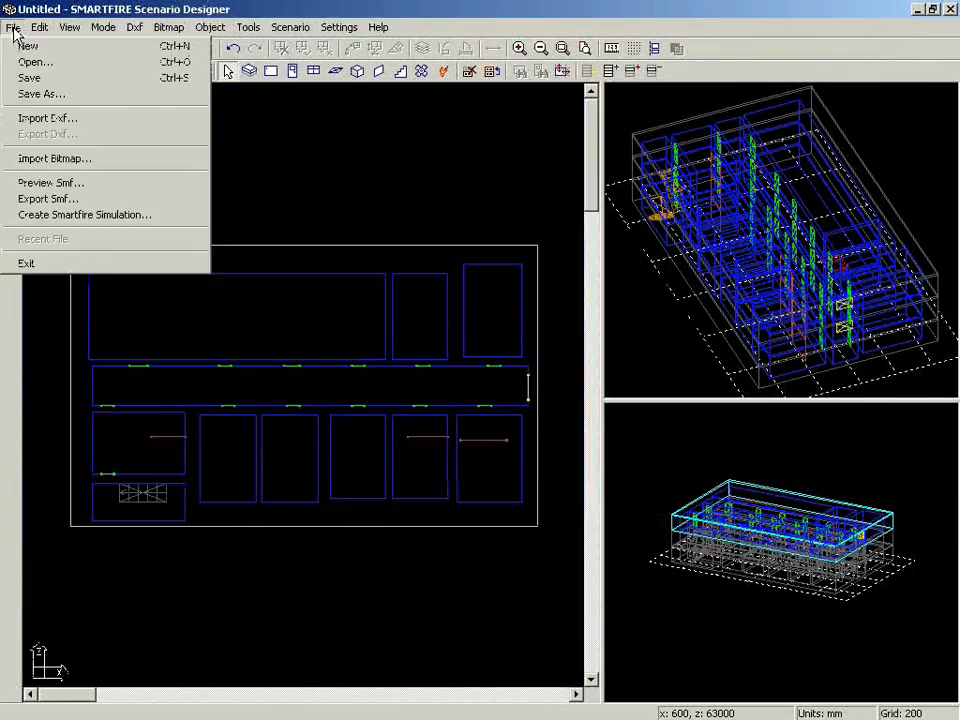
pyautogui.click(42, 92)
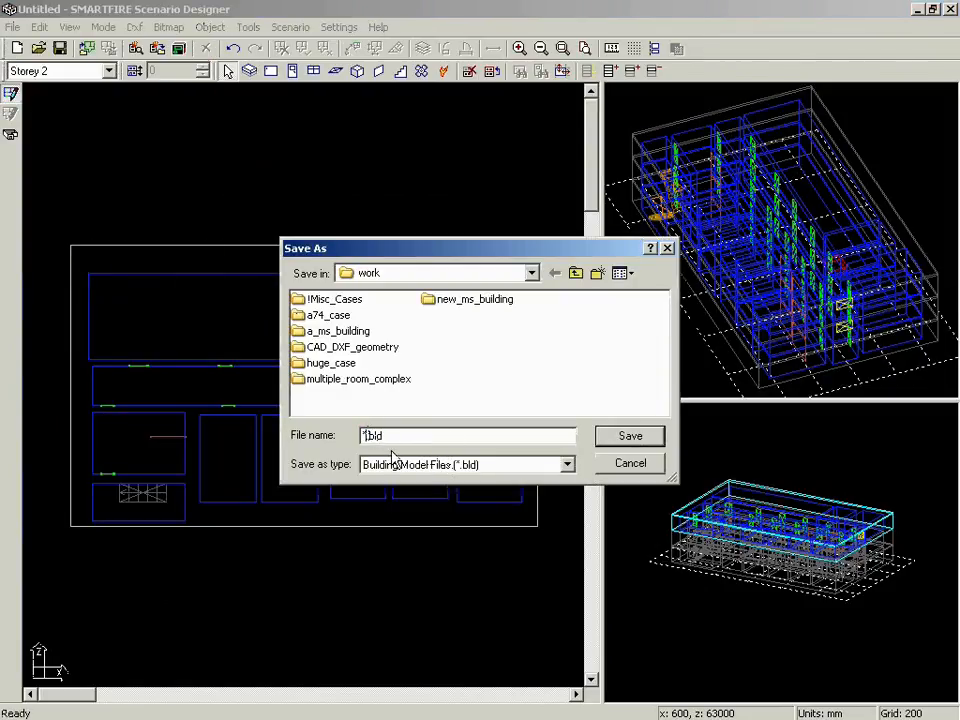
pyautogui.press('Delete')
pyautogui.write('a_new_')
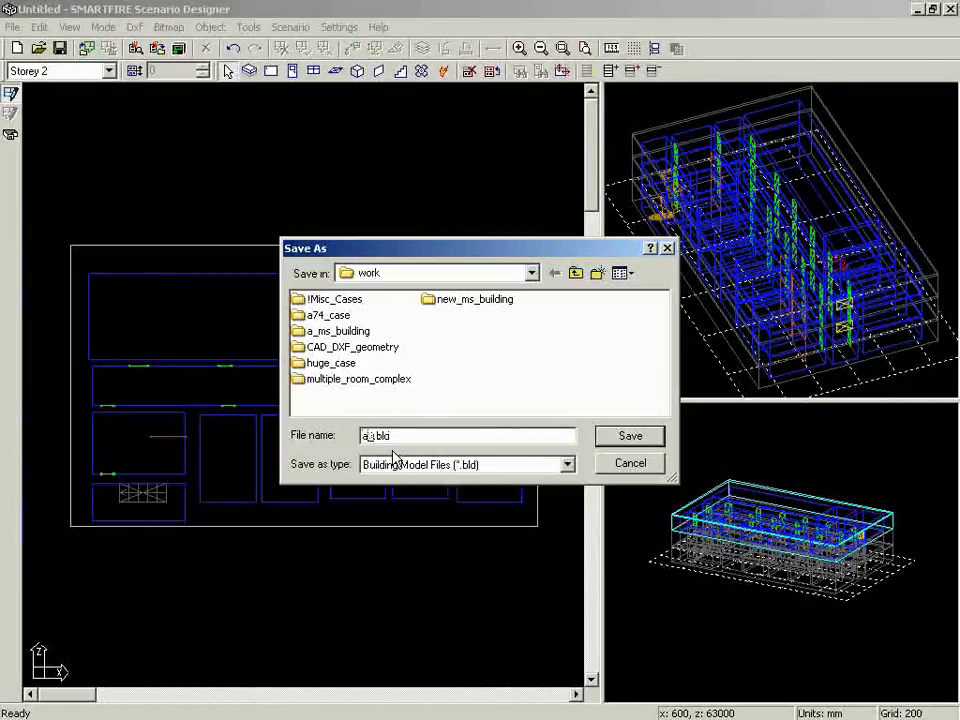
pyautogui.write('build')
pyautogui.press('Return')
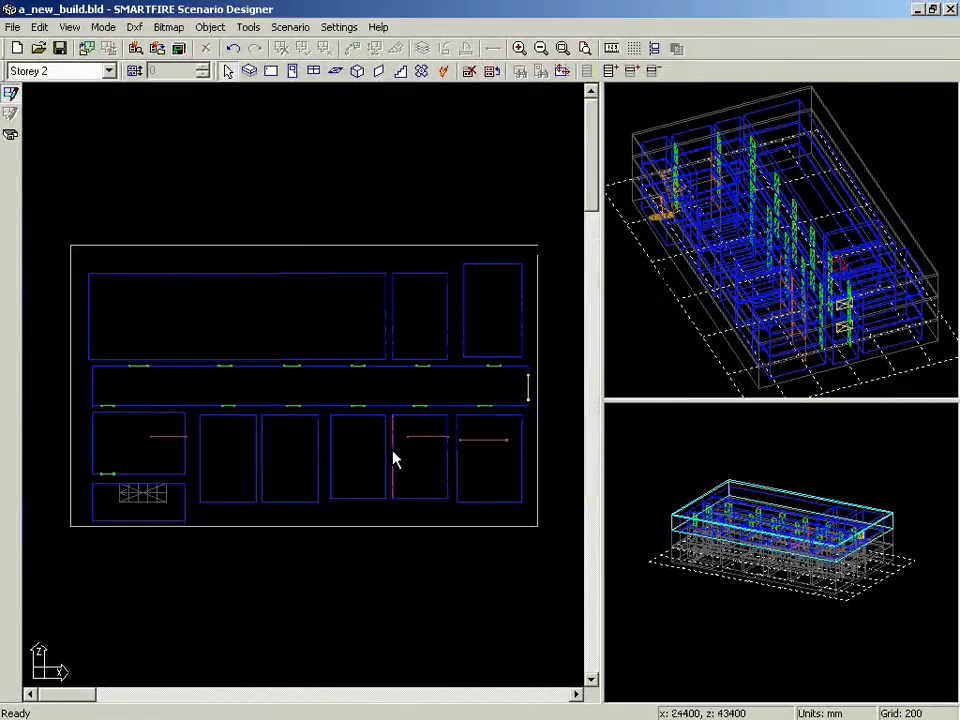
# Create a SMARTFIRE simulation named a_new_build and accept the licence agreement in the Case Specification Environment
pyautogui.click(14, 28)
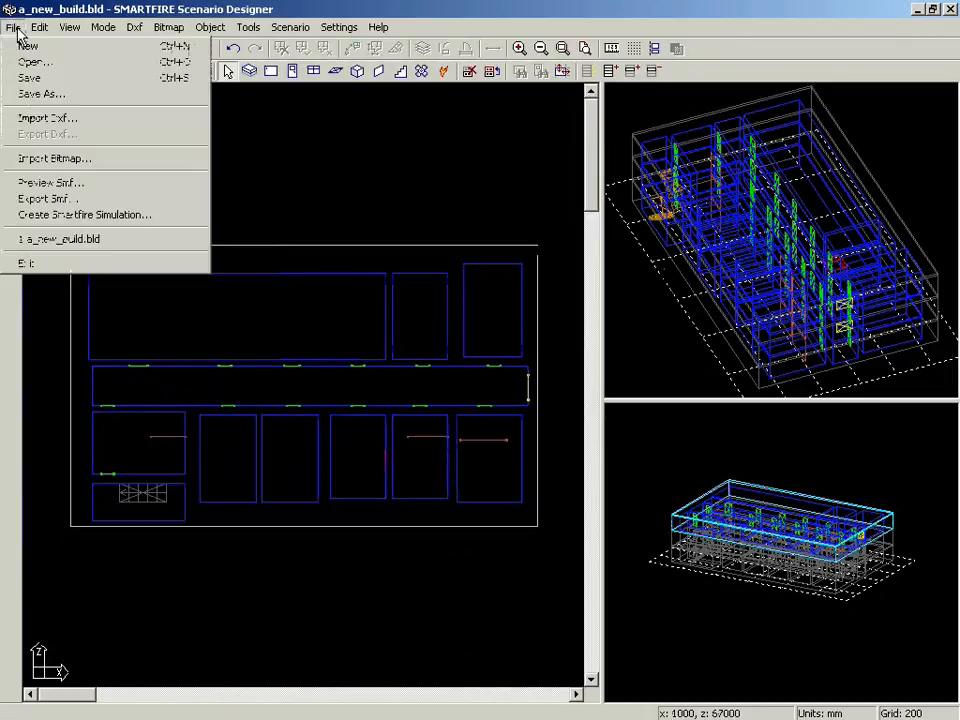
pyautogui.click(62, 214)
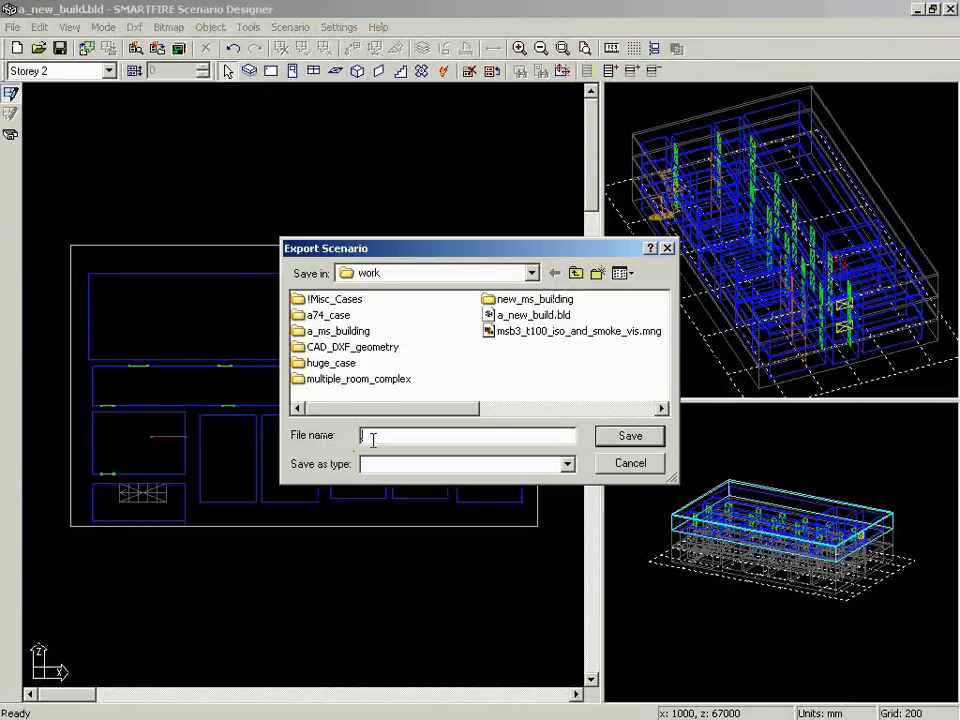
pyautogui.write('a_')
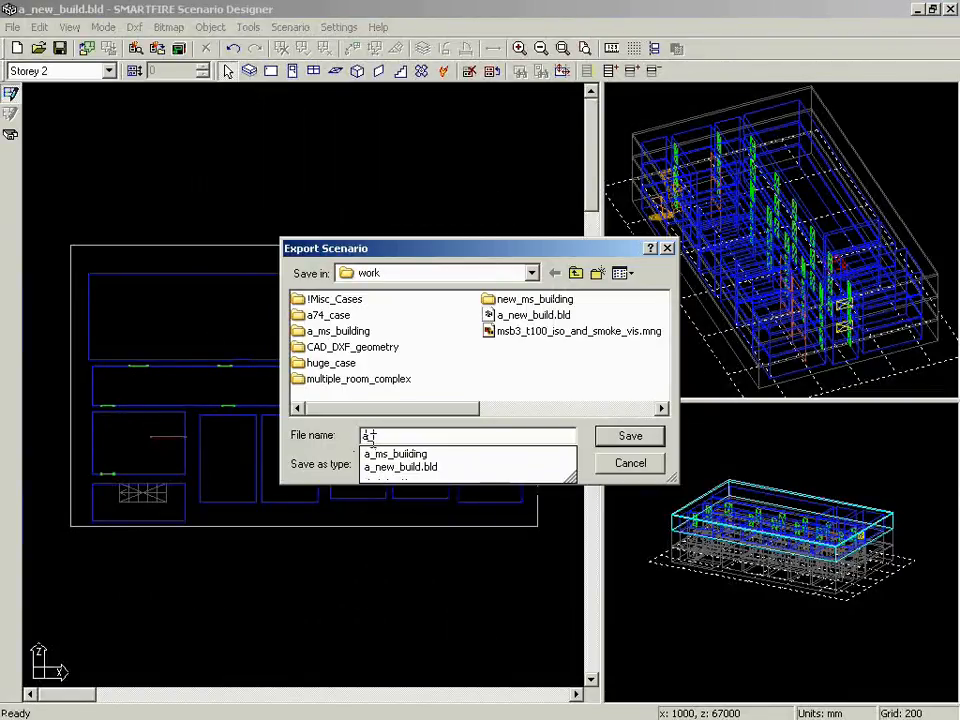
pyautogui.write('new_build')
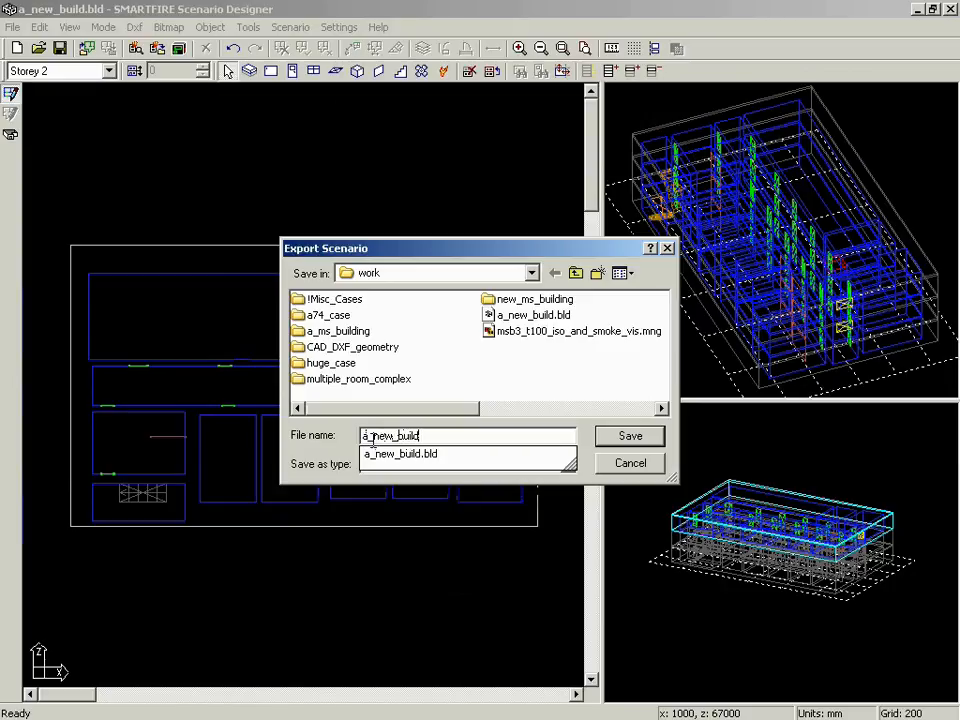
pyautogui.press('Return')
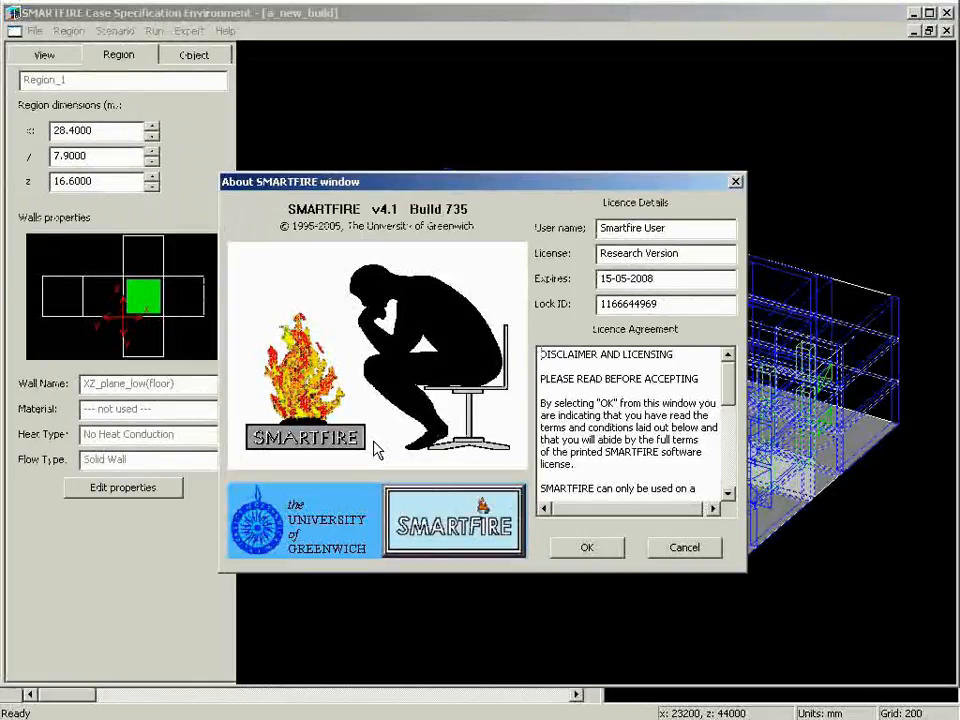
pyautogui.click(576, 552)
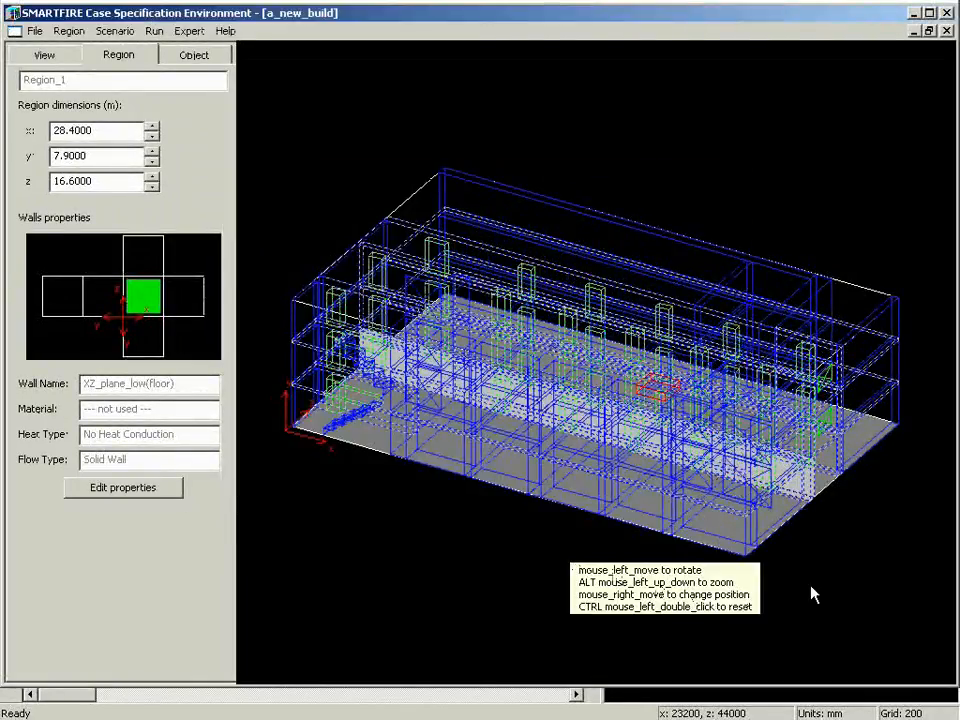
# Rotate the exported building model and inspect objects at the fire's location and a wall block on the top storey
pyautogui.moveTo(876, 523)
pyautogui.mouseDown()
pyautogui.moveTo(819, 557)
pyautogui.moveTo(733, 570)
pyautogui.moveTo(574, 564)
pyautogui.mouseUp()
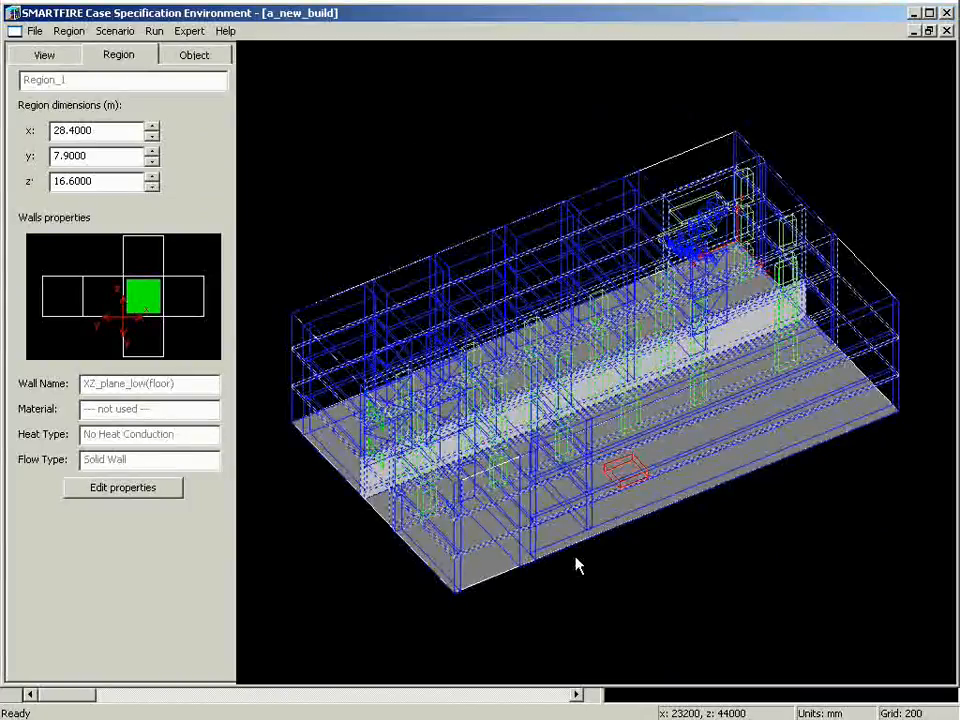
pyautogui.click(620, 474)
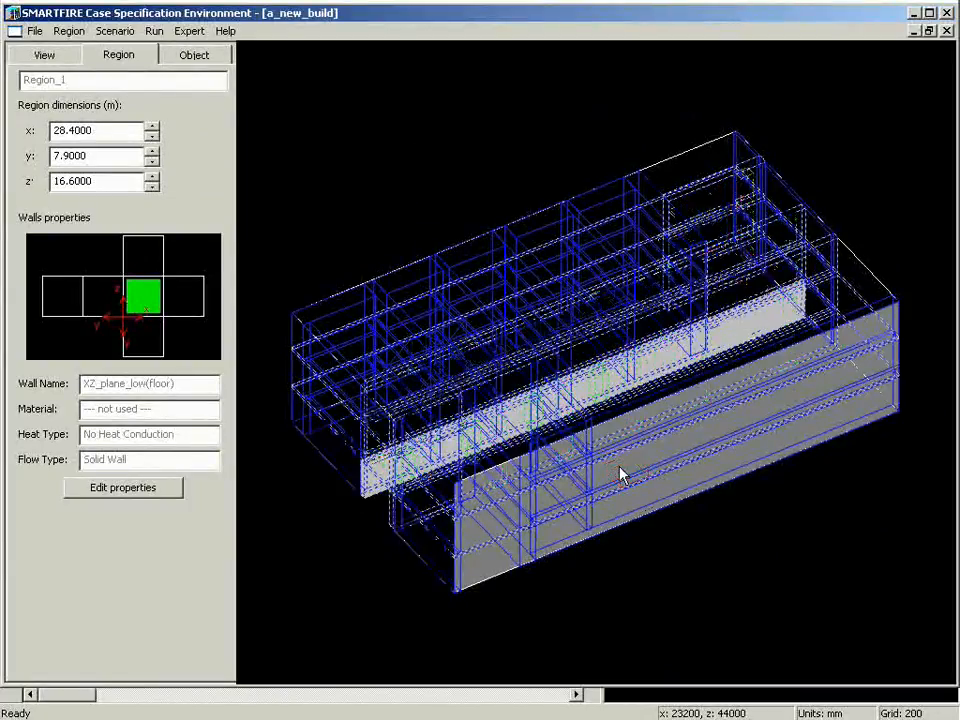
pyautogui.click(620, 474)
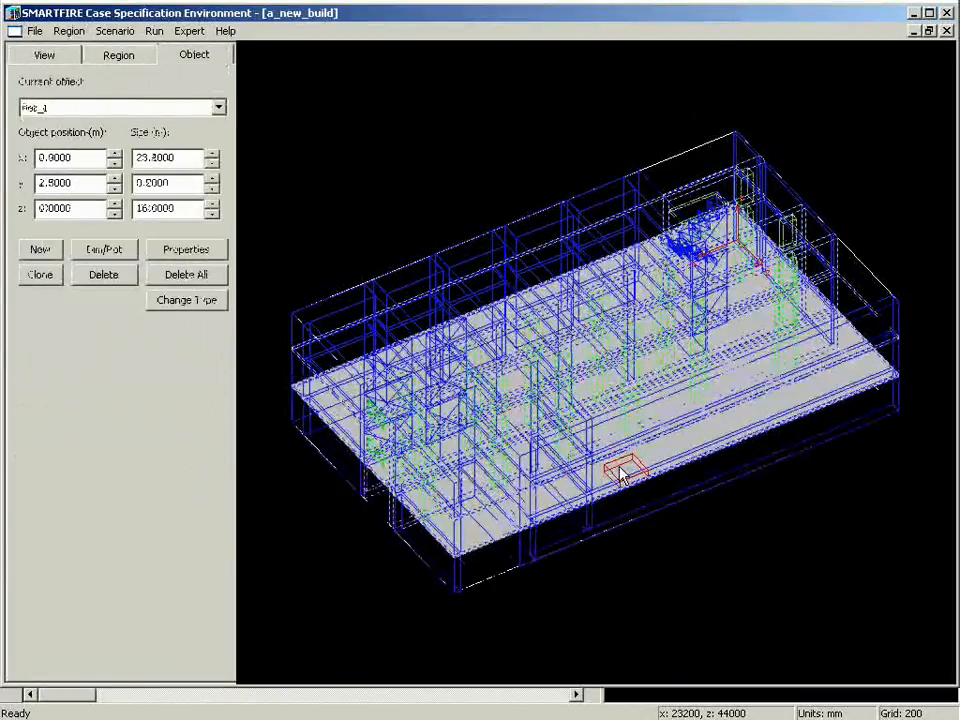
pyautogui.click(618, 206)
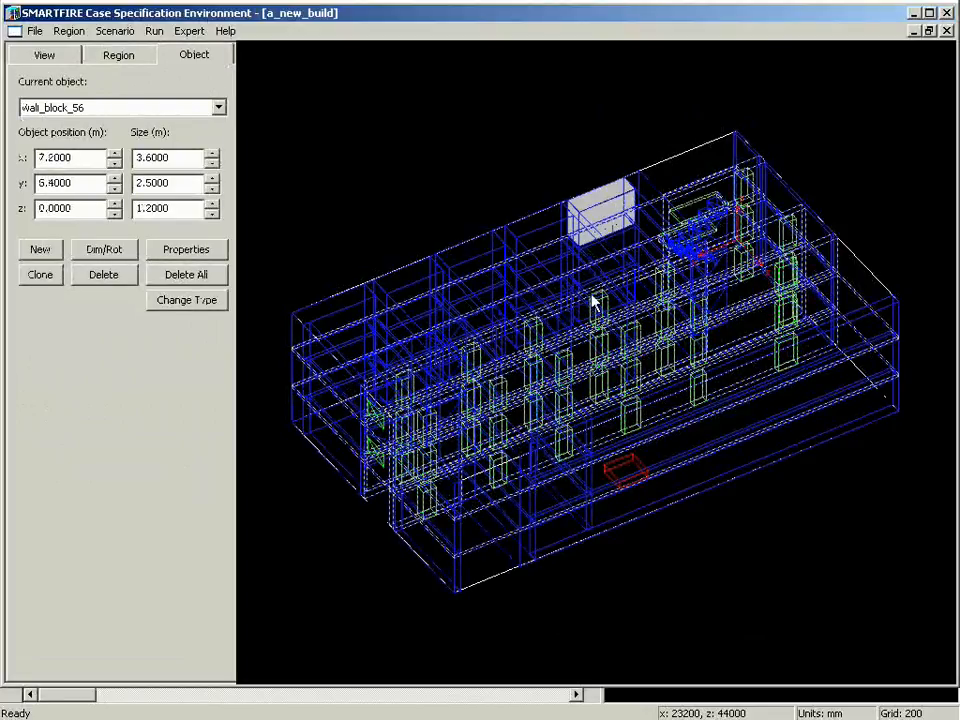
# Inspect the long corridor wall block and a doorway portal on the top storey, and view the building from the opposite side
pyautogui.click(598, 312)
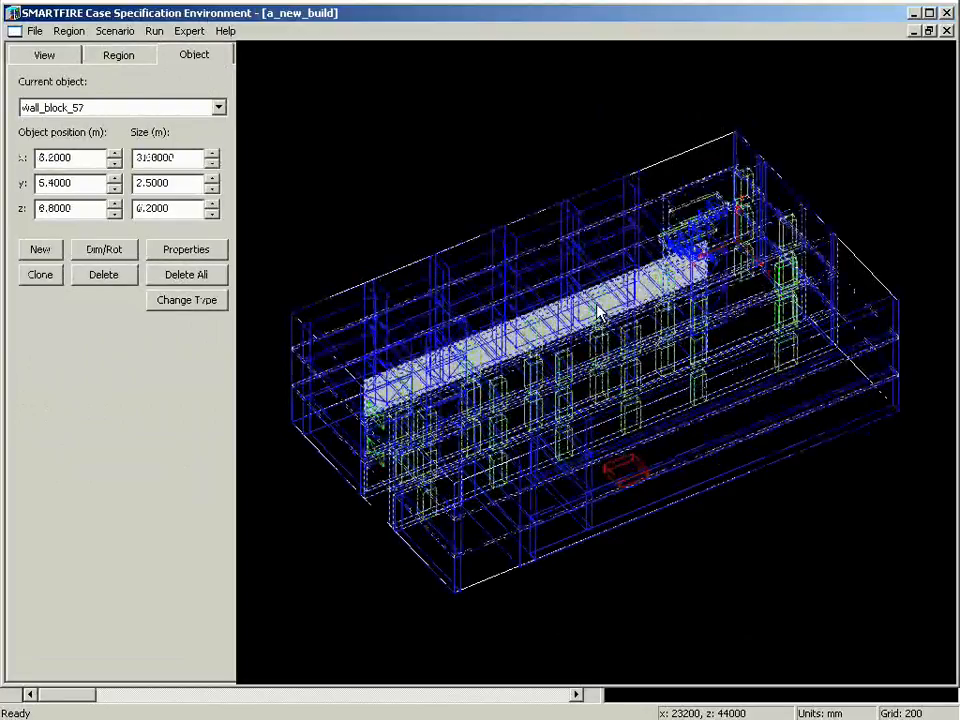
pyautogui.click(598, 312)
pyautogui.click(598, 312)
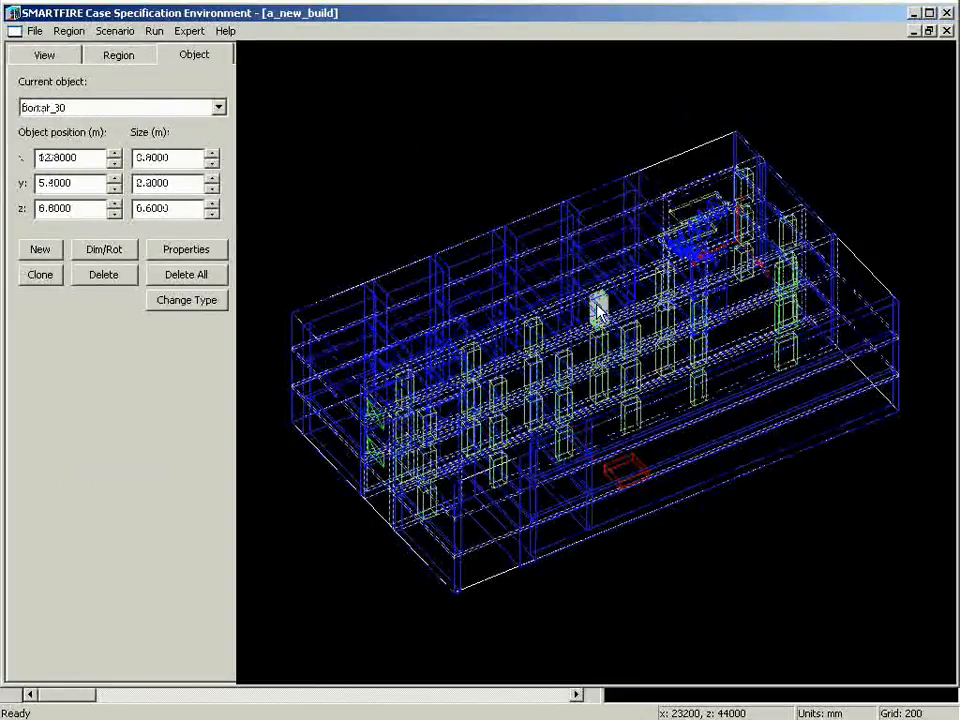
pyautogui.moveTo(351, 545); pyautogui.dragTo(631, 607)
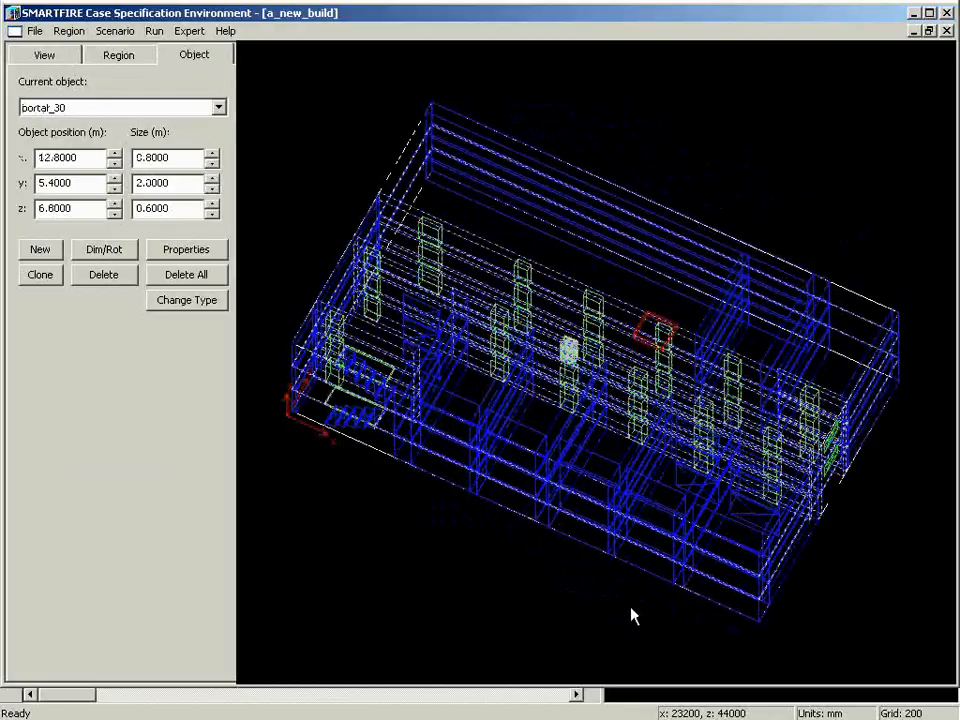
# Activate the radiation model in the problem type options and accept its Six Flux setup
pyautogui.click(114, 31)
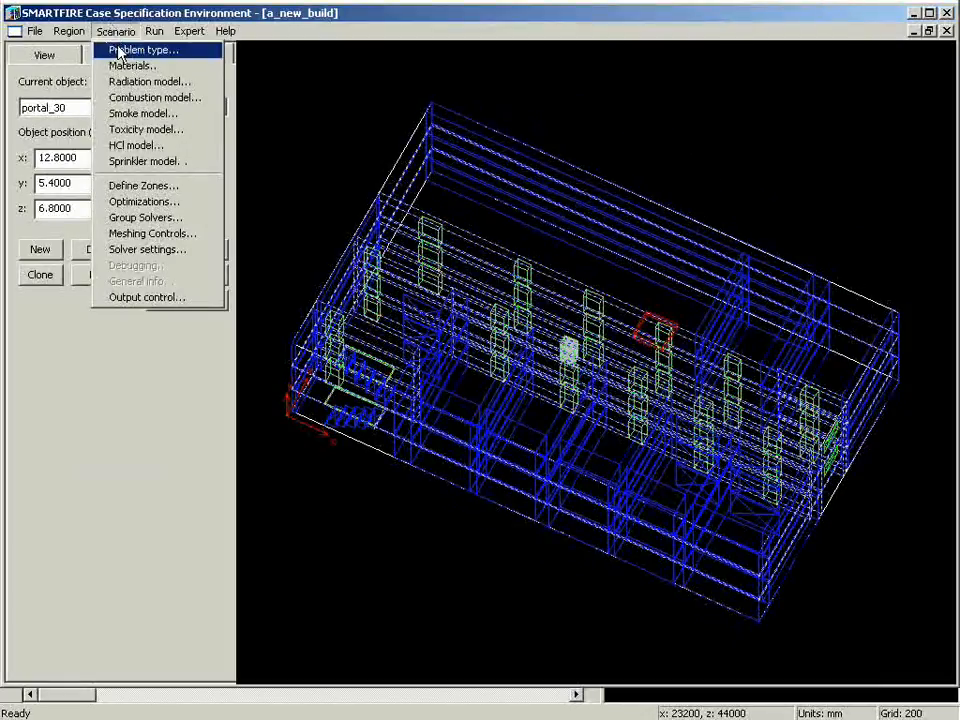
pyautogui.click(118, 52)
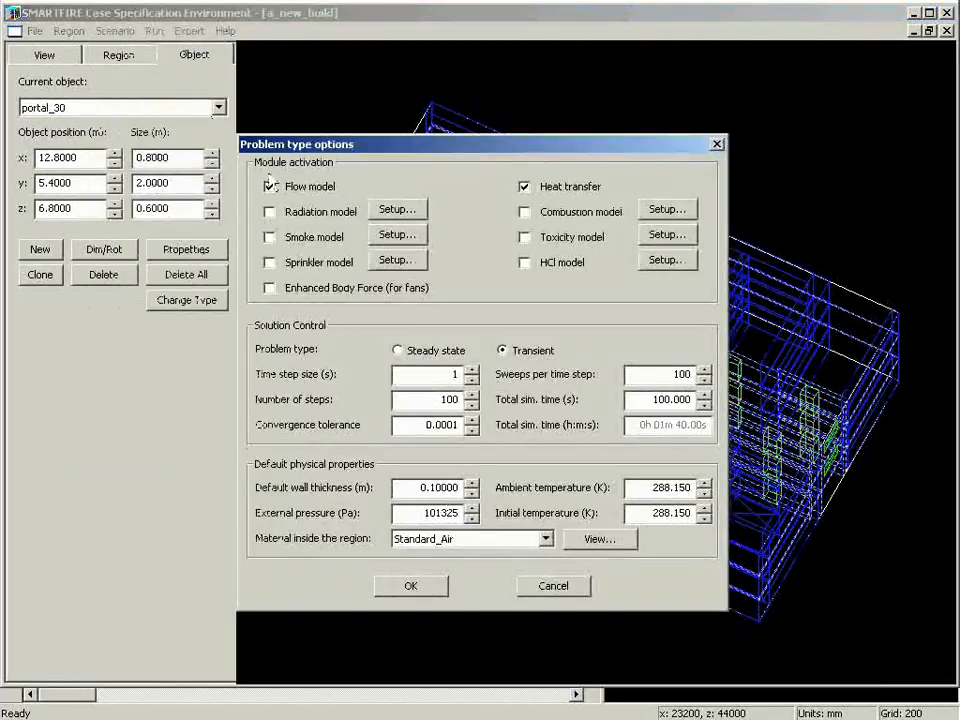
pyautogui.click(393, 213)
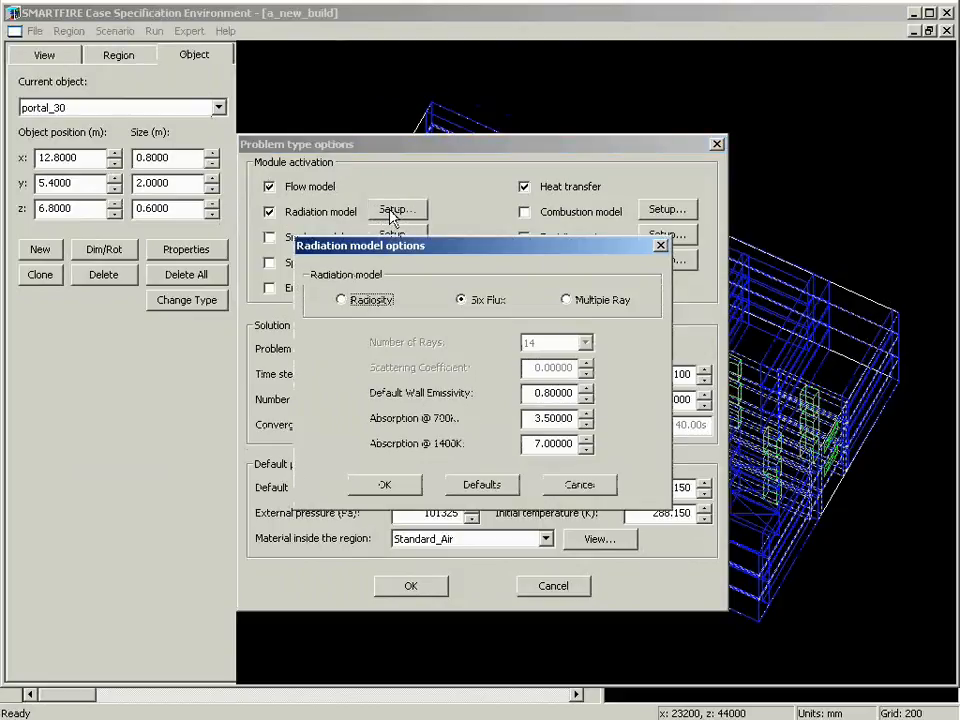
pyautogui.click(386, 485)
# Activate the combustion model with the Eddy Mixing Controlled setup and the smoke model with its default setup
pyautogui.click(525, 213)
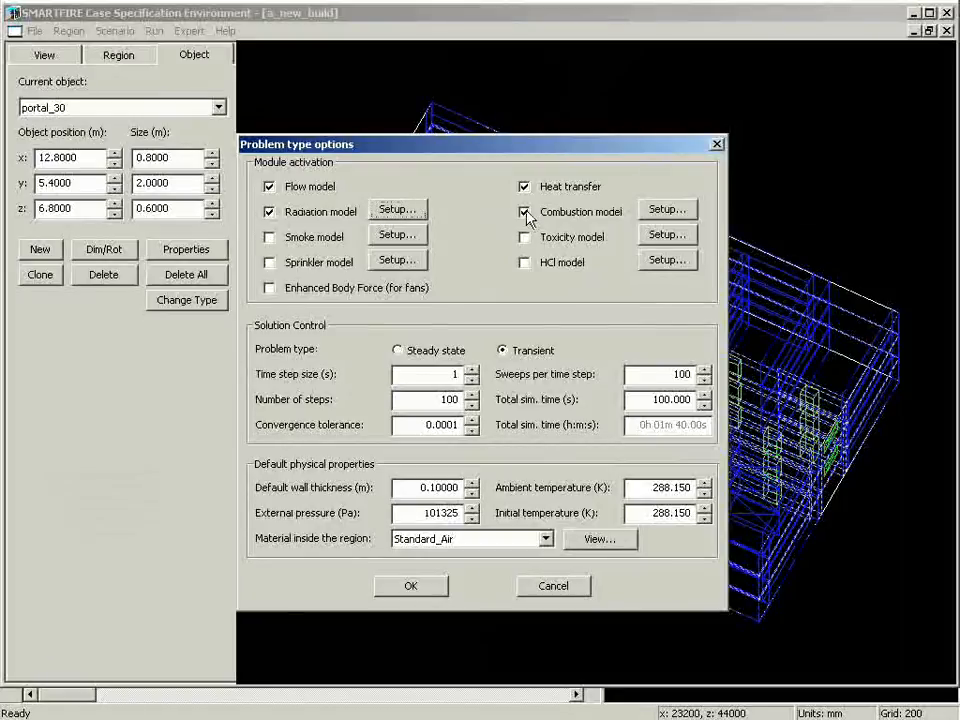
pyautogui.click(664, 211)
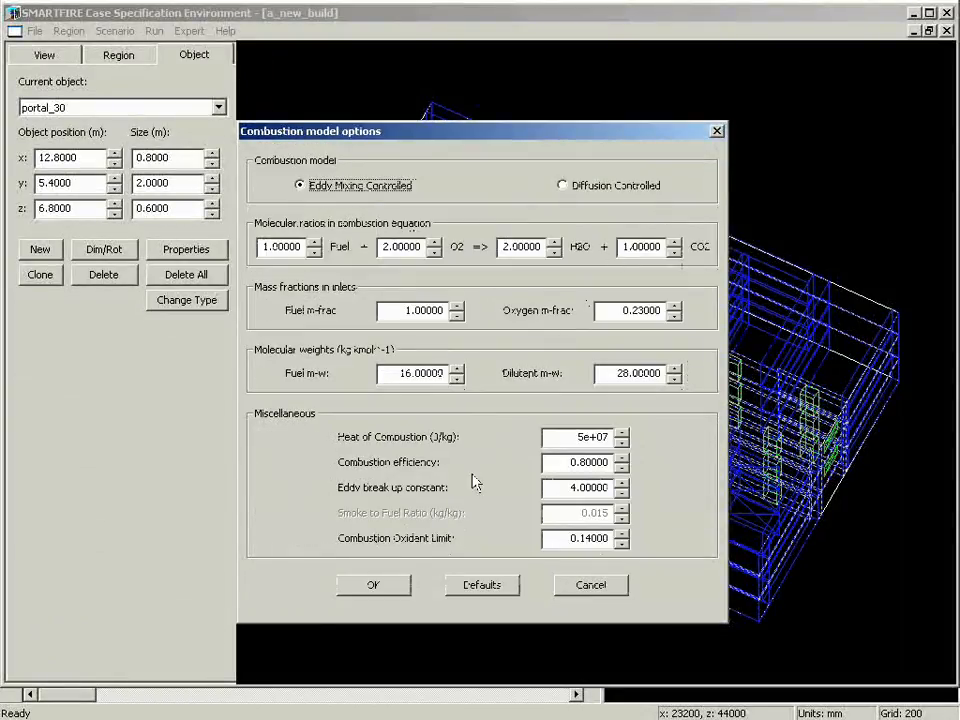
pyautogui.click(403, 587)
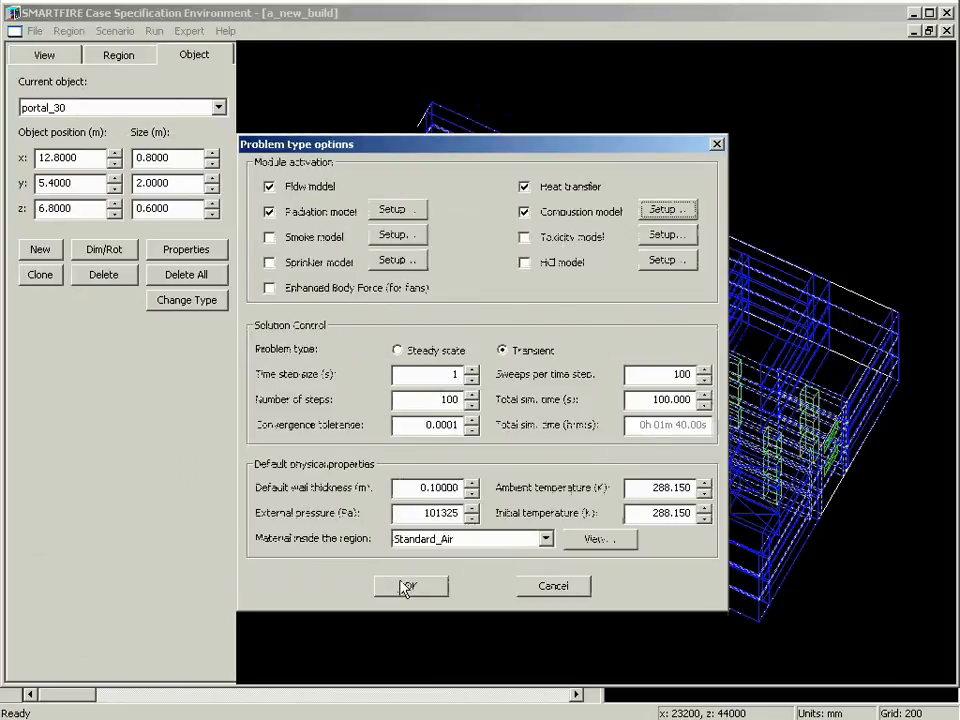
pyautogui.click(270, 238)
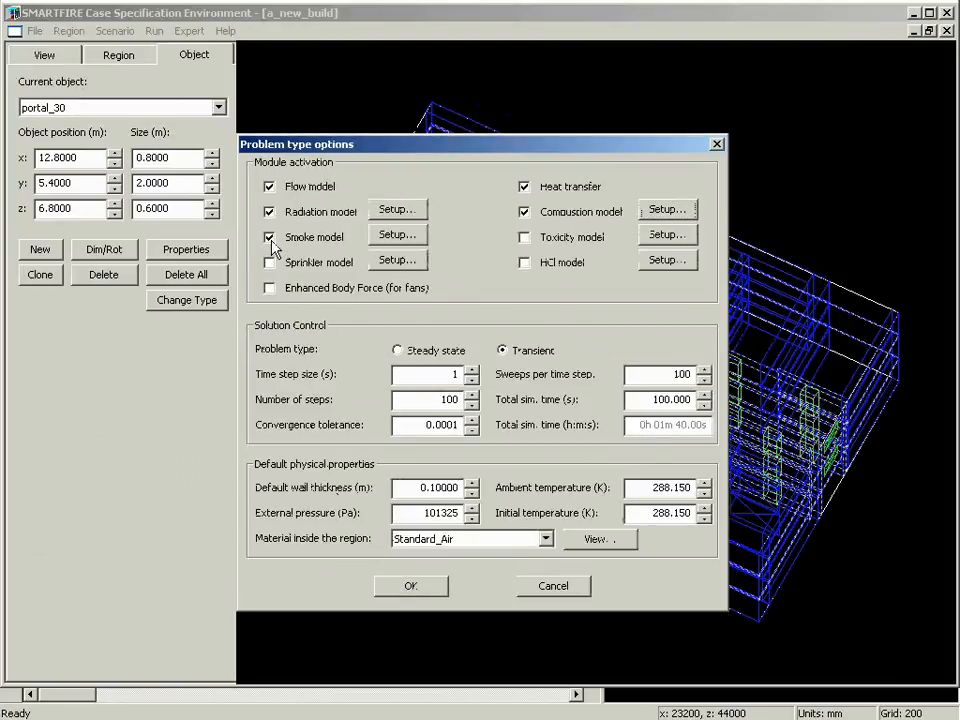
pyautogui.click(396, 235)
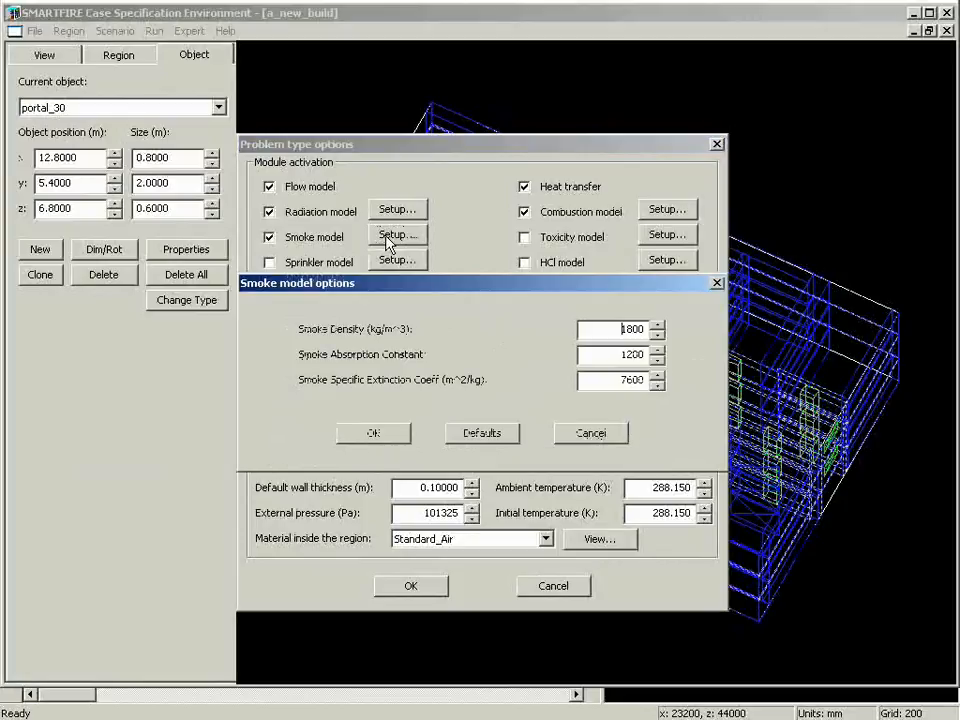
pyautogui.click(374, 432)
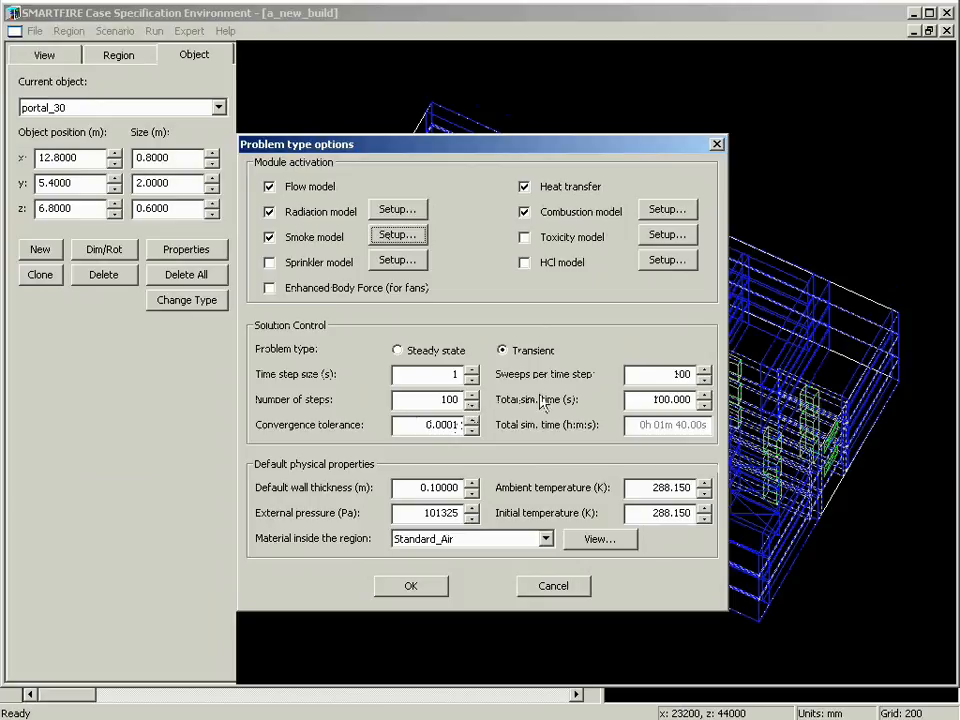
# Set 20 sweeps per time step, a time step size of 10 s and 200 time steps, and accept the problem type options
pyautogui.doubleClick(684, 375)
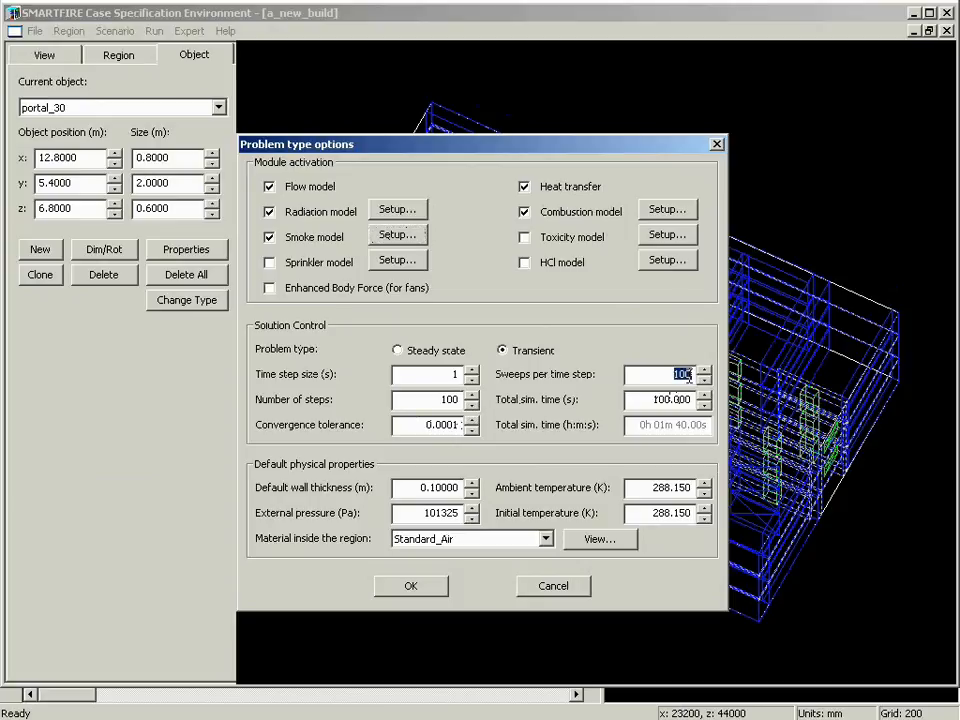
pyautogui.write('25')
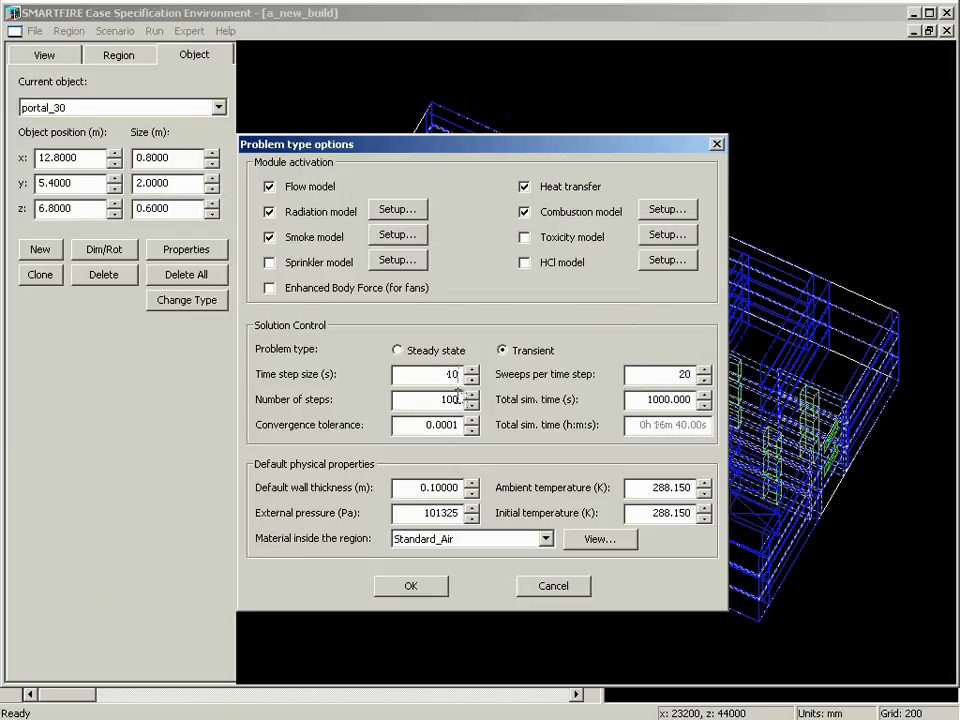
pyautogui.doubleClick(456, 399)
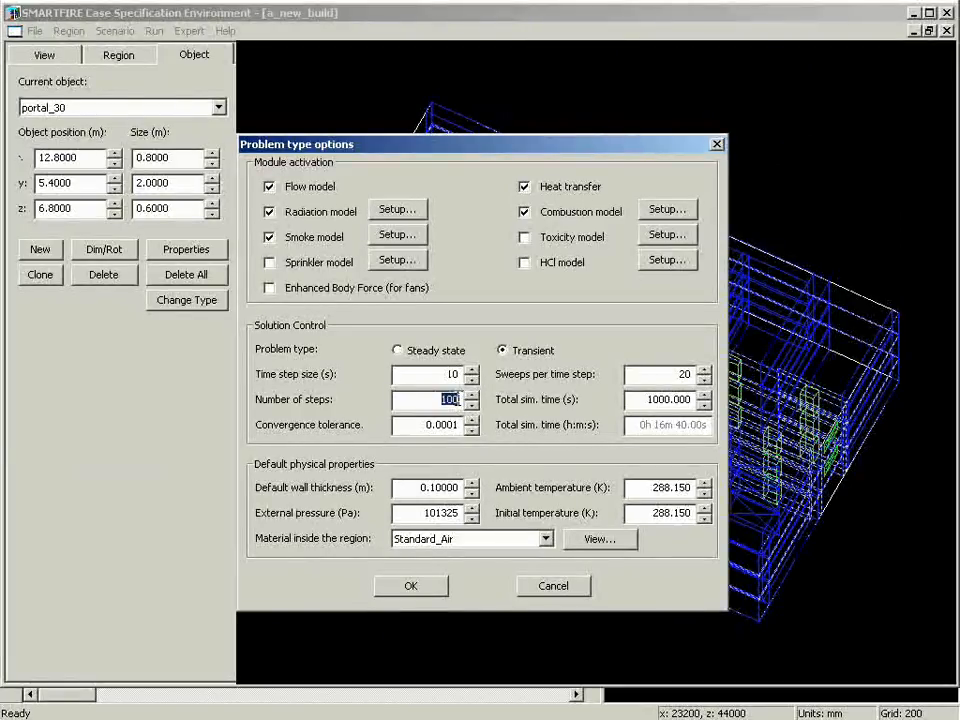
pyautogui.write('20')
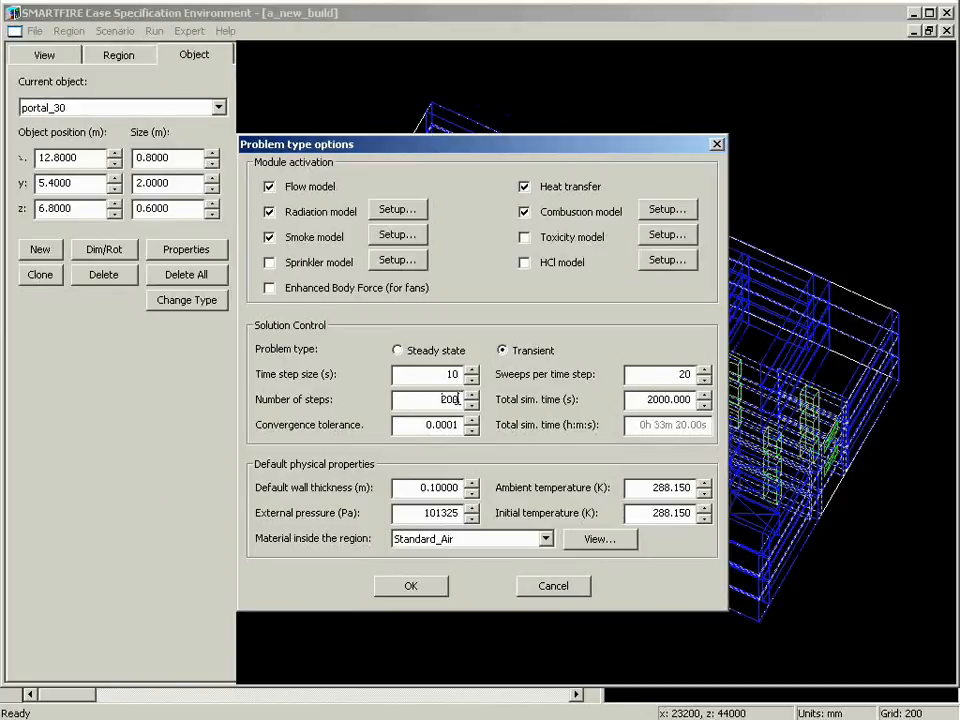
pyautogui.click(472, 484)
pyautogui.click(432, 590)
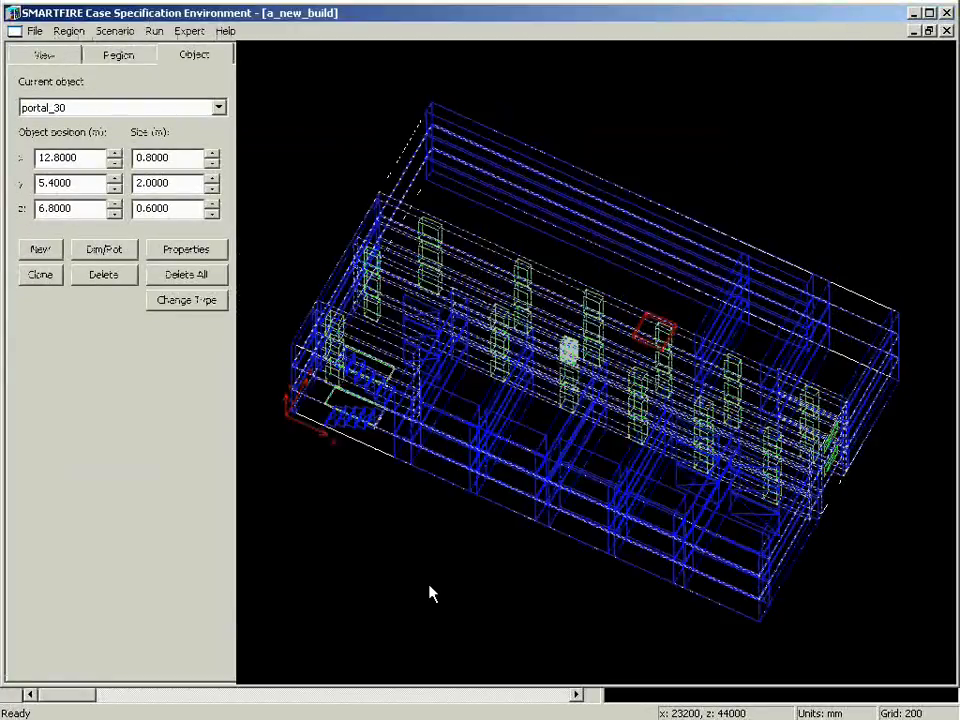
# Give the fire an Expert fuel generation curve with an end time of 100 s and coefficient C of 1e-05
pyautogui.click(648, 336)
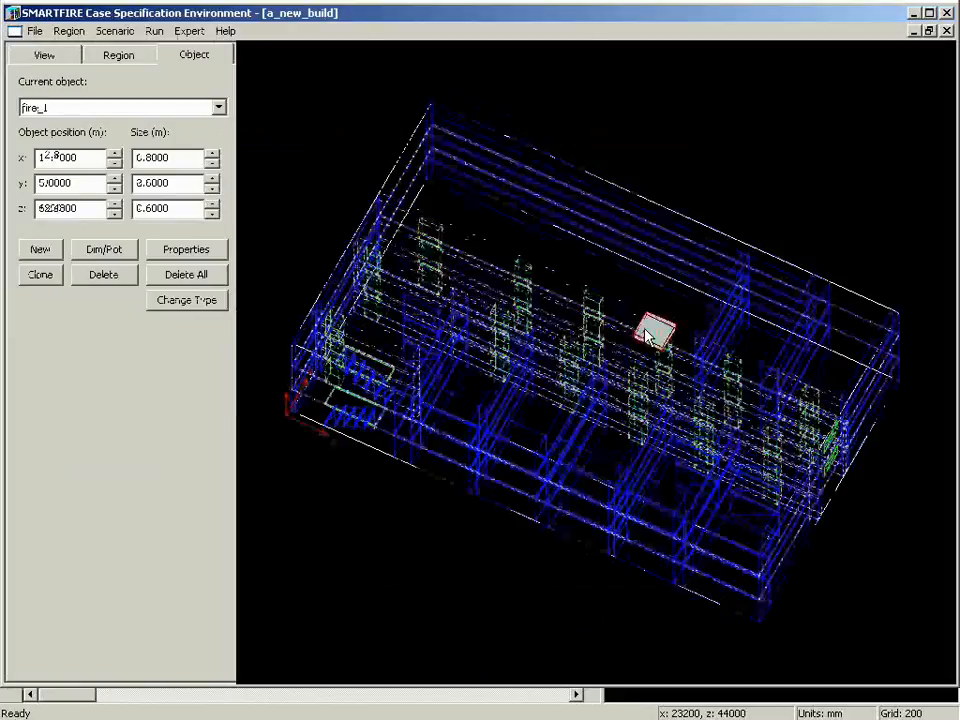
pyautogui.click(215, 253)
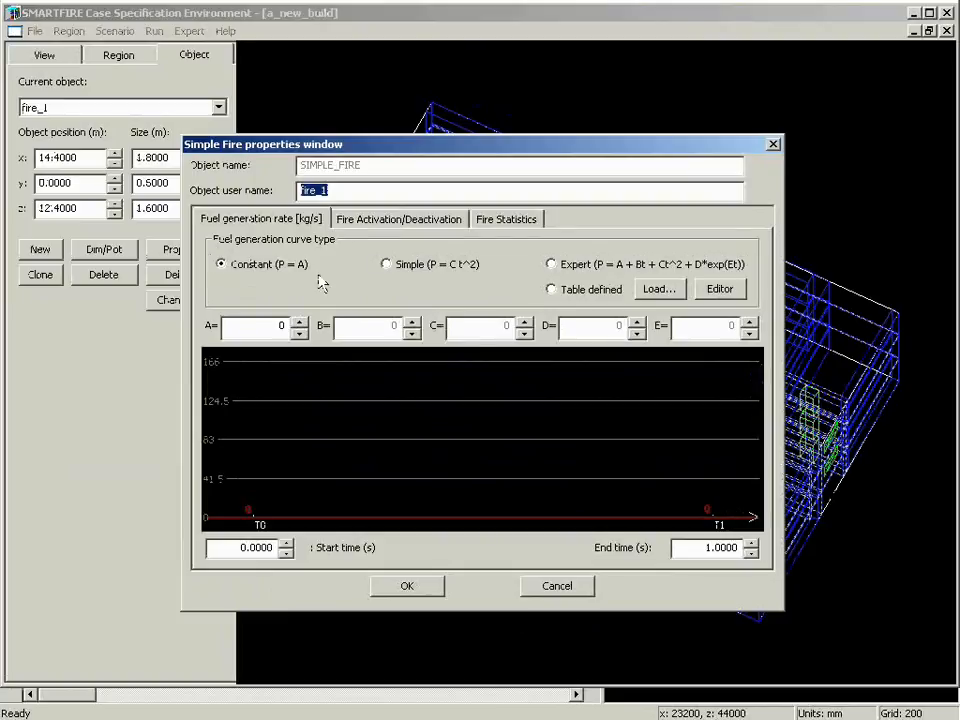
pyautogui.click(549, 264)
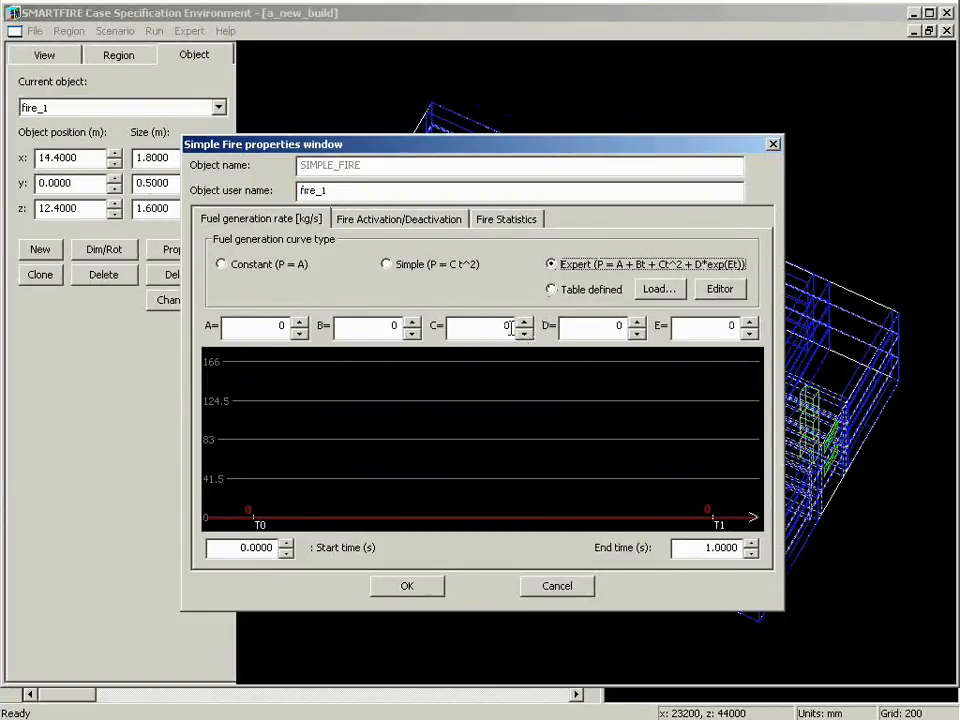
pyautogui.doubleClick(712, 549)
pyautogui.write('1')
pyautogui.press('Return')
pyautogui.click(511, 329)
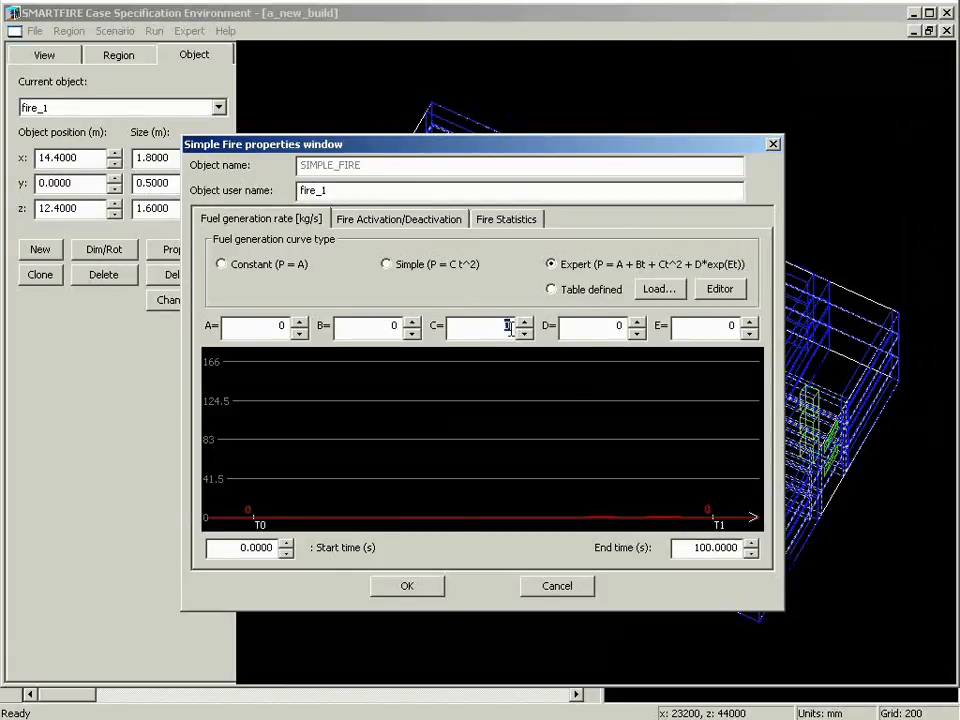
pyautogui.write('1e-05')
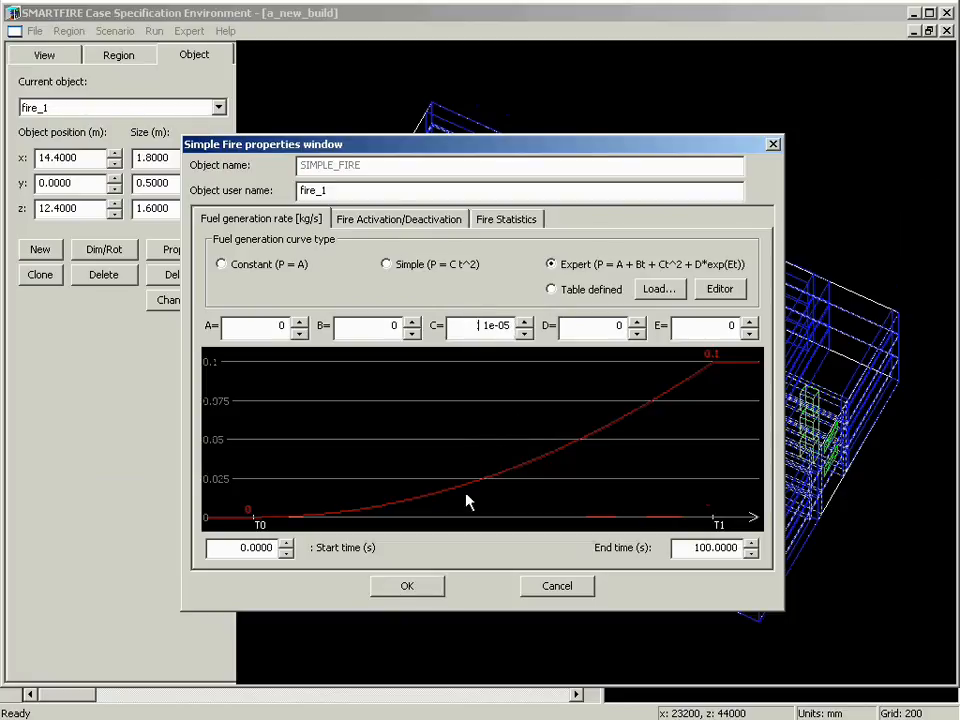
pyautogui.click(402, 592)
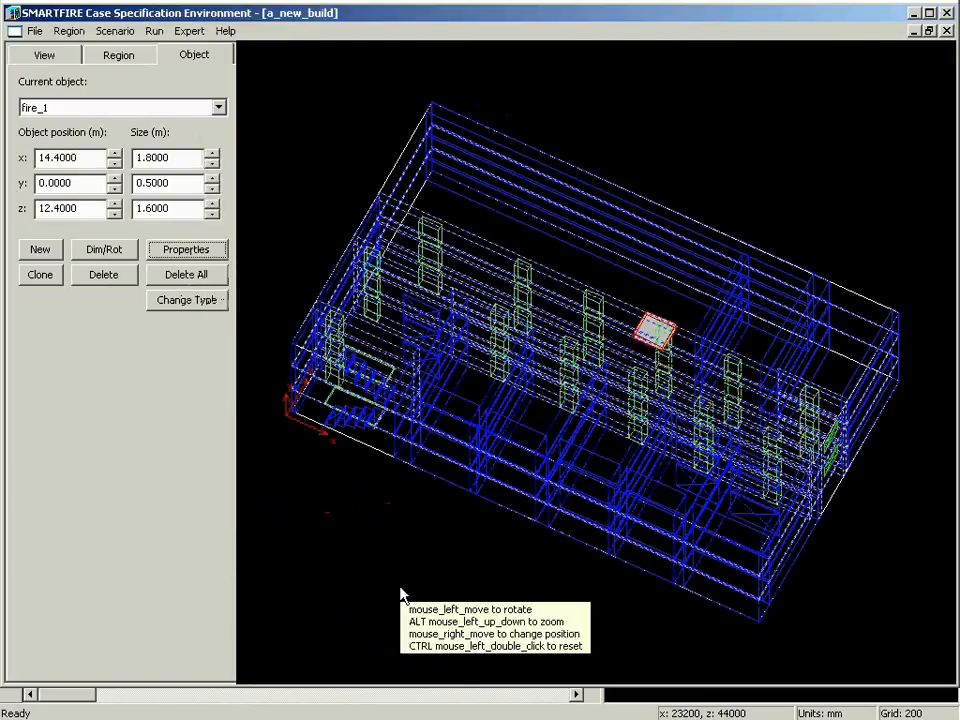
# Rotate the building model and review the scenario's optimization options
pyautogui.moveTo(401, 596); pyautogui.dragTo(595, 585)
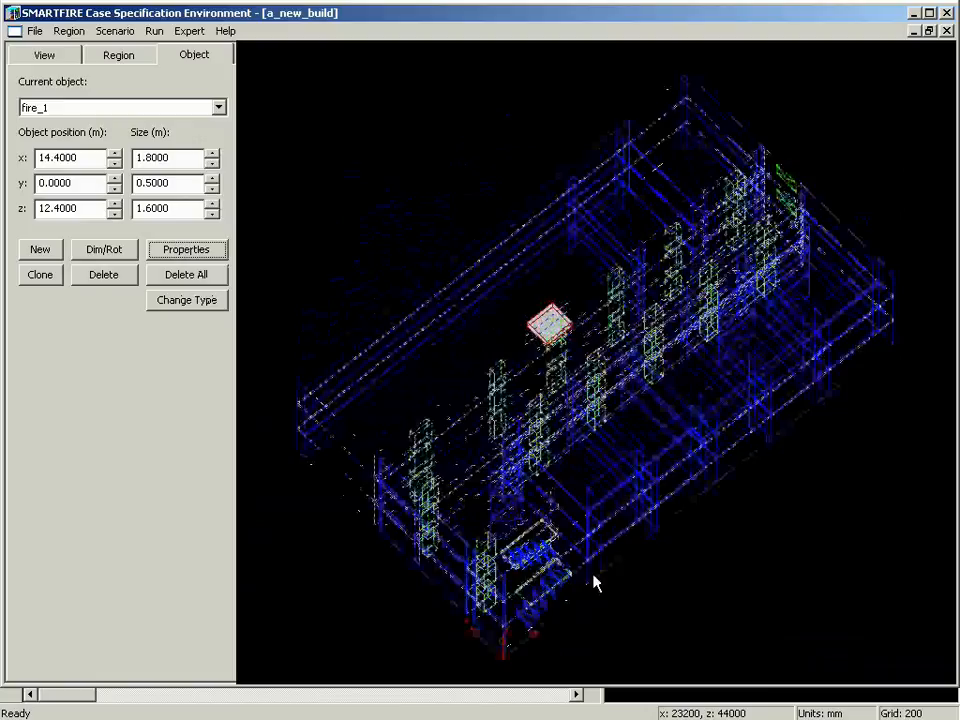
pyautogui.click(595, 583)
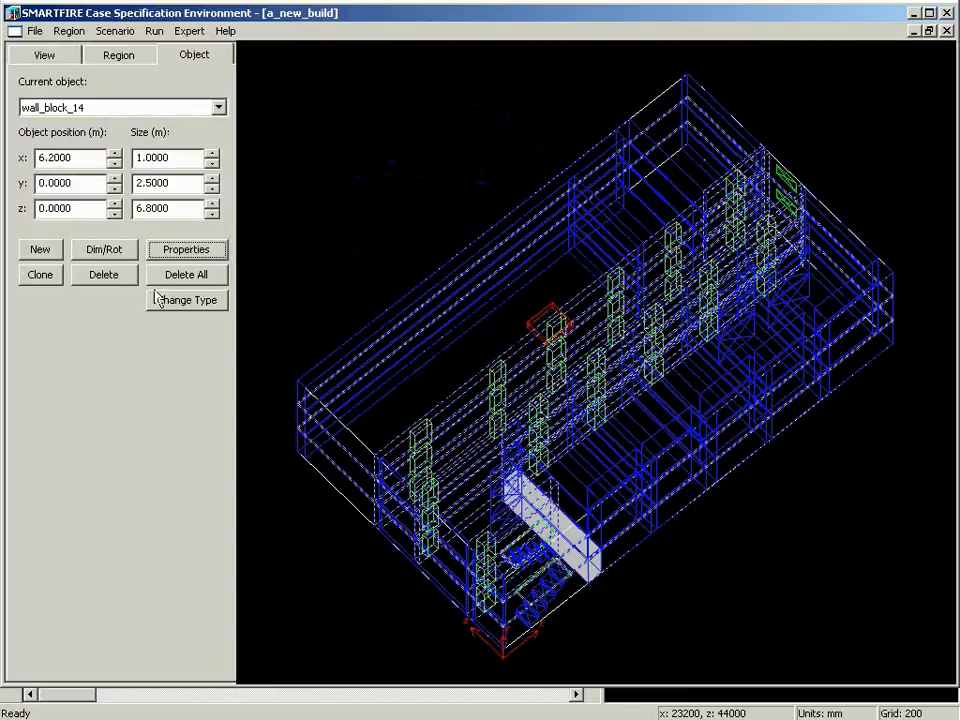
pyautogui.click(113, 33)
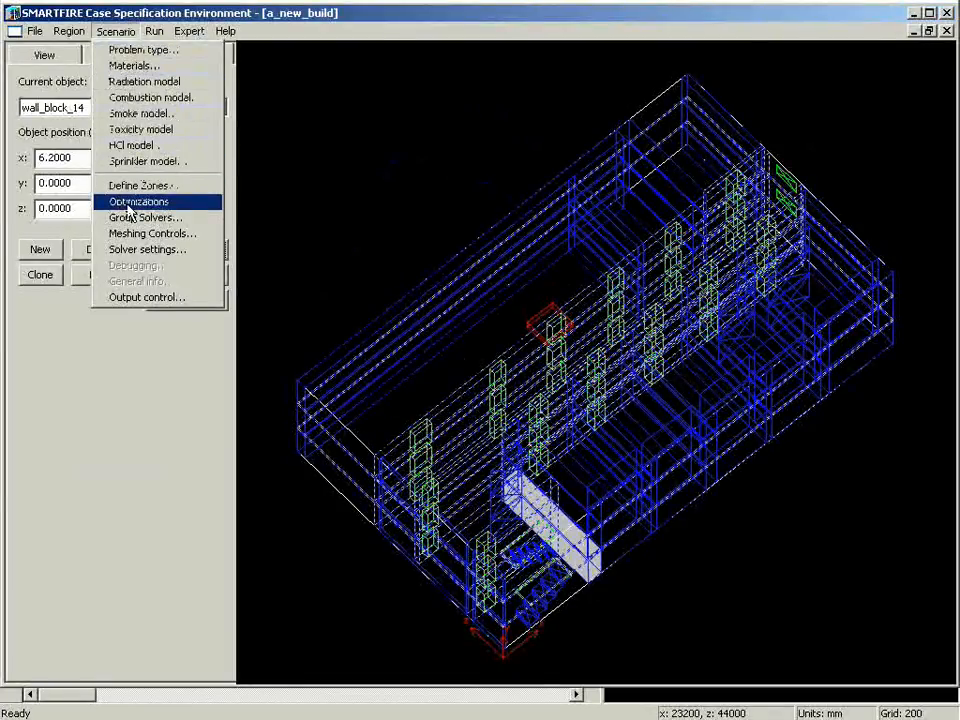
pyautogui.click(138, 202)
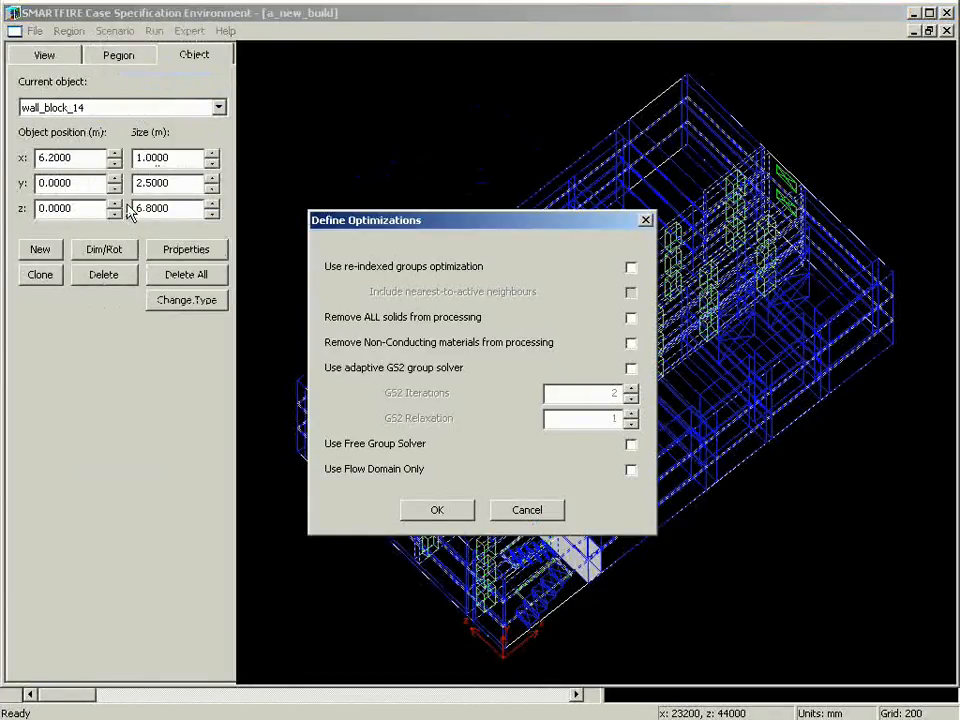
pyautogui.click(437, 510)
# Limit the scenario's output variables to TEMPERATURE, SMOKE, REAL_U_VELOCITY, REAL_V_VELOCITY and REAL_W_VELOCITY
pyautogui.click(118, 33)
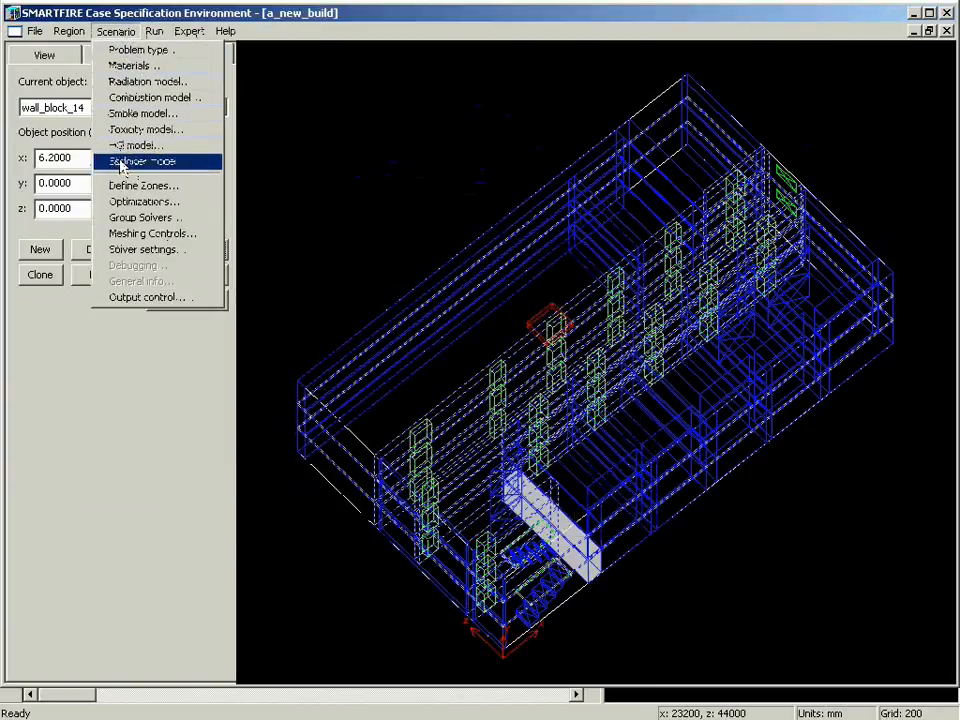
pyautogui.click(162, 298)
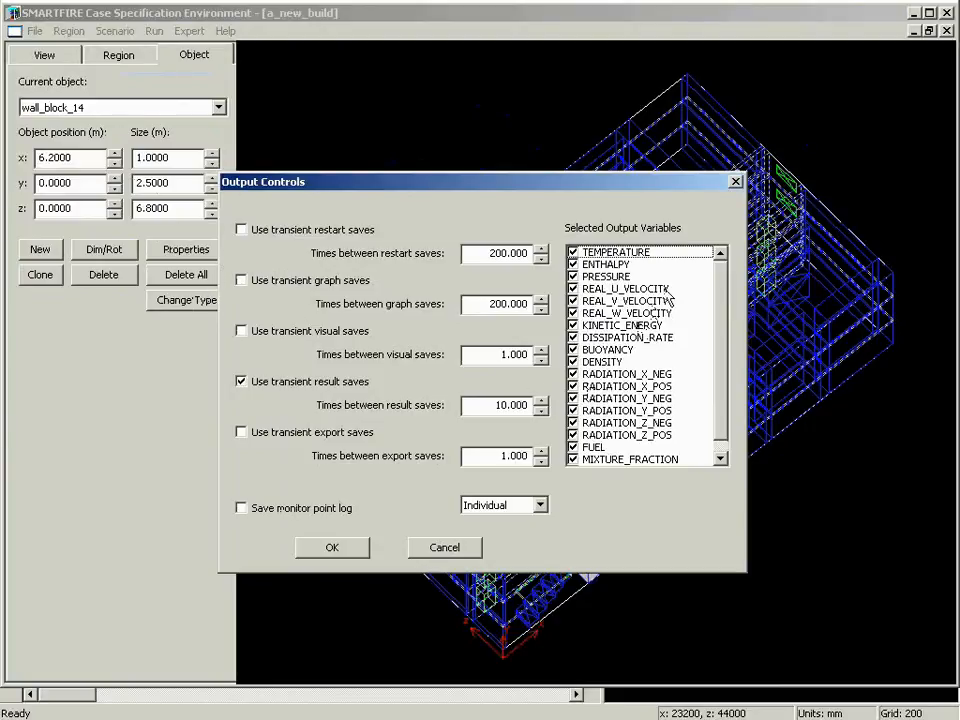
pyautogui.click(575, 254)
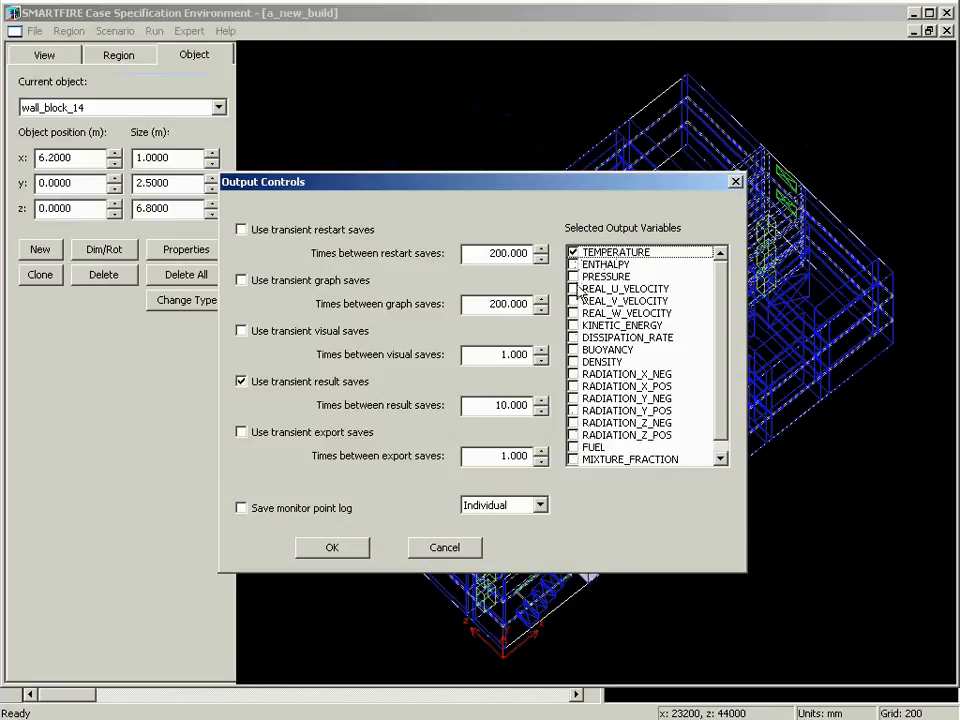
pyautogui.click(720, 458)
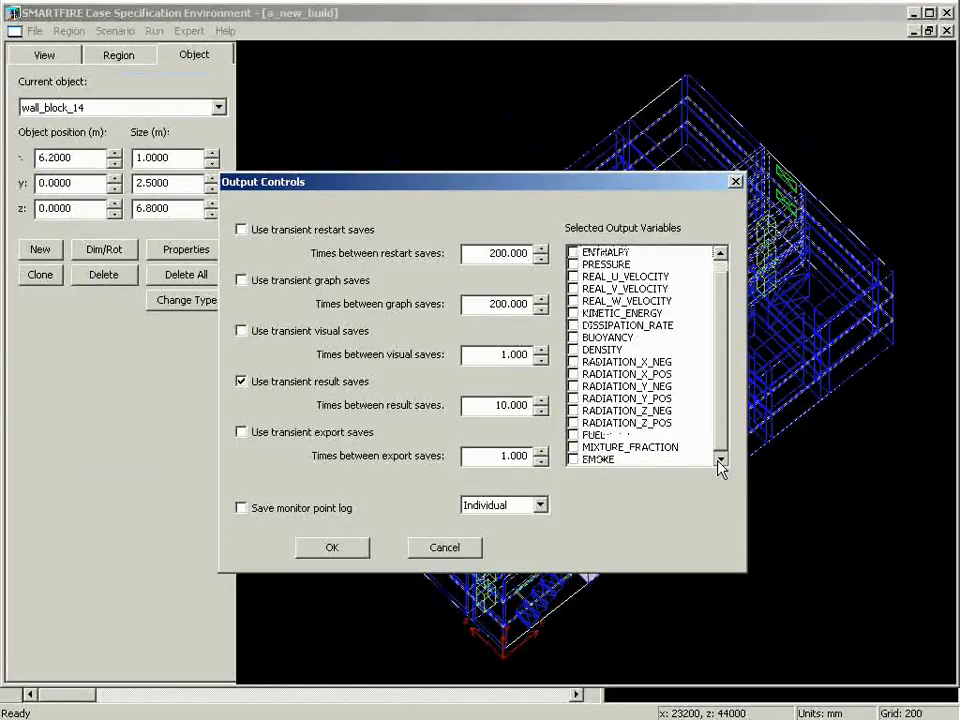
pyautogui.click(573, 460)
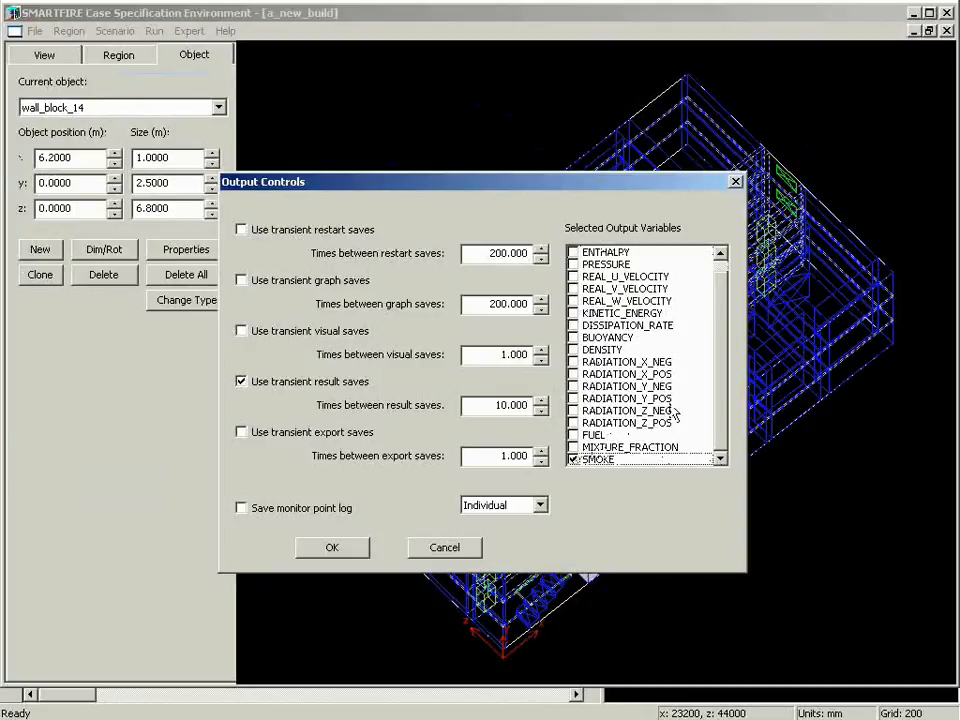
pyautogui.click(574, 277)
pyautogui.click(574, 289)
pyautogui.click(574, 301)
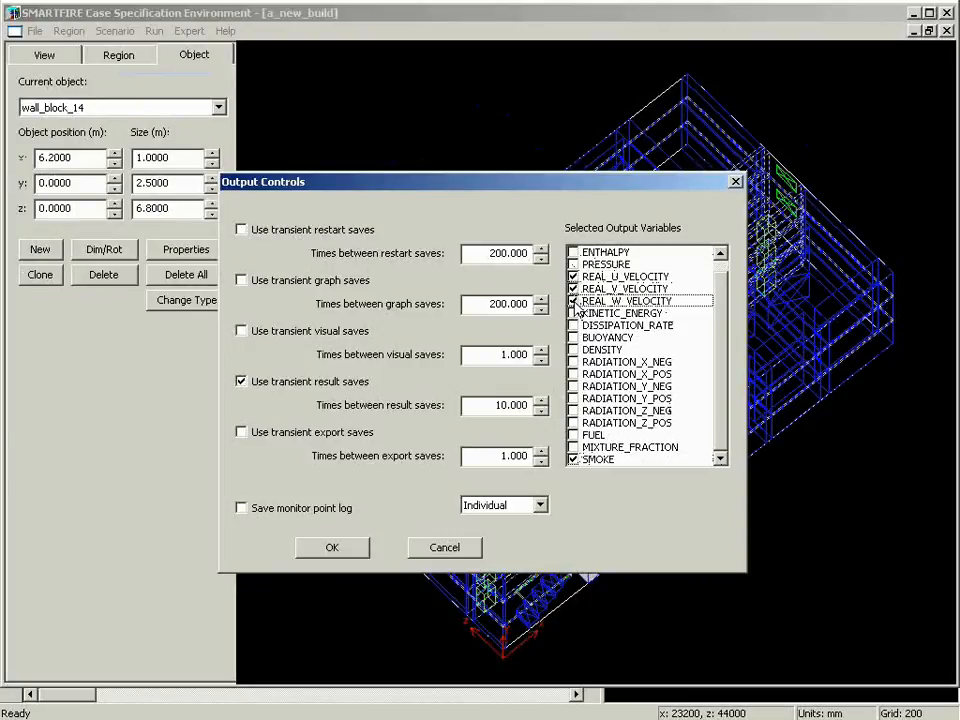
pyautogui.click(331, 548)
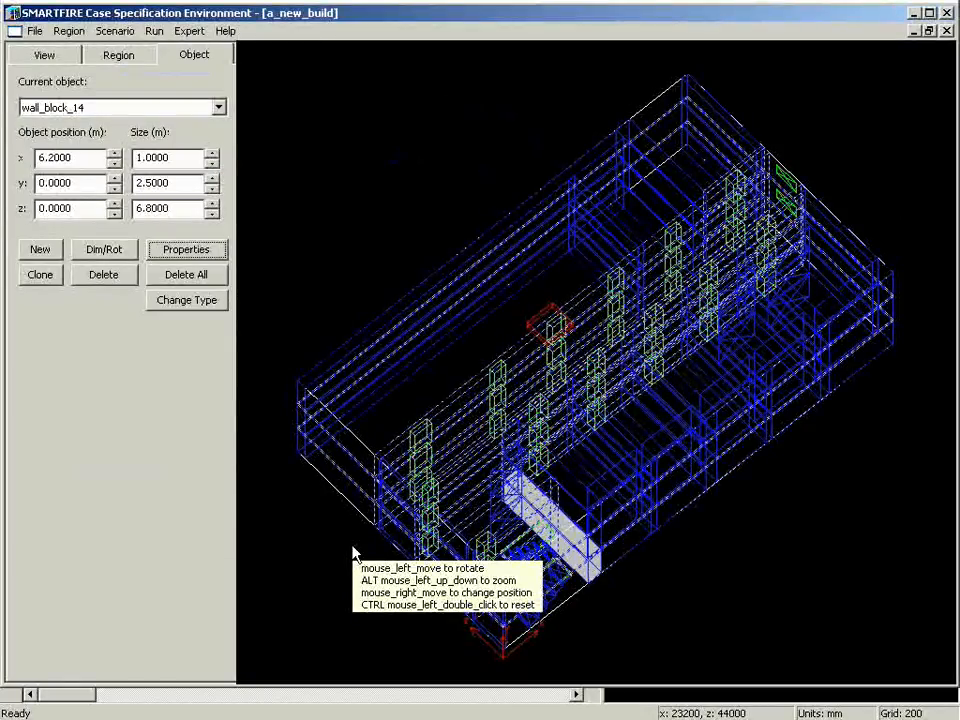
# Save the case and start meshing it as a Multiple Storey Building Geometry, ignoring the object overlaps and opening the meshing parameters for editing
pyautogui.click(34, 32)
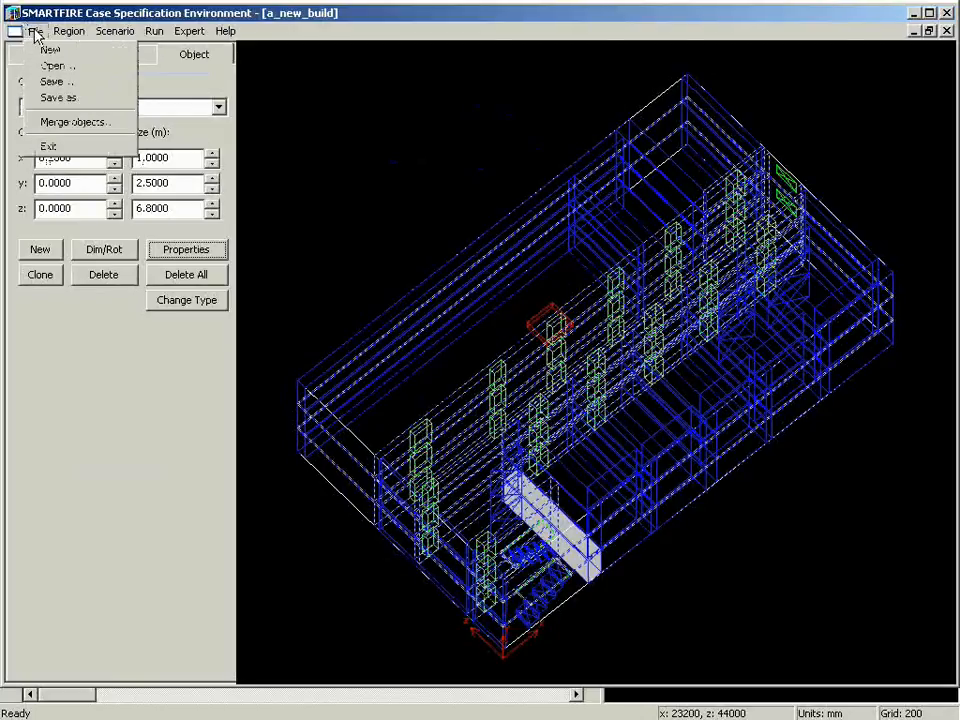
pyautogui.click(48, 87)
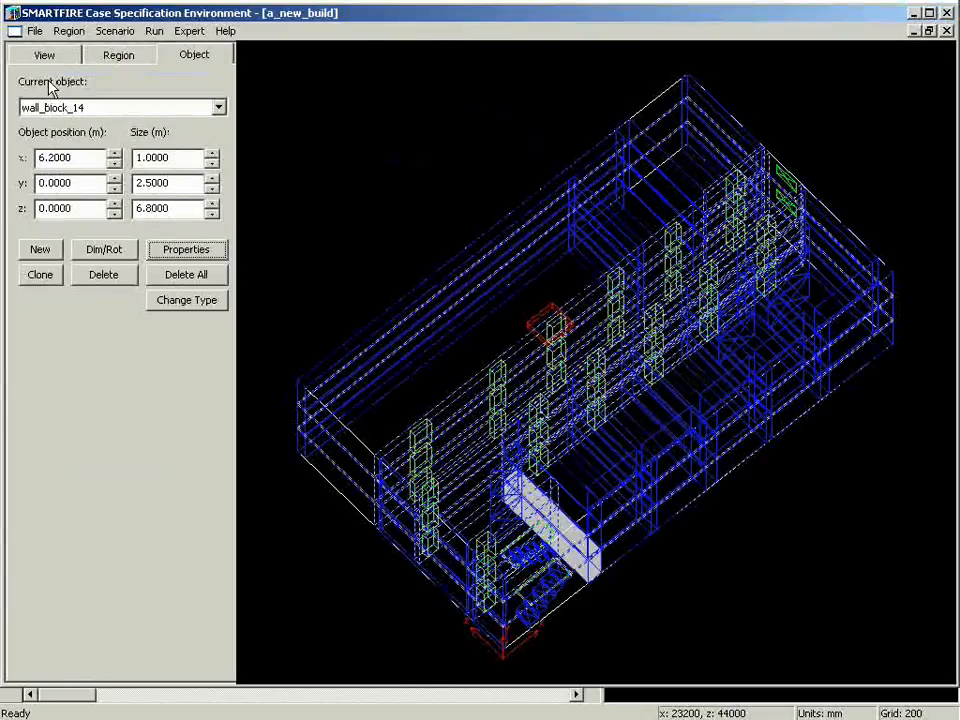
pyautogui.click(156, 31)
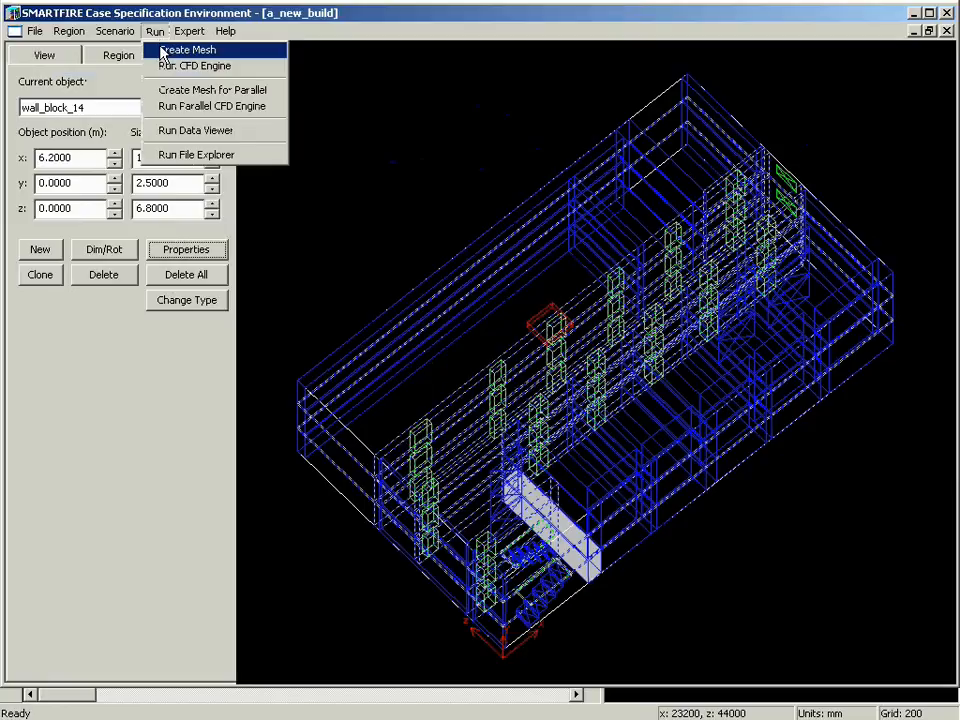
pyautogui.click(165, 50)
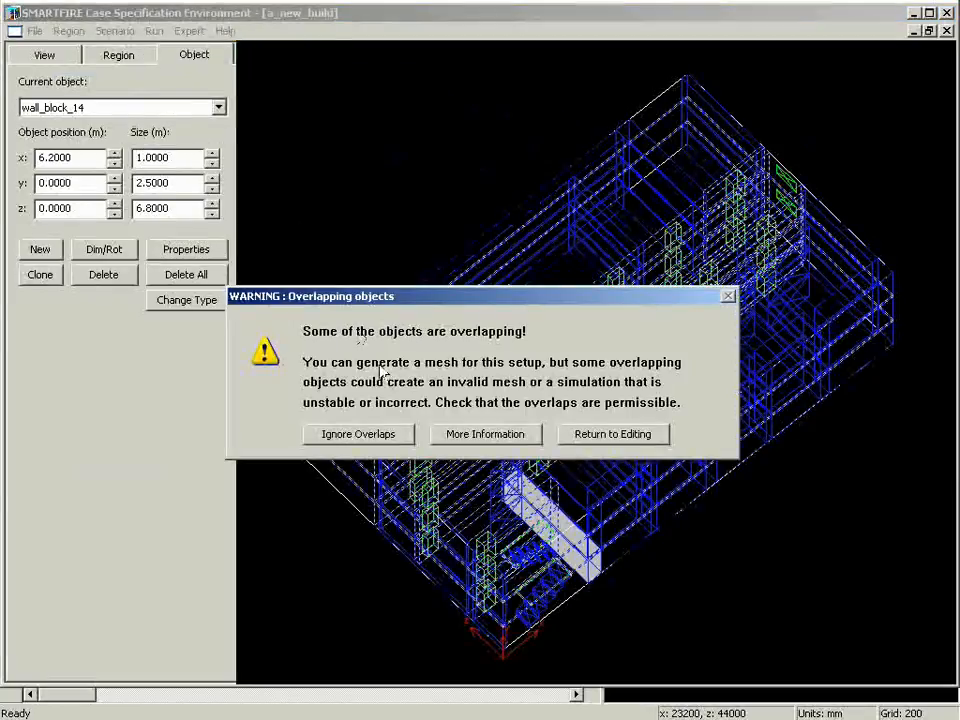
pyautogui.click(386, 437)
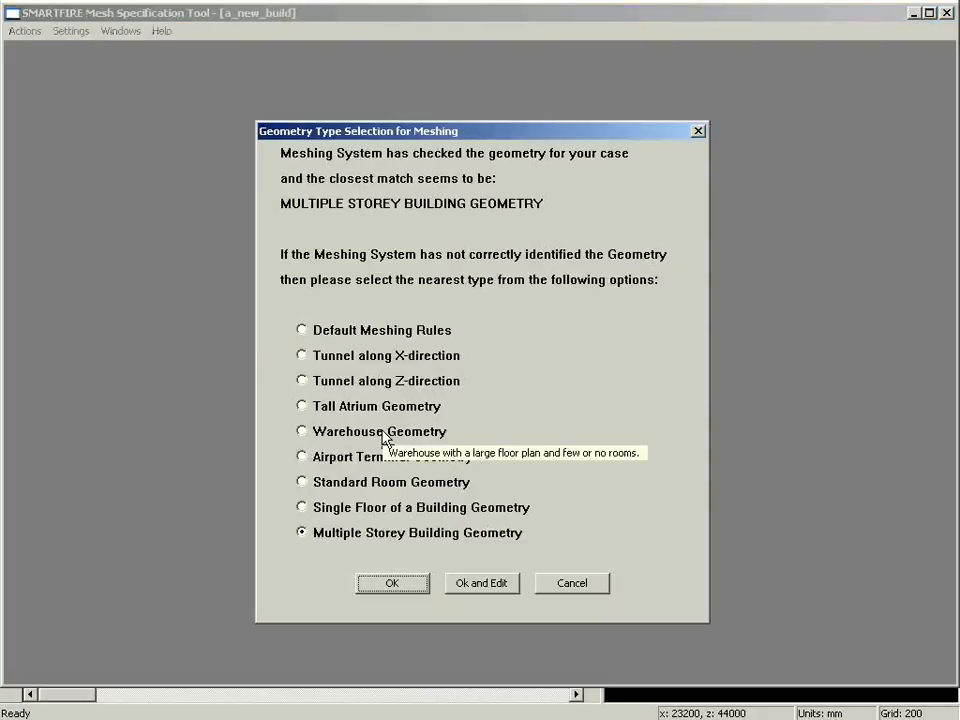
pyautogui.click(504, 589)
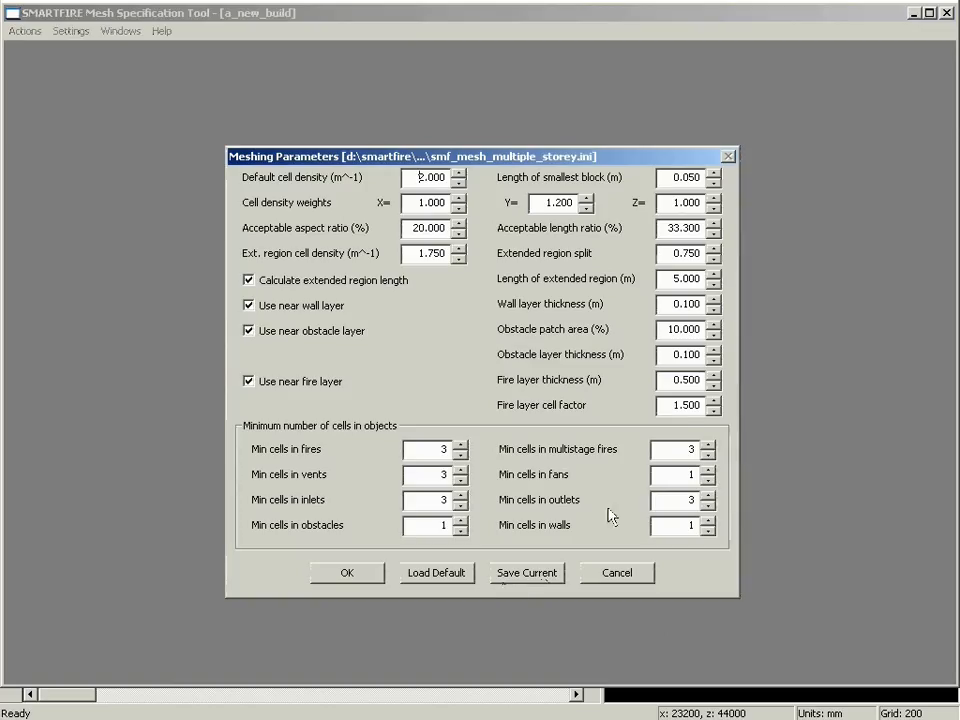
# Set the length of the smallest block to 0.200 m in the meshing parameters
pyautogui.click(713, 174)
pyautogui.click(713, 174)
pyautogui.click(713, 174)
pyautogui.click(713, 174)
pyautogui.click(713, 174)
pyautogui.click(713, 174)
pyautogui.click(713, 174)
pyautogui.click(713, 174)
pyautogui.click(713, 174)
pyautogui.click(713, 174)
pyautogui.click(713, 174)
pyautogui.click(713, 174)
pyautogui.click(713, 175)
pyautogui.click(713, 175)
pyautogui.click(713, 175)
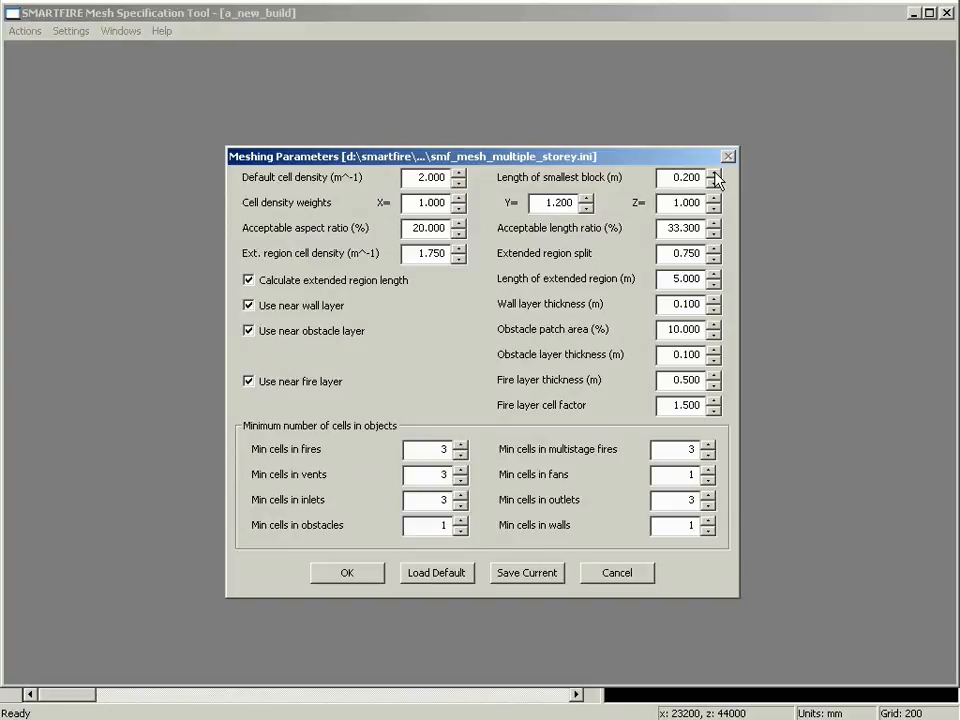
# Disable the near fire, near obstacle and near wall layers, keep the extended region length calculated, and accept the meshing parameters
pyautogui.click(290, 385)
pyautogui.click(290, 335)
pyautogui.click(289, 310)
pyautogui.click(293, 285)
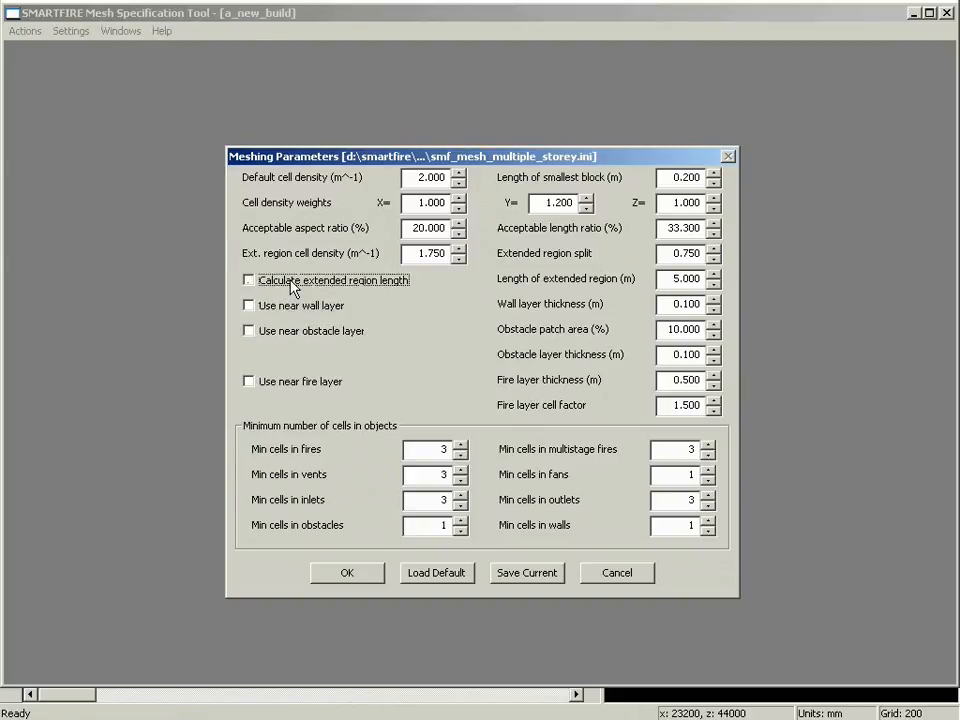
pyautogui.click(293, 285)
pyautogui.click(349, 574)
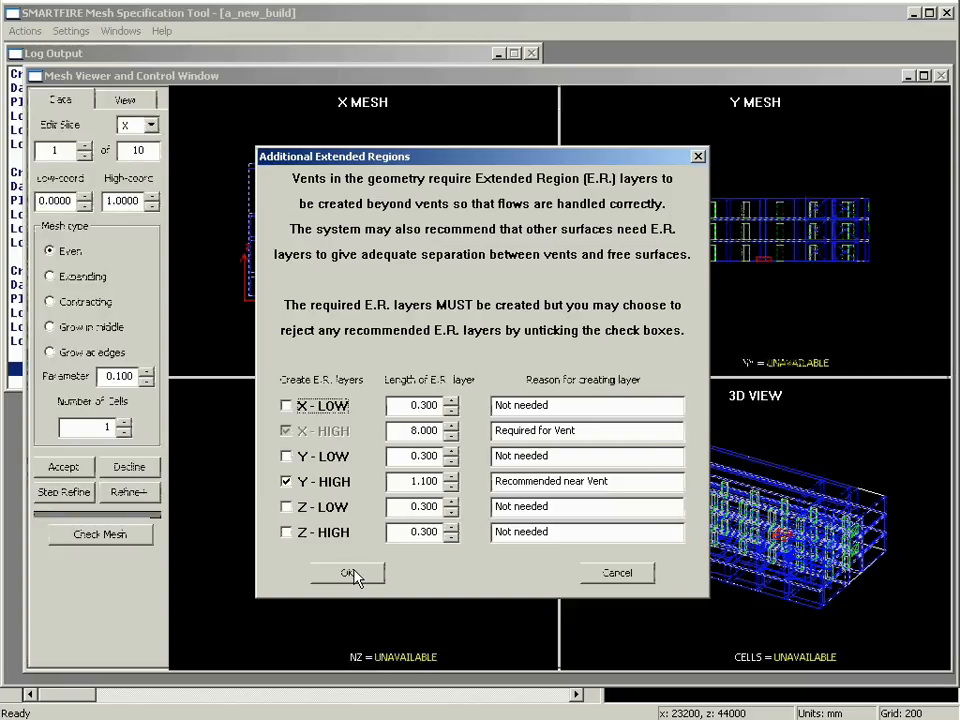
# Reject the Y-HIGH extended region layer and generate the initial mesh with the Coarse mesh strategy and No Refinement
pyautogui.click(330, 483)
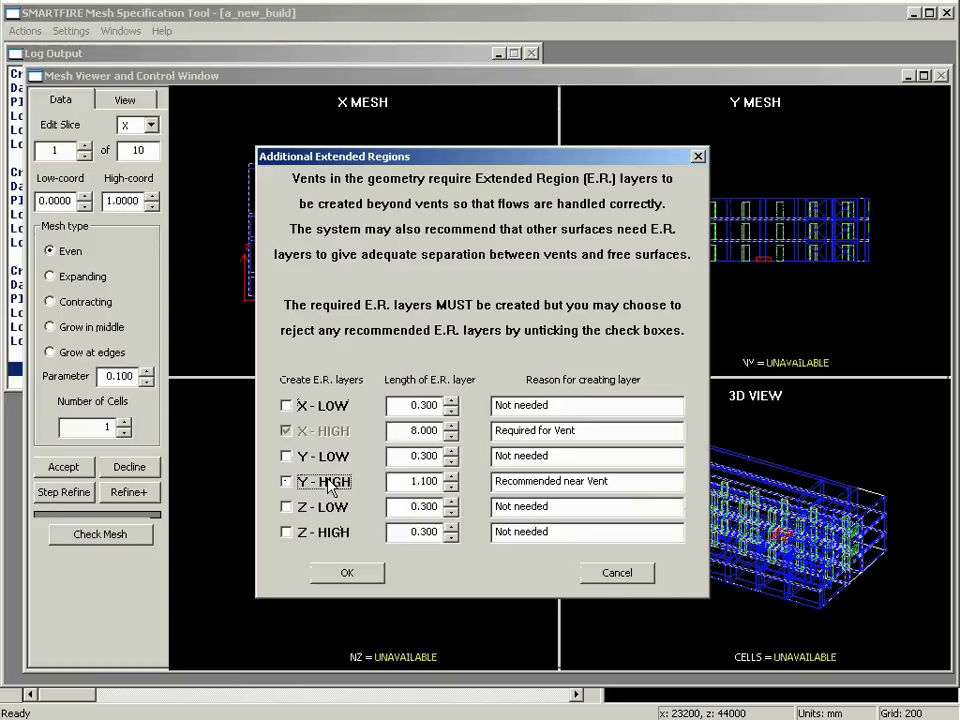
pyautogui.click(358, 578)
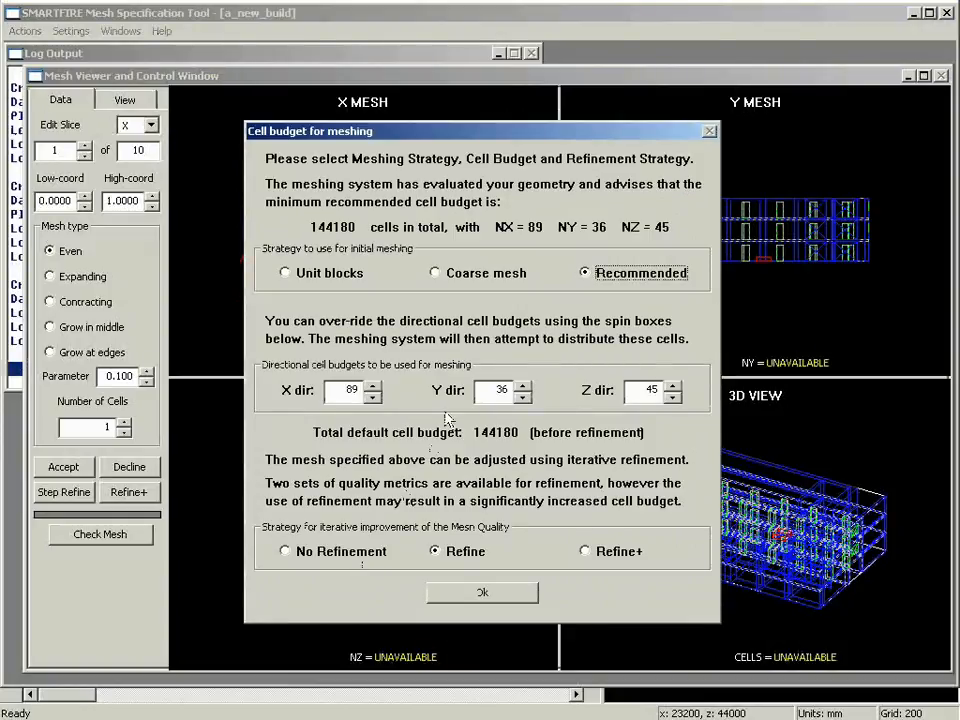
pyautogui.click(475, 284)
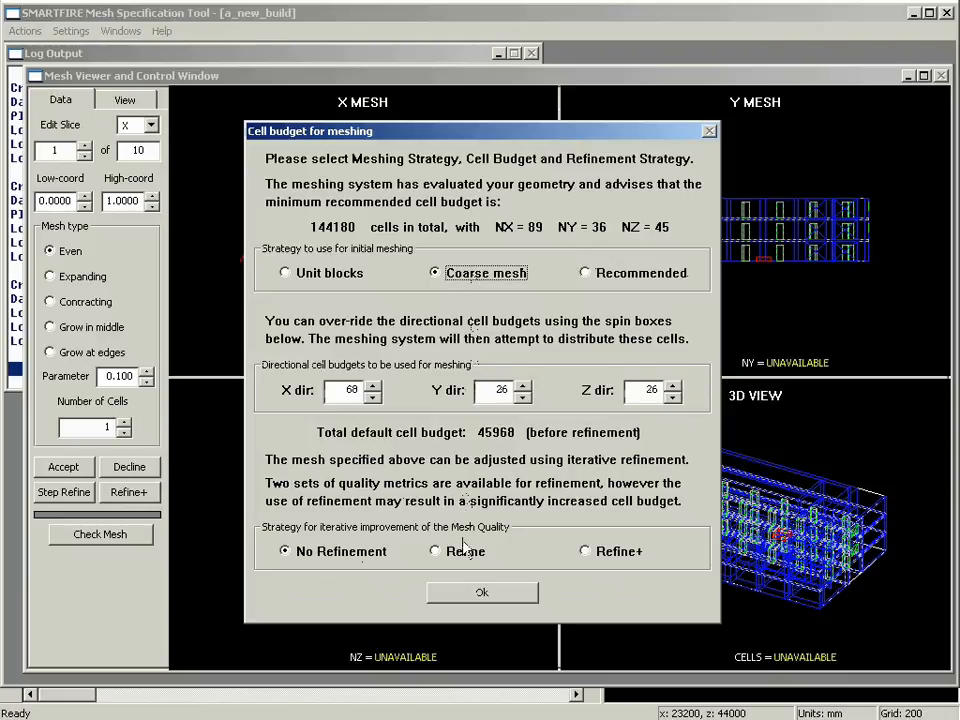
pyautogui.click(481, 594)
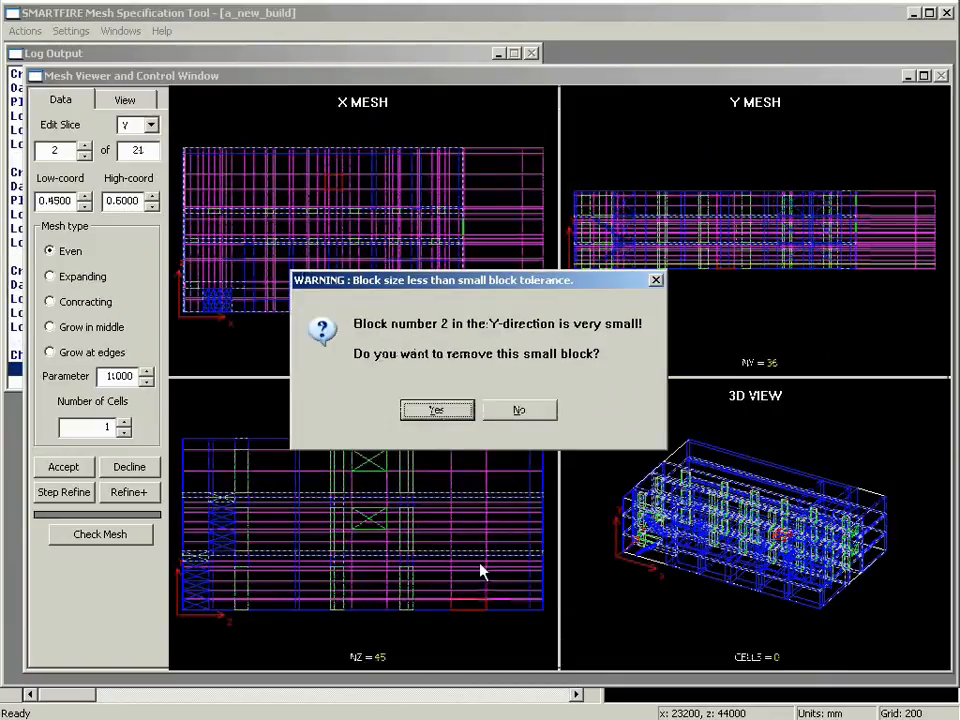
# Remove the very small blocks in the Y-direction and accept the increased cell budget in the Z-direction
pyautogui.click(437, 411)
pyautogui.click(437, 411)
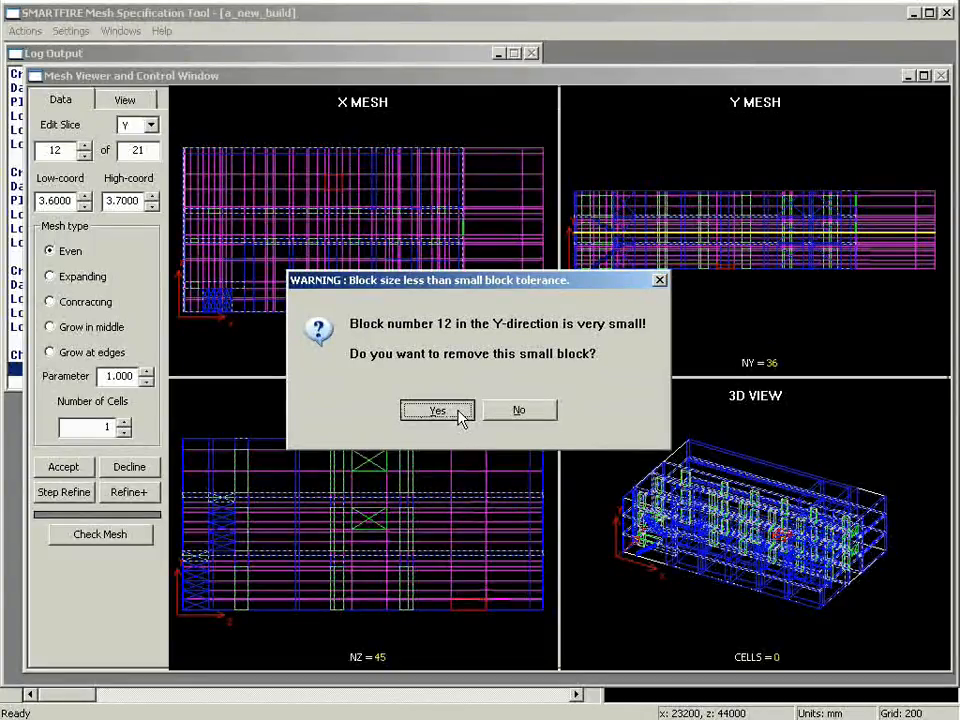
pyautogui.click(477, 401)
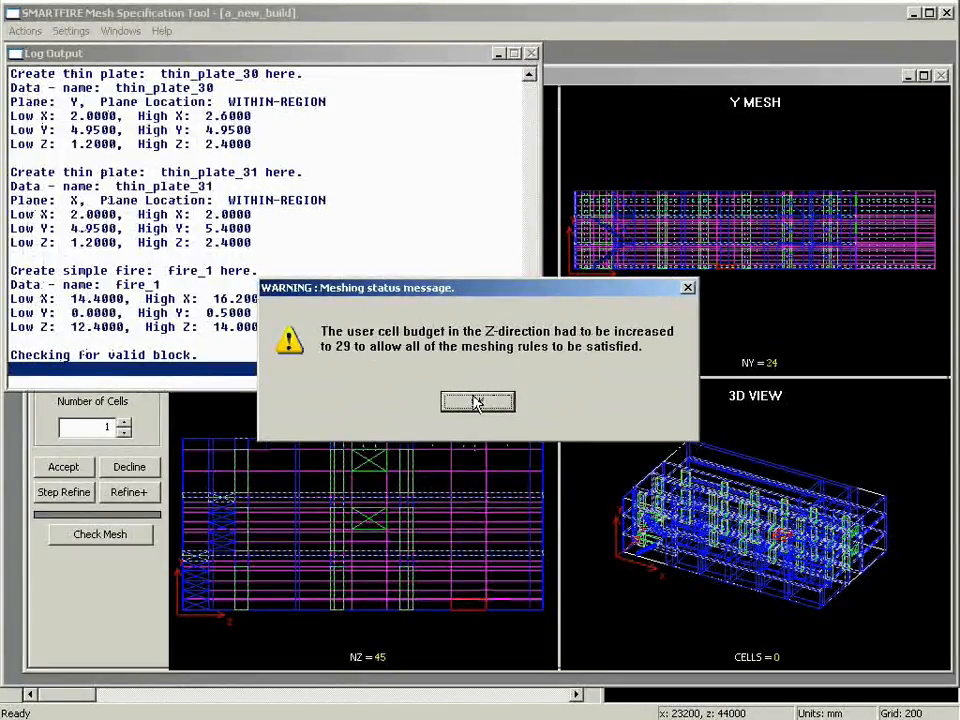
pyautogui.click(477, 401)
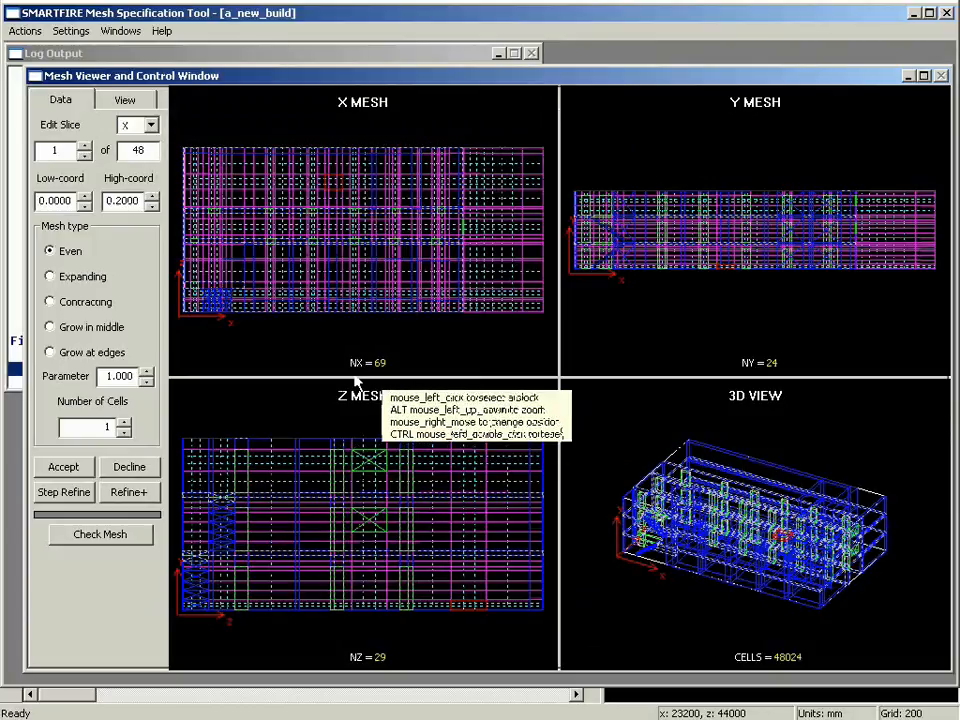
# Set 2 cells in each of the X slices spanning 5.0 to 6.2 m and 7.2 to 8.4 m
pyautogui.keyDown('alt'); pyautogui.moveTo(260, 340); pyautogui.dragTo(244, 268); pyautogui.keyUp('alt')
pyautogui.moveTo(228, 275); pyautogui.dragTo(411, 275, button='middle')
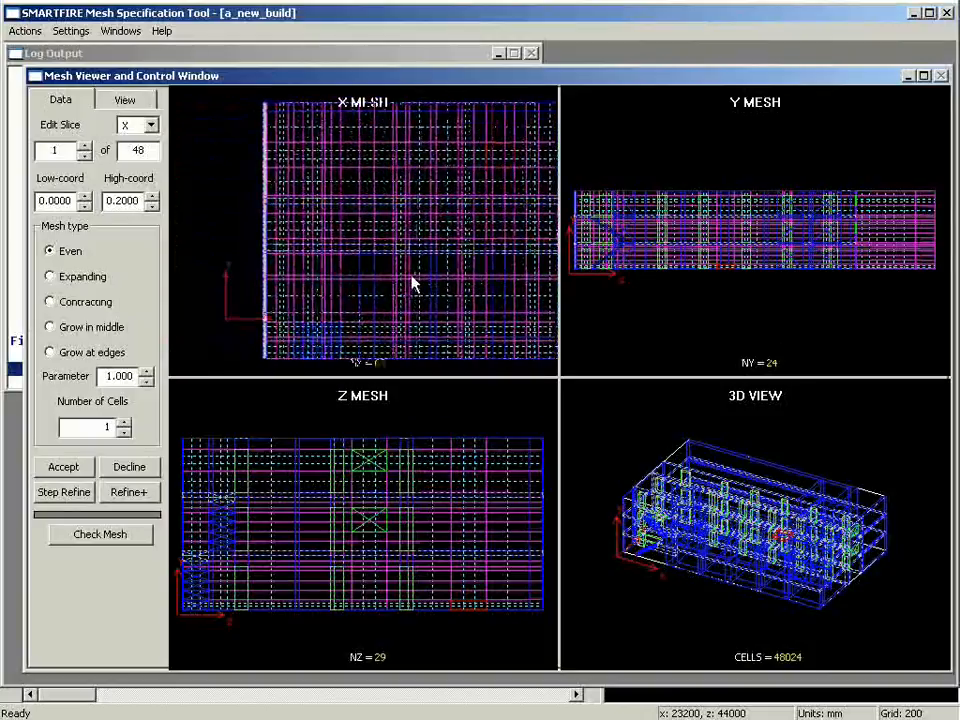
pyautogui.click(351, 320)
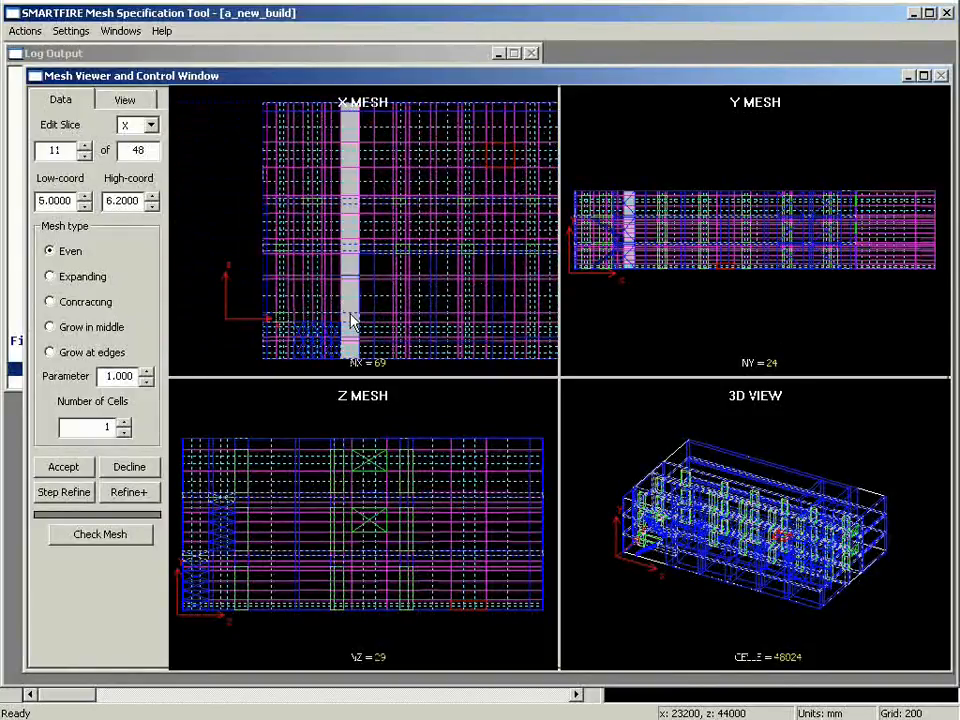
pyautogui.click(127, 423)
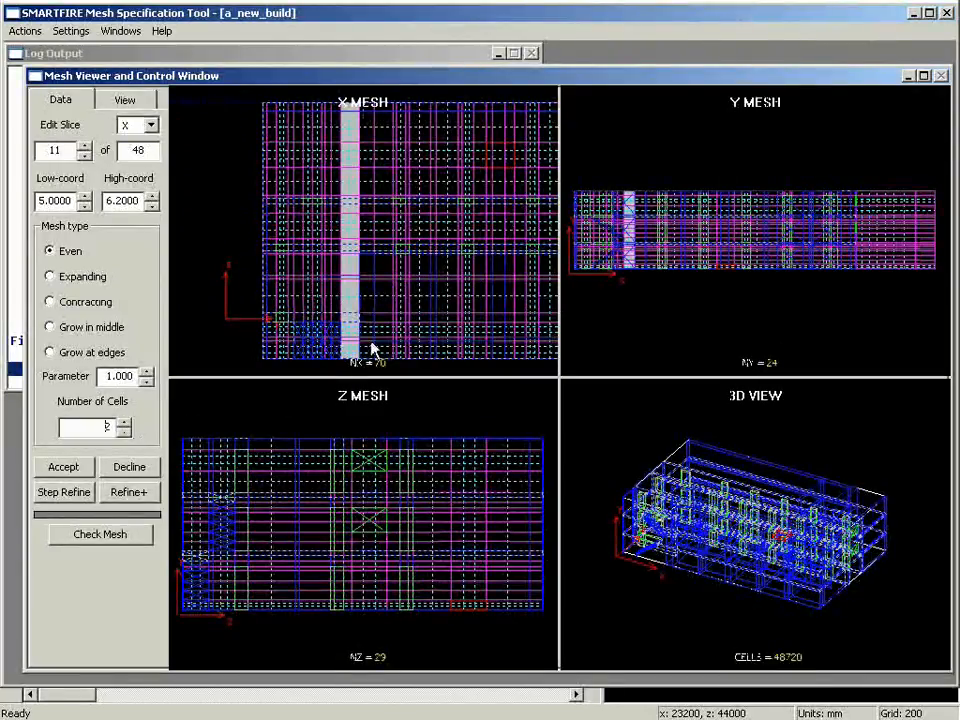
pyautogui.click(382, 343)
pyautogui.click(124, 422)
# Set 2 cells in the Z slice from 5.4 to 6.8 m and 3 cells in the Z slice from 3.0 to 5.2 m
pyautogui.click(351, 275)
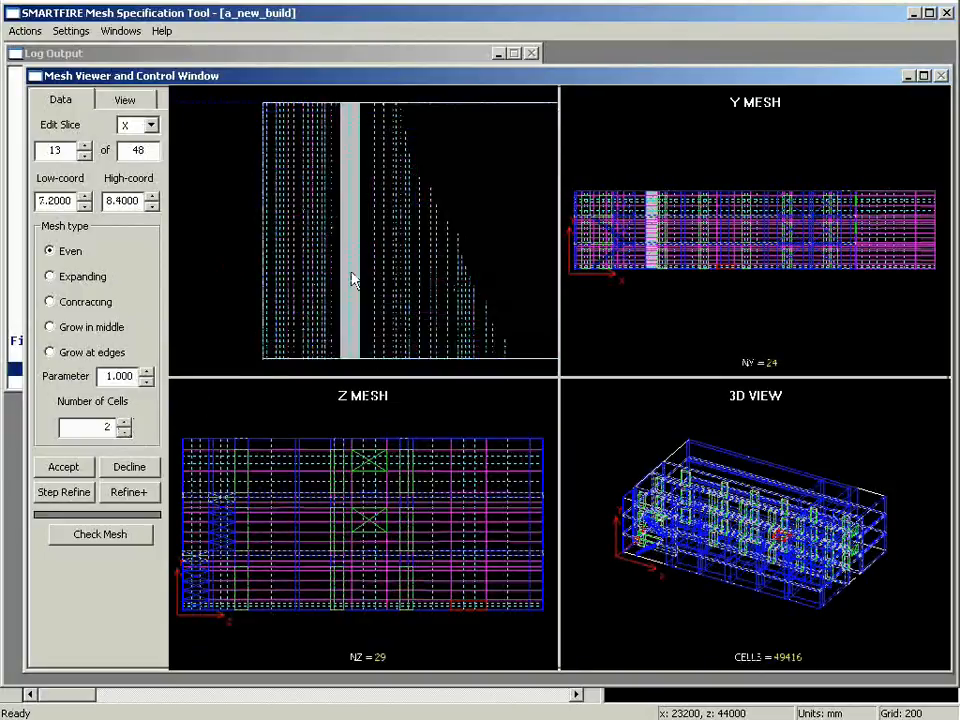
pyautogui.click(349, 279)
pyautogui.click(124, 422)
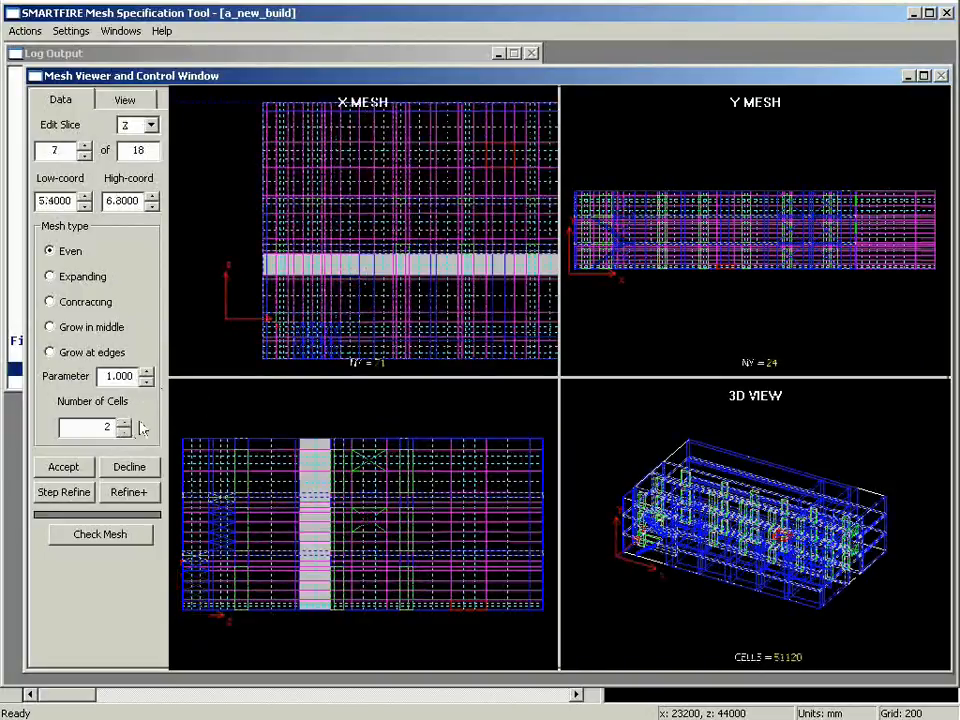
pyautogui.click(349, 307)
pyautogui.click(349, 307)
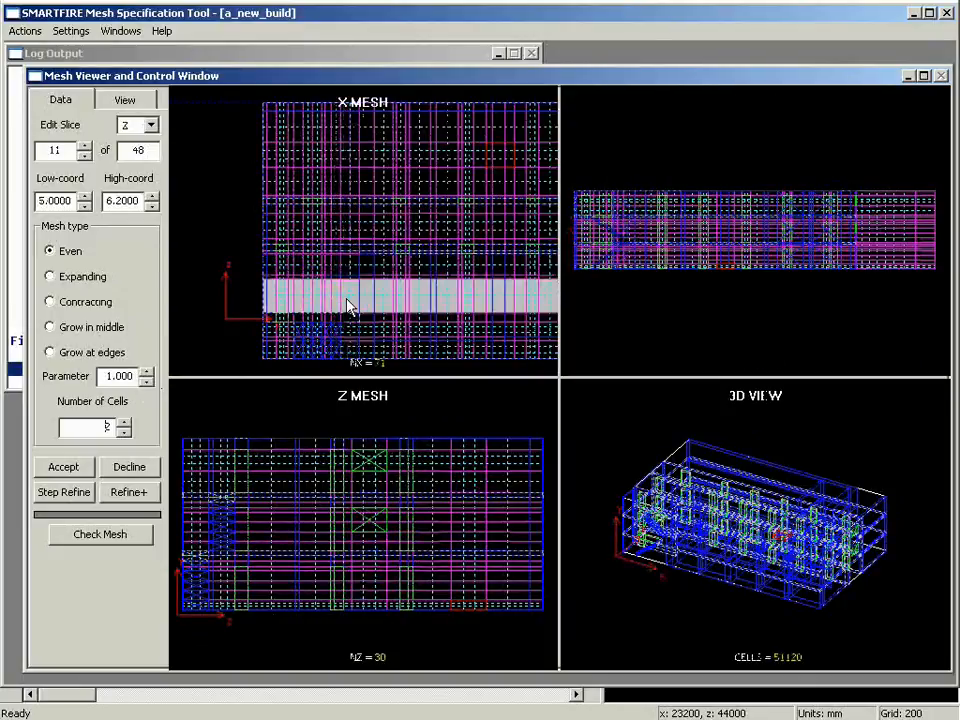
pyautogui.click(124, 423)
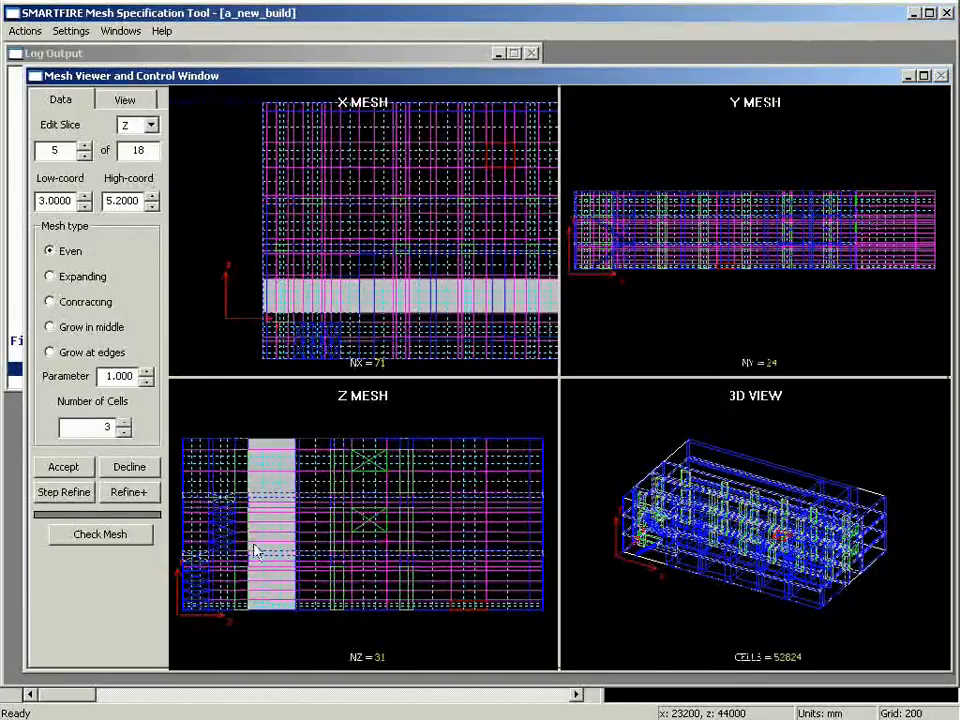
# Set 3 cells each in the Z slices at 5.4–6.8, 10.6–12.4 and 14–16 m and in the Y slice at 5.4–6.4 m
pyautogui.click(313, 551)
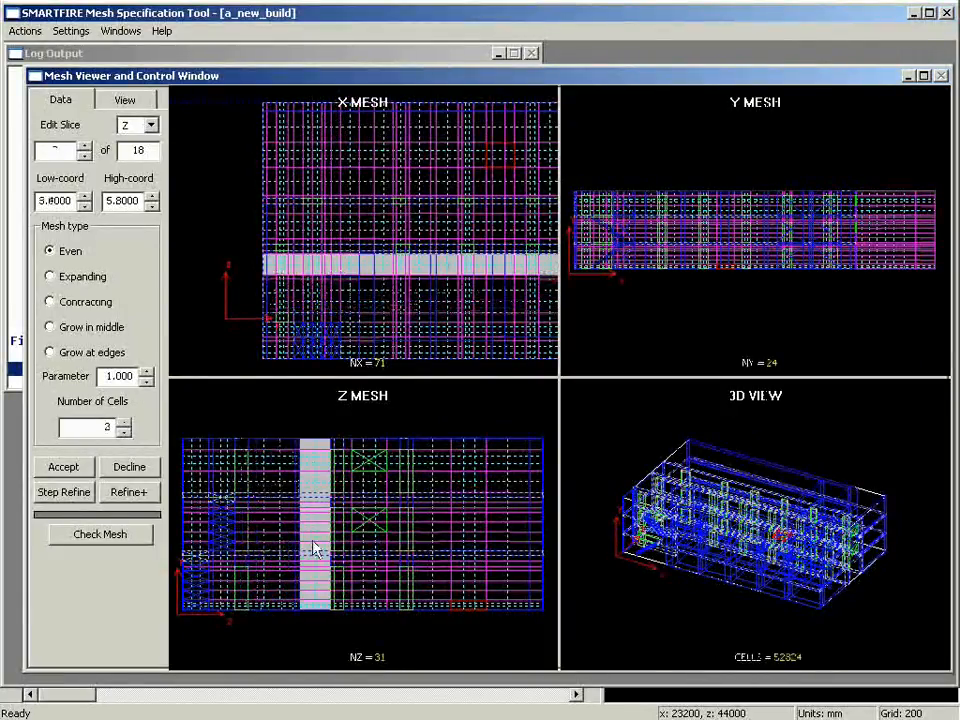
pyautogui.click(125, 424)
pyautogui.click(437, 542)
pyautogui.click(125, 423)
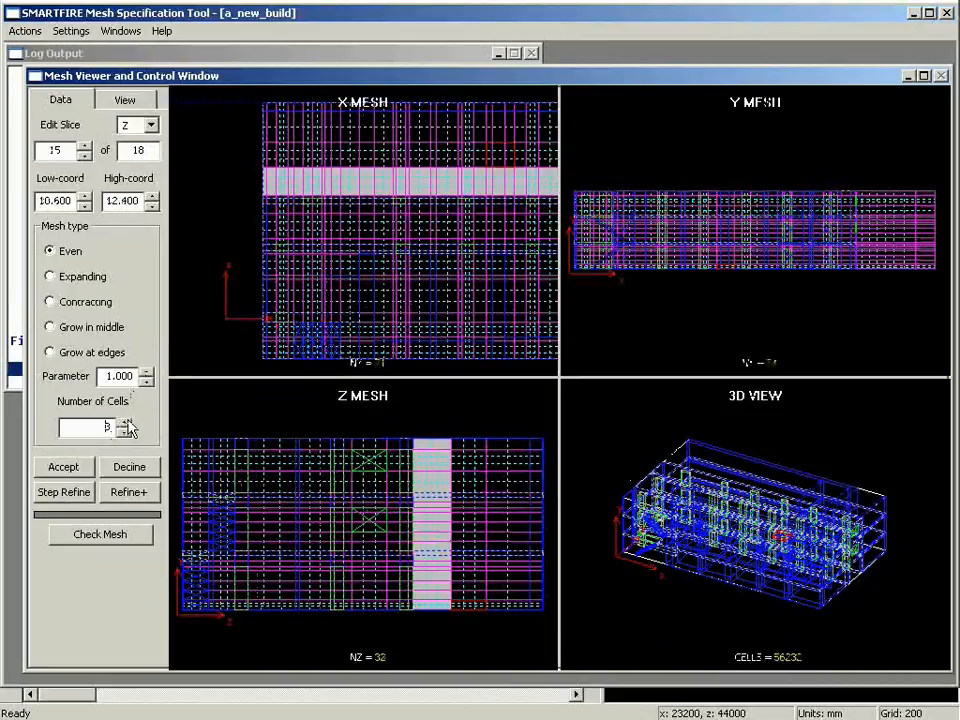
pyautogui.click(499, 553)
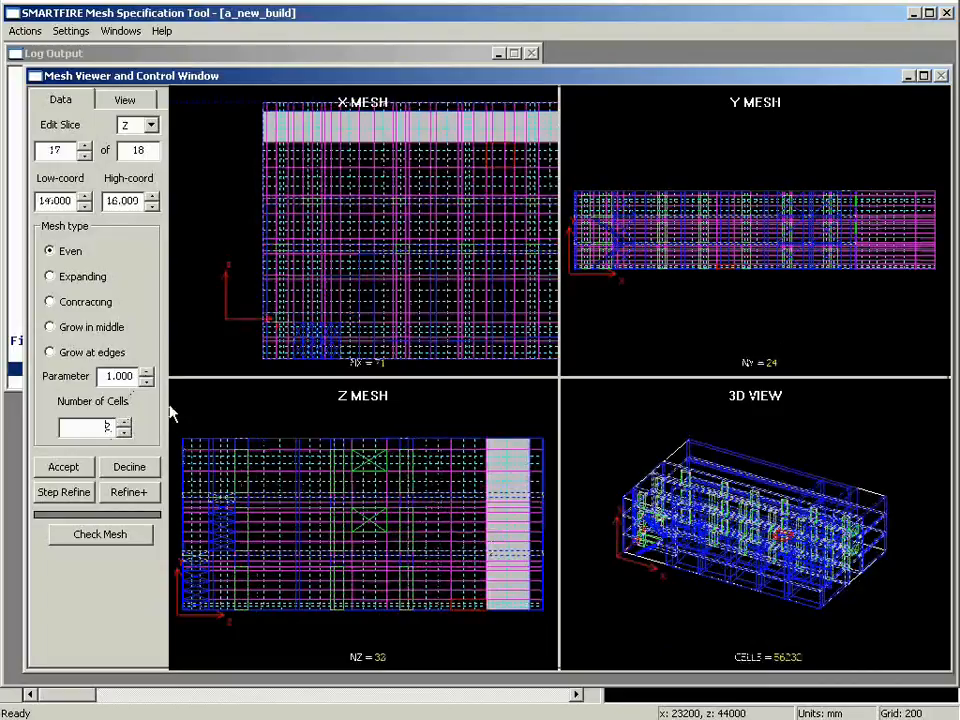
pyautogui.click(125, 424)
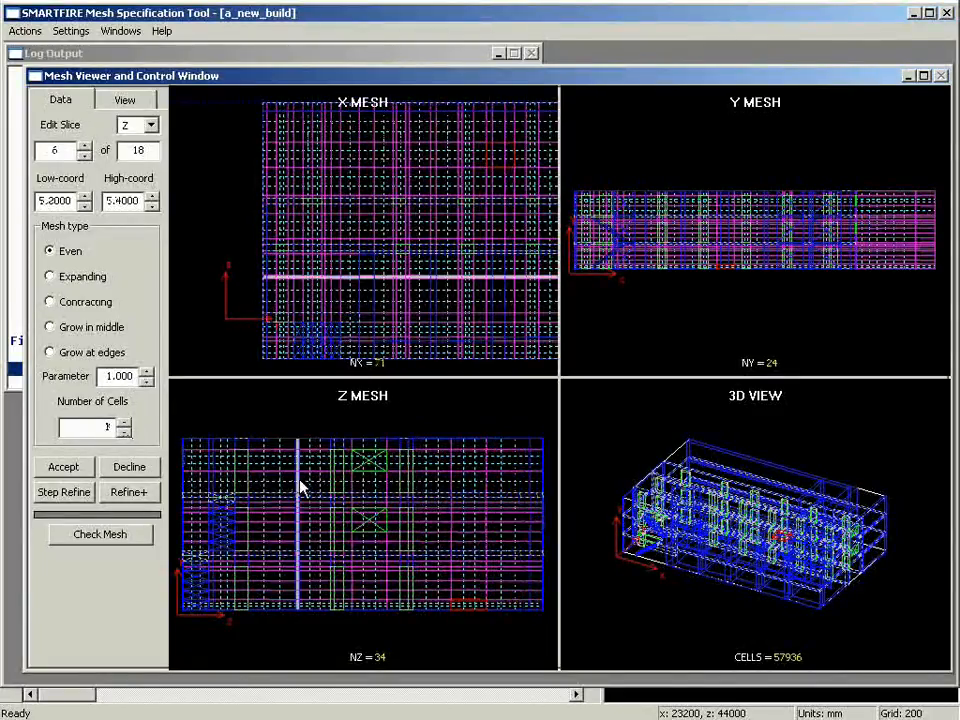
pyautogui.click(287, 487)
pyautogui.click(125, 424)
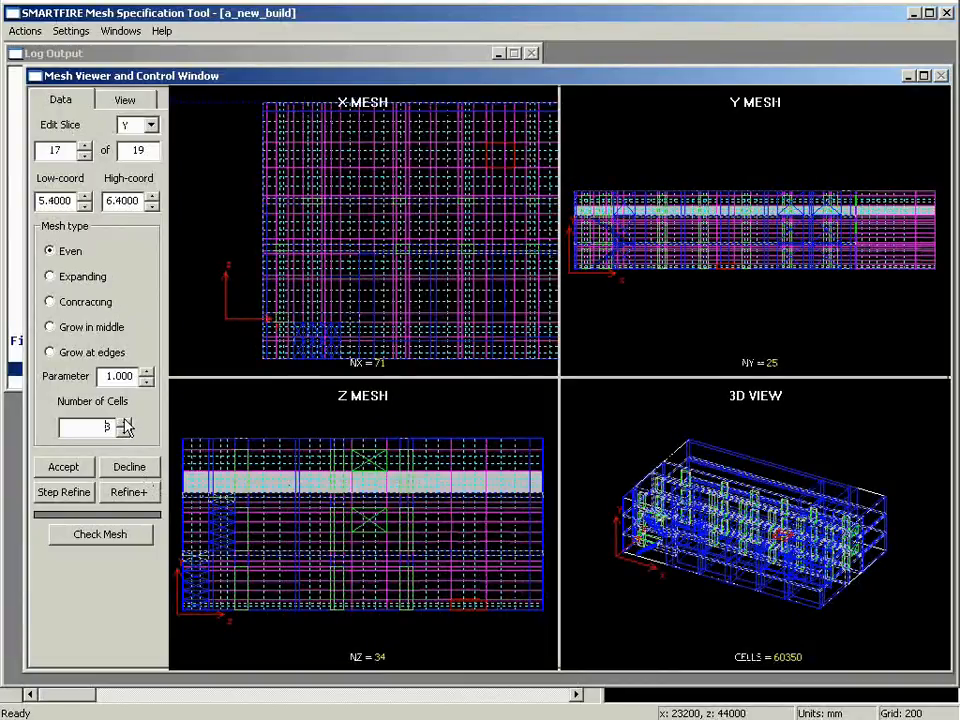
# Accept the mesh to generate the case files and launch the CFD engine for the case
pyautogui.click(66, 467)
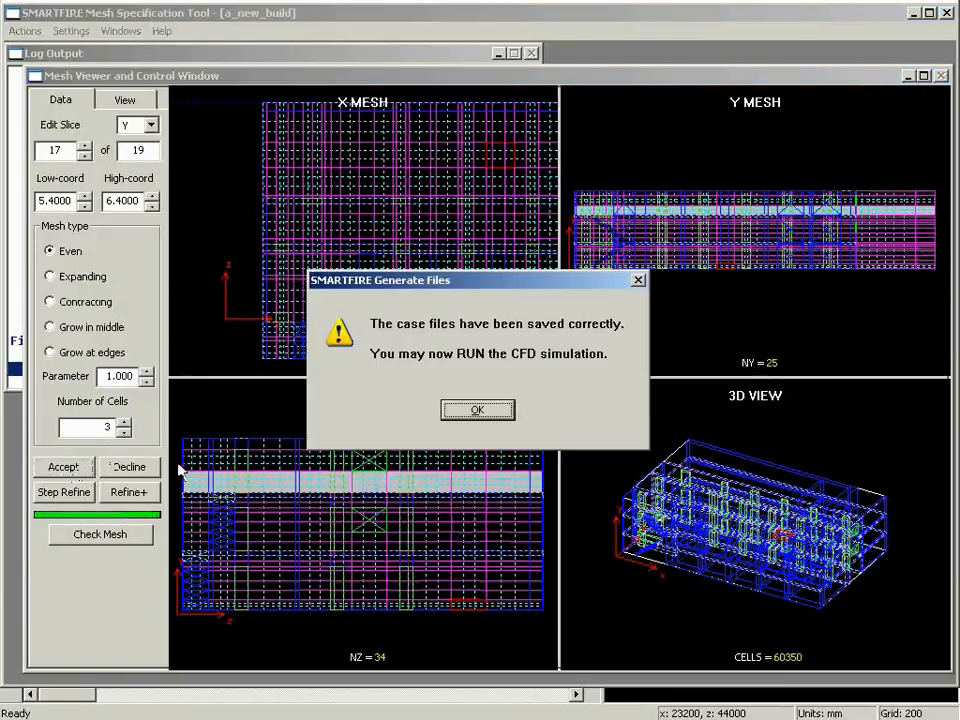
pyautogui.click(464, 414)
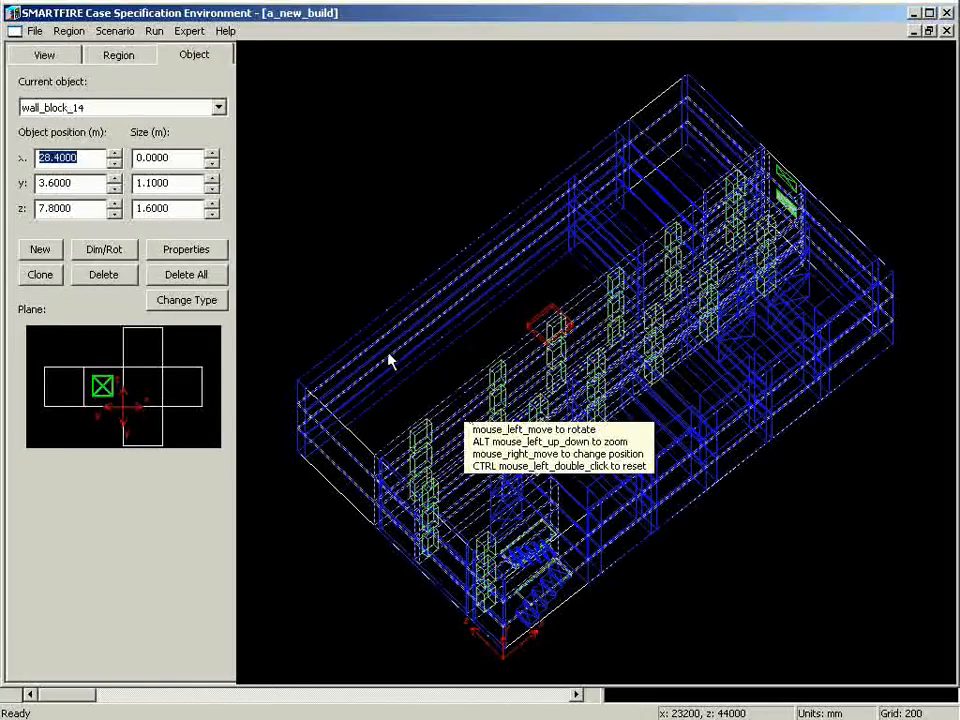
pyautogui.click(156, 32)
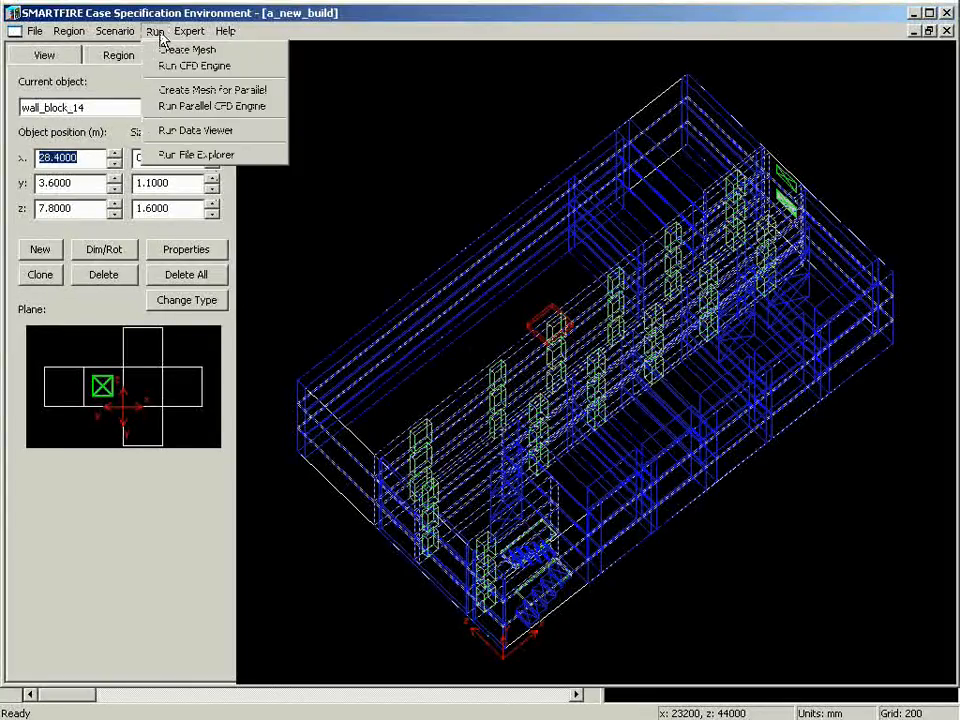
pyautogui.click(163, 67)
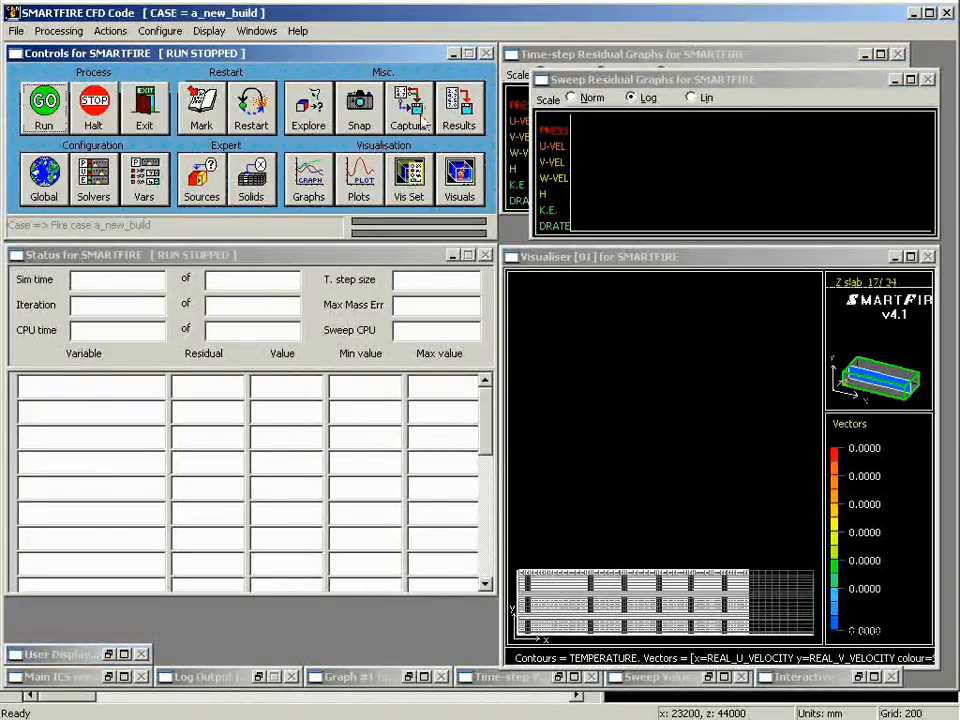
# Display Y-plane slice 3 in the visualiser with temperature contour fill on and contour lines and grid off, and inspect it enlarged
pyautogui.click(452, 186)
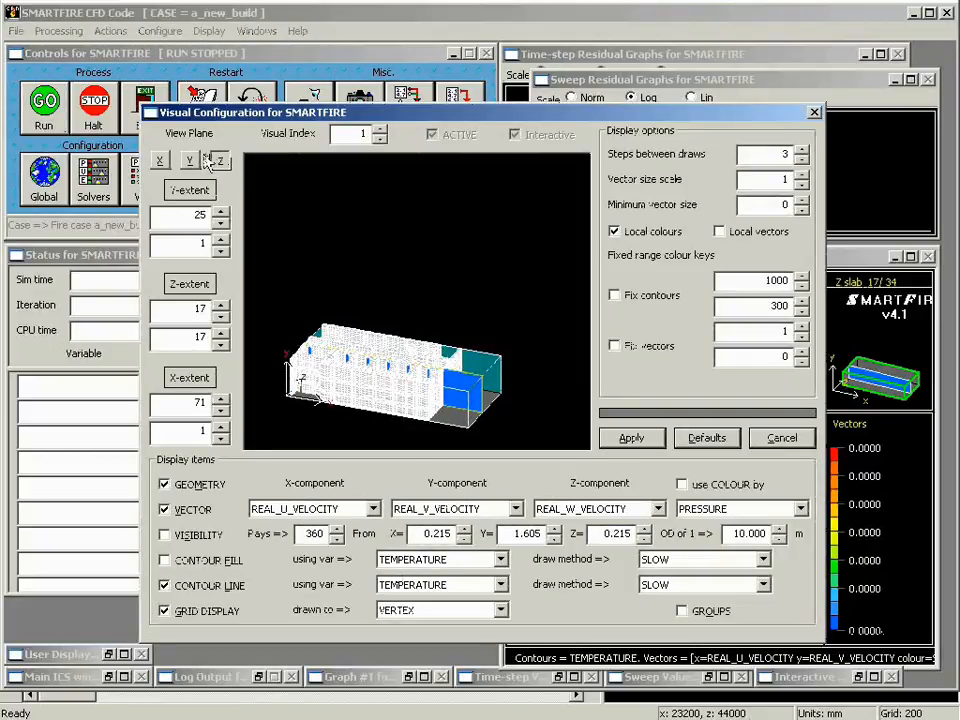
pyautogui.click(191, 162)
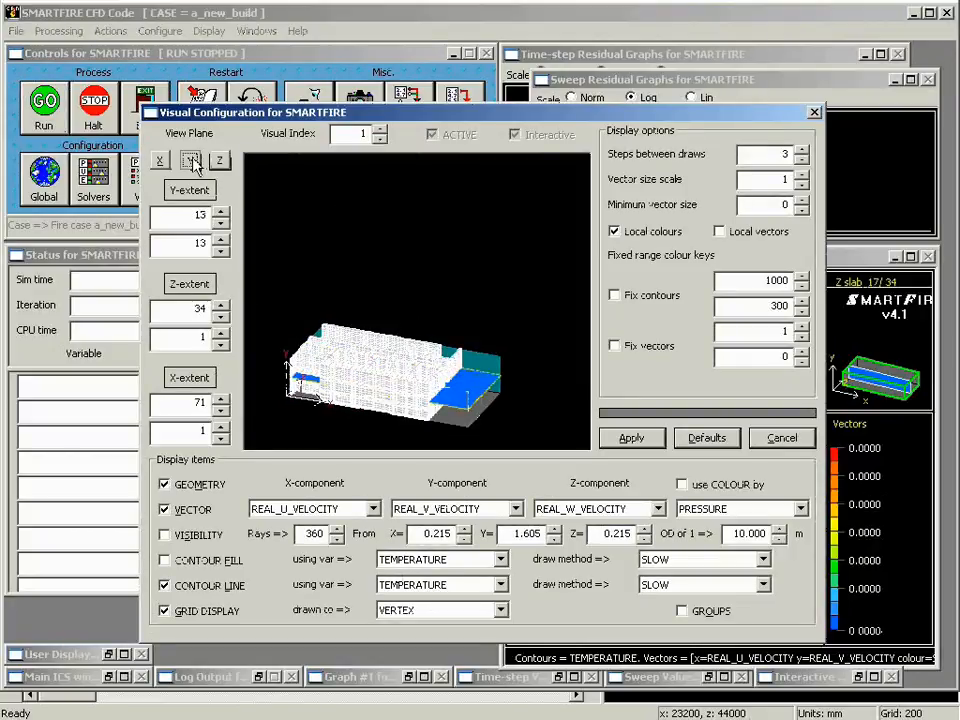
pyautogui.doubleClick(206, 221)
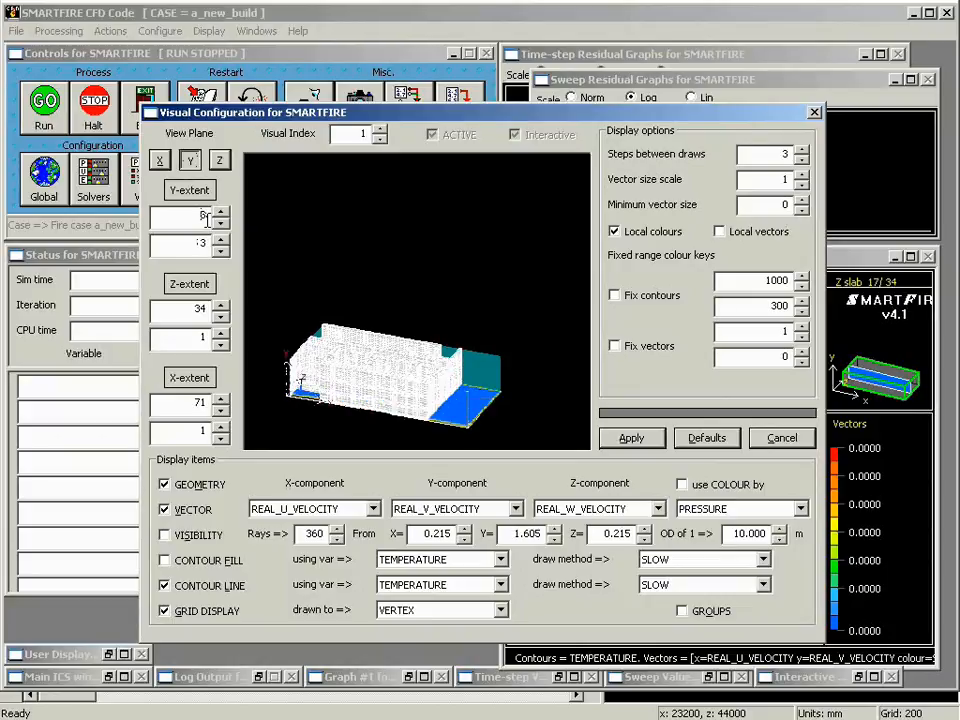
pyautogui.click(208, 561)
pyautogui.click(195, 587)
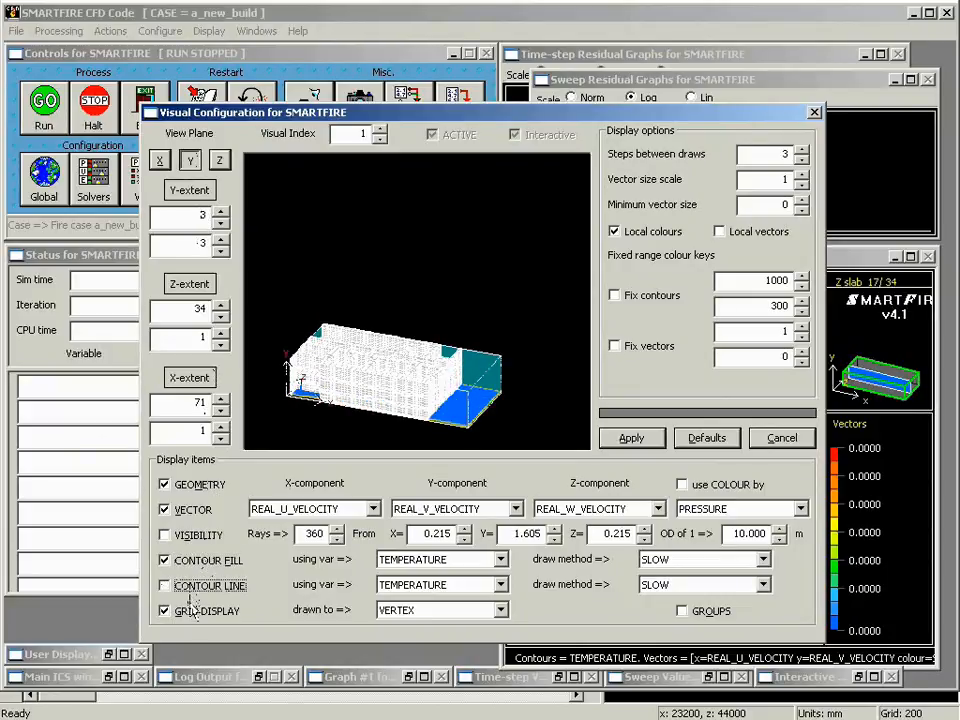
pyautogui.click(197, 610)
pyautogui.click(630, 437)
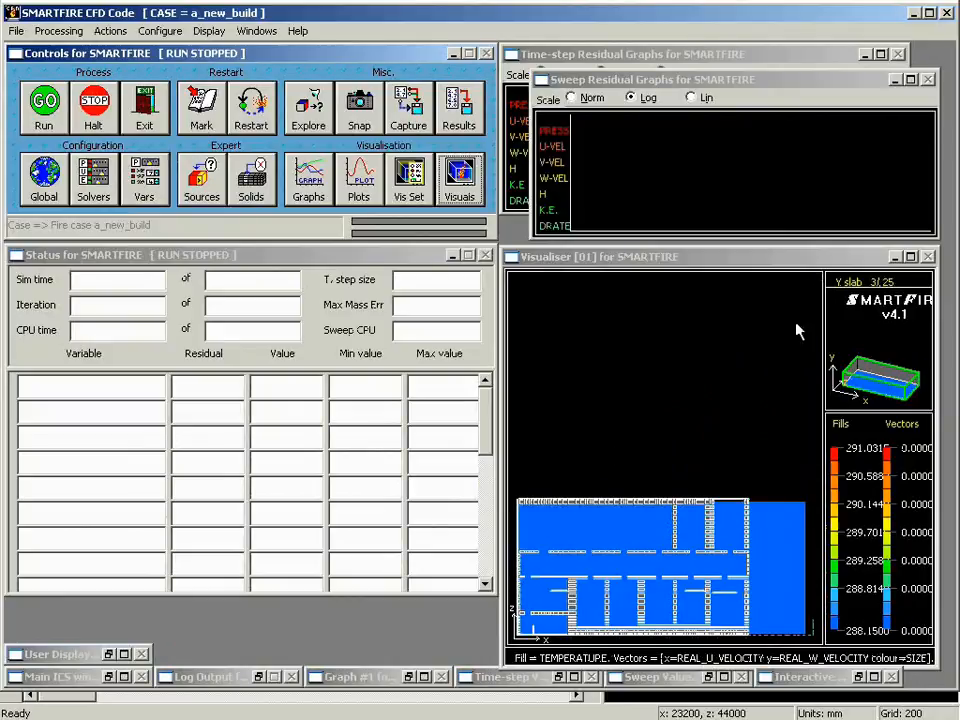
pyautogui.click(911, 257)
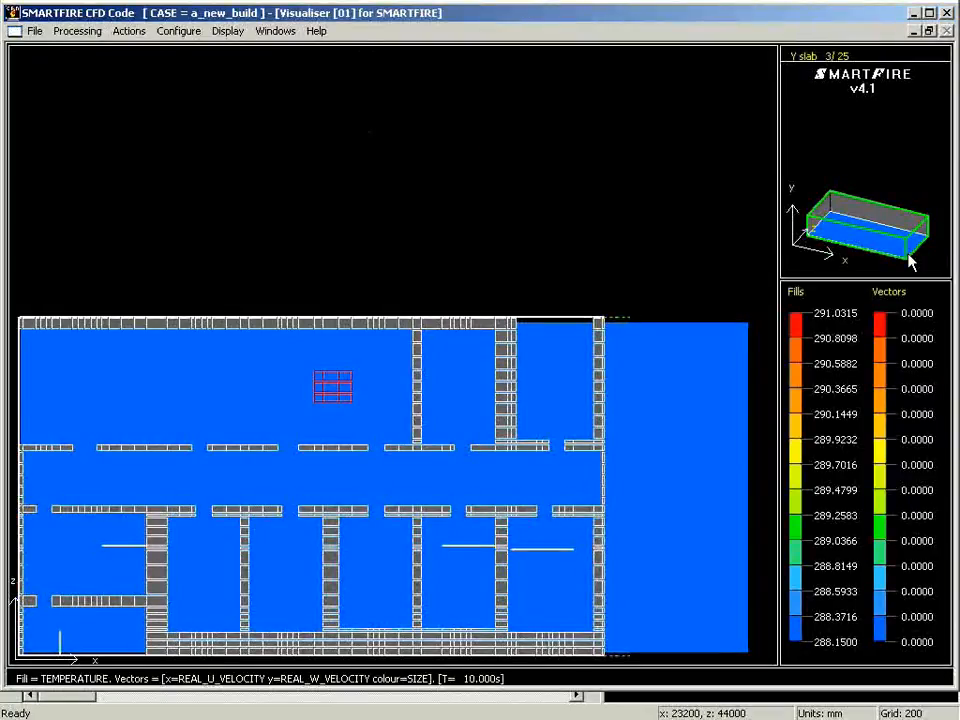
pyautogui.click(929, 31)
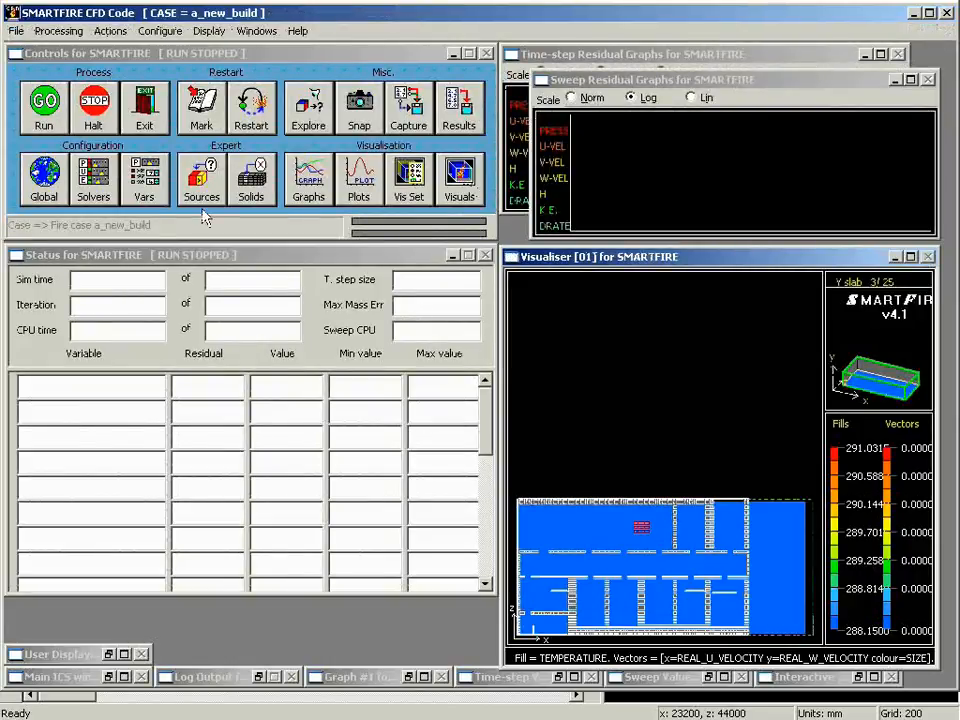
# Run the fire simulation and halt it during the first time step
pyautogui.click(44, 112)
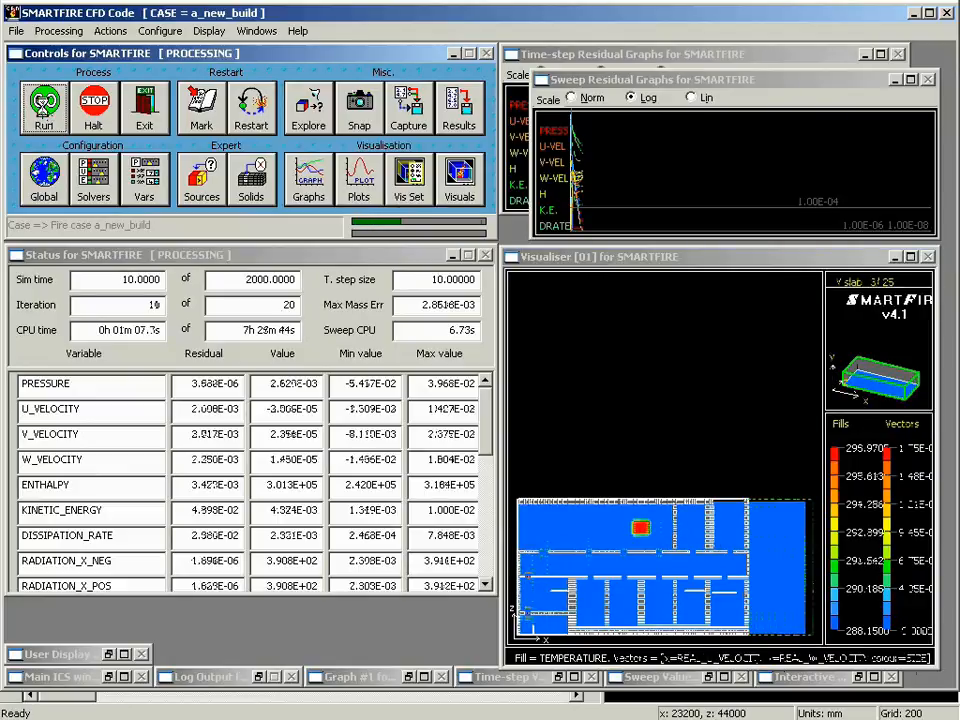
pyautogui.click(93, 110)
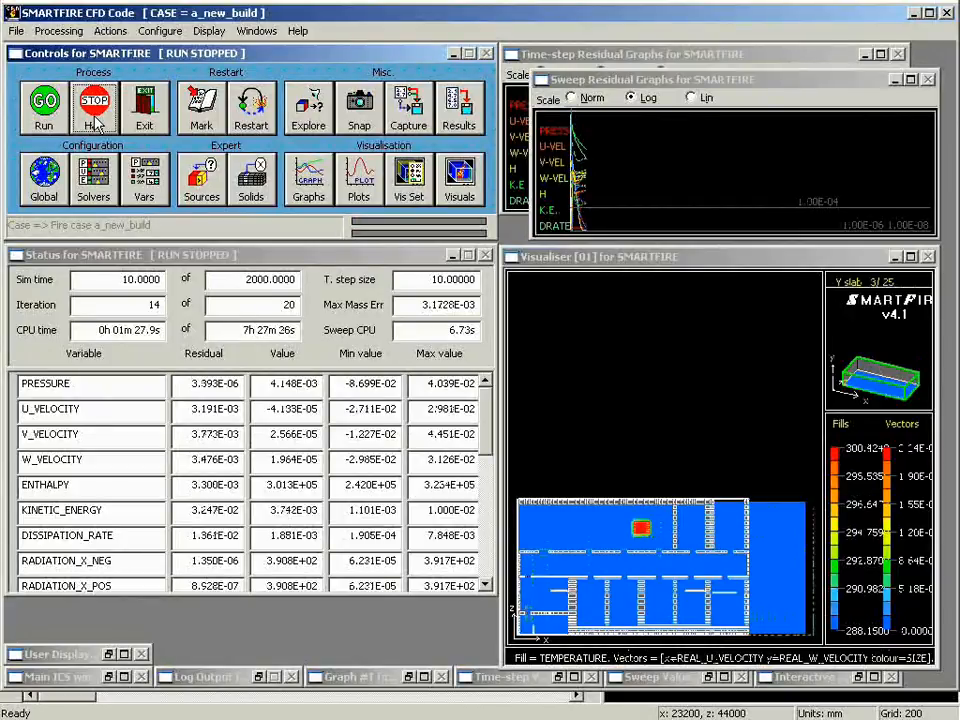
# Review the global configuration and the solver settings of the solved variables without changing them
pyautogui.click(44, 176)
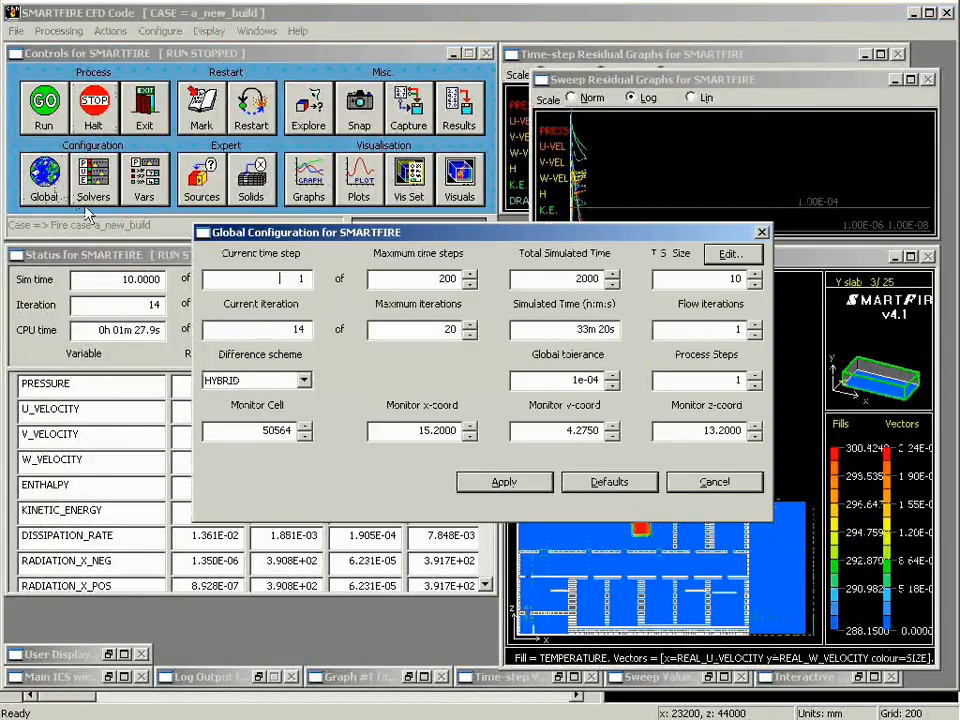
pyautogui.click(712, 483)
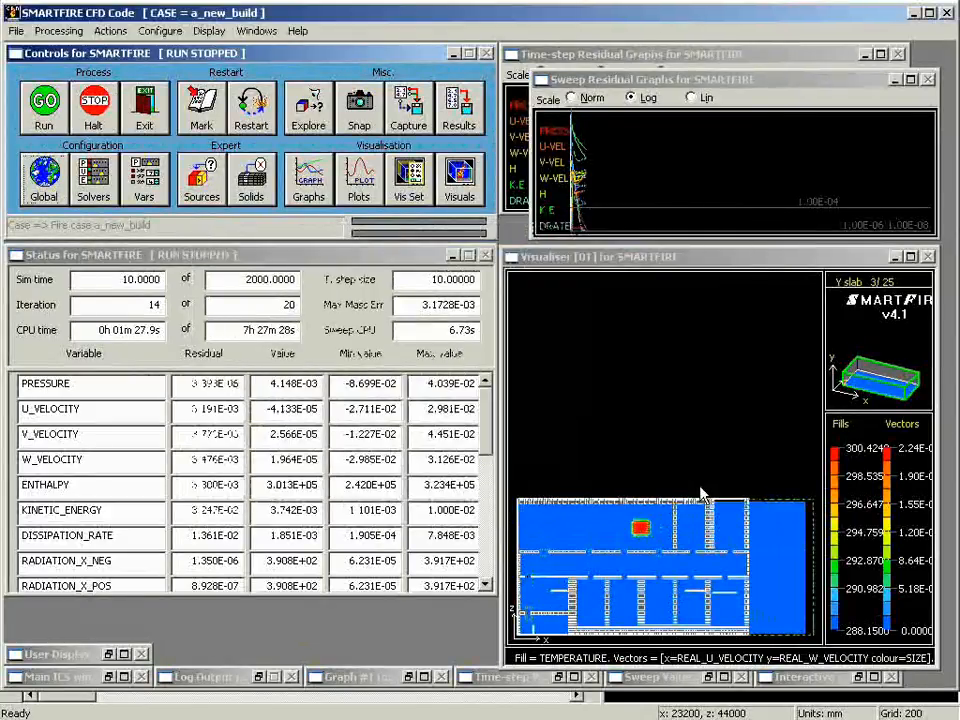
pyautogui.click(100, 184)
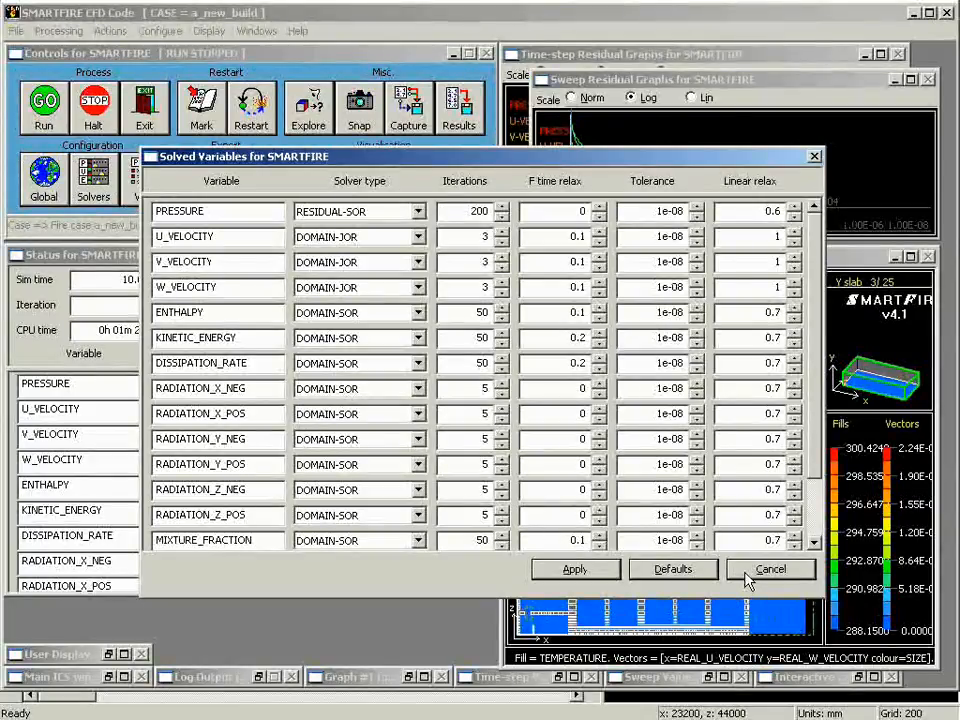
pyautogui.click(770, 569)
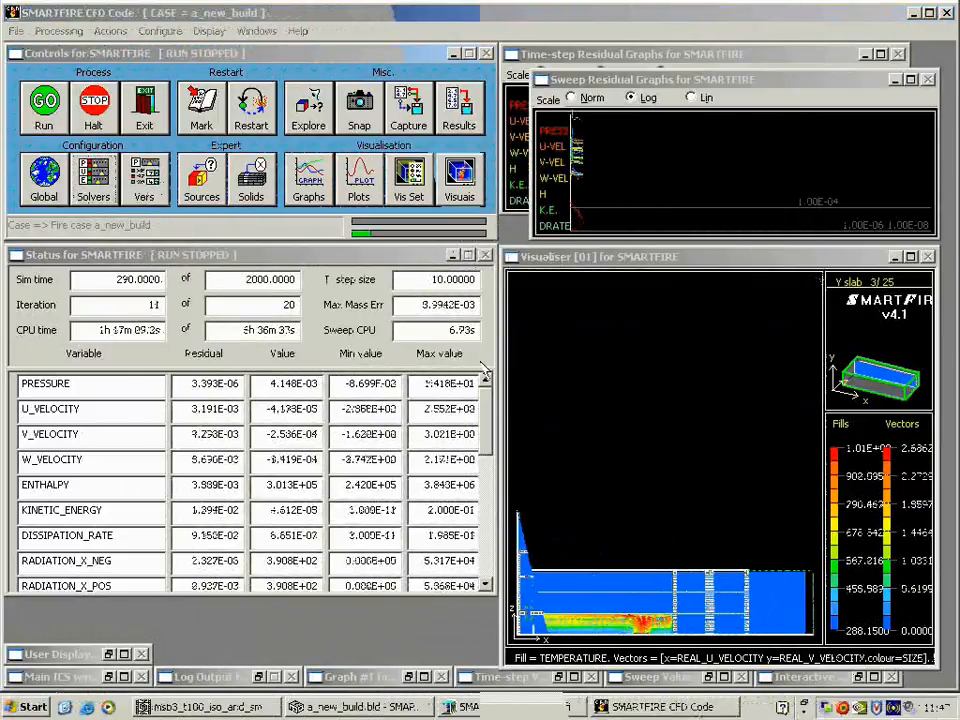
# Switch the visualiser configuration to the Y view plane and set its plane coordinate to 0.8
pyautogui.click(457, 184)
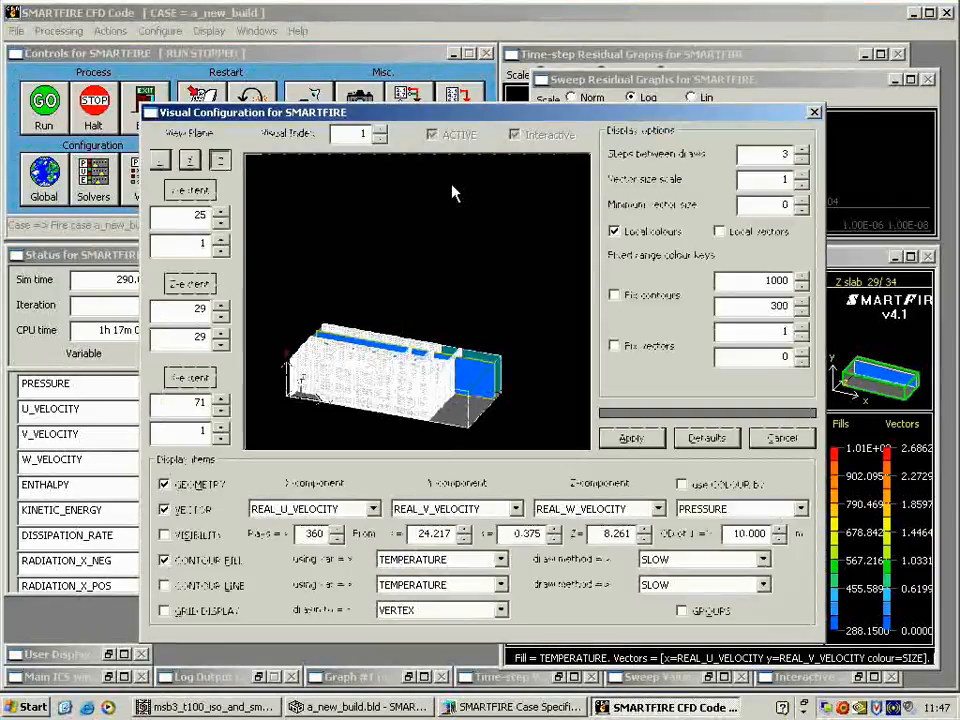
pyautogui.click(193, 162)
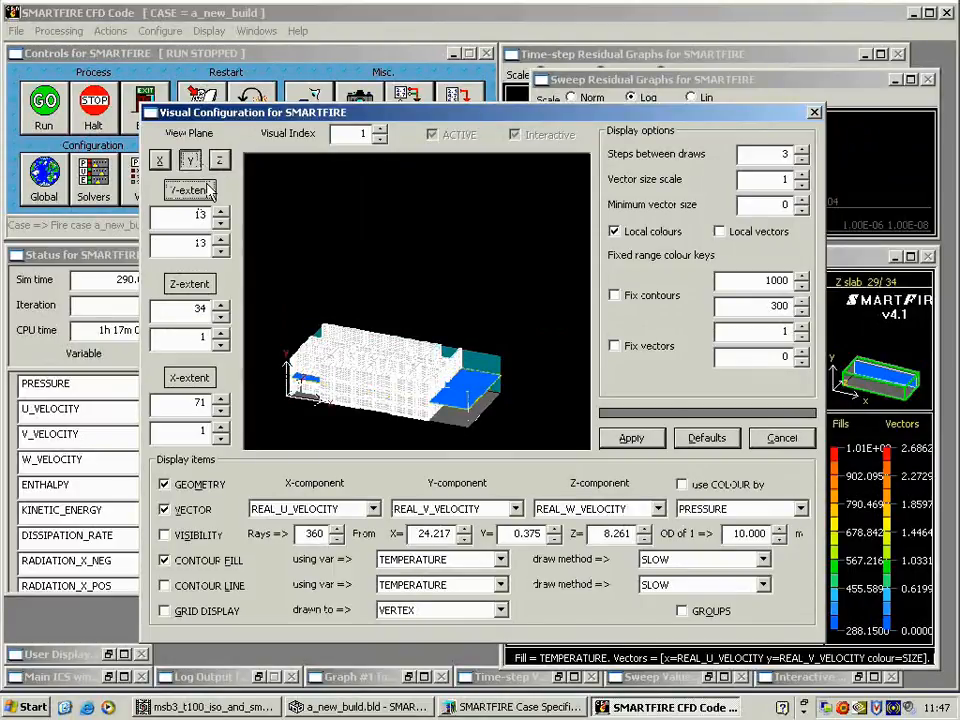
pyautogui.click(189, 190)
pyautogui.doubleClick(524, 383)
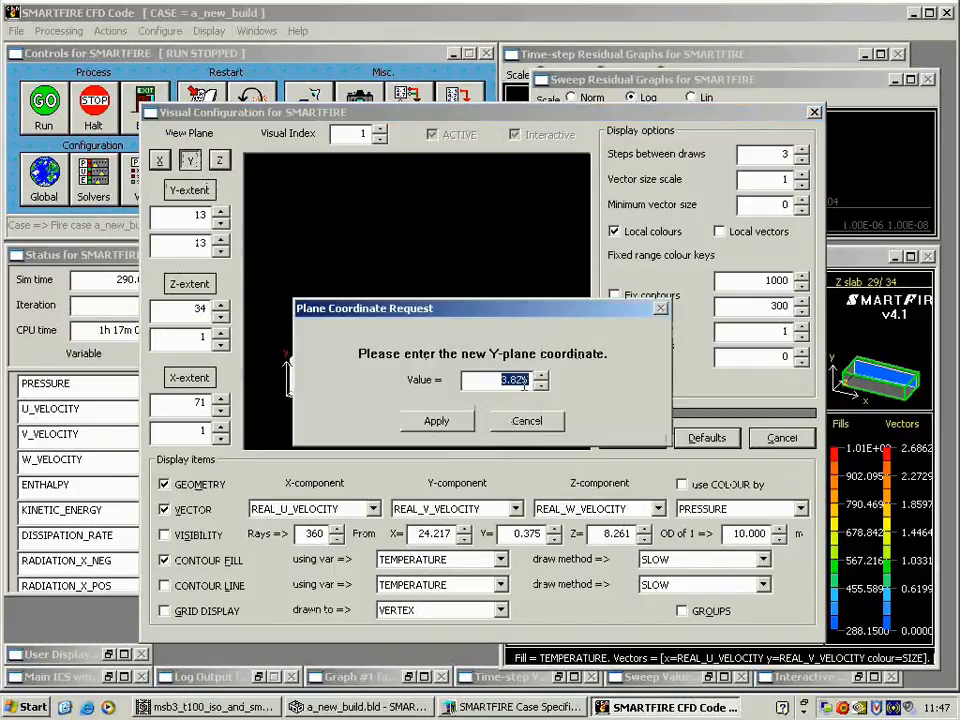
pyautogui.press('BackSpace')
pyautogui.write('0.8')
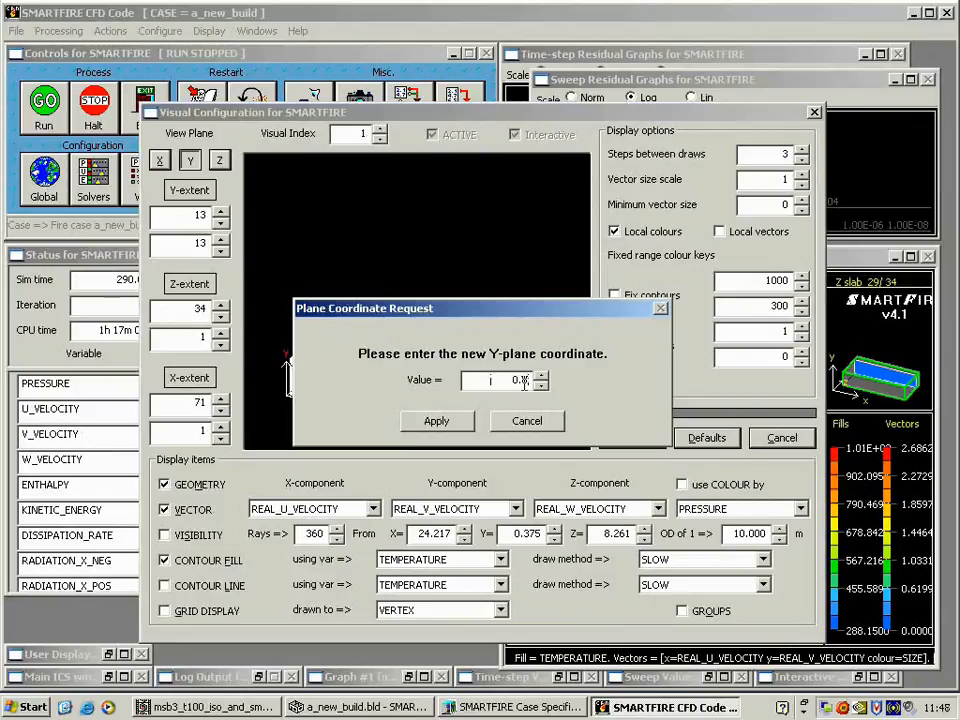
pyautogui.click(456, 421)
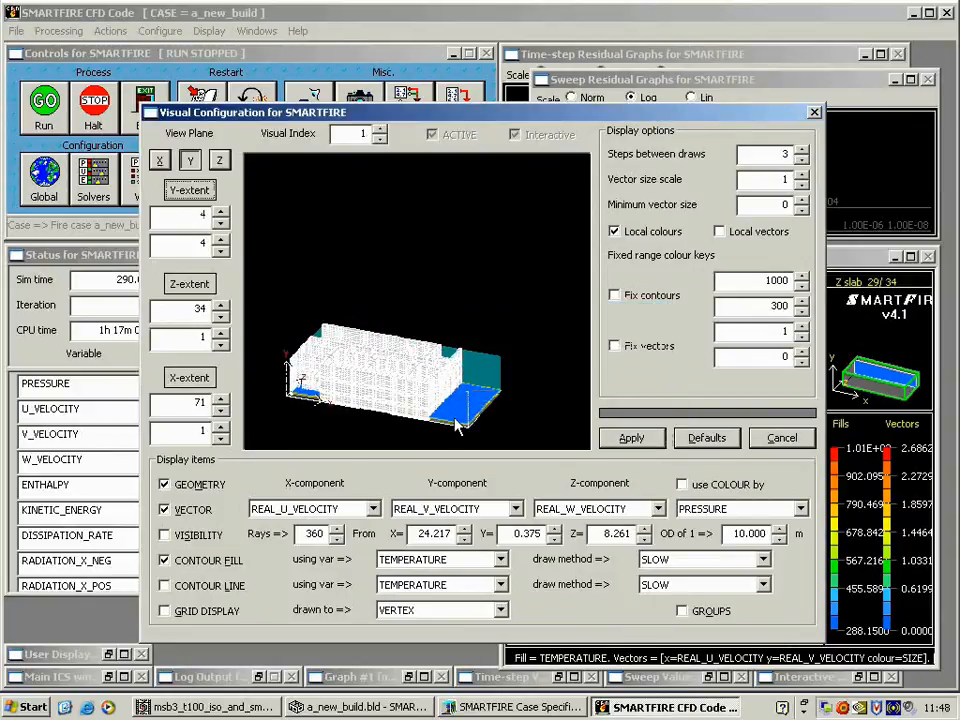
# Turn on the visibility display, turn off the contour fill and apply the visual settings
pyautogui.click(190, 535)
pyautogui.click(208, 562)
pyautogui.click(640, 440)
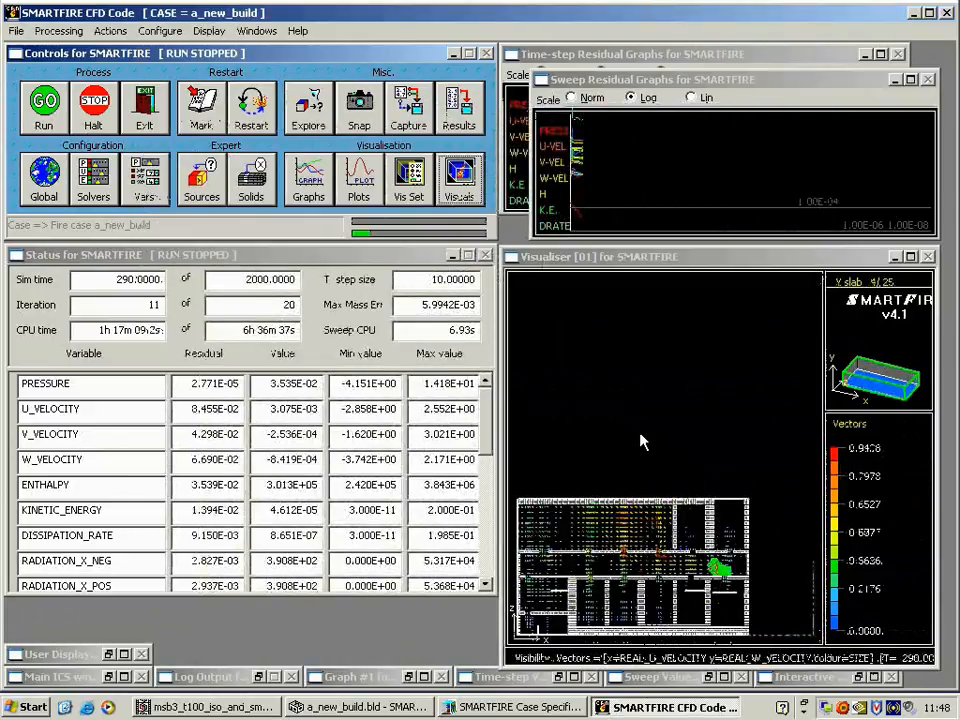
# Examine the visibility range in the enlarged plan view from points in the end rooms, along the corridor, and in the large and small rooms
pyautogui.click(911, 257)
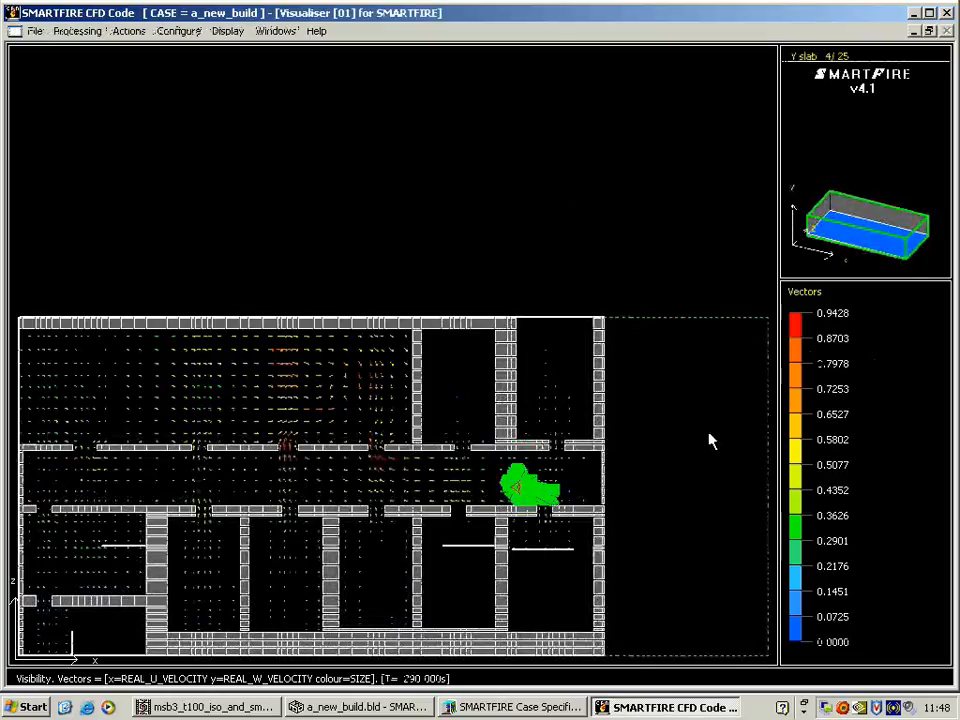
pyautogui.click(546, 415)
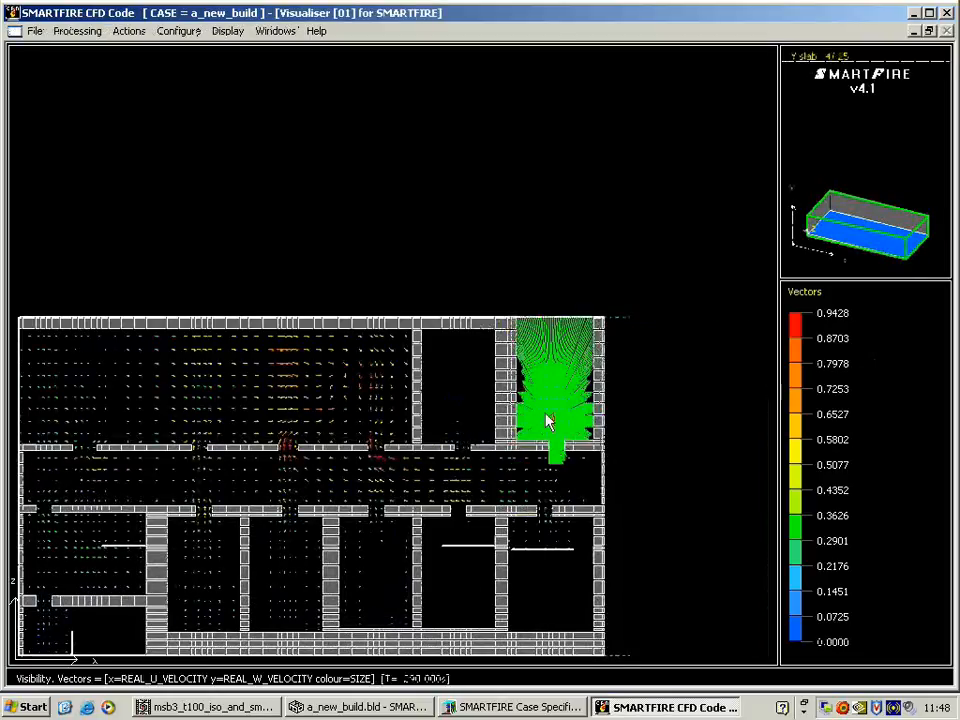
pyautogui.click(574, 482)
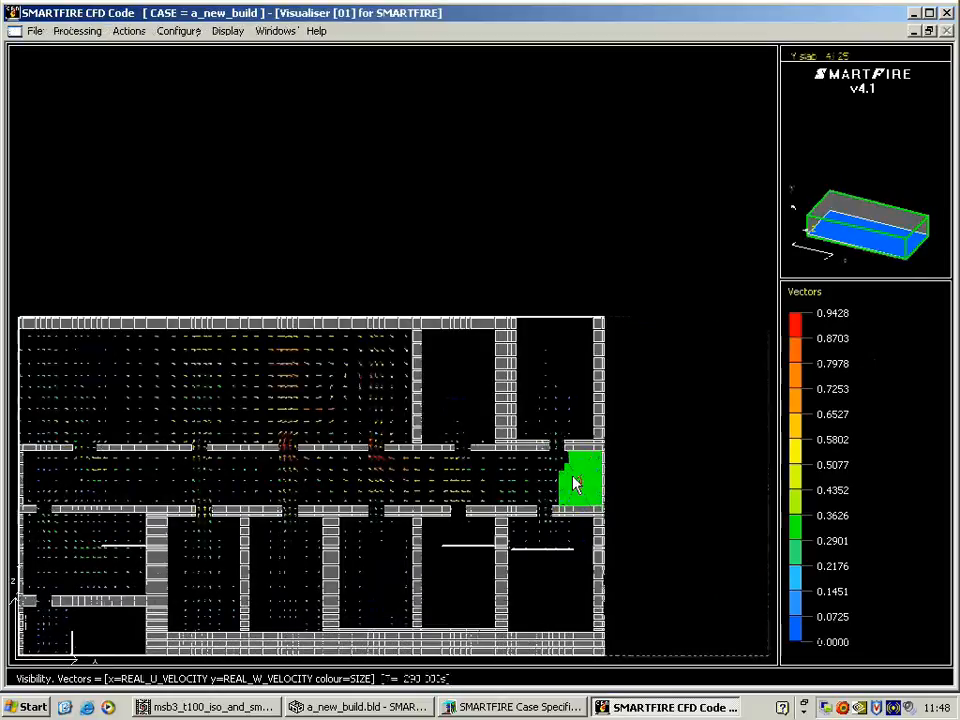
pyautogui.click(578, 545)
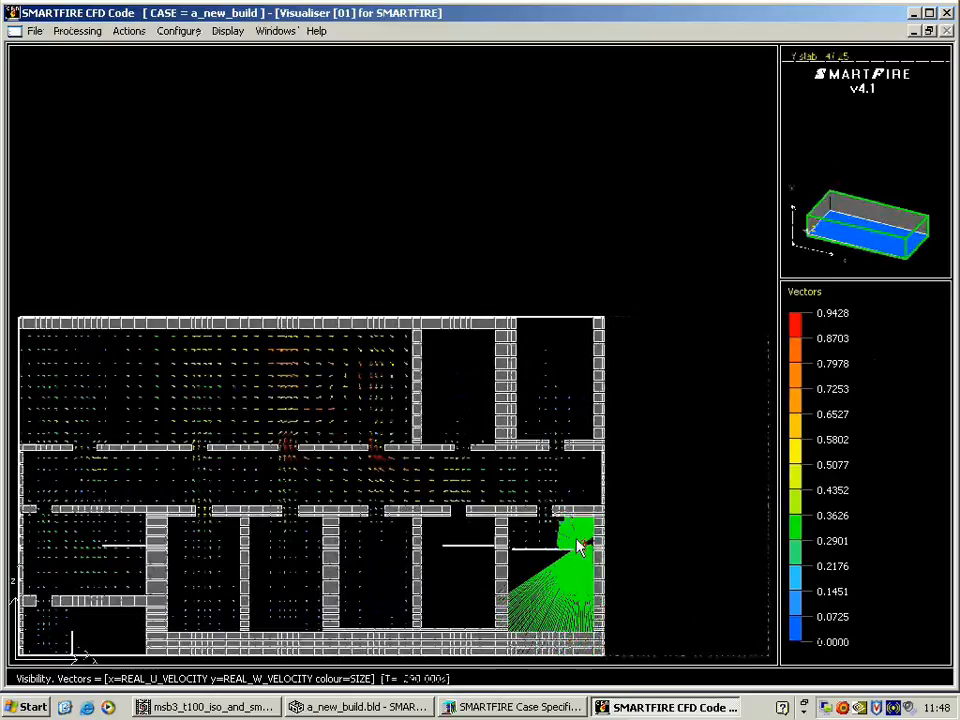
pyautogui.click(486, 484)
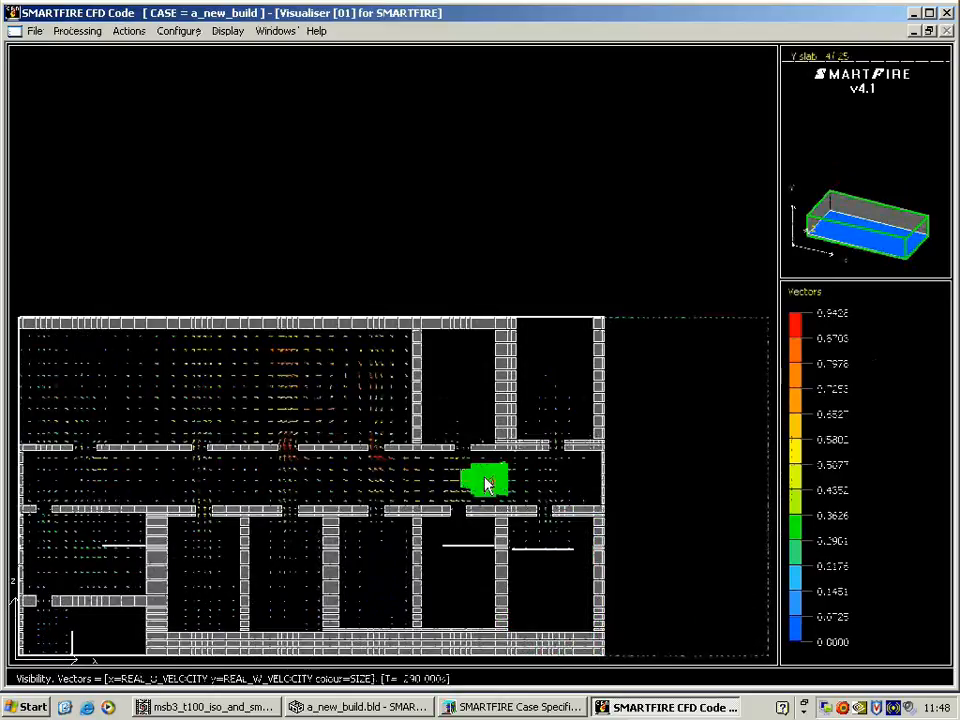
pyautogui.click(367, 486)
pyautogui.click(304, 484)
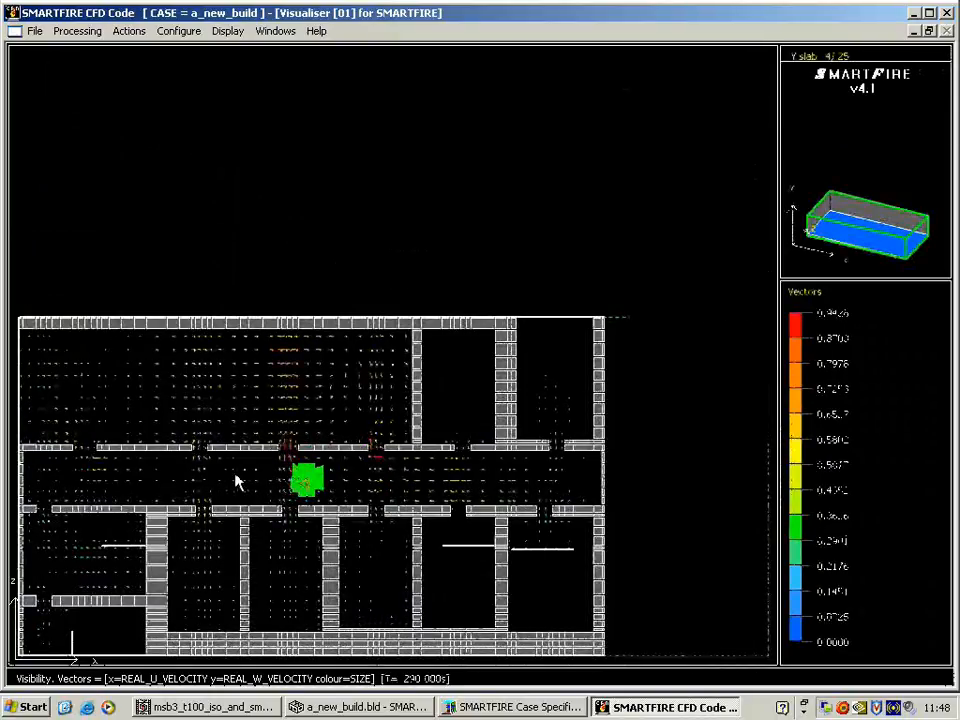
pyautogui.click(236, 481)
pyautogui.click(181, 410)
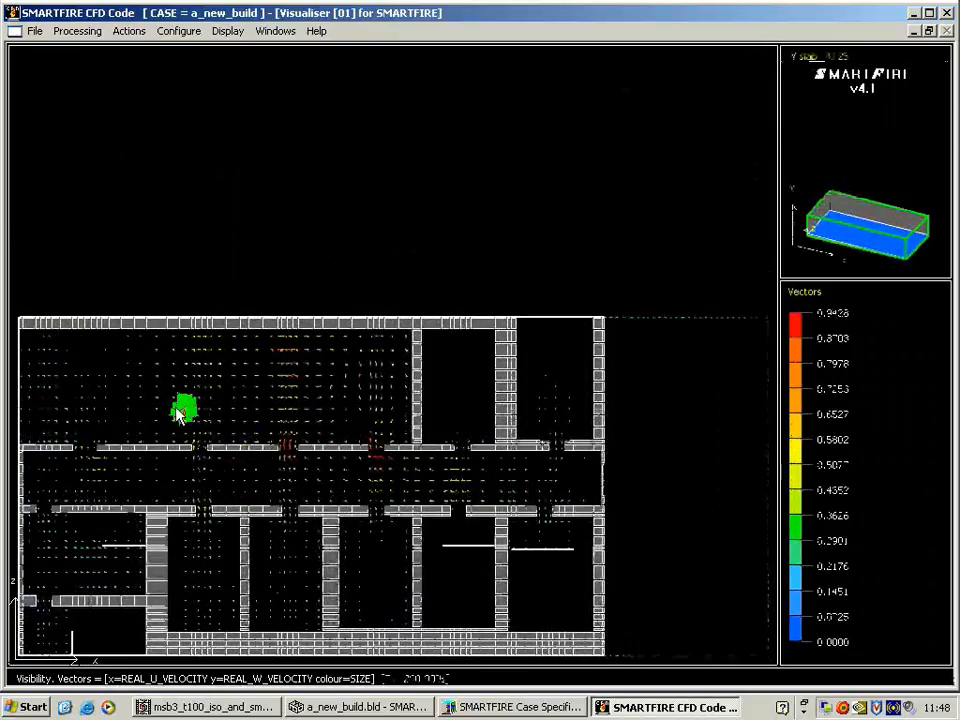
pyautogui.click(77, 400)
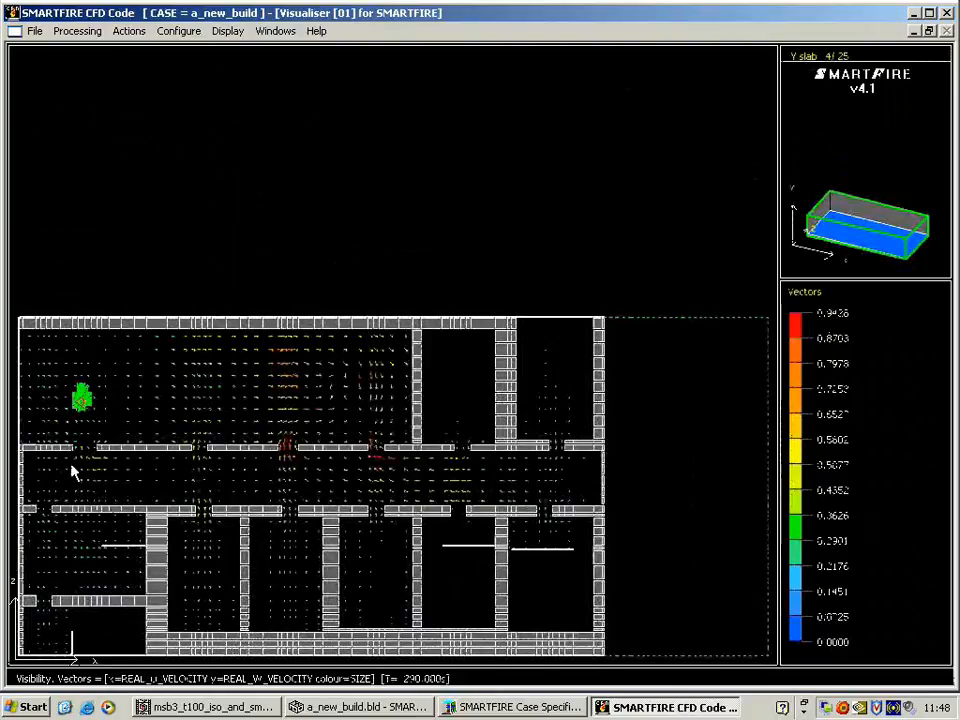
pyautogui.click(72, 468)
pyautogui.click(93, 568)
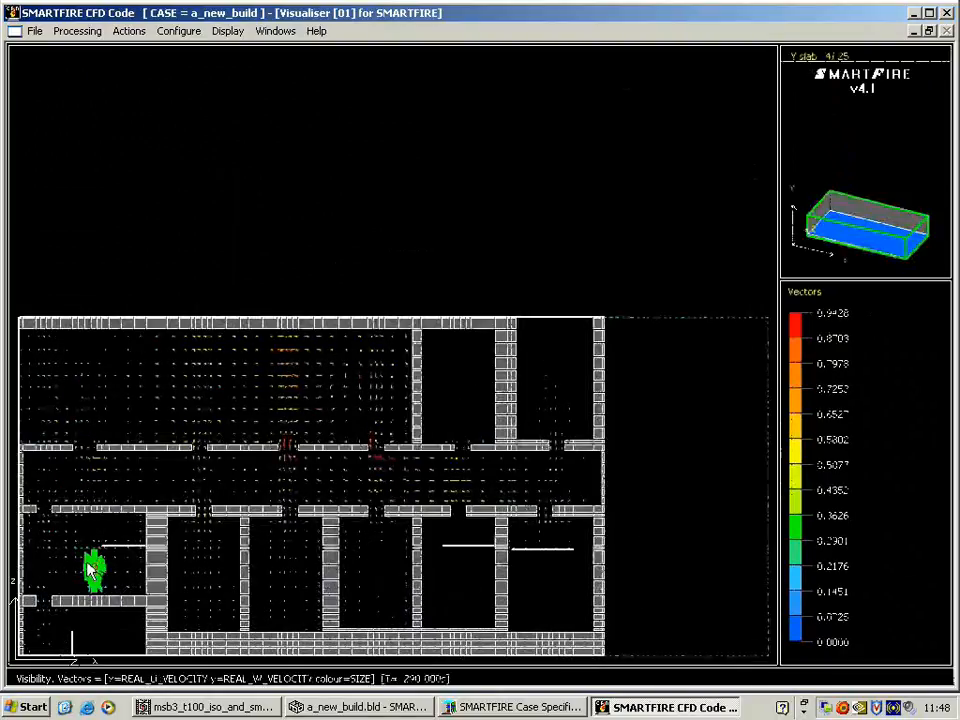
# Set the visualiser's Y-plane coordinate to 3.5 and apply it to show the next storey
pyautogui.click(14, 31)
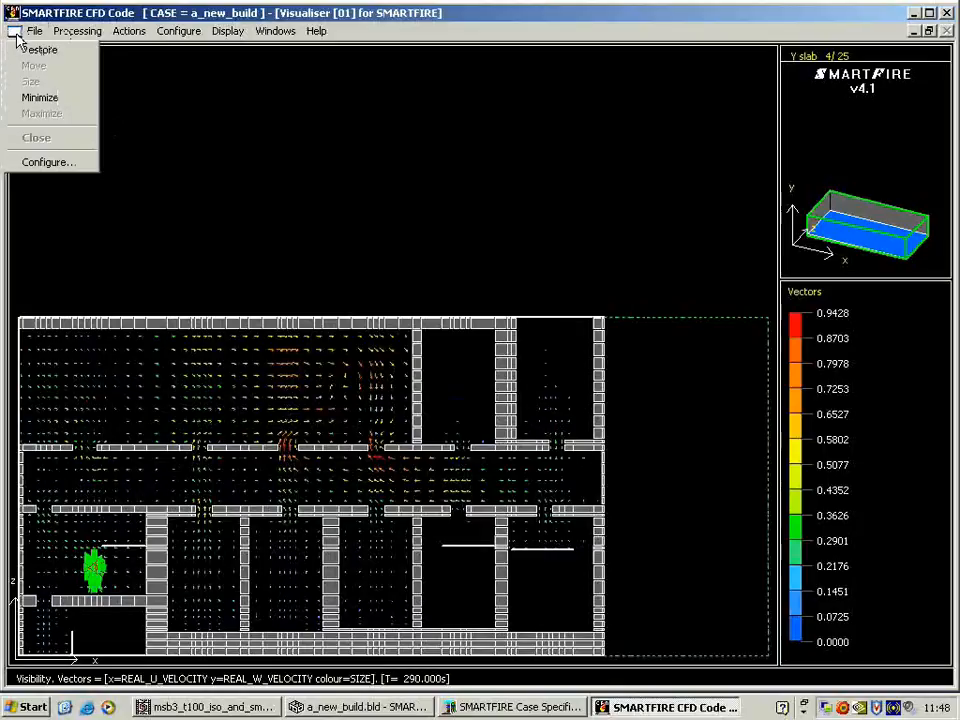
pyautogui.click(32, 162)
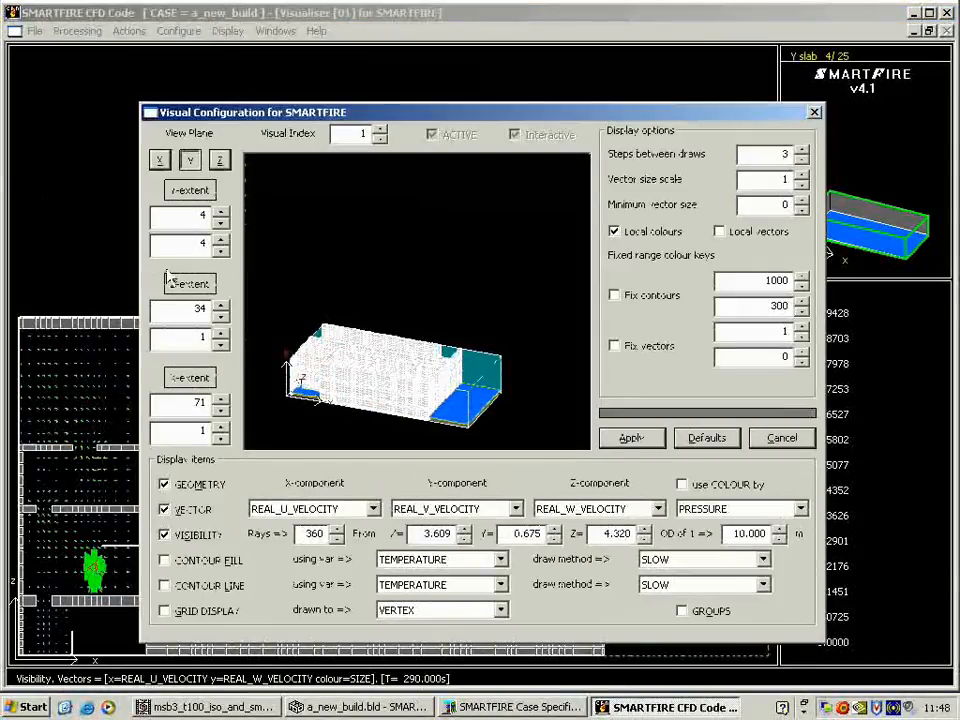
pyautogui.click(189, 190)
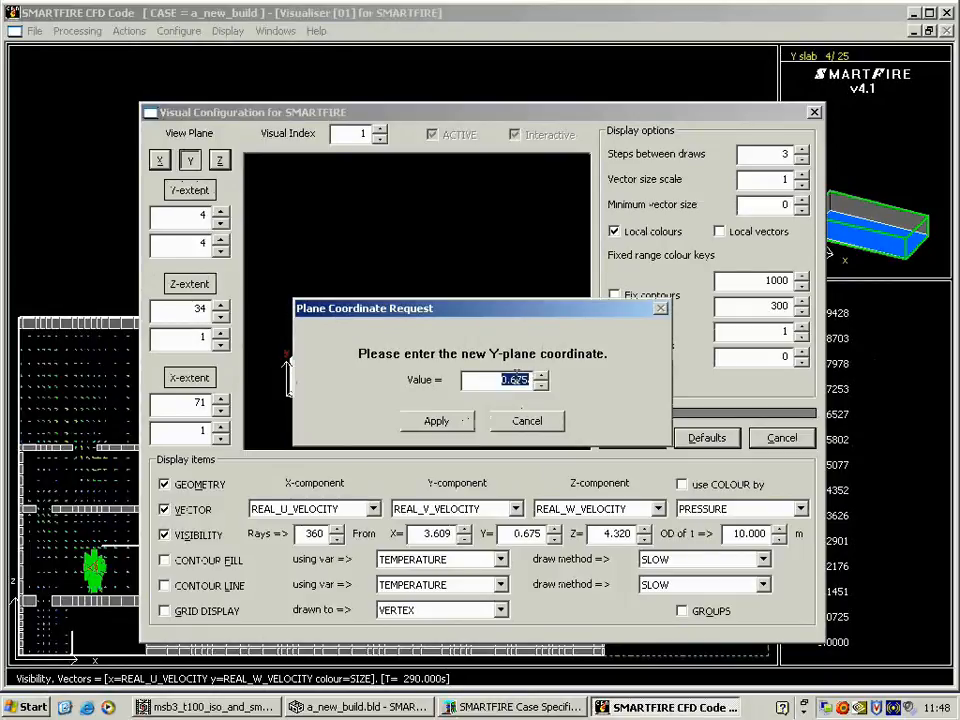
pyautogui.write('3.5')
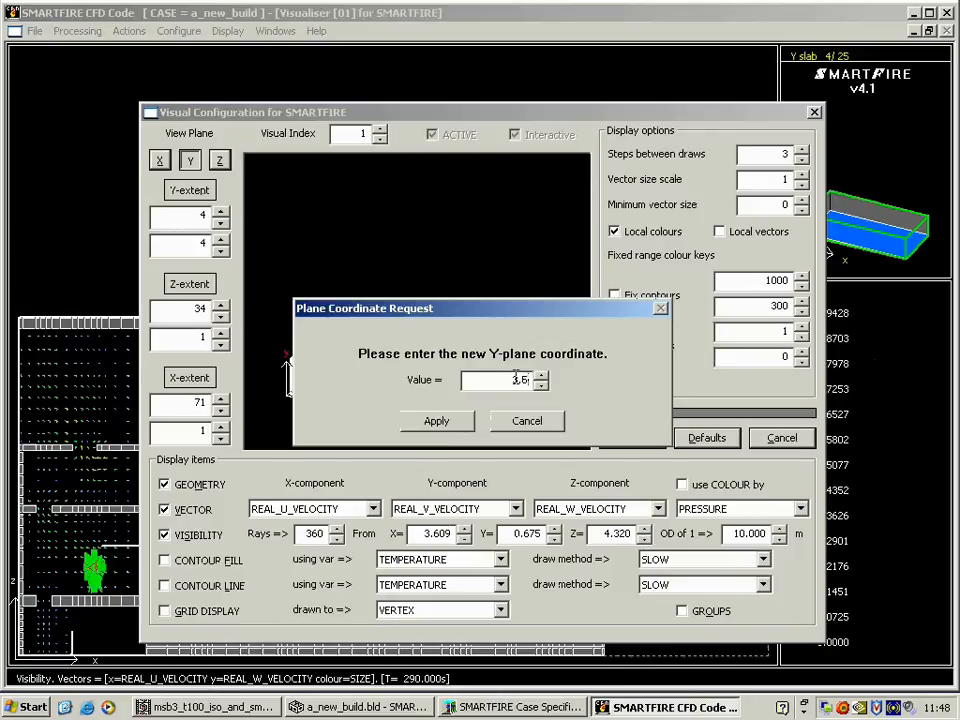
pyautogui.click(458, 421)
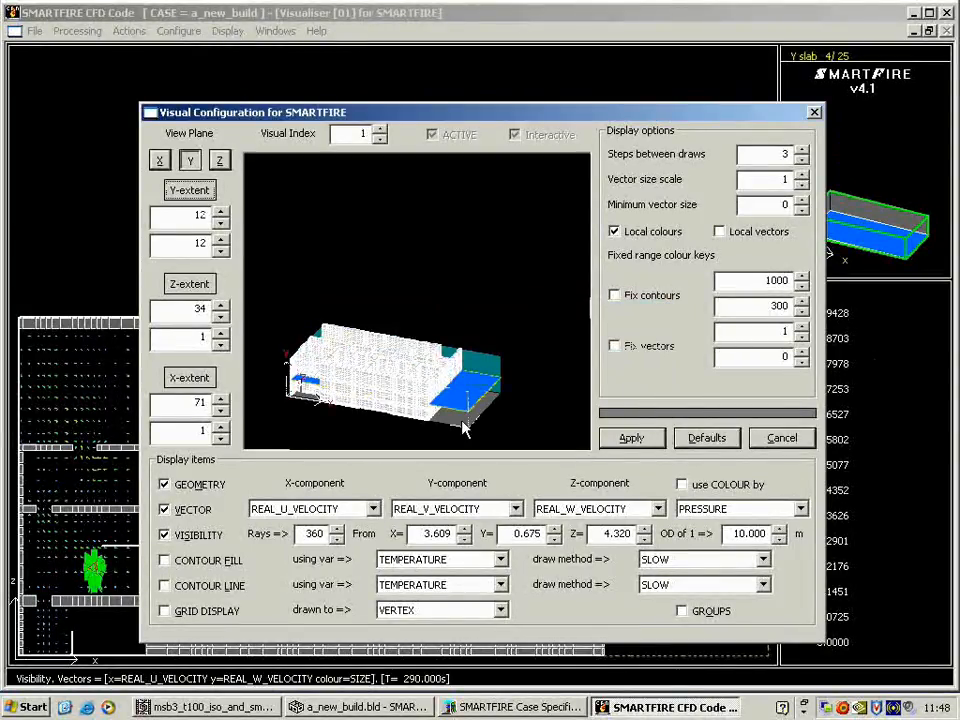
pyautogui.moveTo(463, 427); pyautogui.dragTo(418, 413)
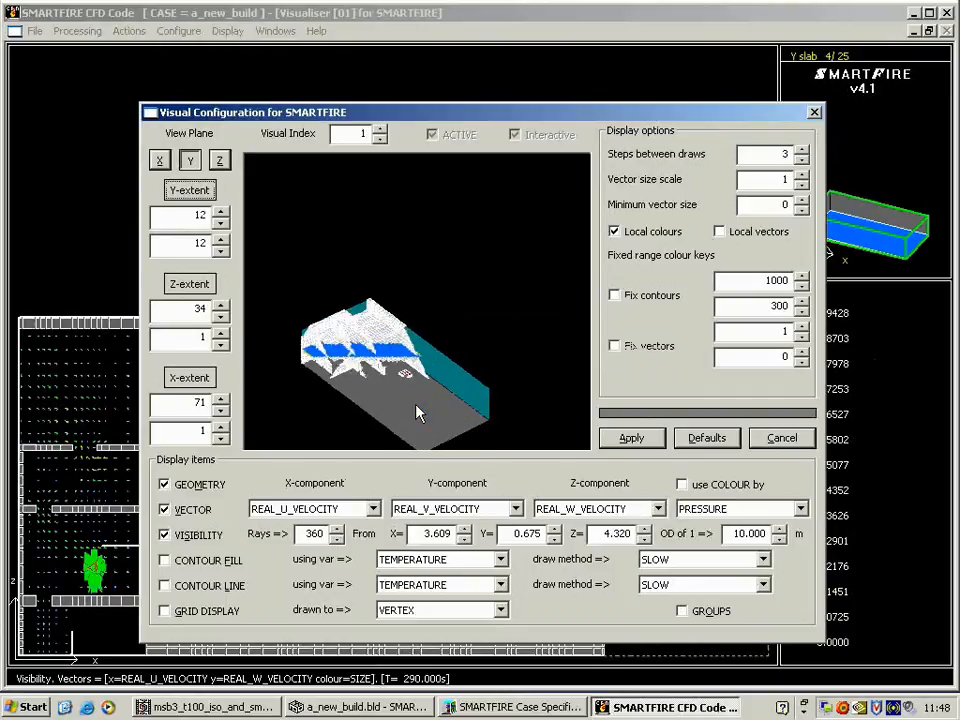
pyautogui.click(622, 440)
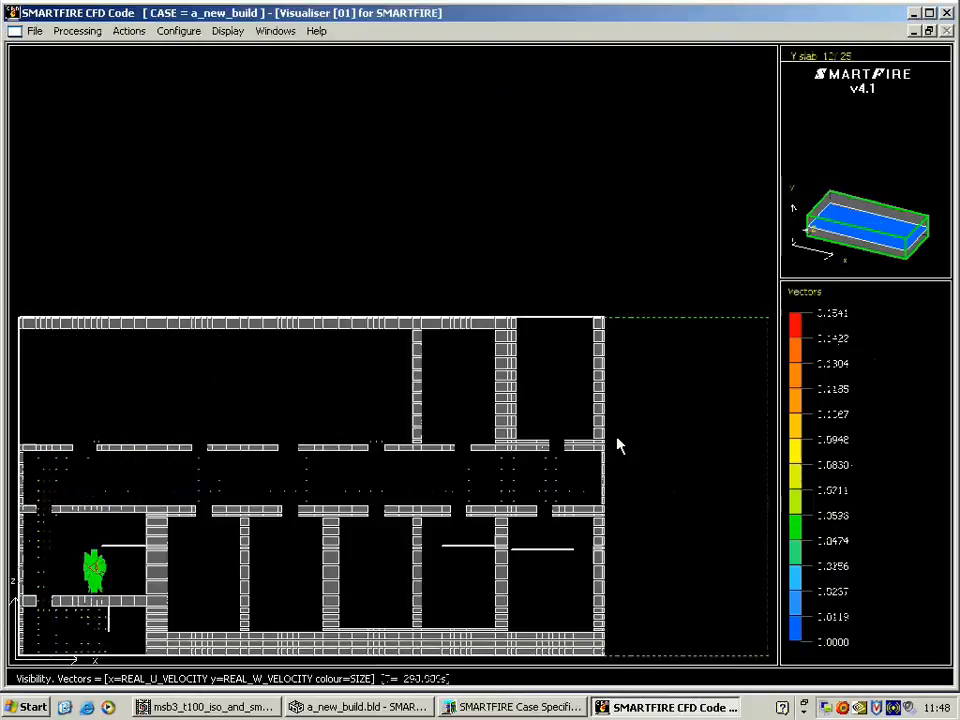
# Examine visibility on this storey from the corridor, the small upper room and the two lower corner rooms, and restore the visualiser window
pyautogui.click(183, 488)
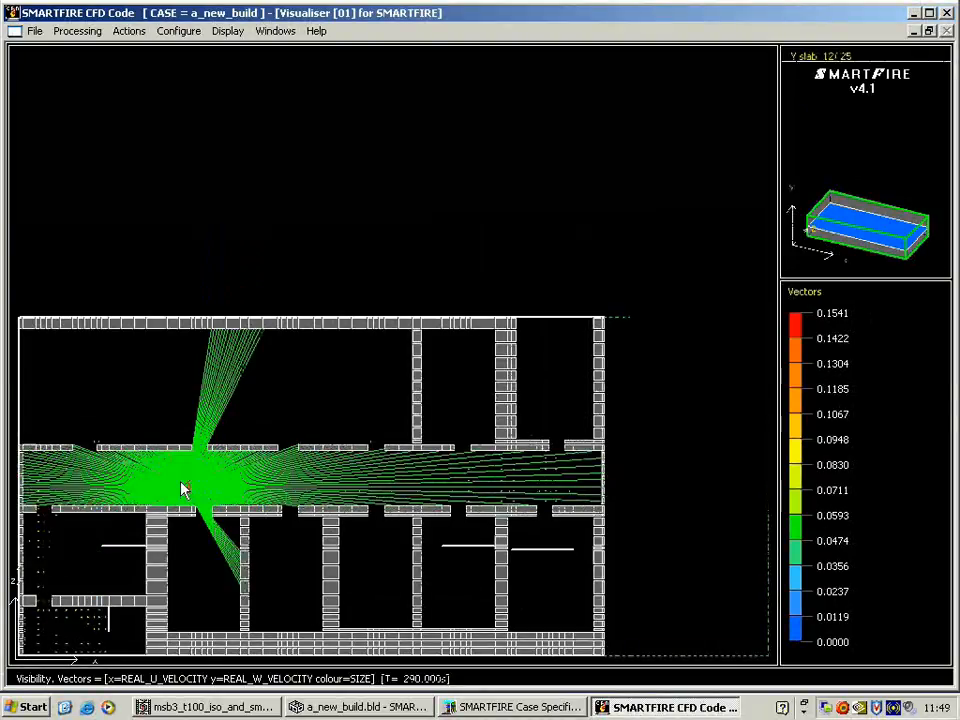
pyautogui.click(455, 409)
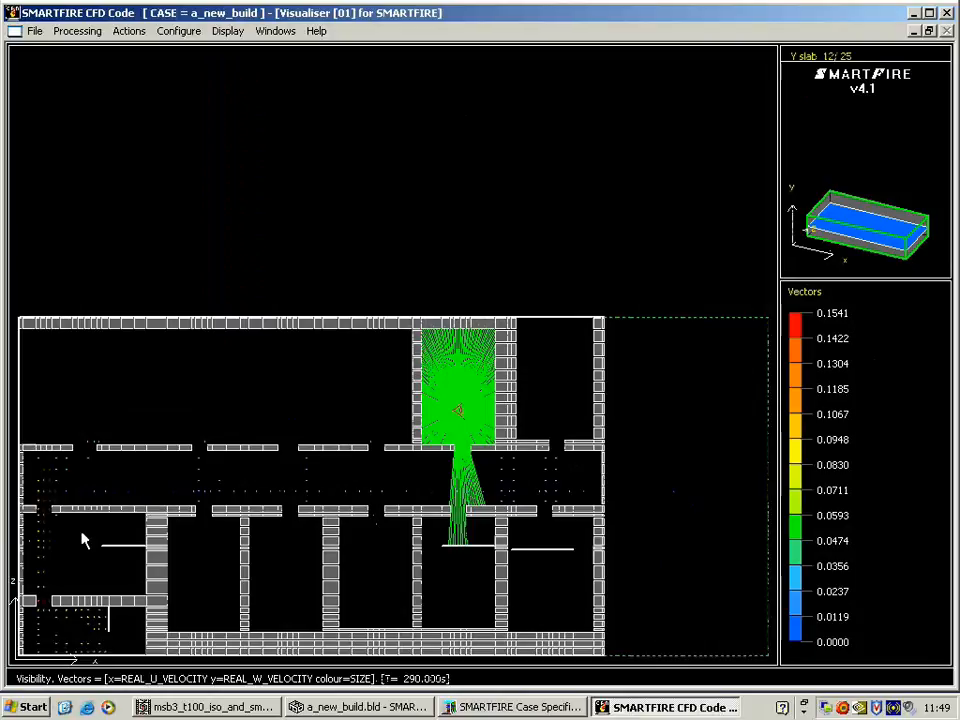
pyautogui.click(83, 537)
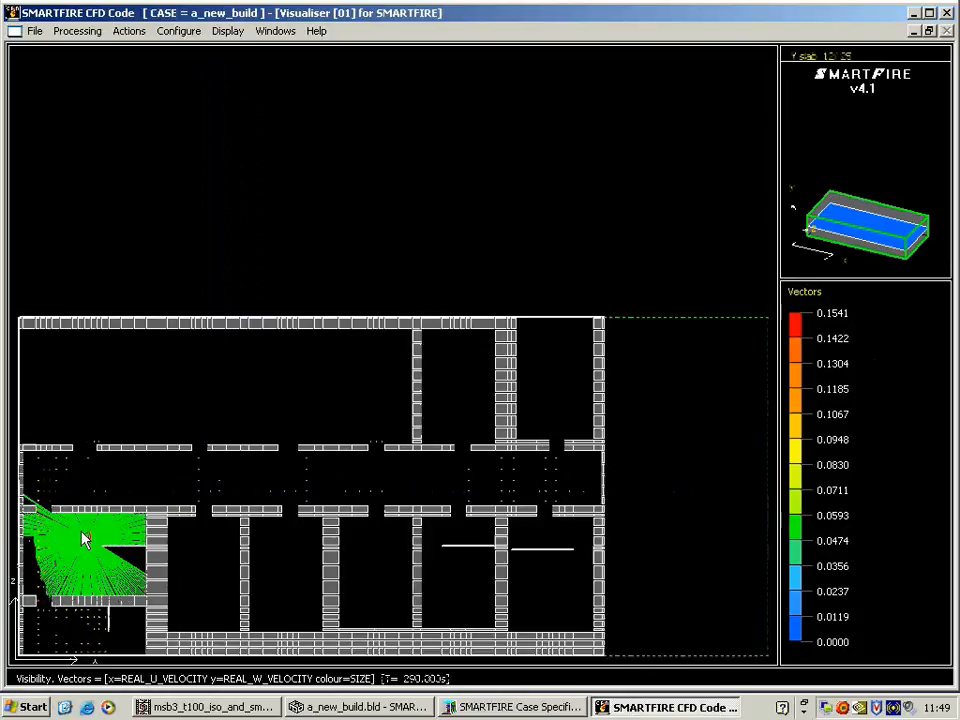
pyautogui.click(61, 640)
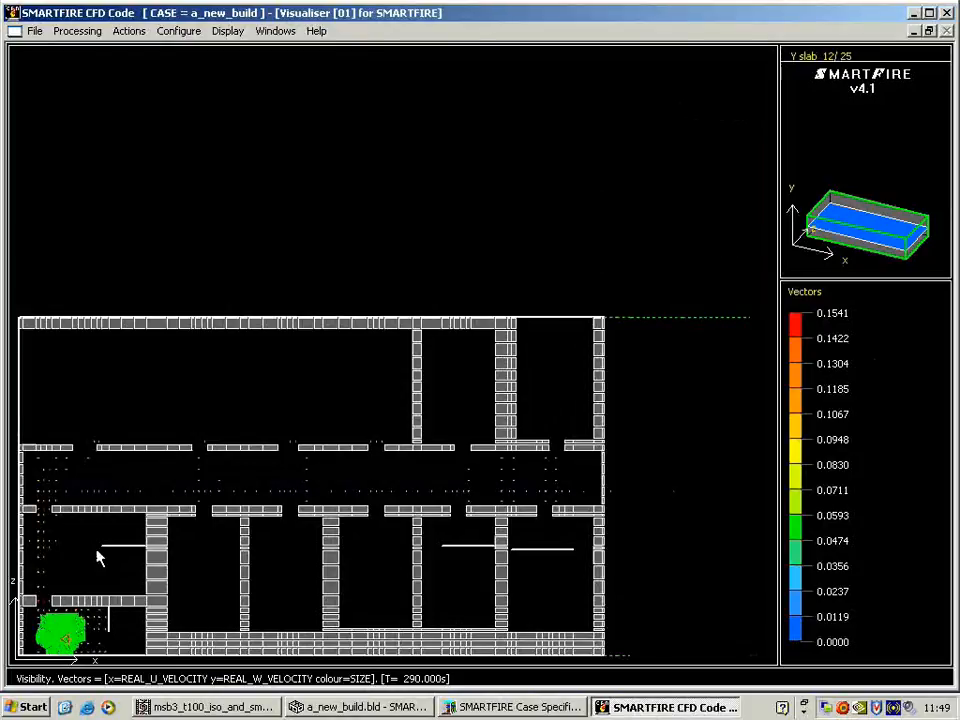
pyautogui.click(929, 31)
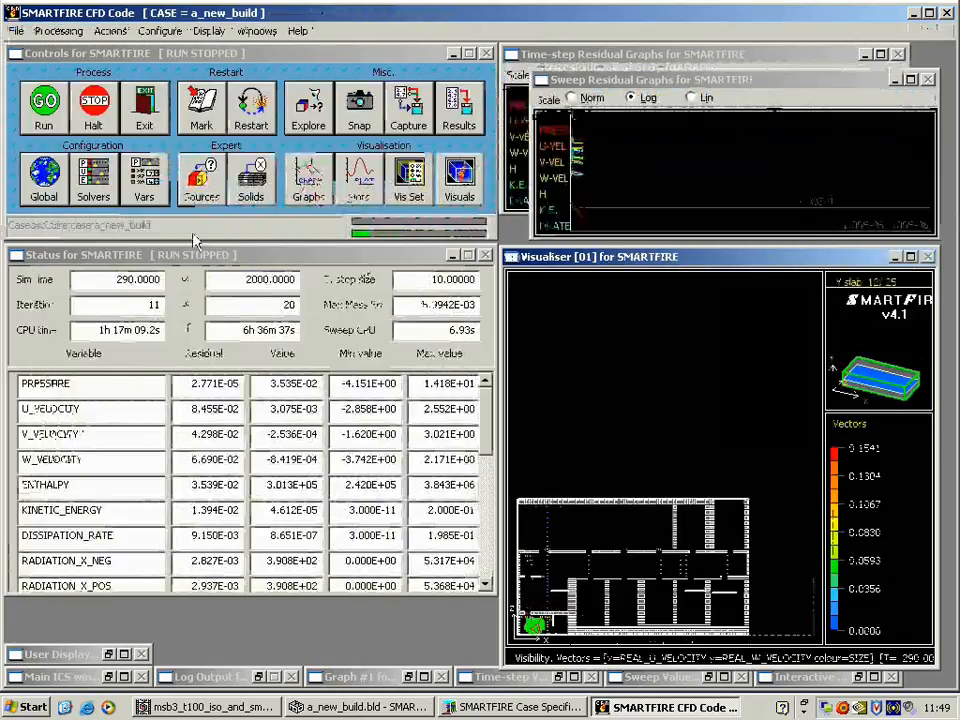
# Switch the visualiser to the X view plane, enable the temperature contour fill, turn off visibility and vectors, and apply
pyautogui.click(398, 195)
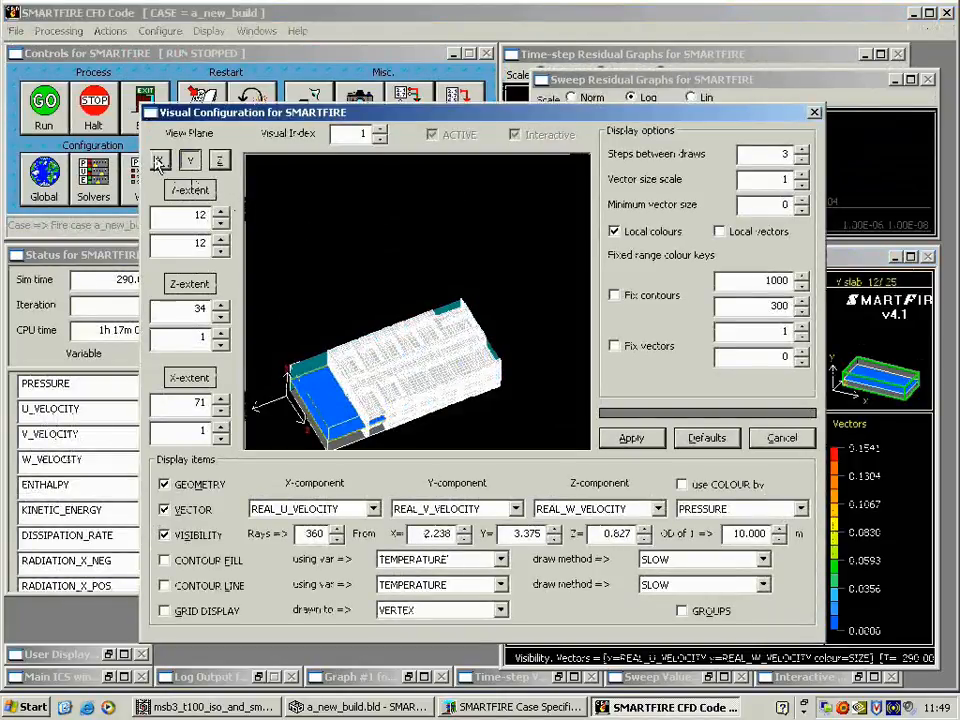
pyautogui.click(160, 163)
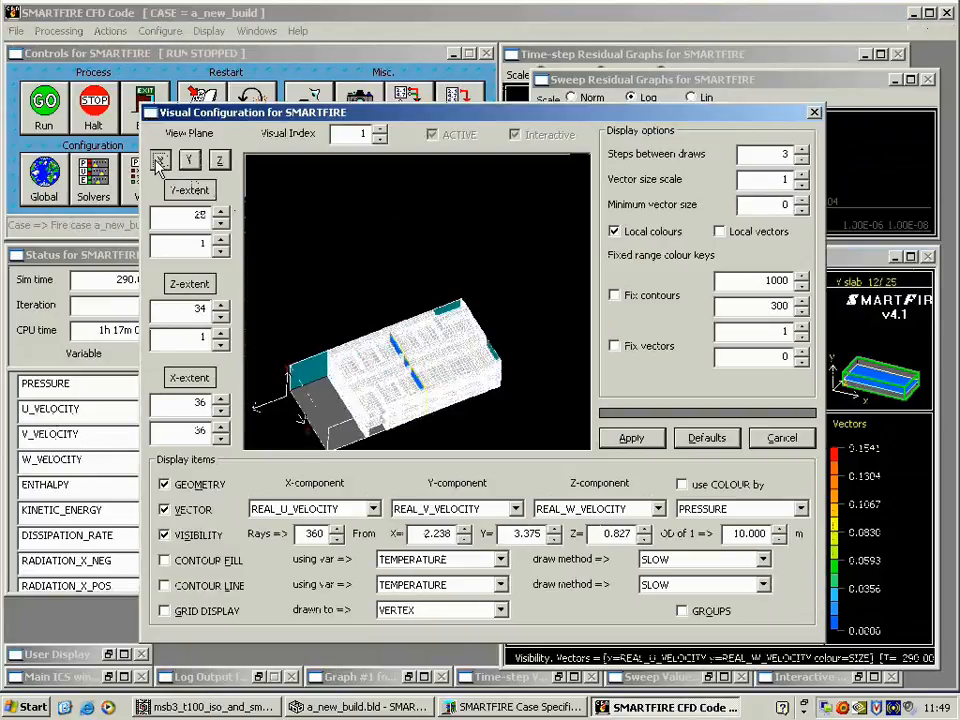
pyautogui.moveTo(302, 388)
pyautogui.mouseDown()
pyautogui.moveTo(427, 382)
pyautogui.moveTo(473, 354)
pyautogui.moveTo(456, 354)
pyautogui.mouseUp()
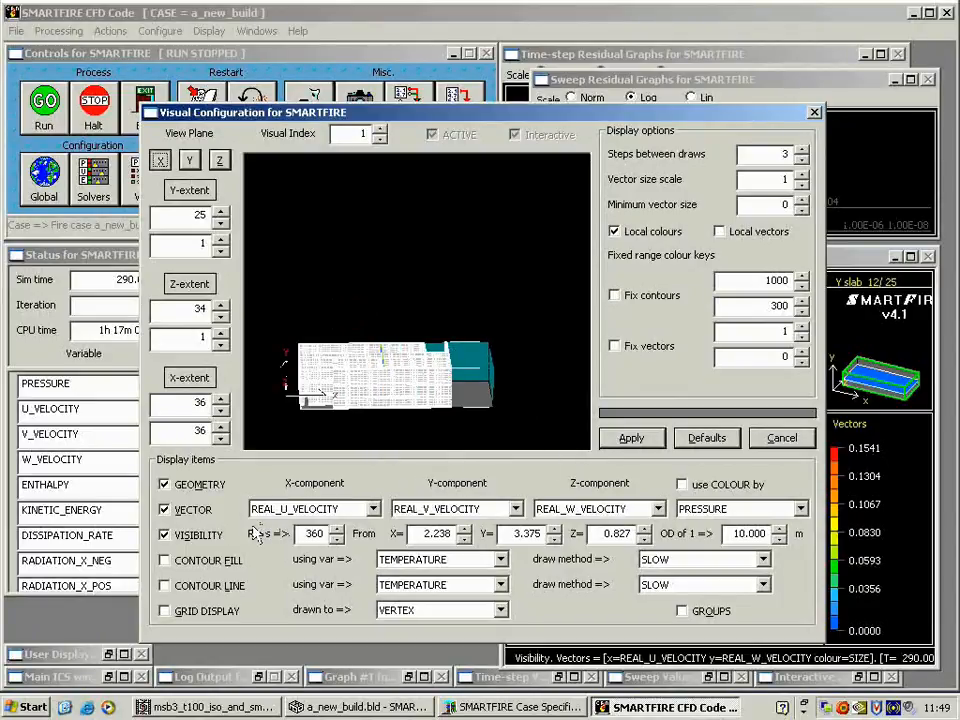
pyautogui.click(185, 560)
pyautogui.click(200, 535)
pyautogui.click(193, 510)
pyautogui.click(634, 438)
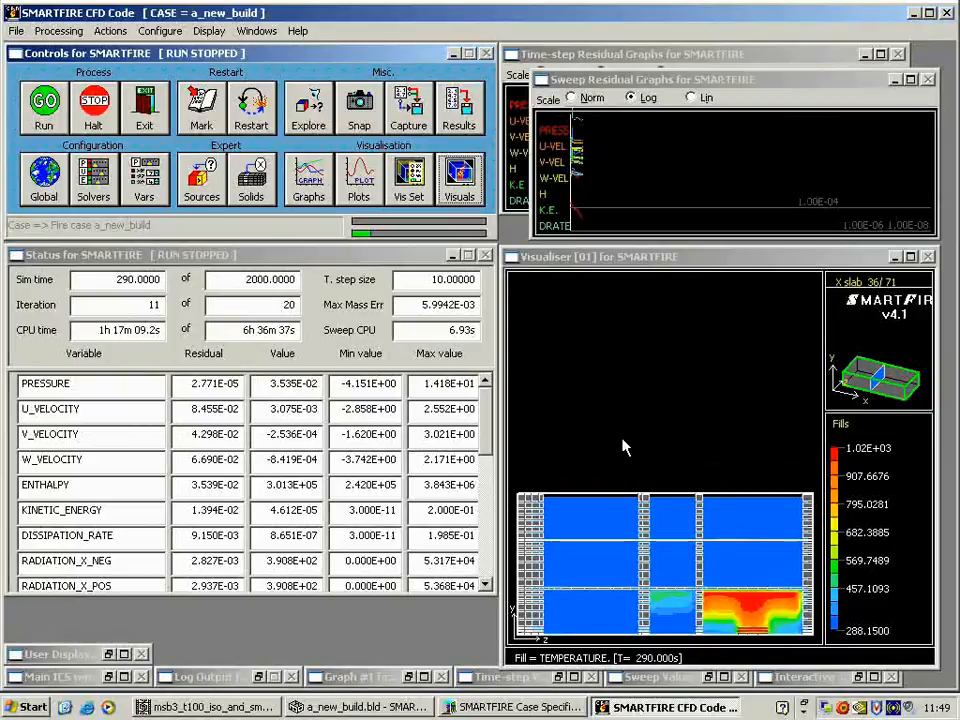
# Open the plume temperature plot definition, orbit its preview to a side view and hide the solids
pyautogui.click(357, 193)
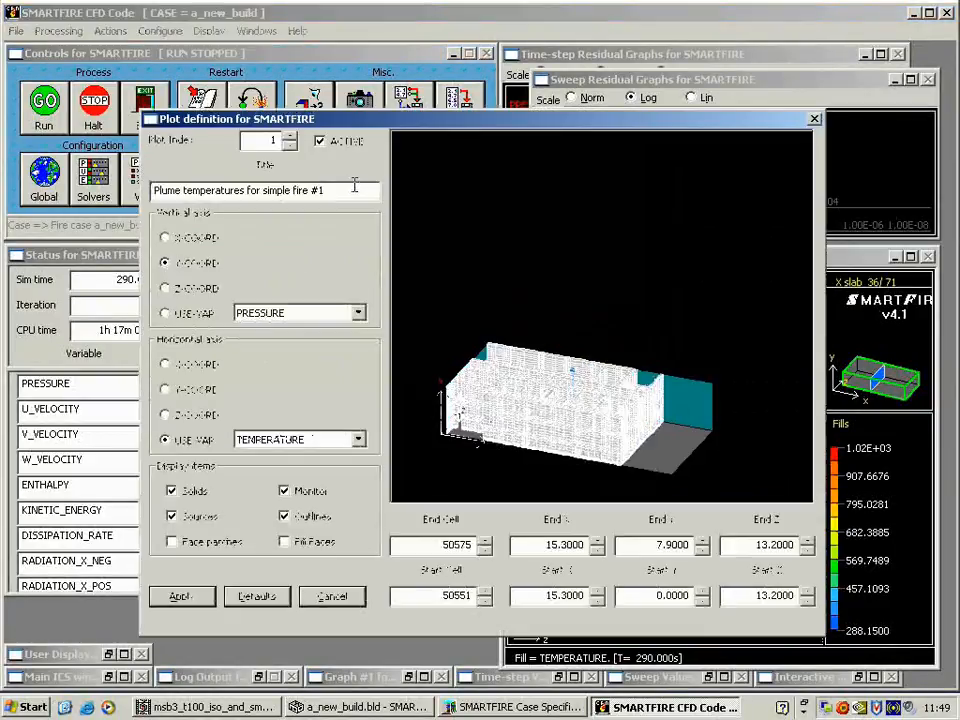
pyautogui.moveTo(643, 406)
pyautogui.mouseDown()
pyautogui.moveTo(577, 417)
pyautogui.moveTo(453, 412)
pyautogui.mouseUp()
pyautogui.moveTo(598, 419); pyautogui.dragTo(565, 421)
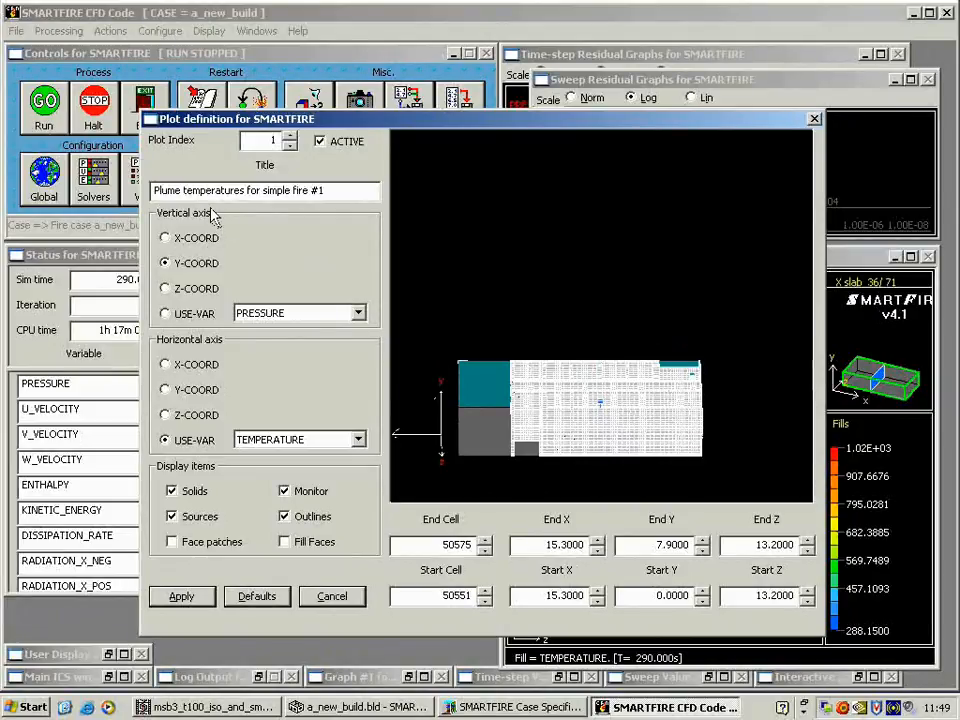
pyautogui.click(196, 492)
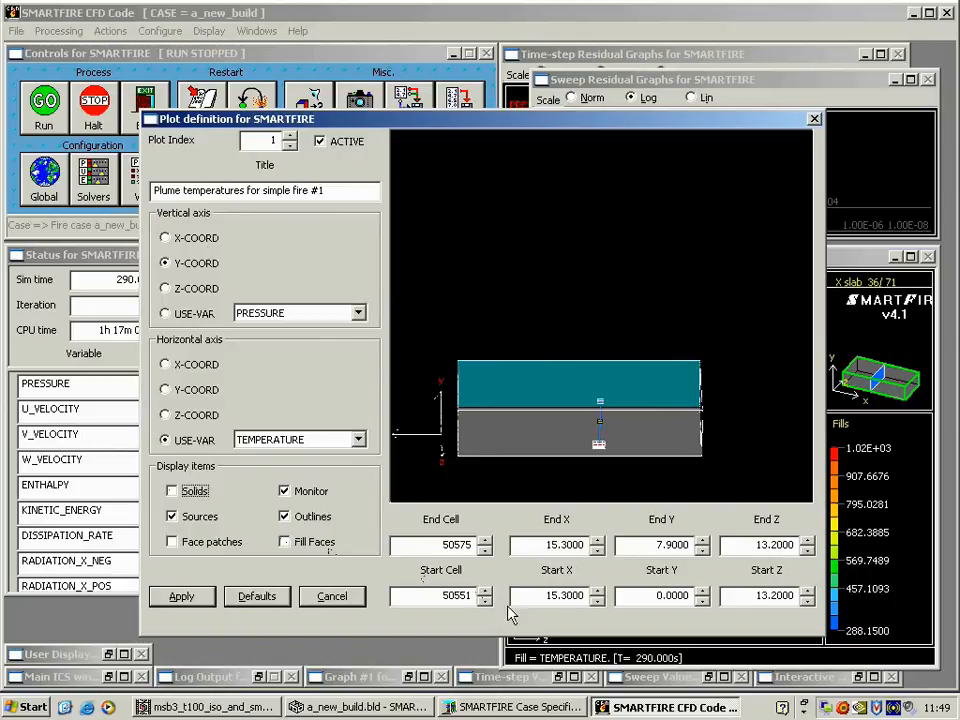
# Set the plot line's end X and start X to 17.3, apply the definition and view the plume temperature graph
pyautogui.click(598, 541)
pyautogui.click(598, 541)
pyautogui.click(598, 541)
pyautogui.click(598, 541)
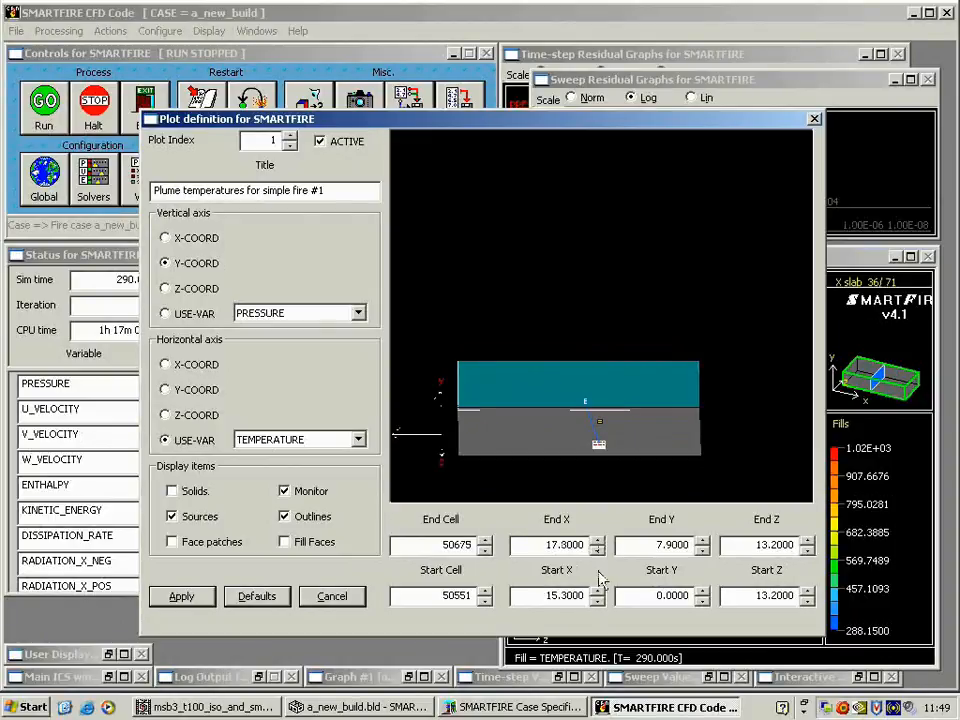
pyautogui.click(598, 592)
pyautogui.click(598, 592)
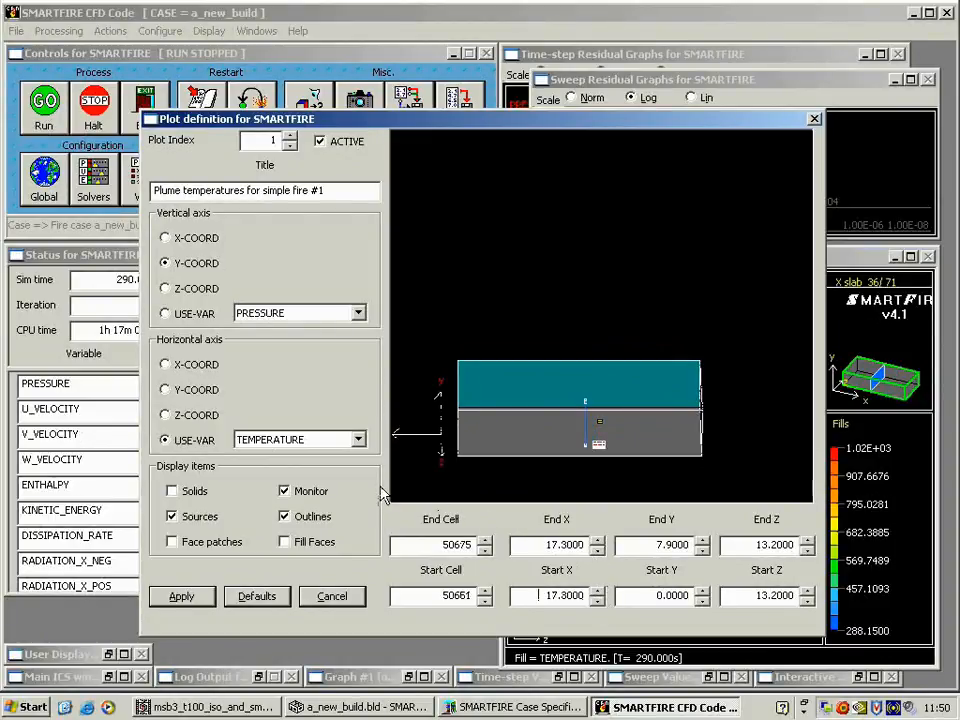
pyautogui.click(183, 597)
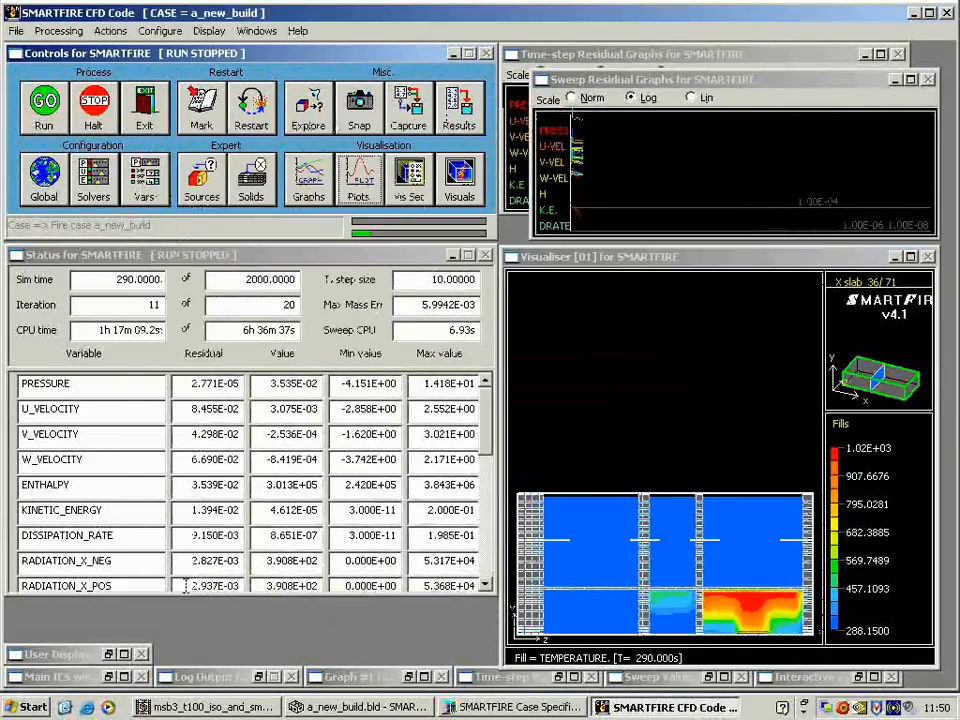
pyautogui.click(408, 679)
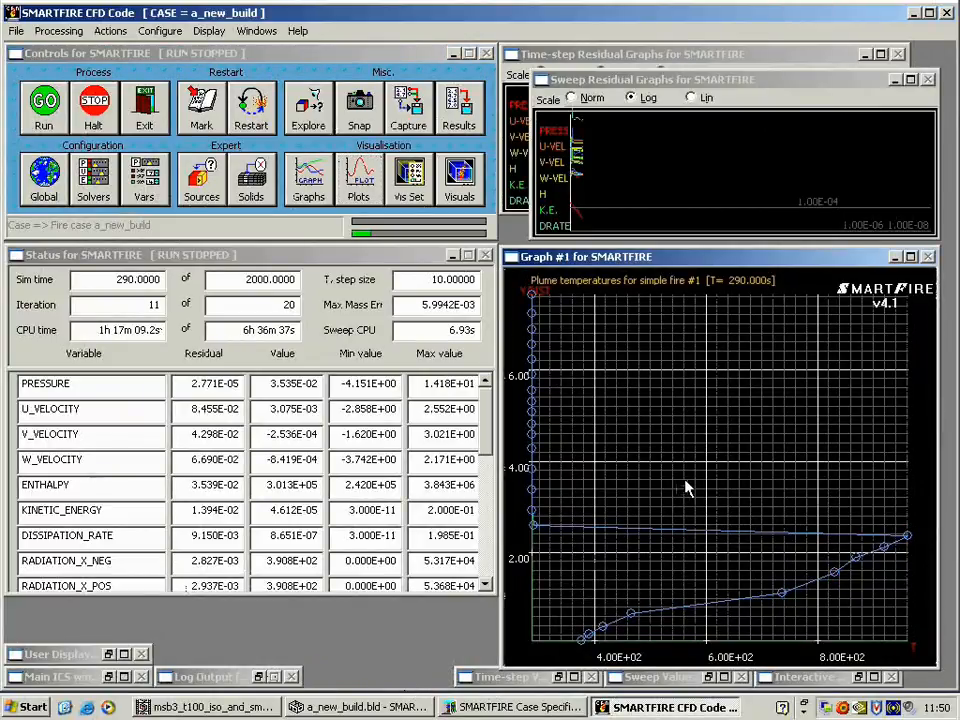
pyautogui.click(896, 258)
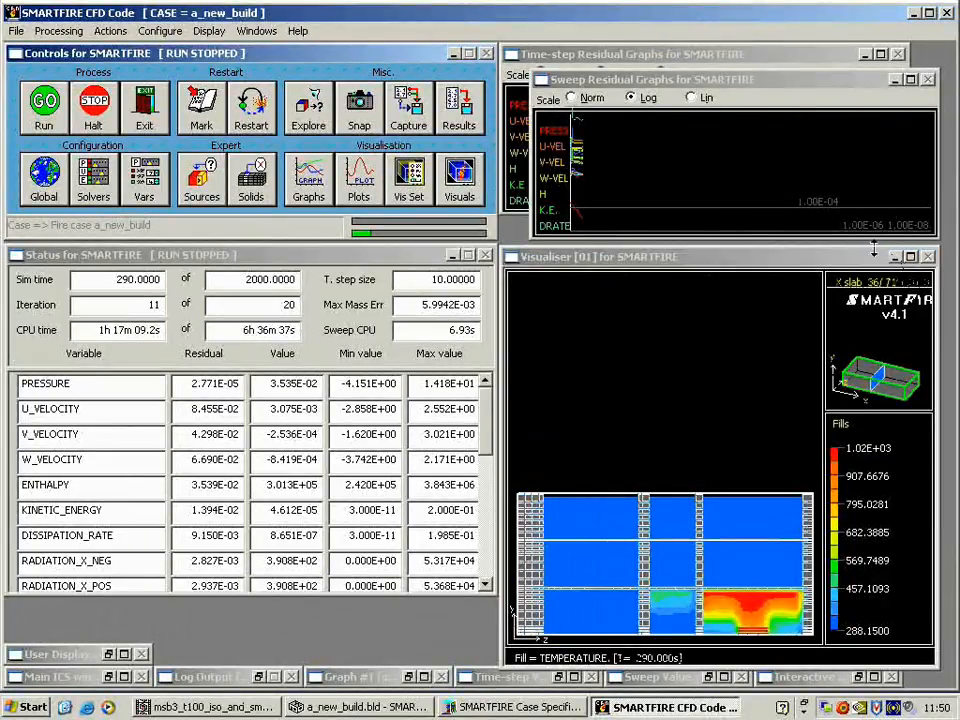
# Open the Data Explorer, enlarge it to show the residuals, and hide sources and solids to expose the monitor cell
pyautogui.click(306, 112)
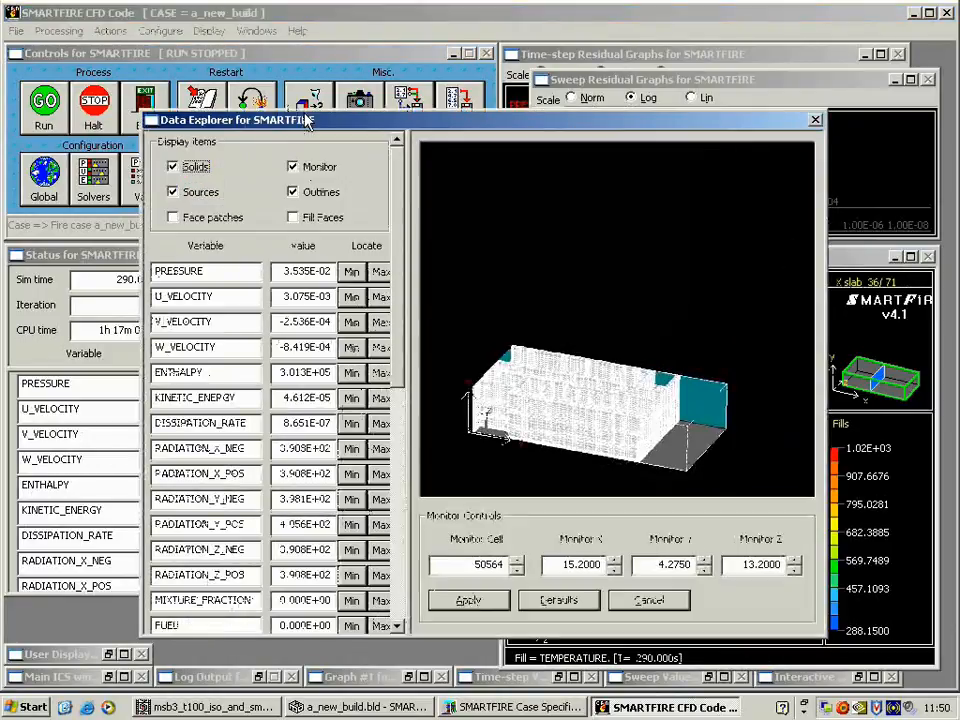
pyautogui.moveTo(306, 122); pyautogui.dragTo(194, 63)
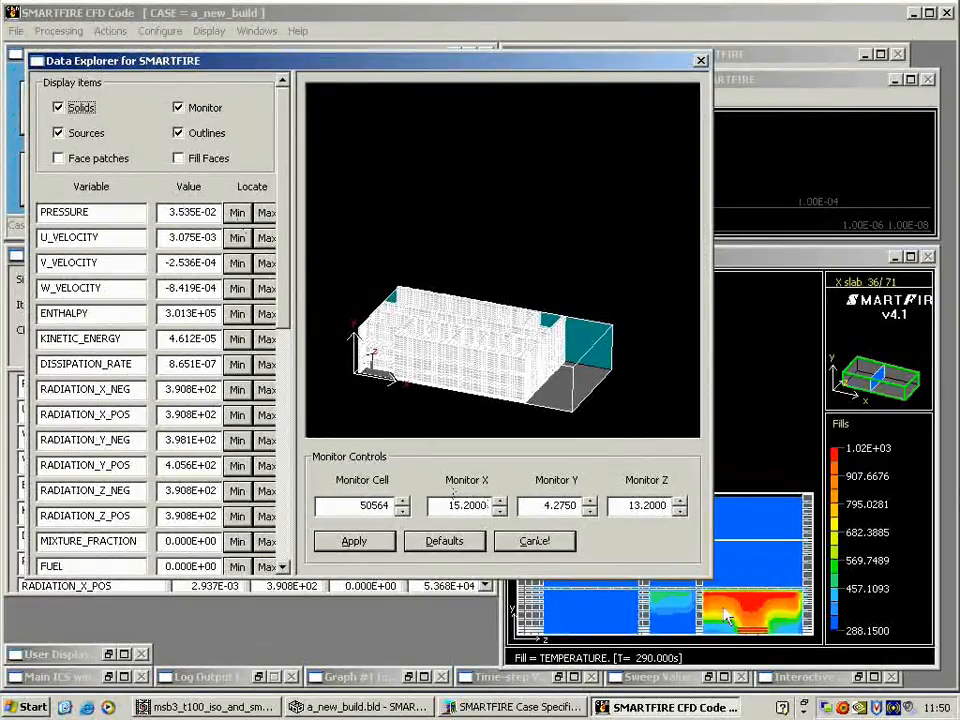
pyautogui.moveTo(710, 576); pyautogui.dragTo(934, 681)
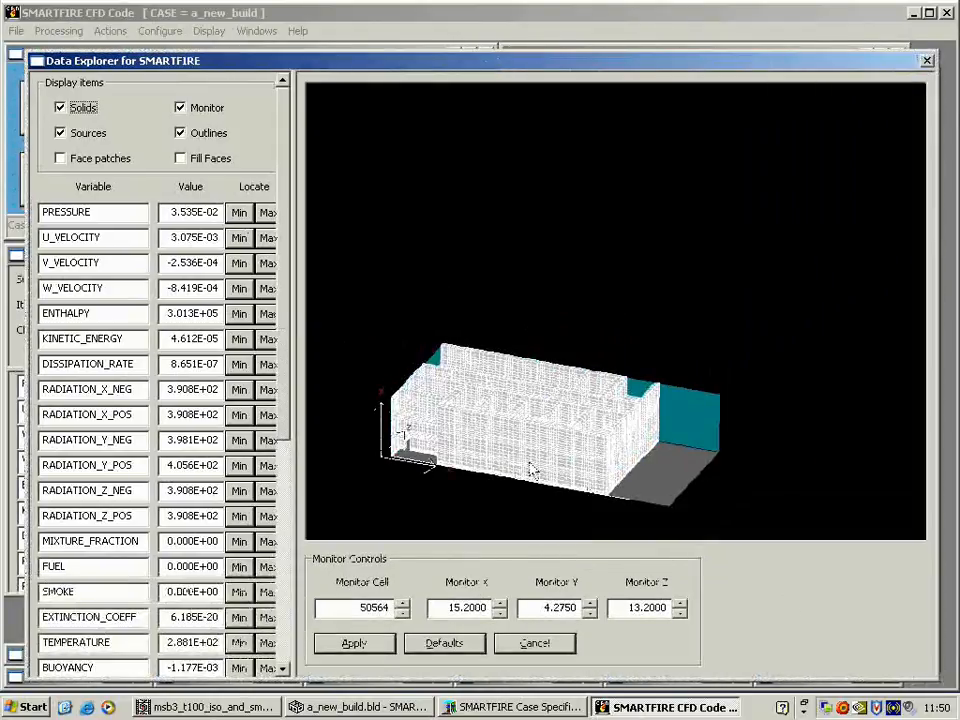
pyautogui.moveTo(295, 346); pyautogui.dragTo(438, 360)
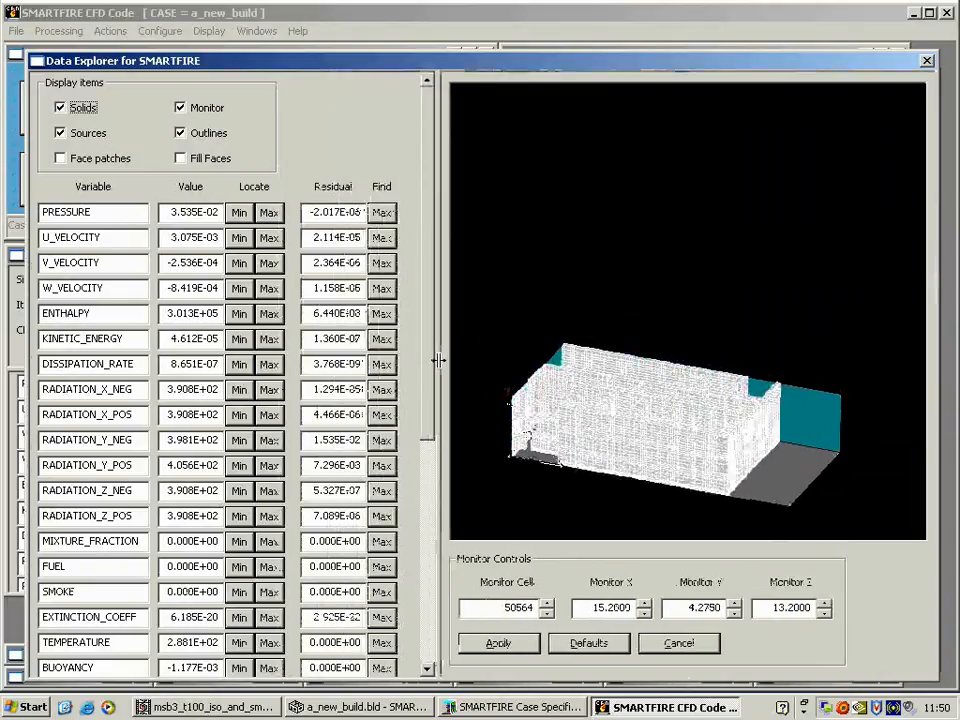
pyautogui.click(62, 134)
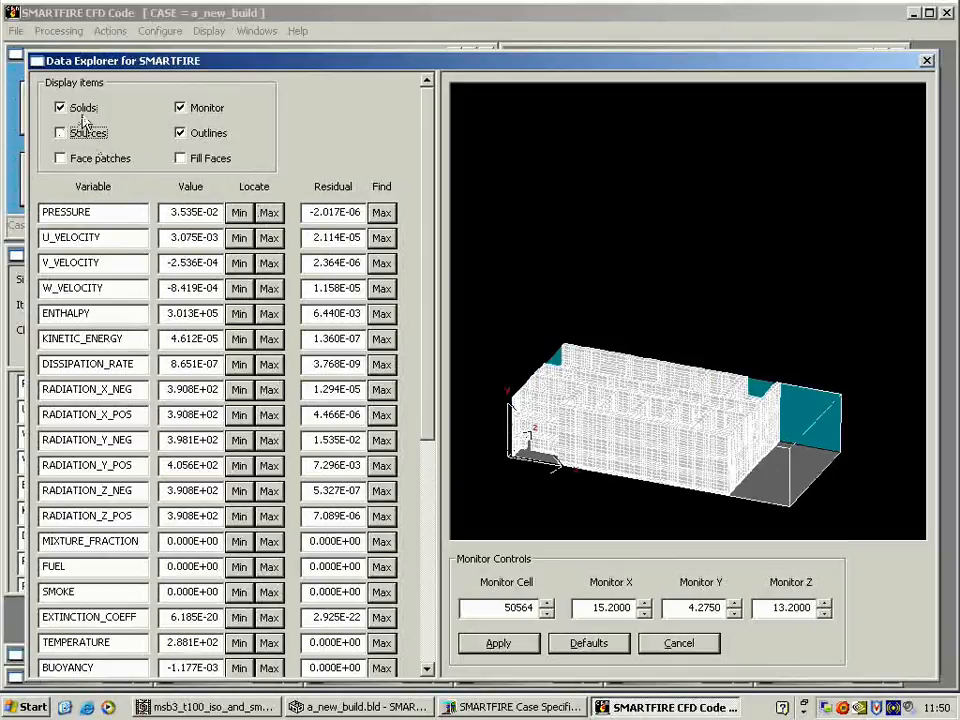
pyautogui.click(82, 110)
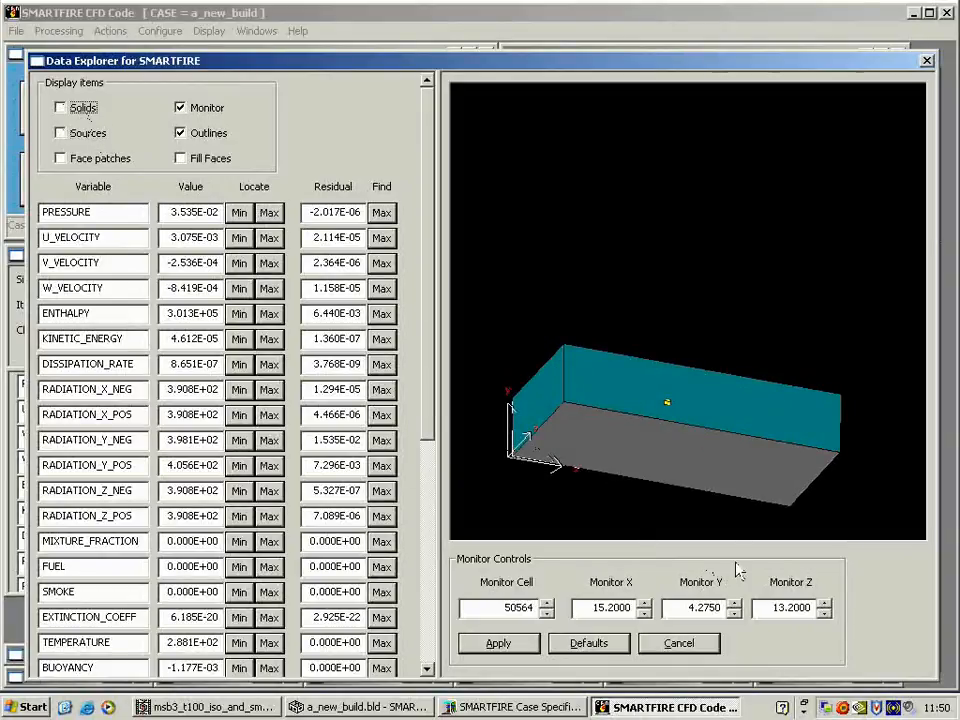
pyautogui.moveTo(755, 492); pyautogui.dragTo(733, 395)
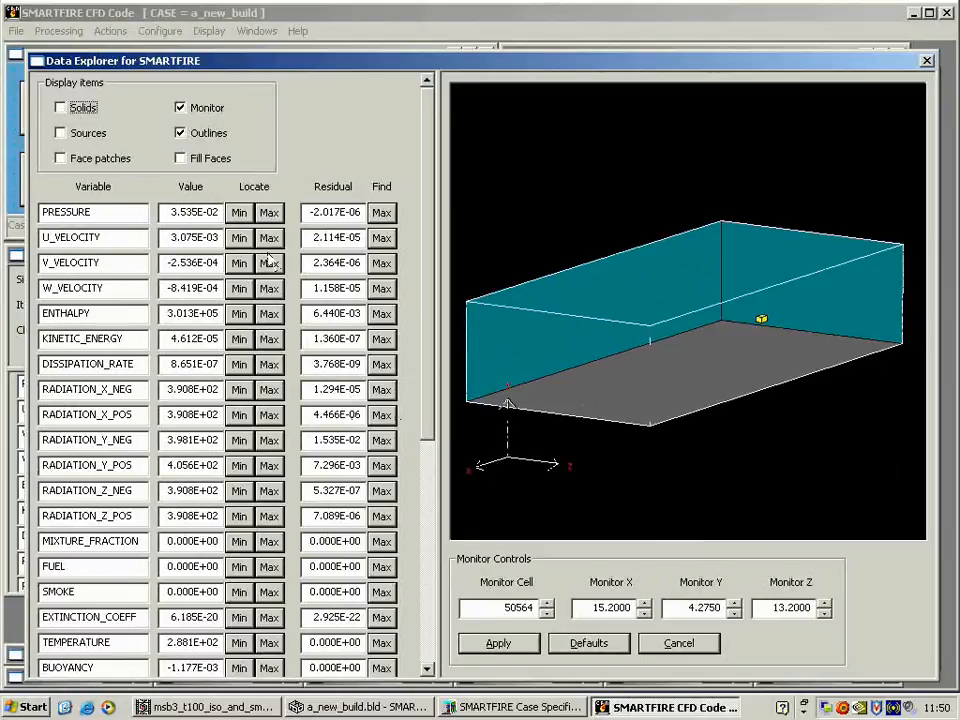
# Locate the cells with maximum pressure, enthalpy and fuel, and the cell with minimum density
pyautogui.click(268, 214)
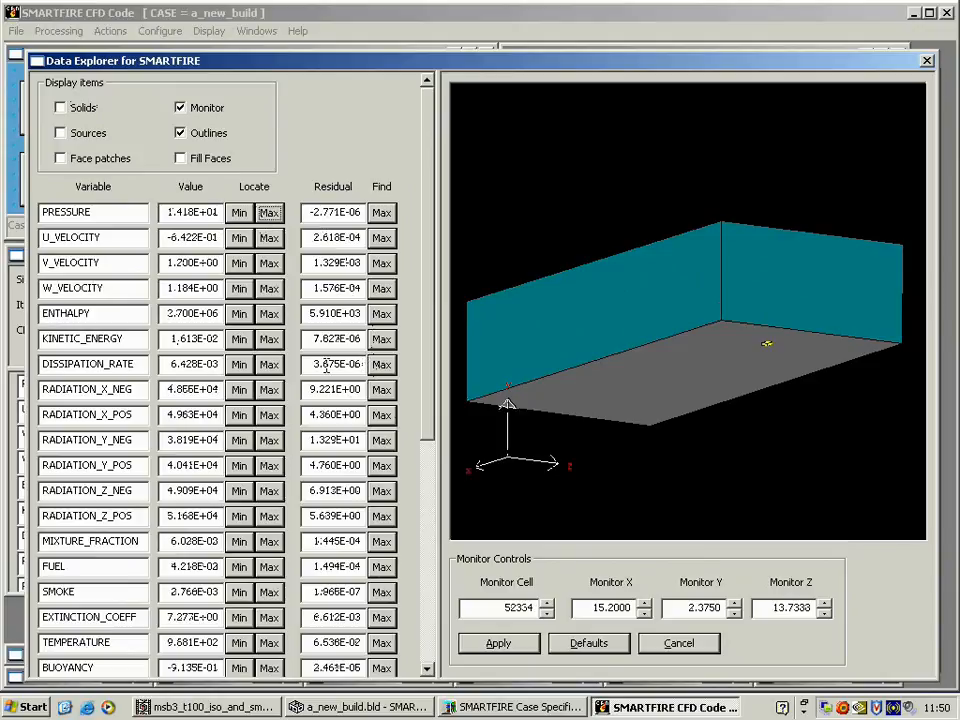
pyautogui.click(276, 316)
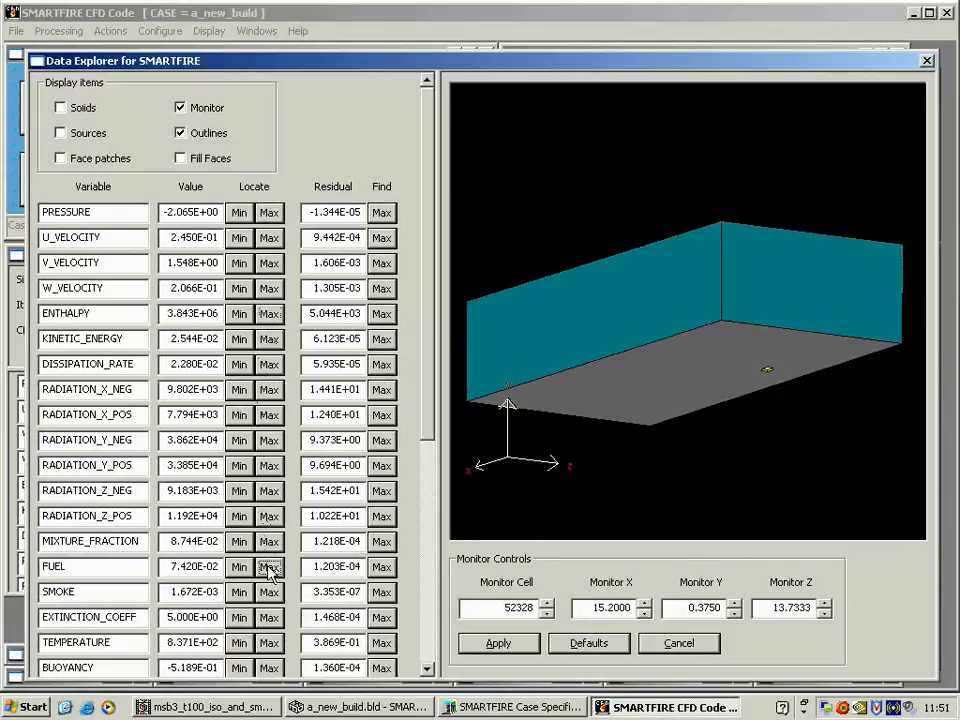
pyautogui.moveTo(431, 429); pyautogui.dragTo(432, 549)
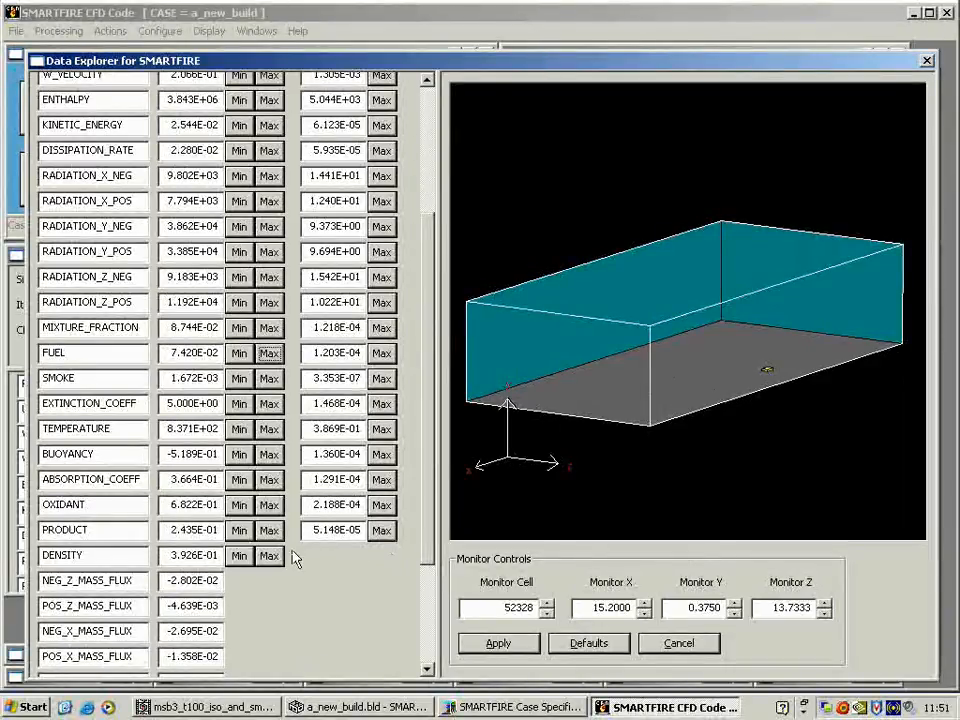
pyautogui.click(244, 562)
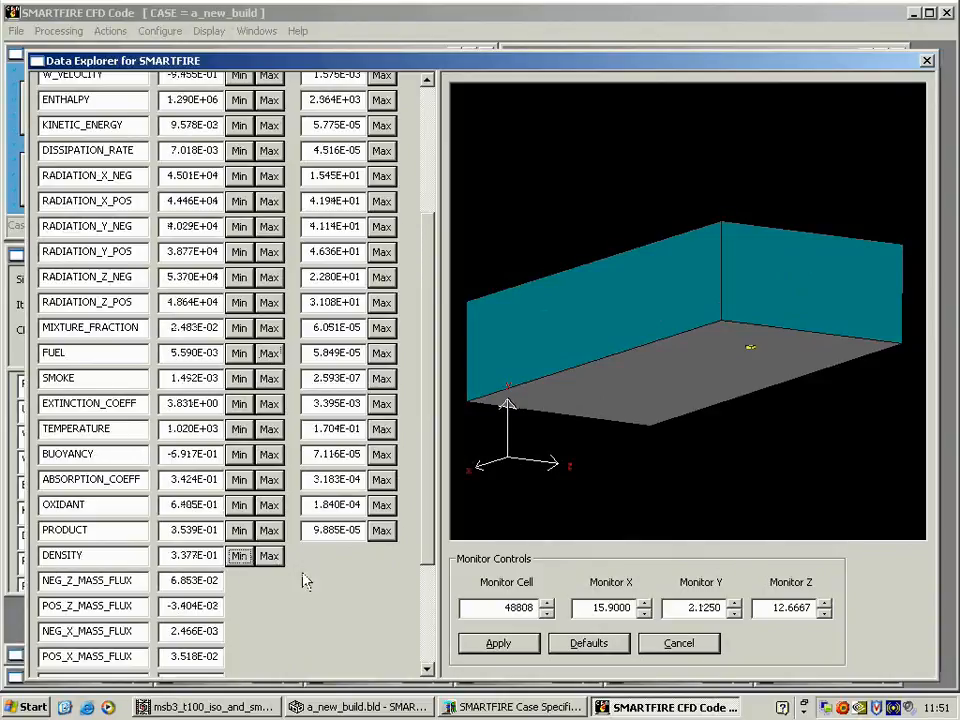
# Raise the monitor cell to Y 3.825 to inspect the variable values on the storey above
pyautogui.click(735, 605)
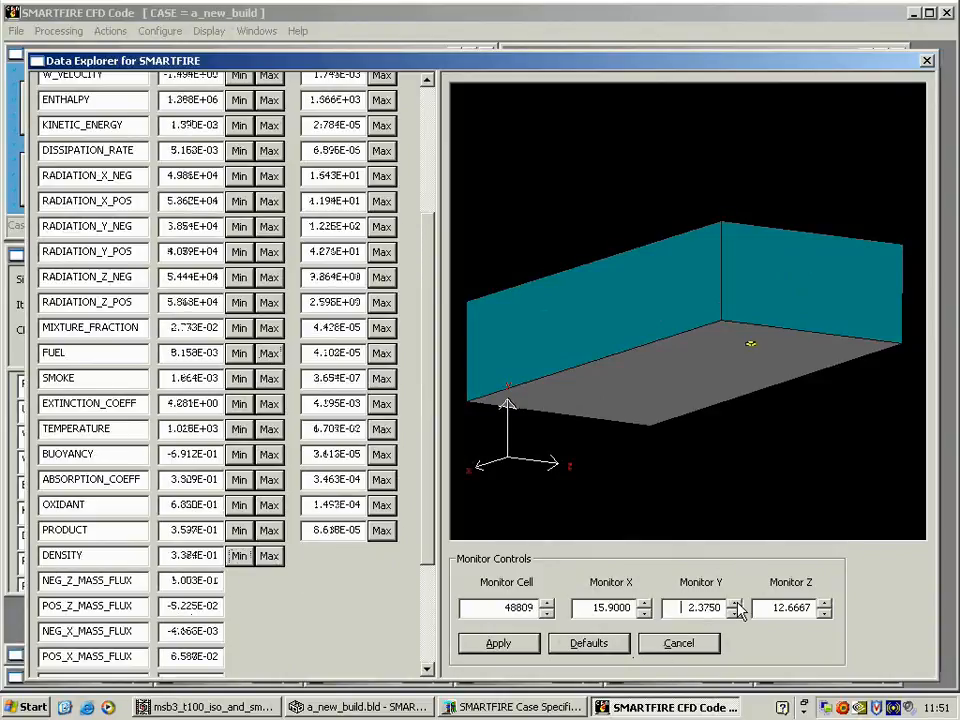
pyautogui.click(735, 605)
pyautogui.click(735, 605)
pyautogui.click(735, 605)
pyautogui.click(736, 605)
pyautogui.click(737, 604)
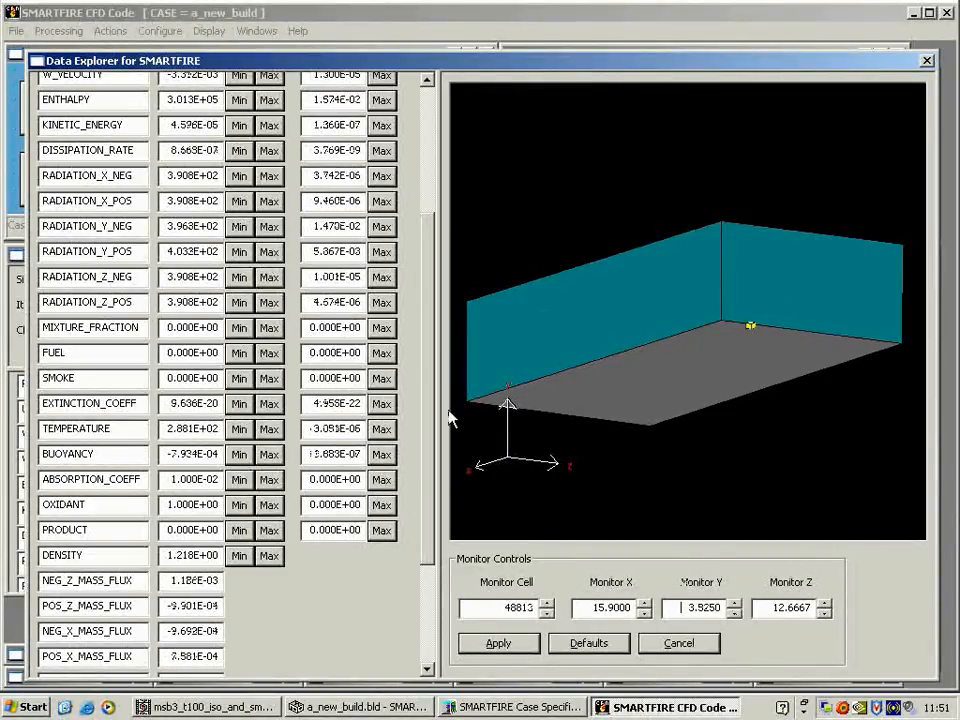
# Move the monitor cell to Z 15.6666, inspect the variable values there and cancel the Data Explorer
pyautogui.moveTo(432, 408); pyautogui.dragTo(431, 278)
pyautogui.click(825, 605)
pyautogui.click(825, 605)
pyautogui.click(825, 605)
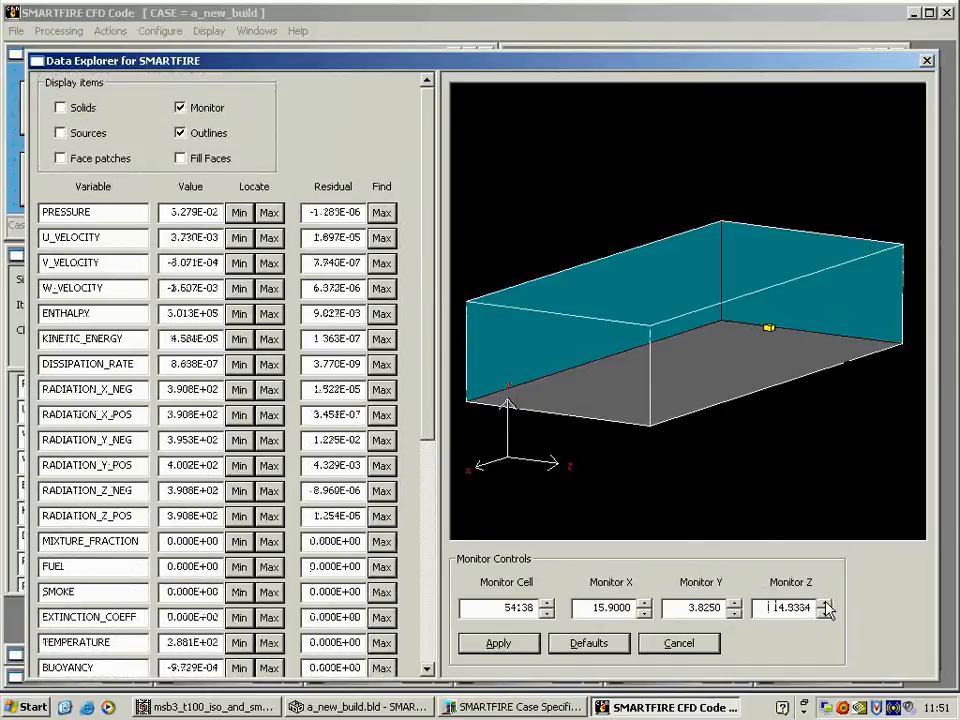
pyautogui.click(825, 605)
pyautogui.click(825, 603)
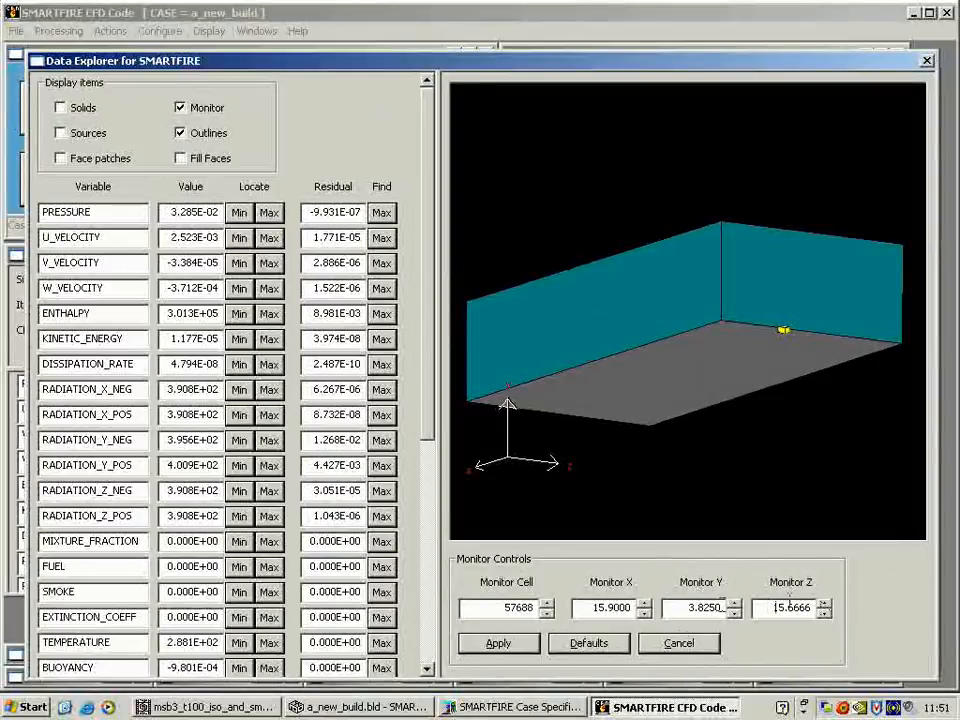
pyautogui.click(650, 647)
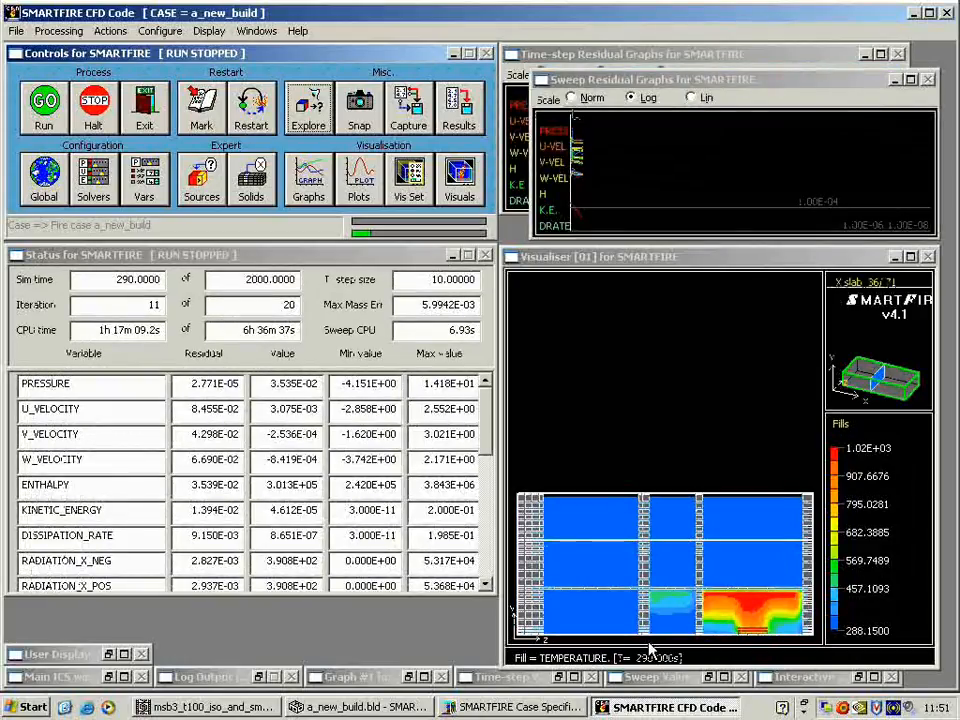
# Review the data capture settings for output files, result files and automatic outputs, and cancel without changing them
pyautogui.click(409, 108)
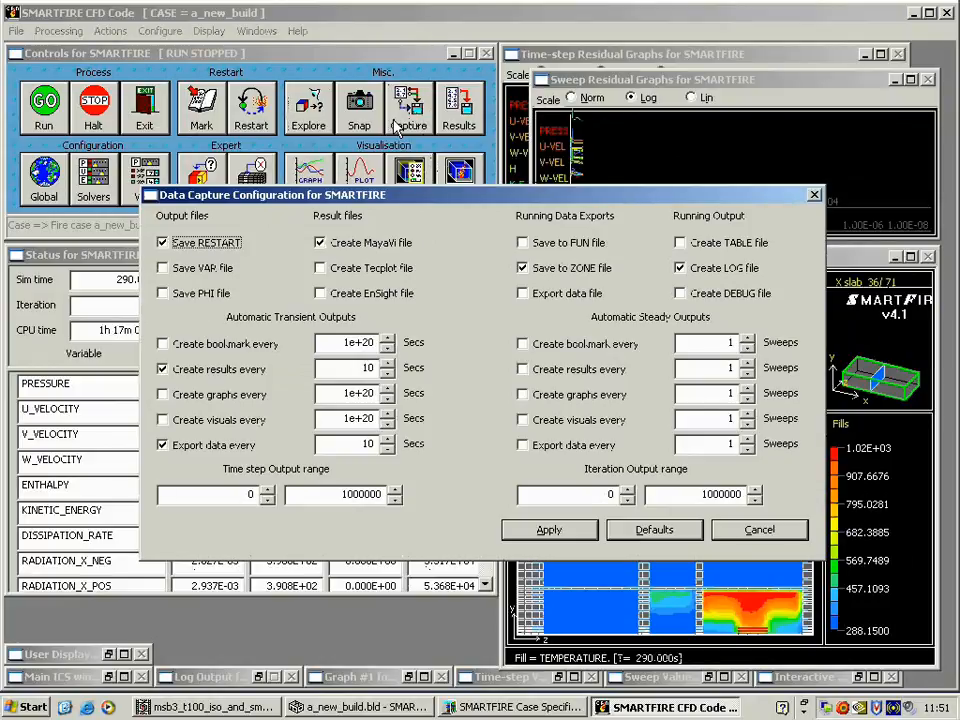
pyautogui.click(730, 540)
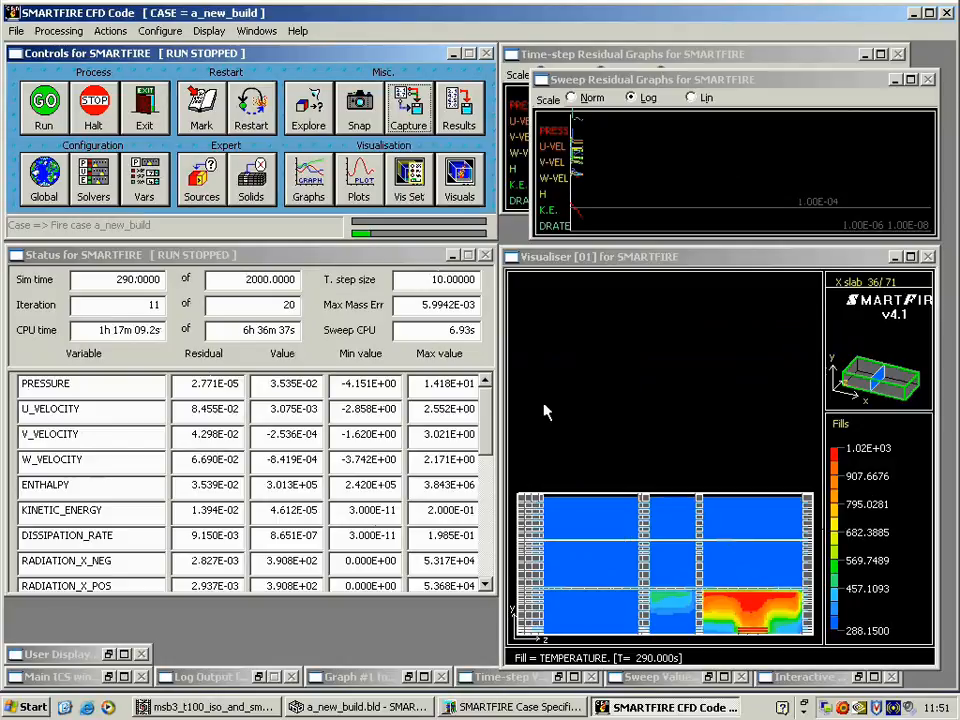
# Save restart files for the current simulation state, view the restart database contents and cancel without restarting
pyautogui.click(203, 118)
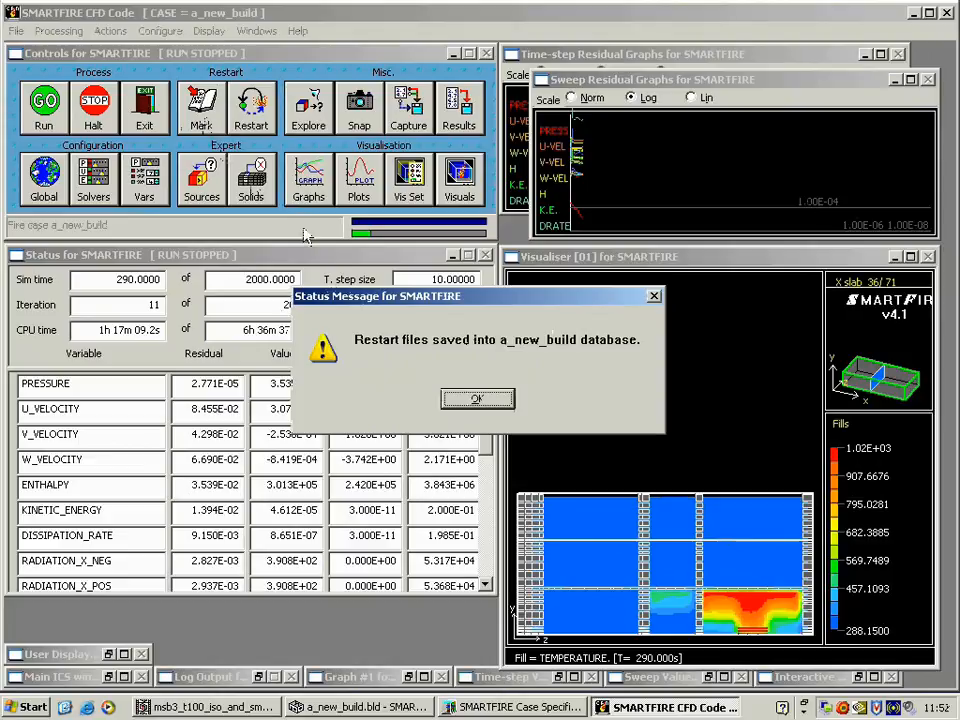
pyautogui.click(476, 399)
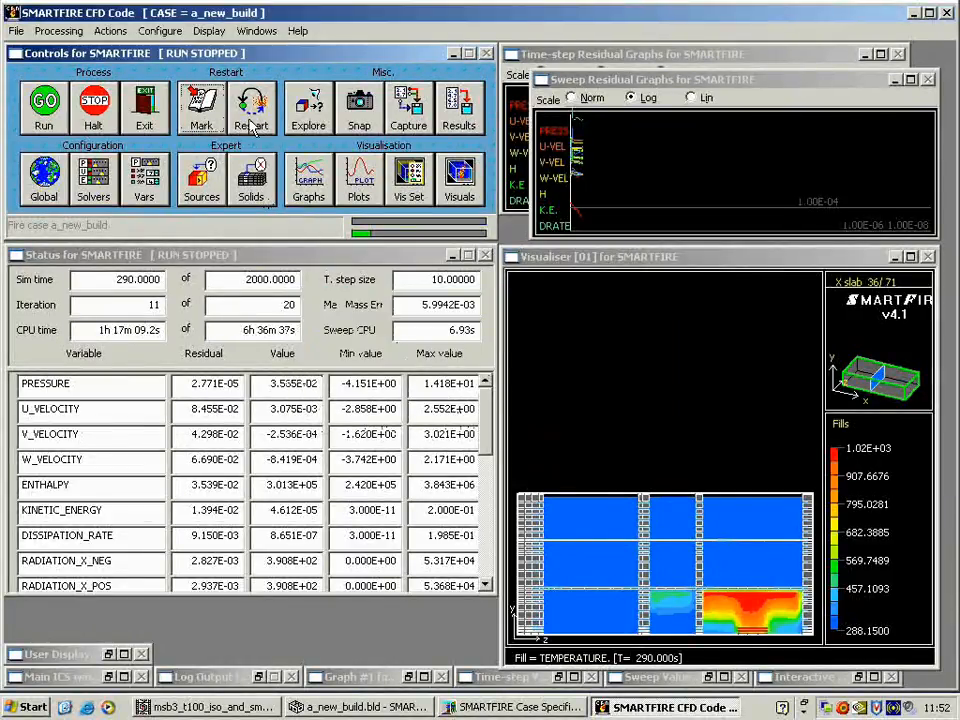
pyautogui.click(252, 122)
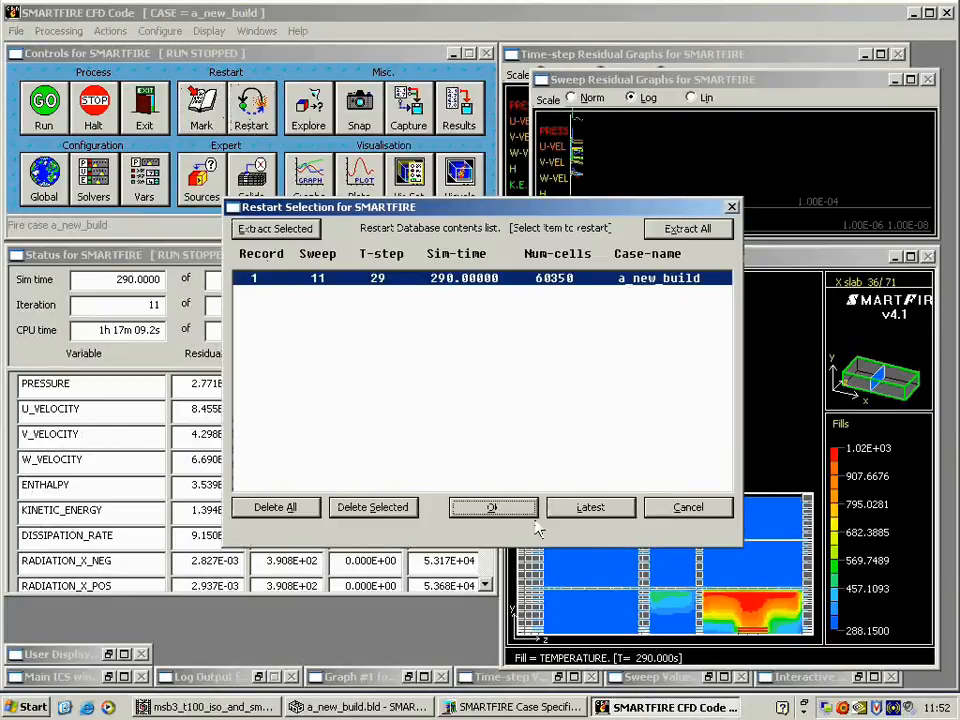
pyautogui.click(672, 515)
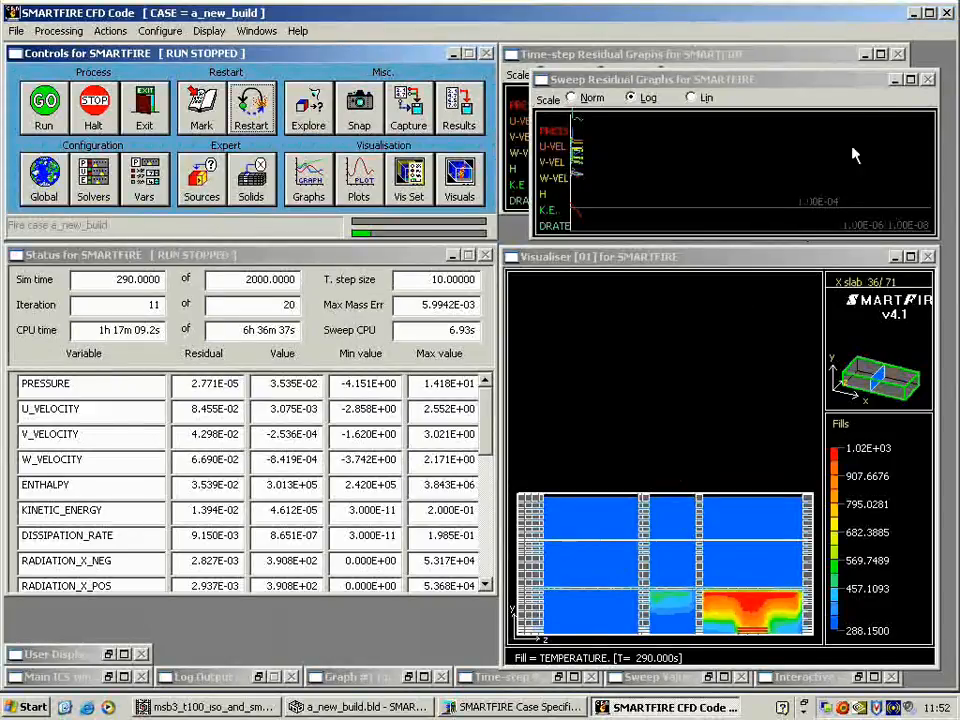
# Minimise the CFD Code window, launch SMARTFIRE Data View from the desktop and import the building's VRML file from the a_new_build folder
pyautogui.click(913, 14)
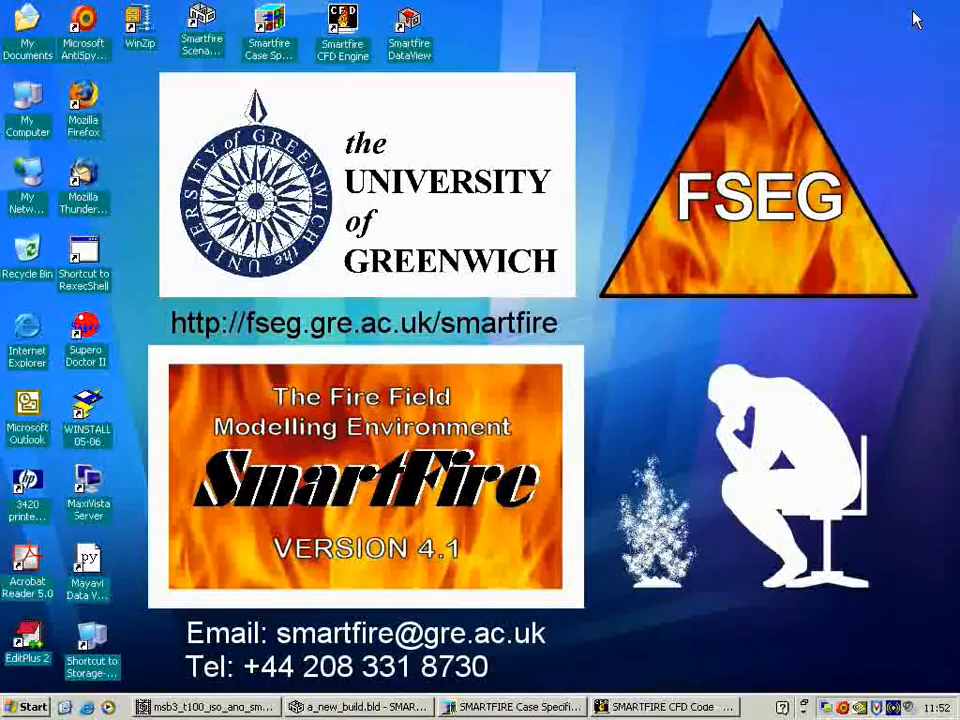
pyautogui.click(409, 29)
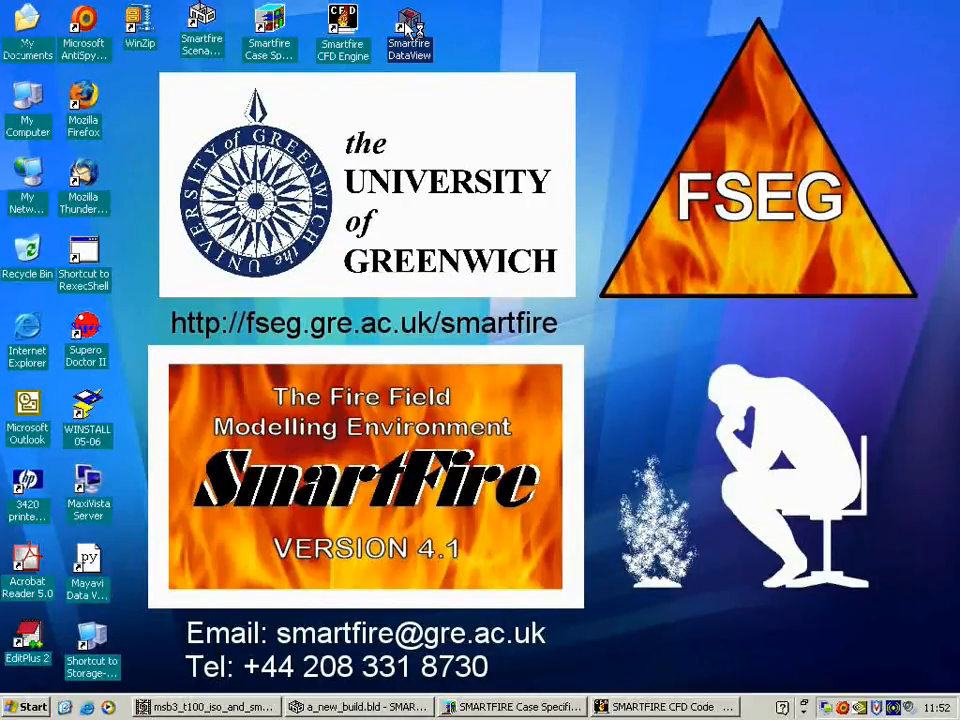
pyautogui.doubleClick(410, 28)
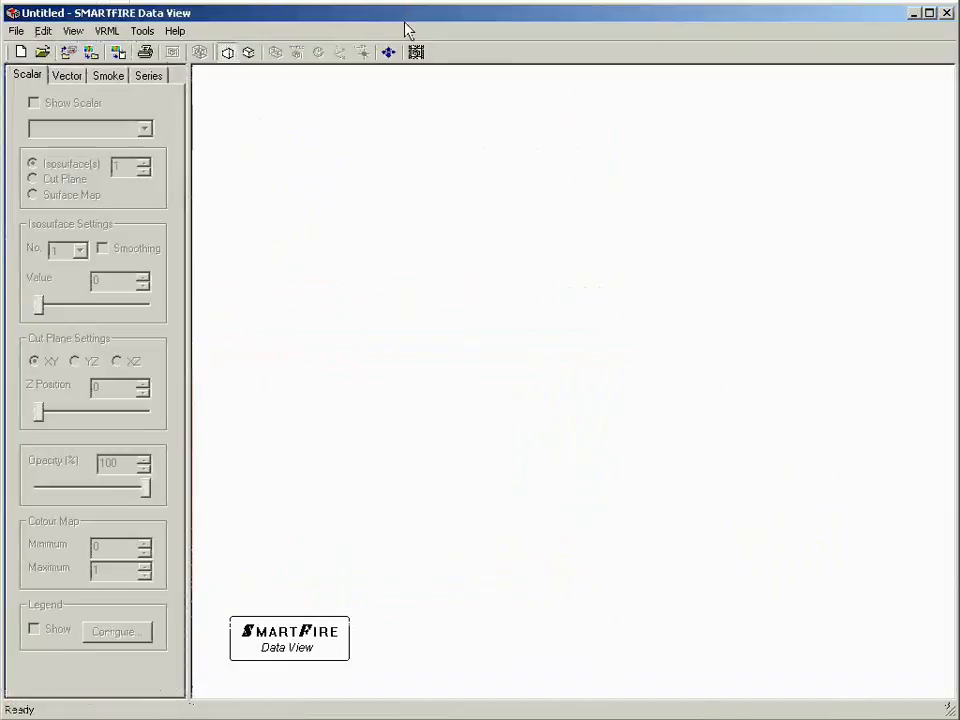
pyautogui.click(16, 30)
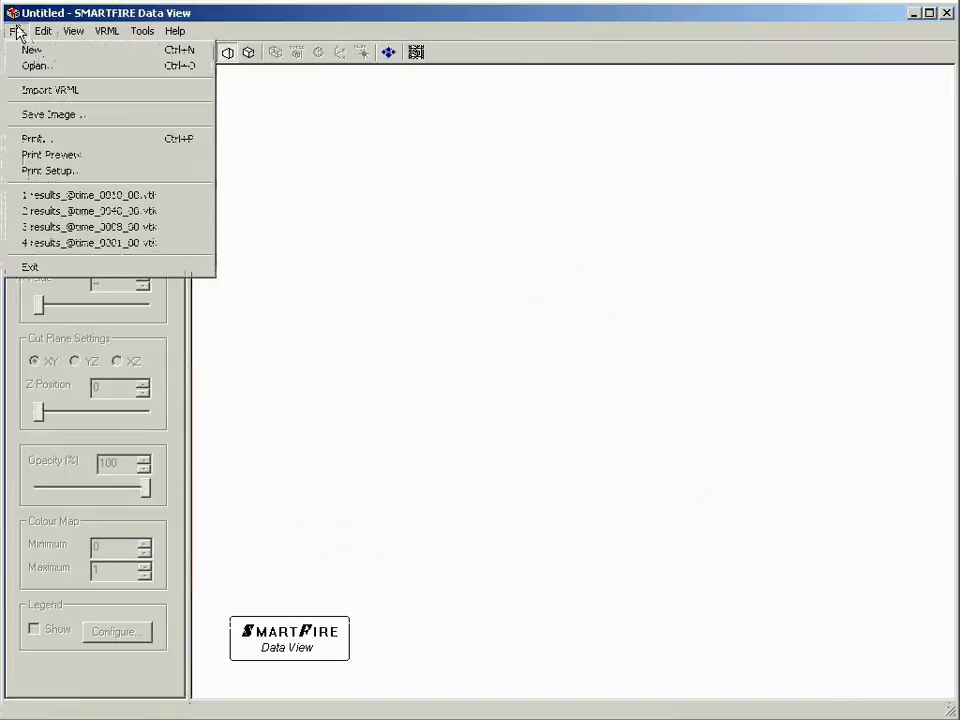
pyautogui.click(33, 91)
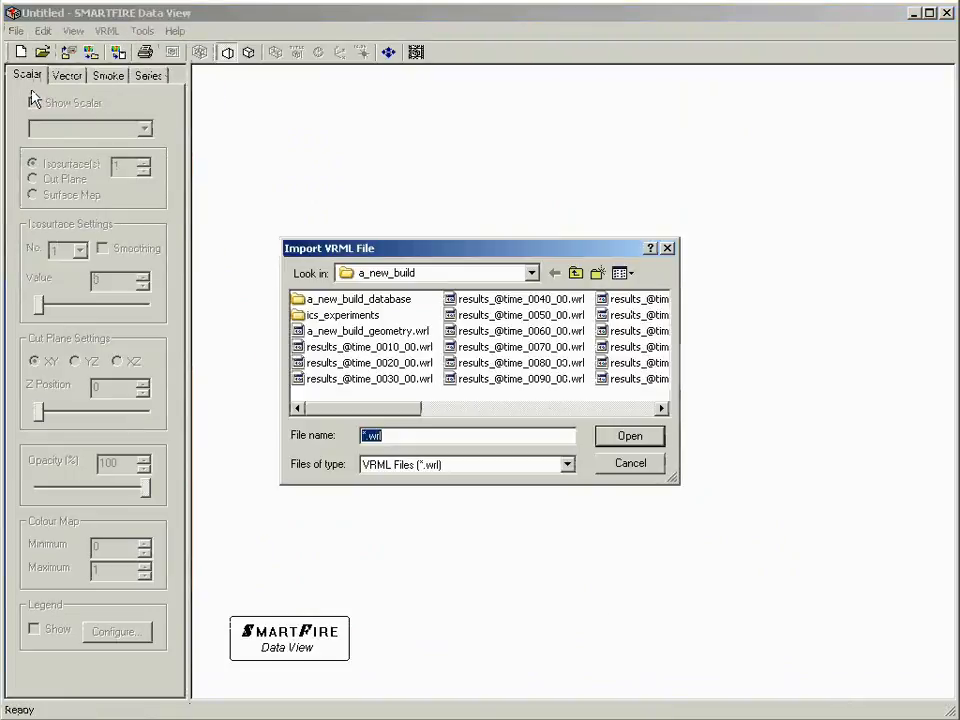
pyautogui.click(422, 348)
pyautogui.click(626, 440)
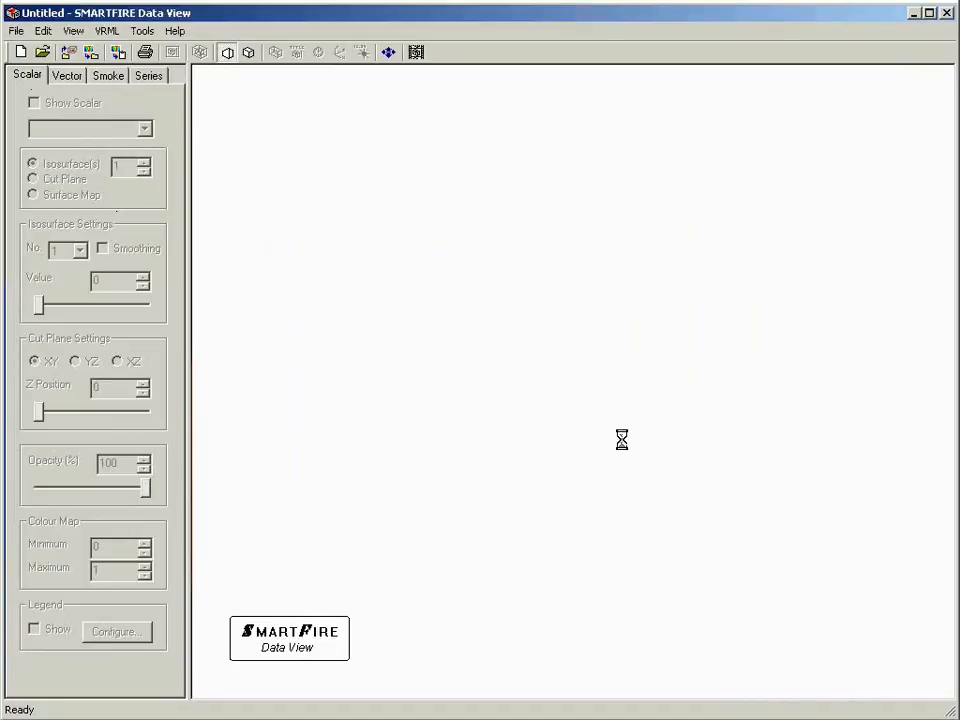
# Inspect the imported building geometry from several sides and reduce its VRML opacity
pyautogui.moveTo(463, 430); pyautogui.dragTo(771, 422)
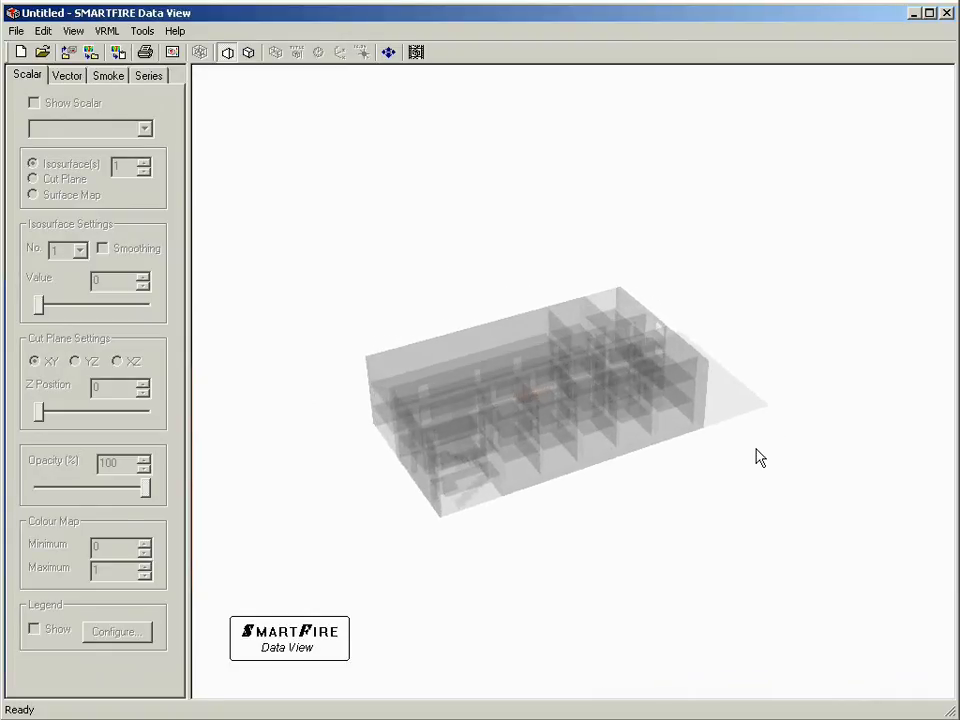
pyautogui.moveTo(570, 459); pyautogui.dragTo(570, 441, button='middle')
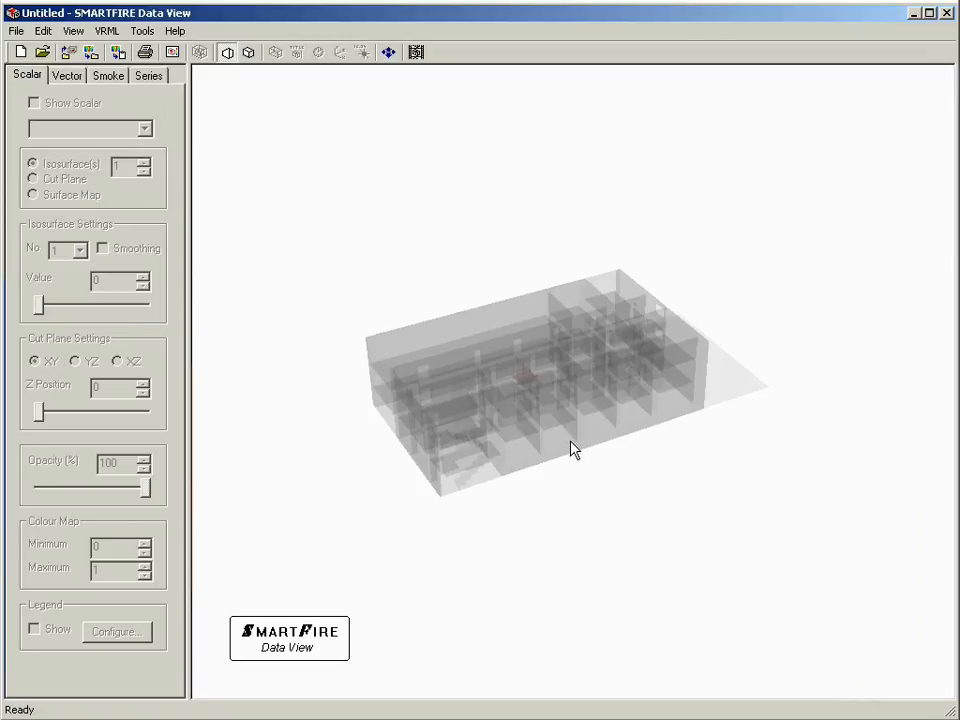
pyautogui.moveTo(571, 419); pyautogui.dragTo(574, 249, button='right')
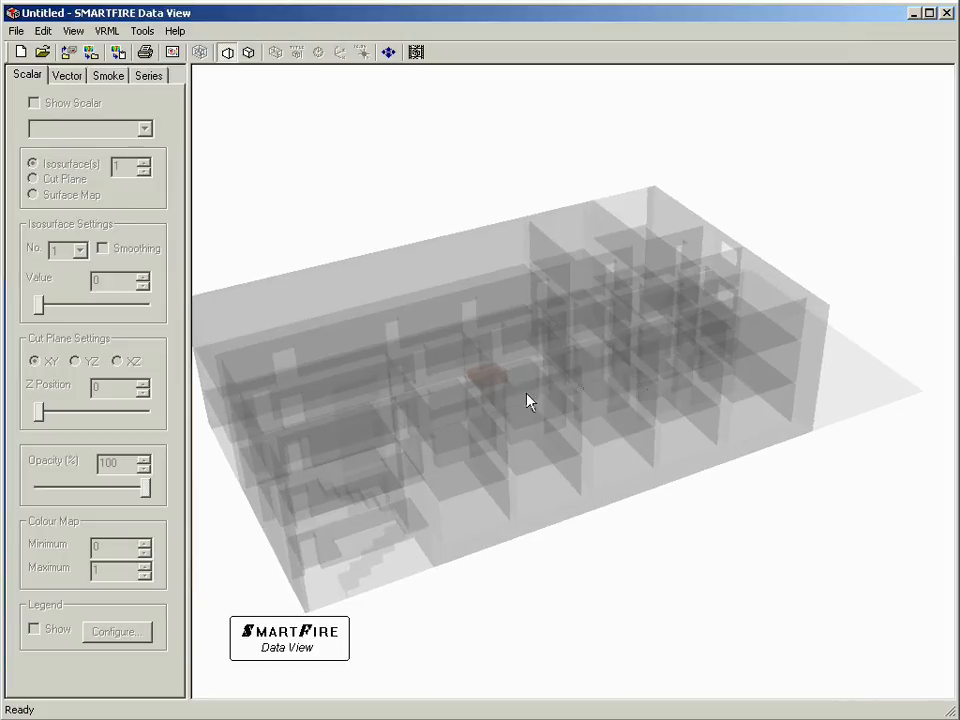
pyautogui.moveTo(454, 392); pyautogui.dragTo(669, 431)
pyautogui.moveTo(724, 428); pyautogui.dragTo(760, 343)
pyautogui.moveTo(531, 381); pyautogui.dragTo(613, 386)
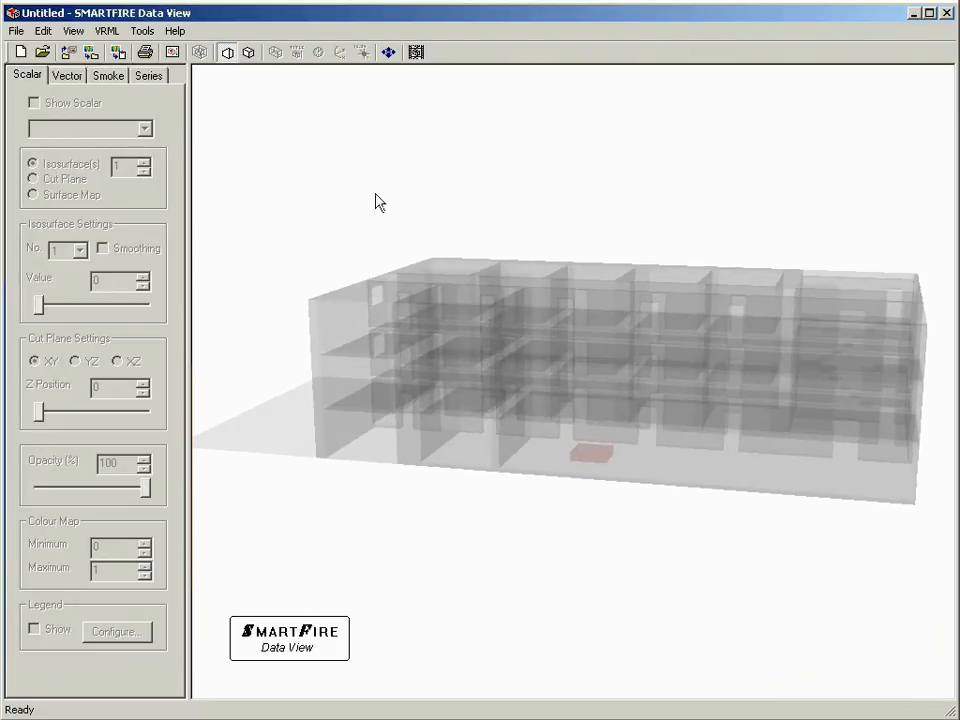
pyautogui.click(106, 31)
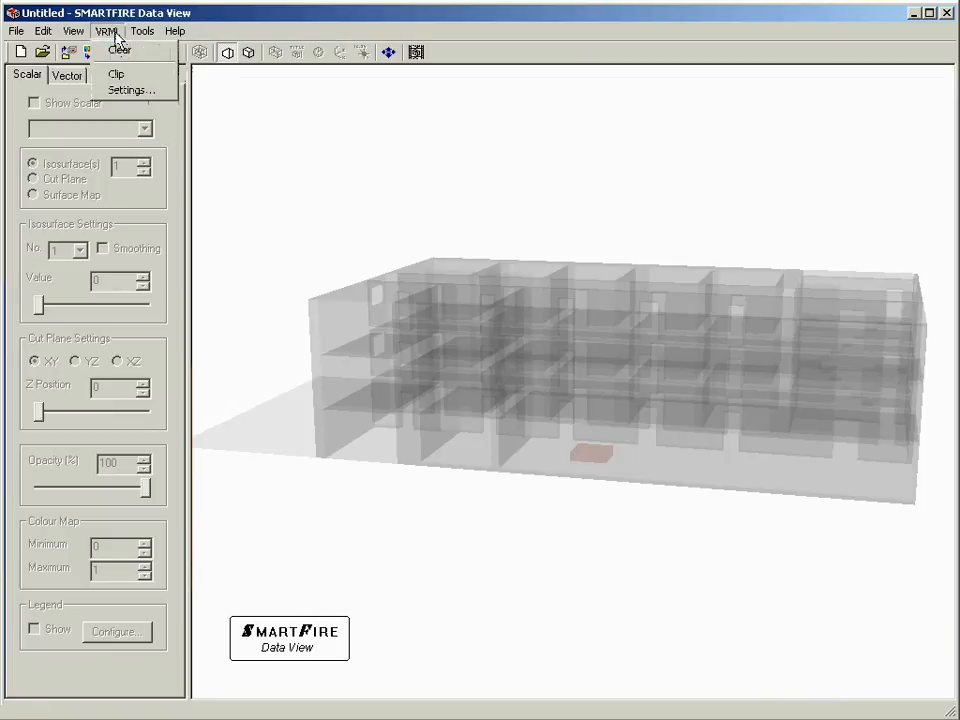
pyautogui.click(129, 92)
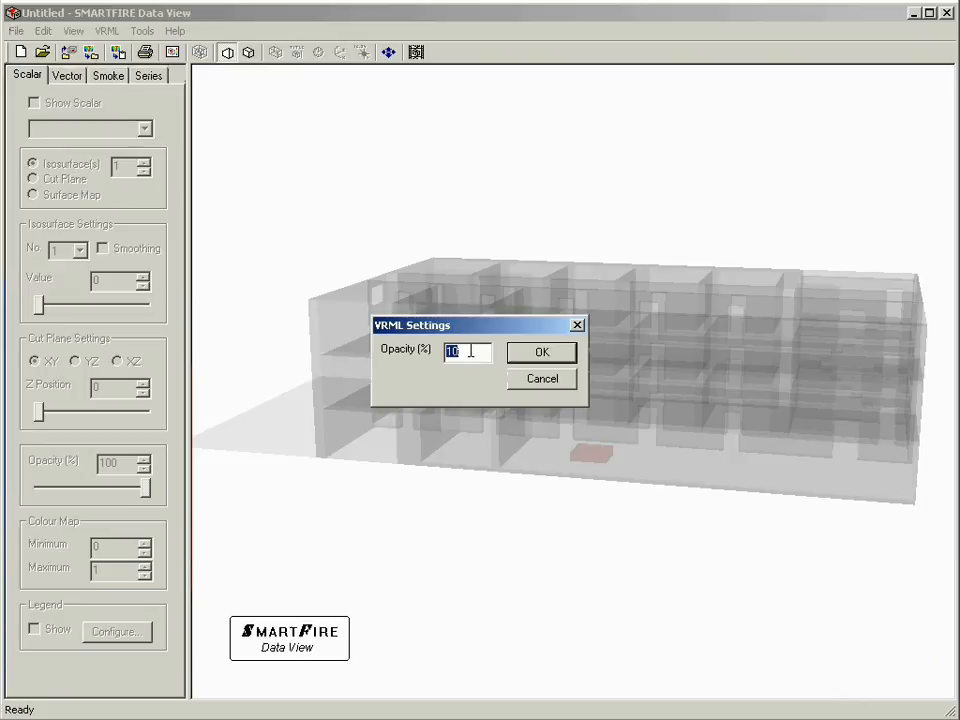
pyautogui.press('Return')
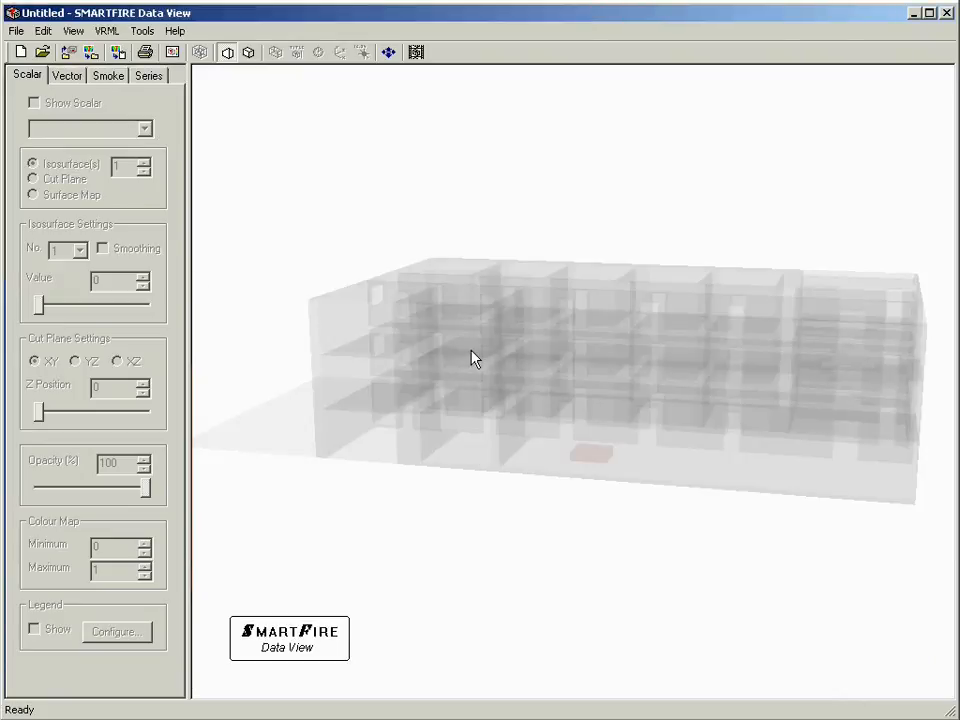
pyautogui.click(16, 31)
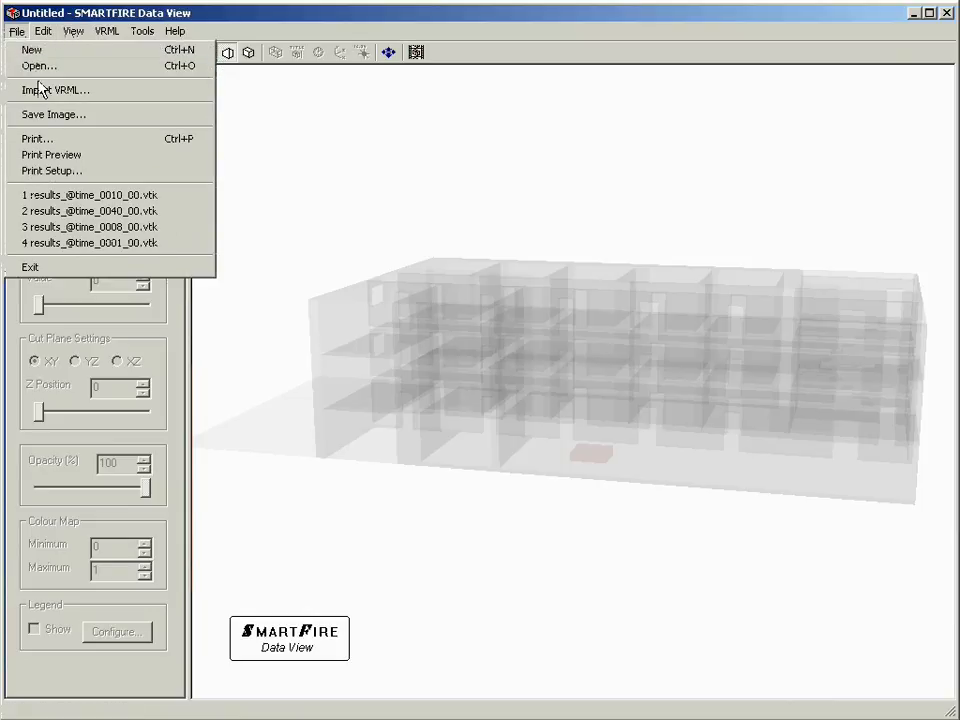
pyautogui.click(14, 66)
pyautogui.moveTo(445, 414); pyautogui.dragTo(610, 420)
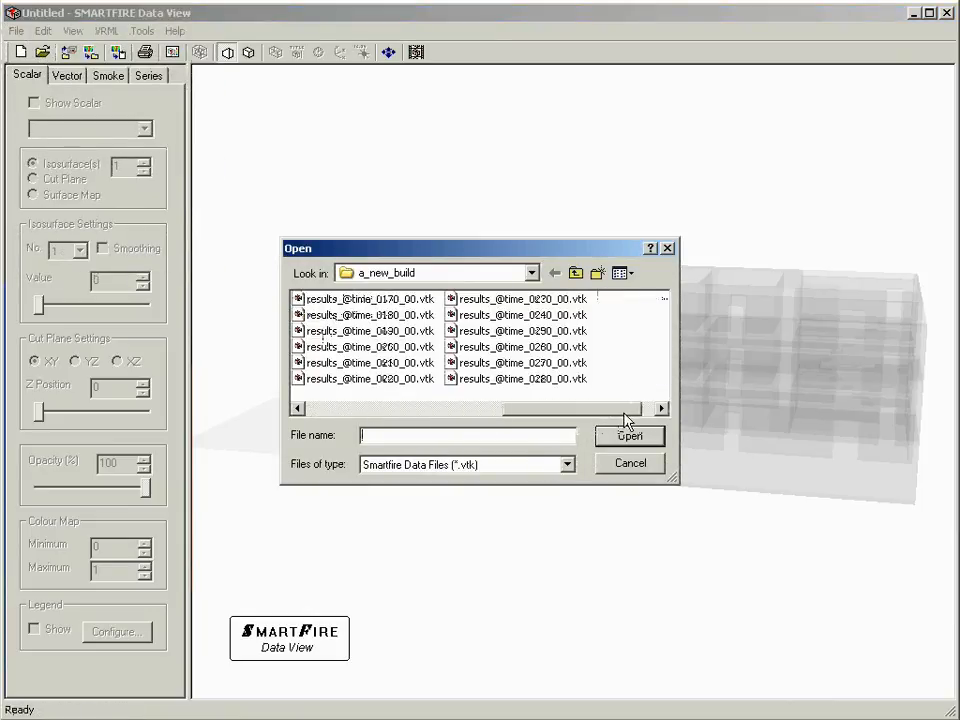
pyautogui.click(540, 384)
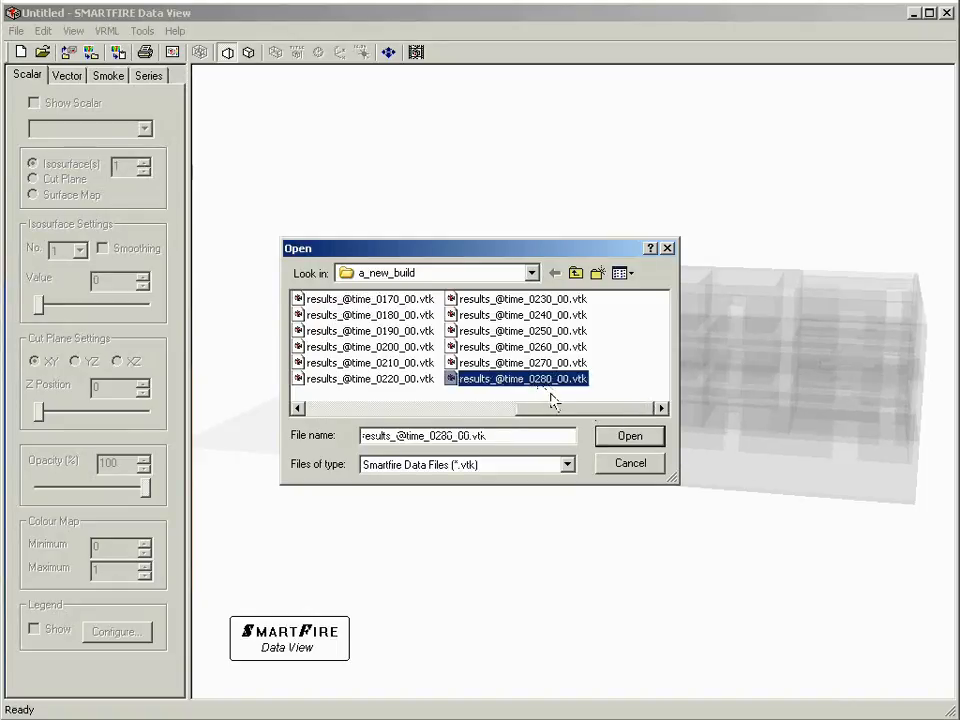
pyautogui.click(630, 437)
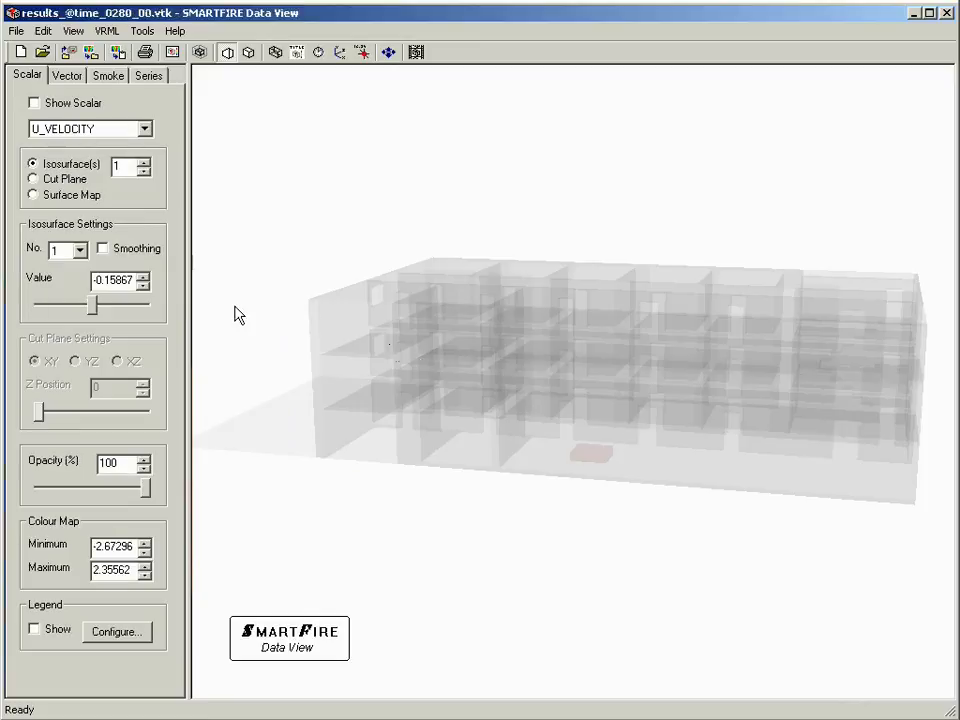
# Show the SMOKE scalar as a single isosurface with 33% opacity
pyautogui.click(146, 129)
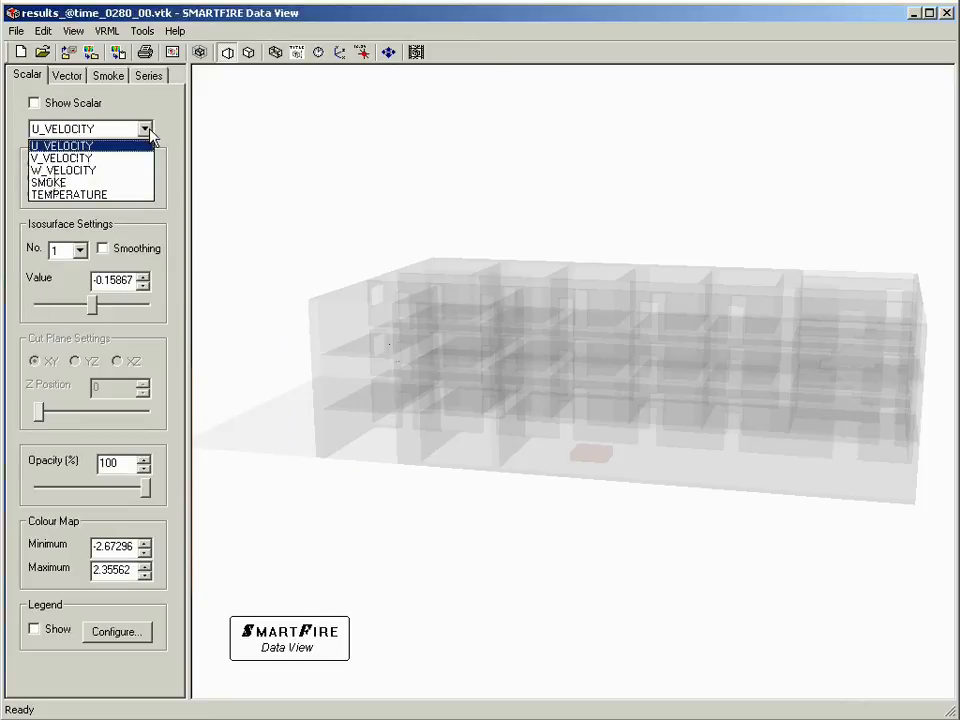
pyautogui.click(123, 184)
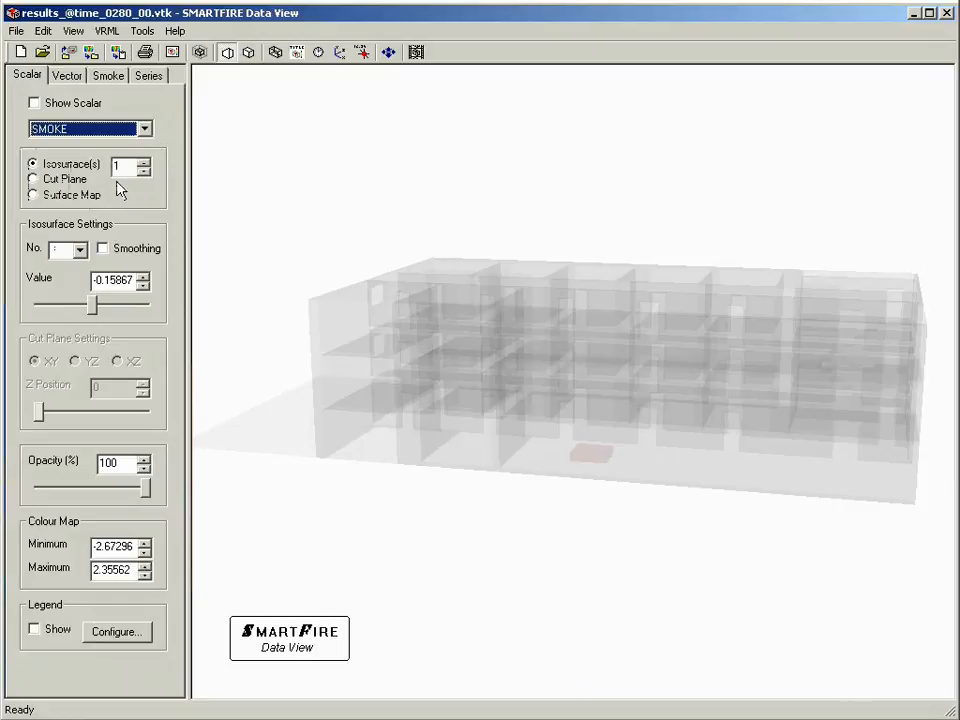
pyautogui.click(34, 104)
pyautogui.doubleClick(107, 463)
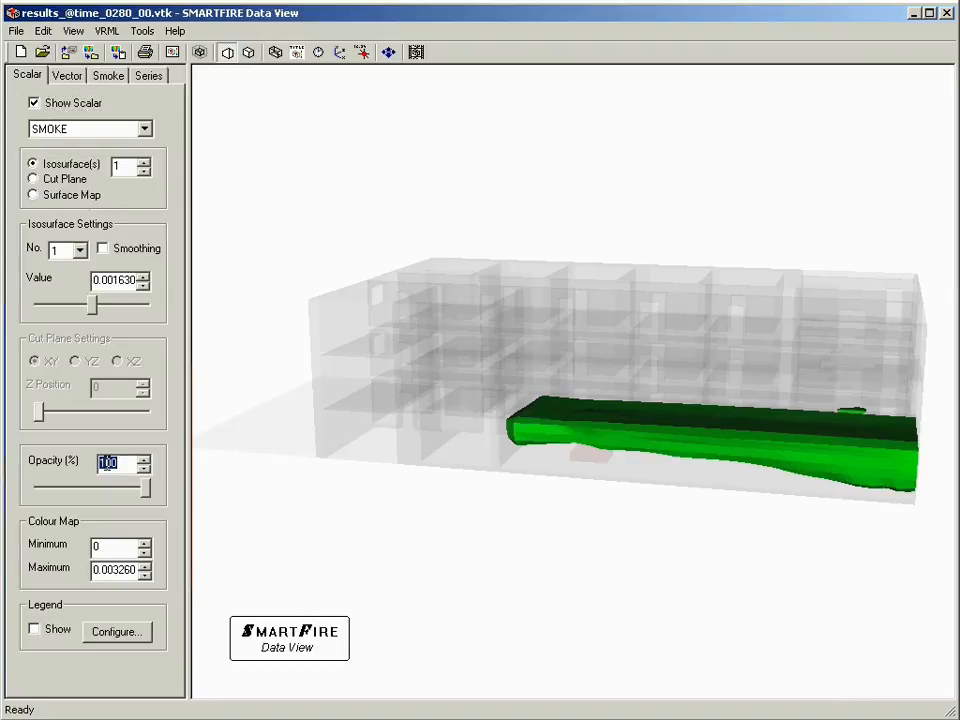
pyautogui.write('38')
pyautogui.press('Tab')
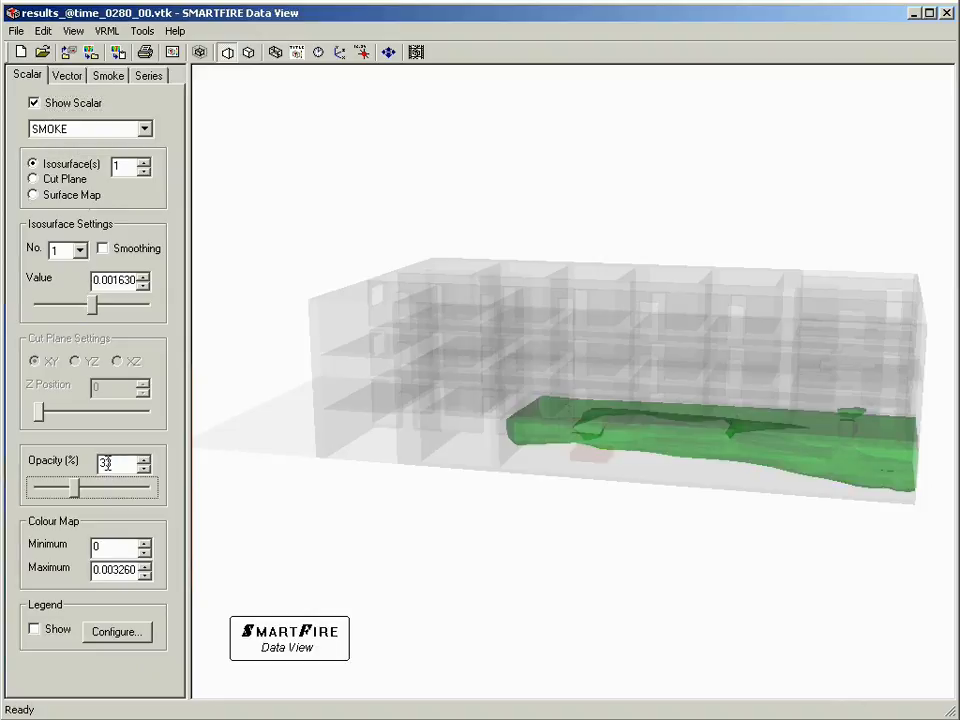
# Lower the SMOKE isosurface value gradually to 0 to follow the smoke spread through the building
pyautogui.click(143, 285)
pyautogui.click(143, 285)
pyautogui.click(143, 285)
pyautogui.click(143, 285)
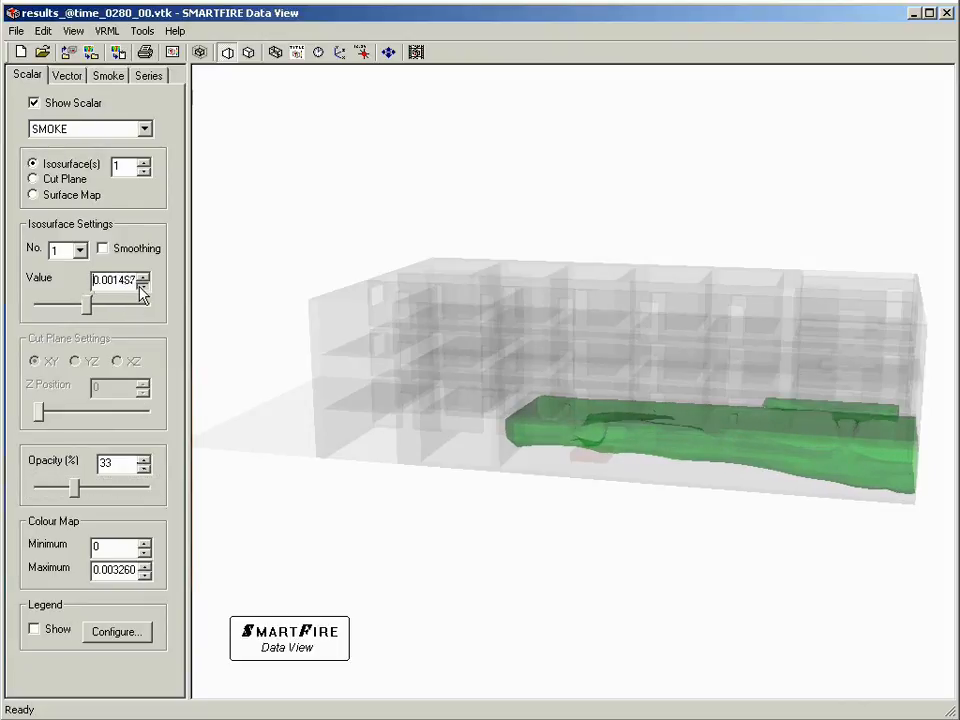
pyautogui.click(143, 285)
pyautogui.click(143, 285)
pyautogui.click(143, 285)
pyautogui.click(143, 285)
pyautogui.click(143, 285)
pyautogui.click(143, 285)
pyautogui.click(143, 285)
pyautogui.click(143, 285)
pyautogui.click(143, 285)
pyautogui.click(143, 285)
pyautogui.click(143, 285)
pyautogui.click(143, 285)
pyautogui.click(143, 285)
pyautogui.click(143, 285)
pyautogui.click(143, 285)
pyautogui.click(143, 285)
pyautogui.click(143, 285)
pyautogui.click(143, 285)
pyautogui.click(143, 285)
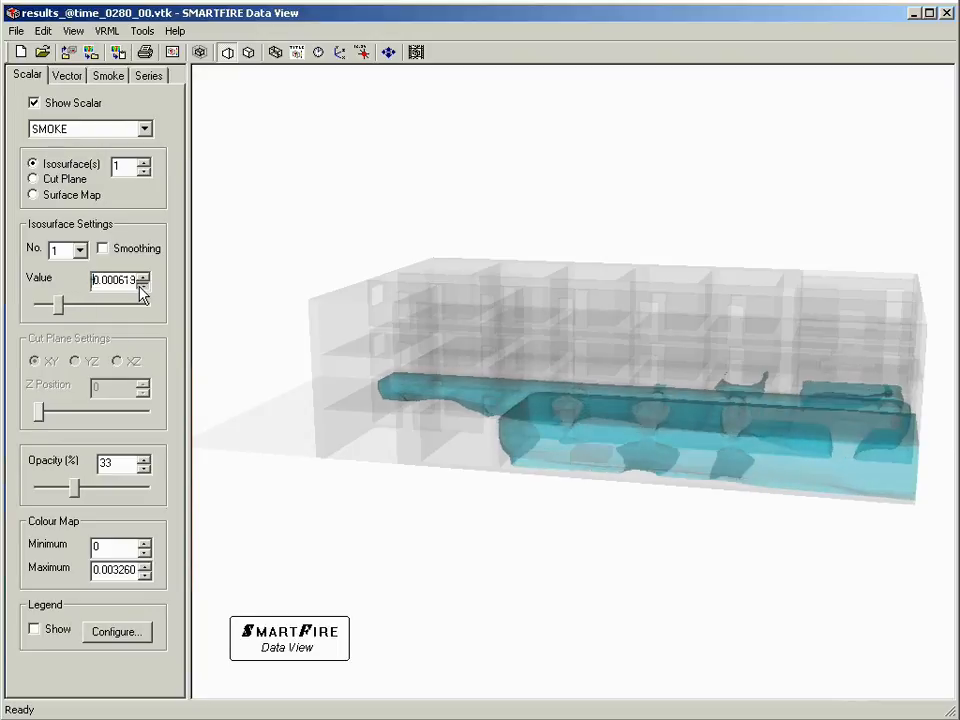
pyautogui.click(143, 285)
pyautogui.click(143, 285)
pyautogui.click(143, 285)
pyautogui.click(143, 285)
pyautogui.click(143, 285)
pyautogui.click(143, 285)
pyautogui.click(143, 285)
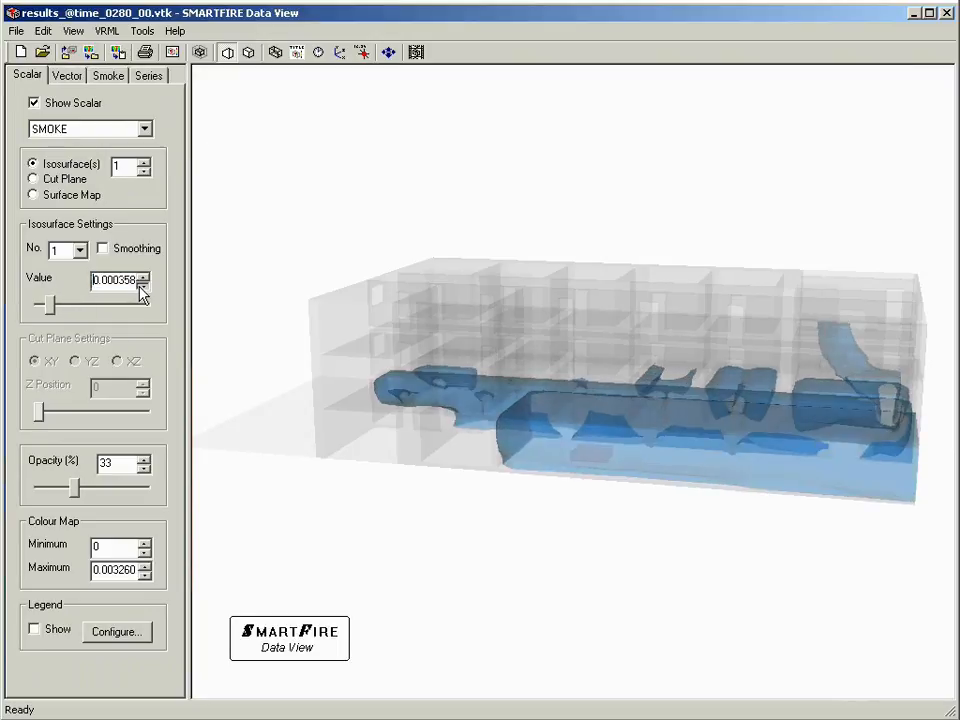
pyautogui.click(143, 285)
pyautogui.click(143, 285)
pyautogui.click(143, 285)
pyautogui.click(143, 285)
pyautogui.click(143, 285)
pyautogui.click(143, 285)
pyautogui.click(143, 285)
pyautogui.click(143, 285)
pyautogui.click(143, 285)
pyautogui.click(143, 285)
pyautogui.click(143, 285)
pyautogui.click(143, 285)
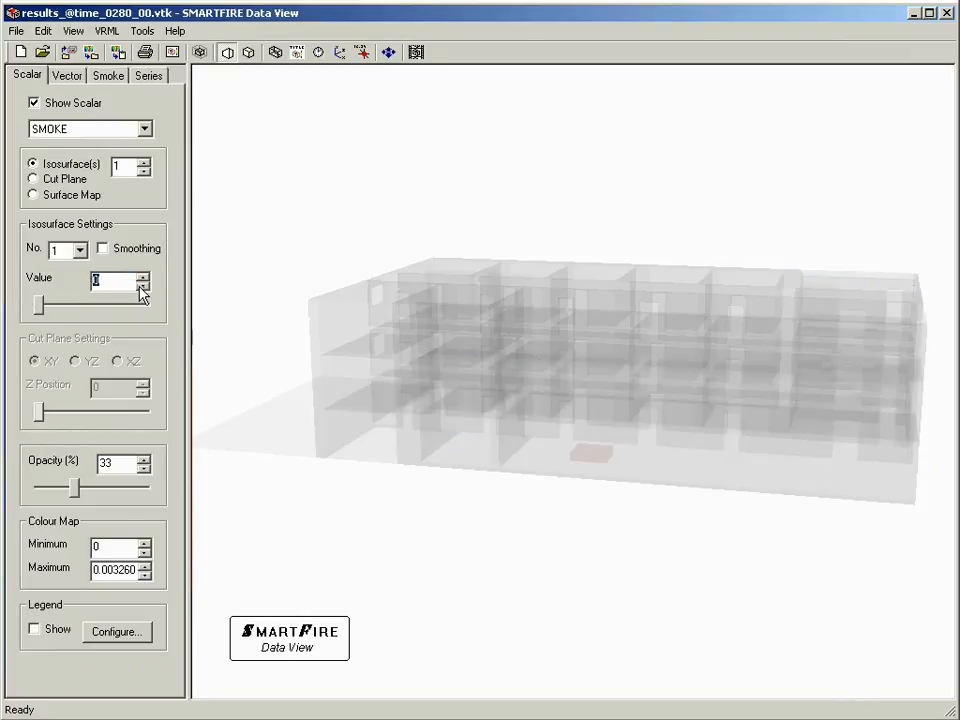
# Raise the SMOKE isosurface value stepwise to 0.000847
pyautogui.click(143, 279)
pyautogui.click(143, 279)
pyautogui.click(143, 279)
pyautogui.click(143, 279)
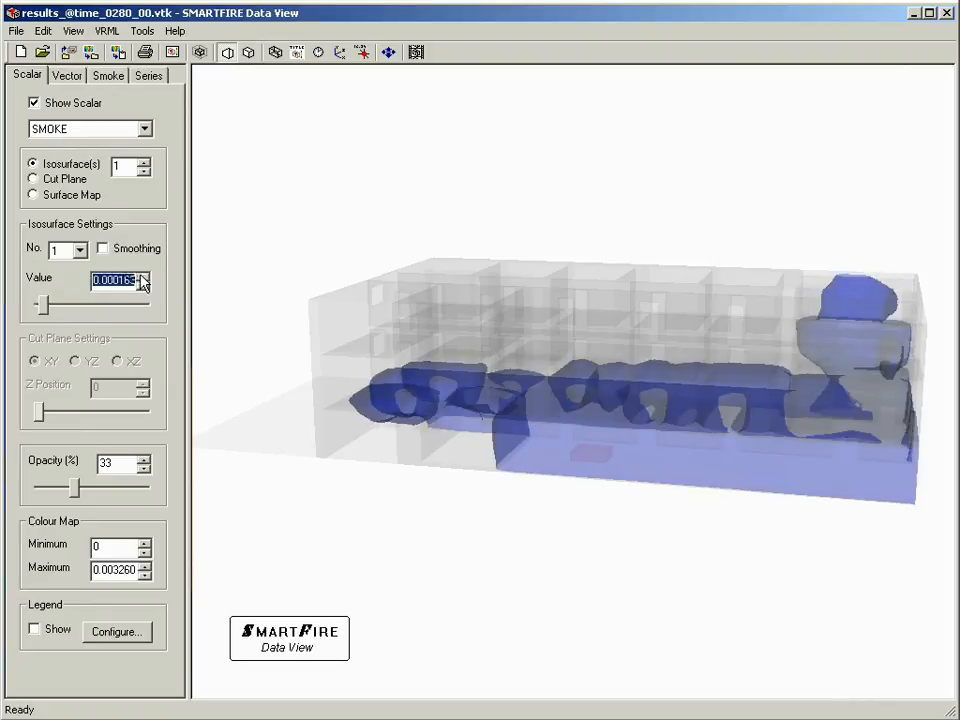
pyautogui.click(143, 279)
pyautogui.click(143, 279)
pyautogui.click(143, 279)
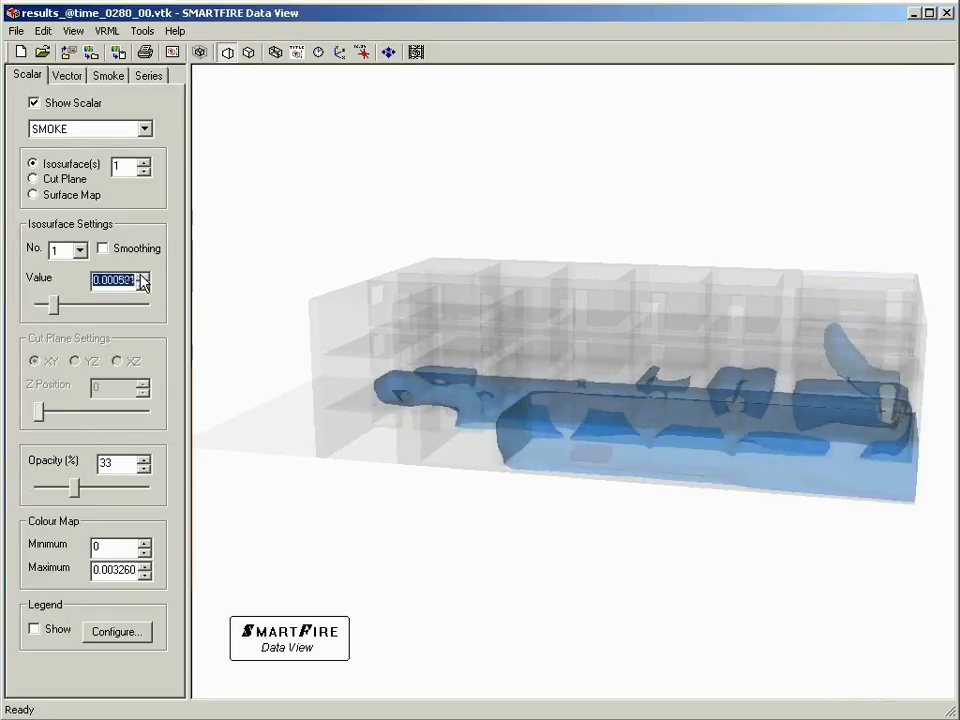
pyautogui.click(143, 279)
pyautogui.click(143, 279)
pyautogui.click(143, 279)
pyautogui.click(143, 279)
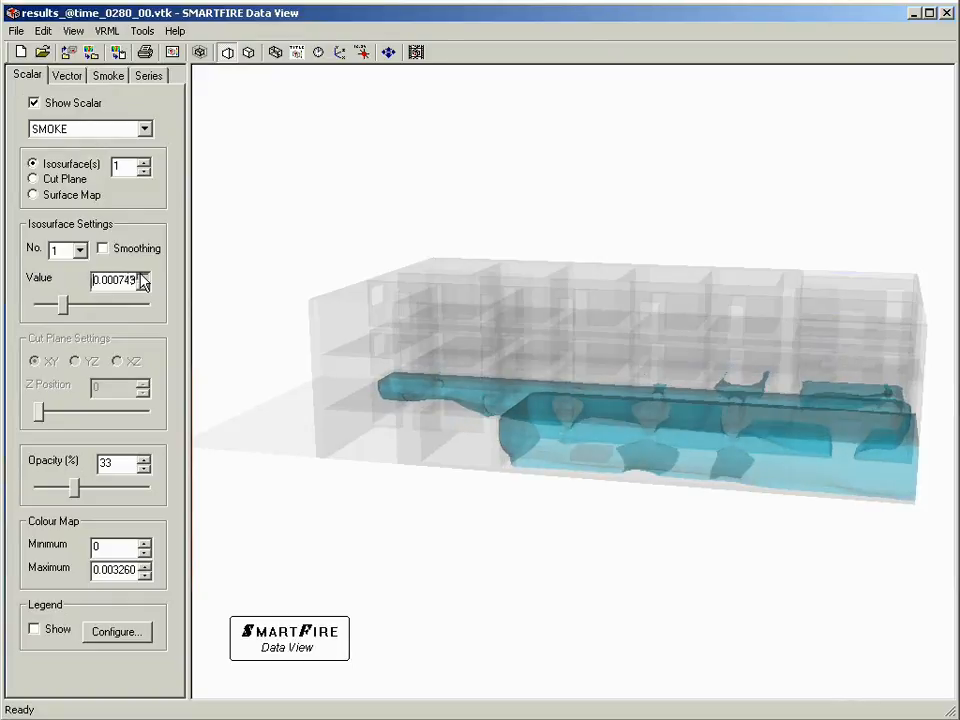
pyautogui.click(143, 279)
pyautogui.click(143, 279)
pyautogui.click(143, 279)
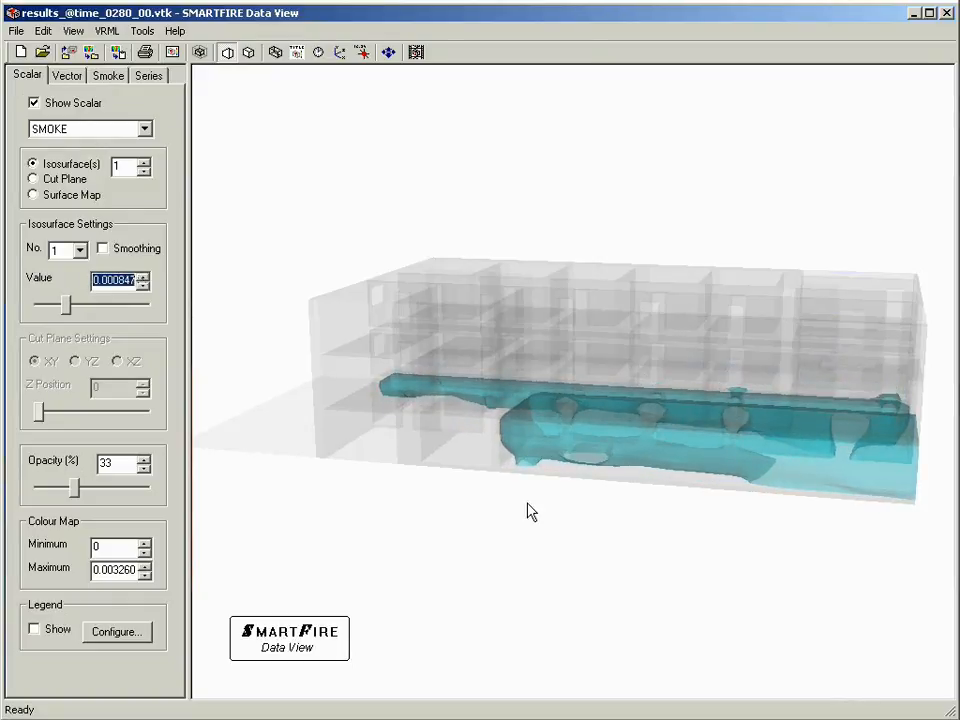
# View the building end-on along the corridor and lower the SMOKE isosurface value to 0.000619
pyautogui.moveTo(795, 523); pyautogui.dragTo(476, 517)
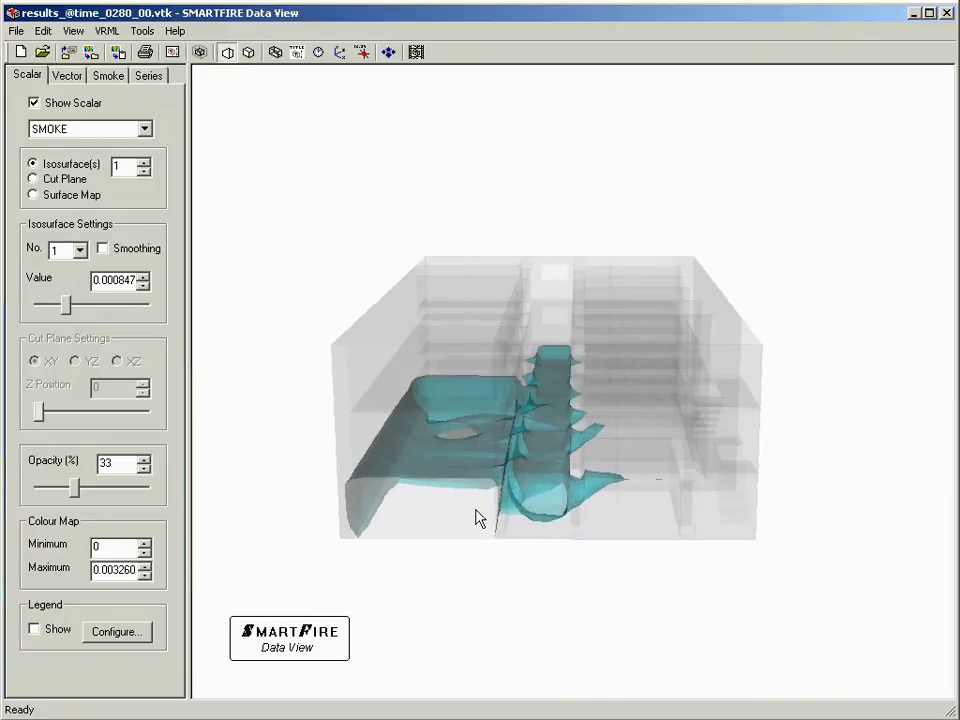
pyautogui.click(144, 285)
pyautogui.click(144, 285)
pyautogui.click(144, 285)
pyautogui.click(144, 285)
pyautogui.click(144, 285)
pyautogui.click(144, 285)
pyautogui.click(144, 285)
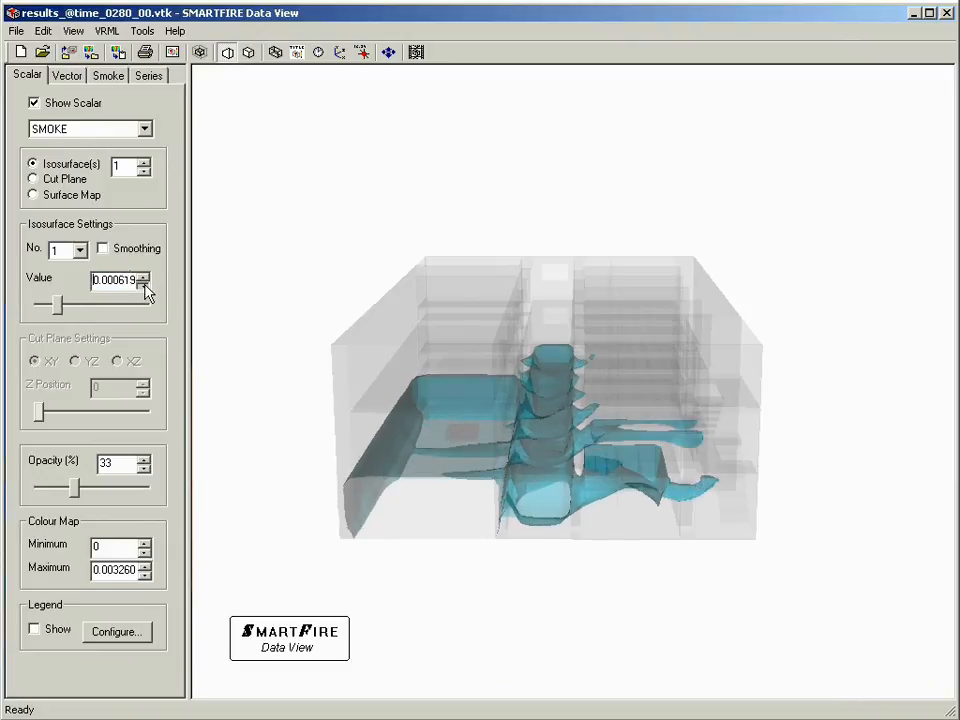
# Lower the SMOKE isosurface value stepwise to 0.000326 to follow the smoke spread from the end of the building
pyautogui.click(144, 285)
pyautogui.click(144, 285)
pyautogui.click(144, 285)
pyautogui.click(144, 285)
pyautogui.click(144, 285)
pyautogui.click(144, 285)
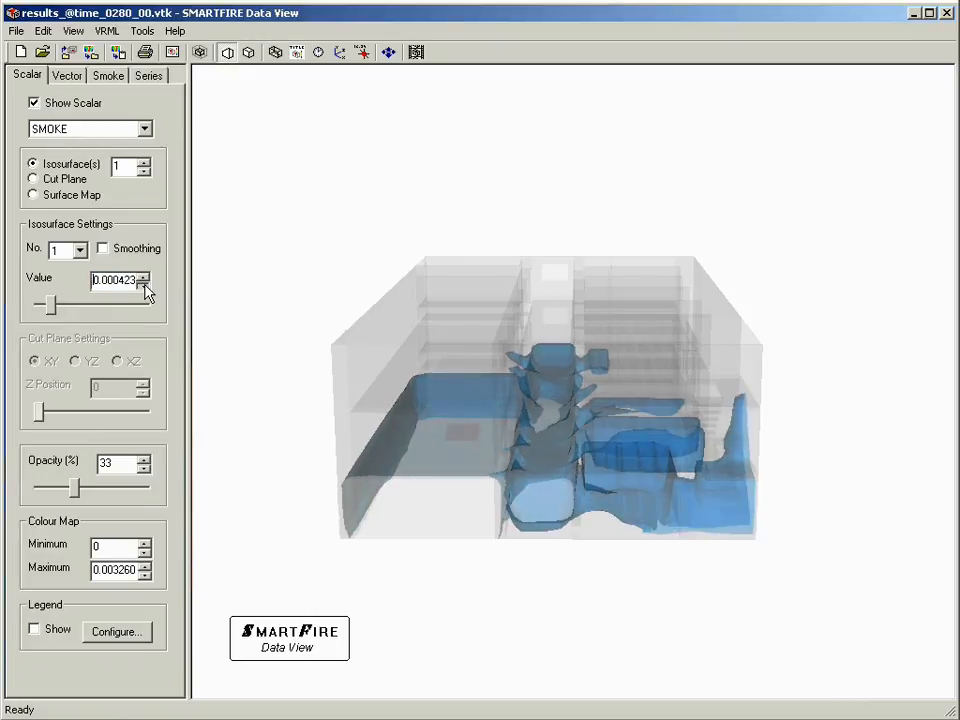
pyautogui.click(144, 285)
pyautogui.click(144, 285)
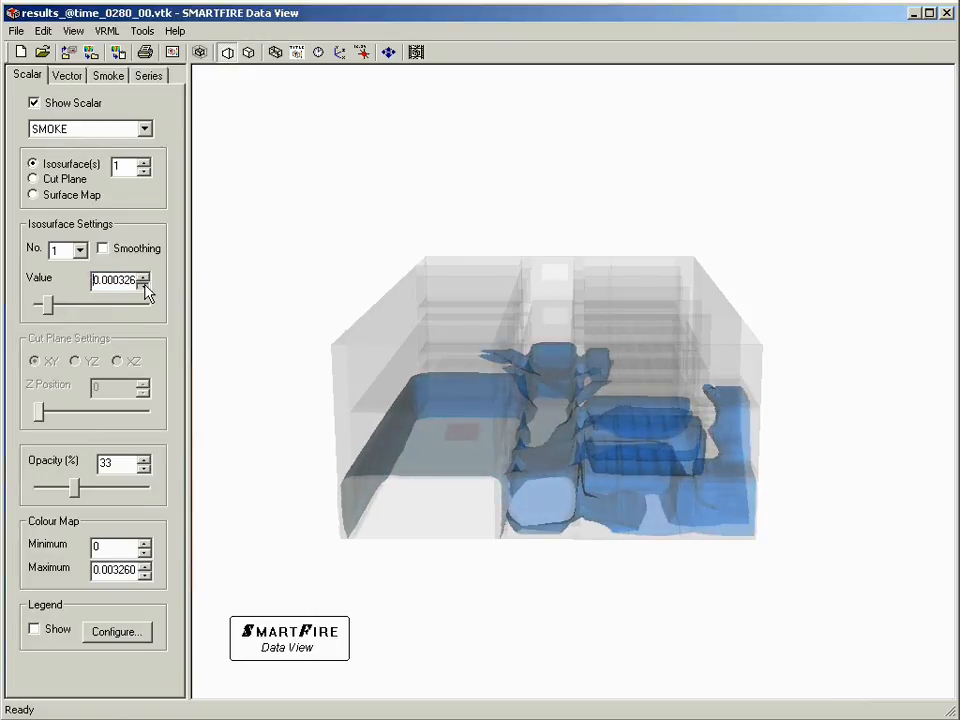
pyautogui.click(144, 285)
# View the building's end horizontally and lower the SMOKE isosurface value to practically zero to follow smoke reaching the upper floors
pyautogui.moveTo(542, 589); pyautogui.dragTo(539, 539)
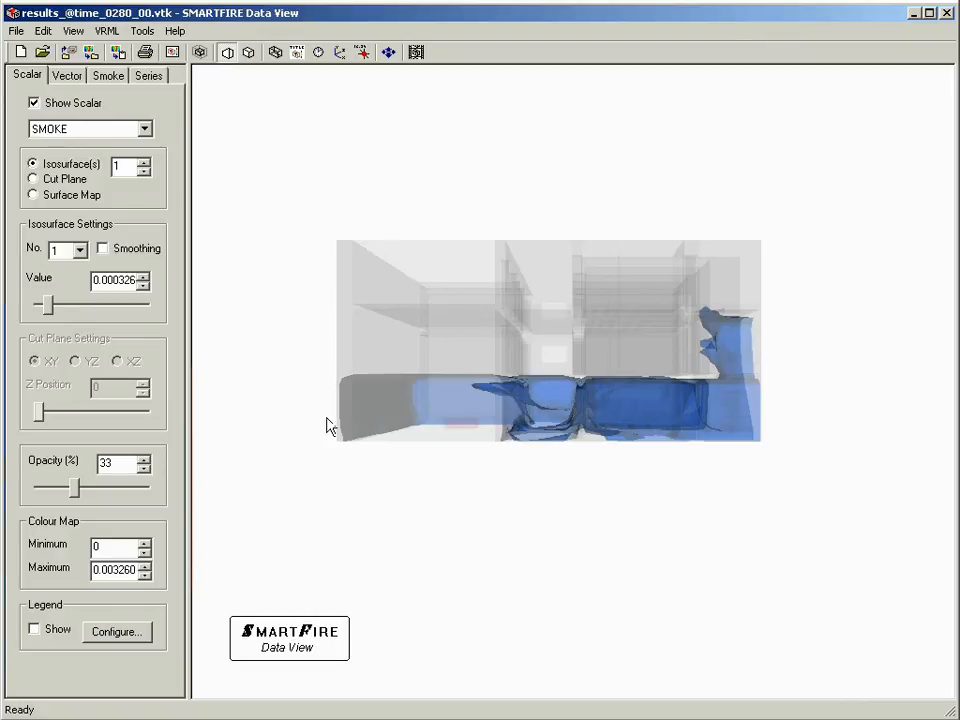
pyautogui.click(143, 286)
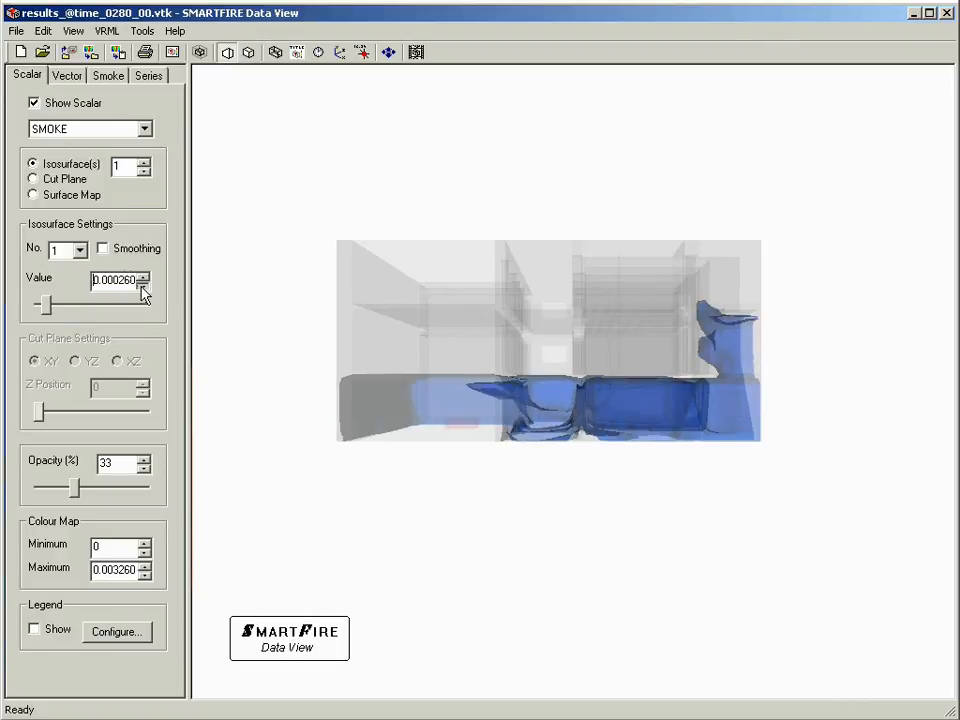
pyautogui.click(143, 286)
pyautogui.click(143, 286)
pyautogui.click(143, 286)
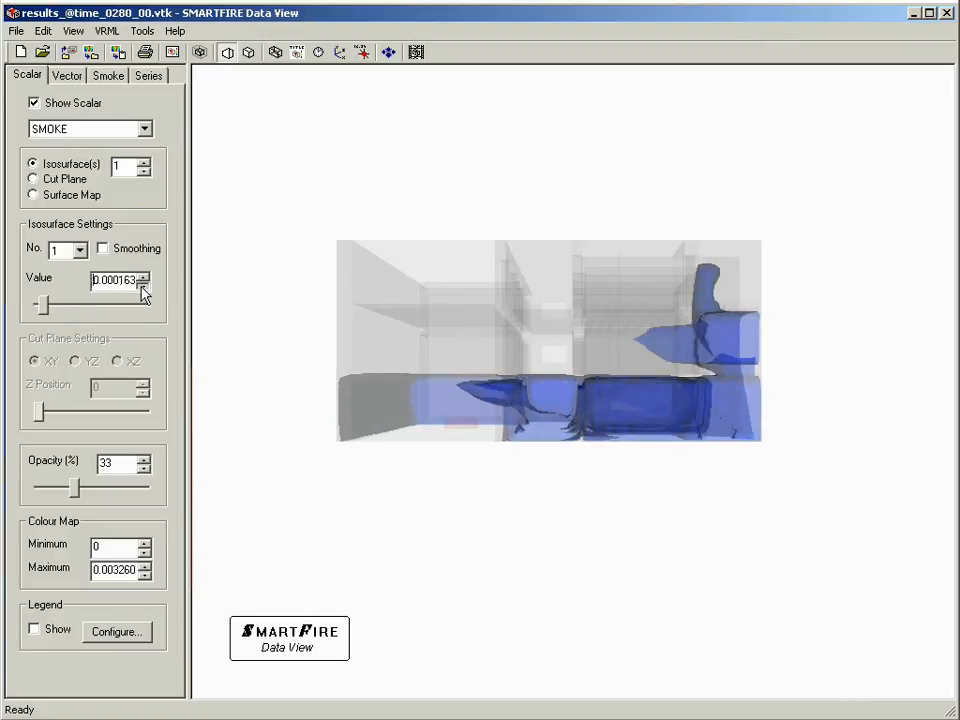
pyautogui.click(143, 286)
pyautogui.click(143, 286)
pyautogui.click(143, 286)
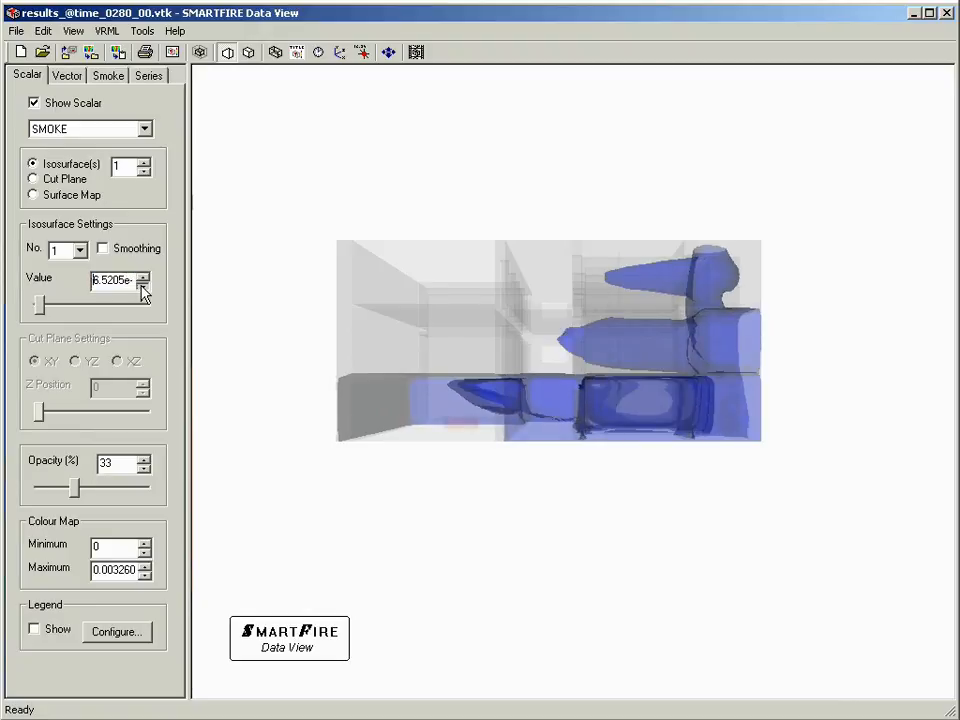
pyautogui.click(143, 286)
pyautogui.click(143, 286)
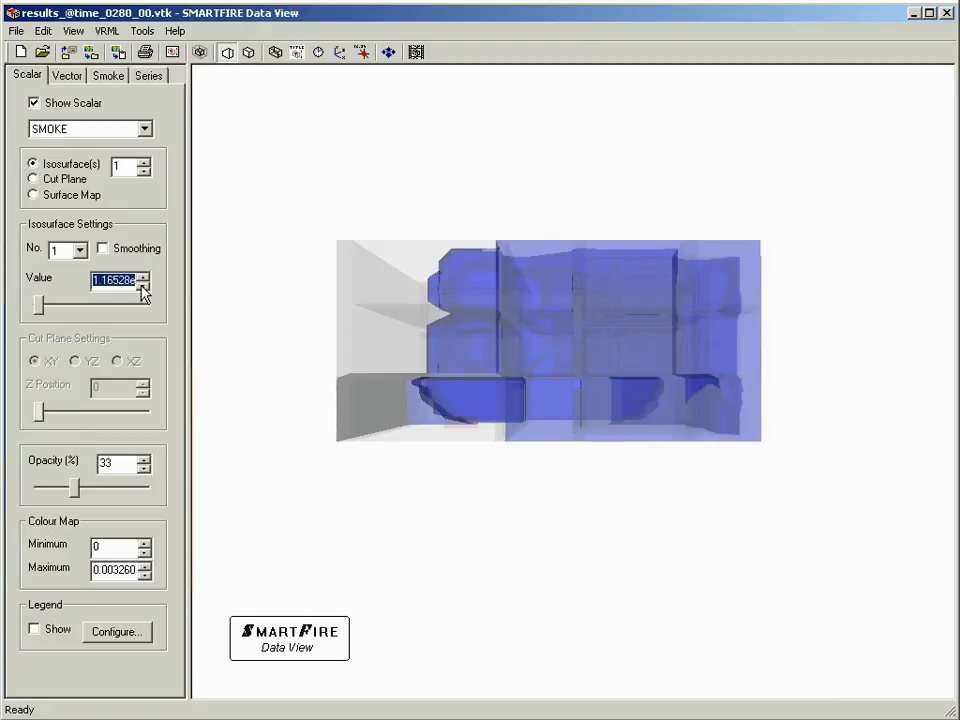
# Raise the SMOKE isosurface value three increments above the minimum
pyautogui.click(143, 280)
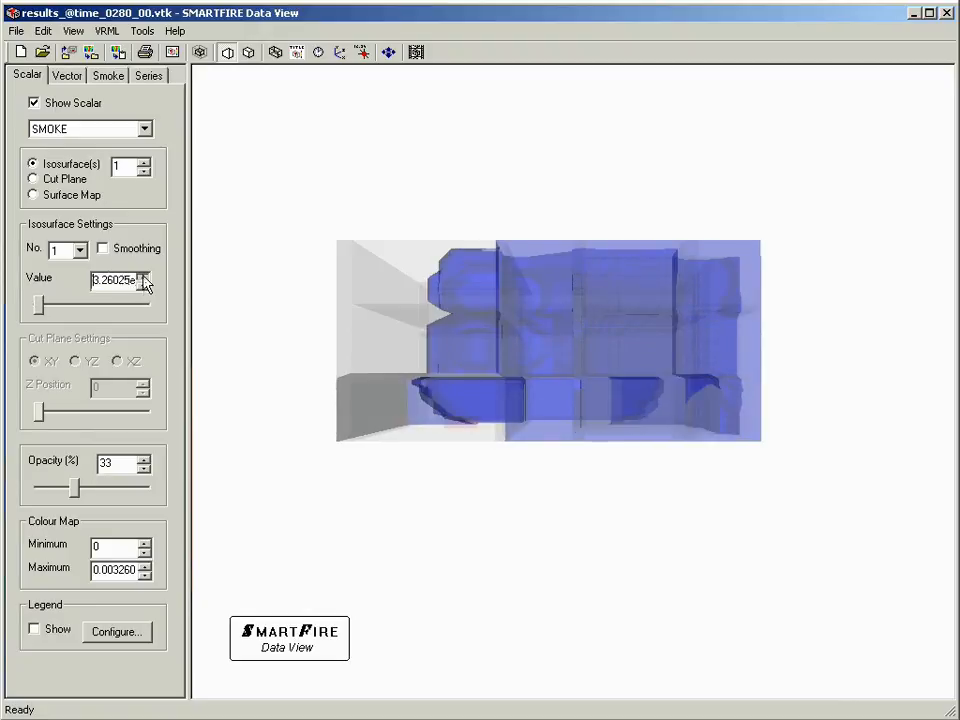
pyautogui.click(143, 280)
pyautogui.click(143, 280)
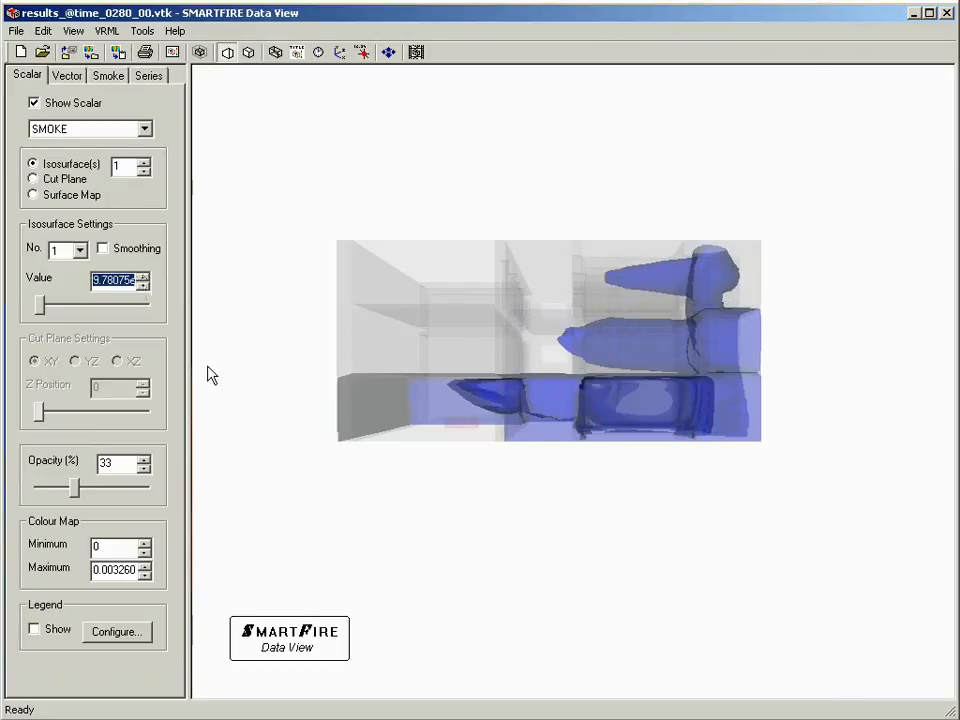
# Hide the scalar and show velocity vectors on an XY cut plane at Z position 10.458, viewed obliquely from the side
pyautogui.click(46, 105)
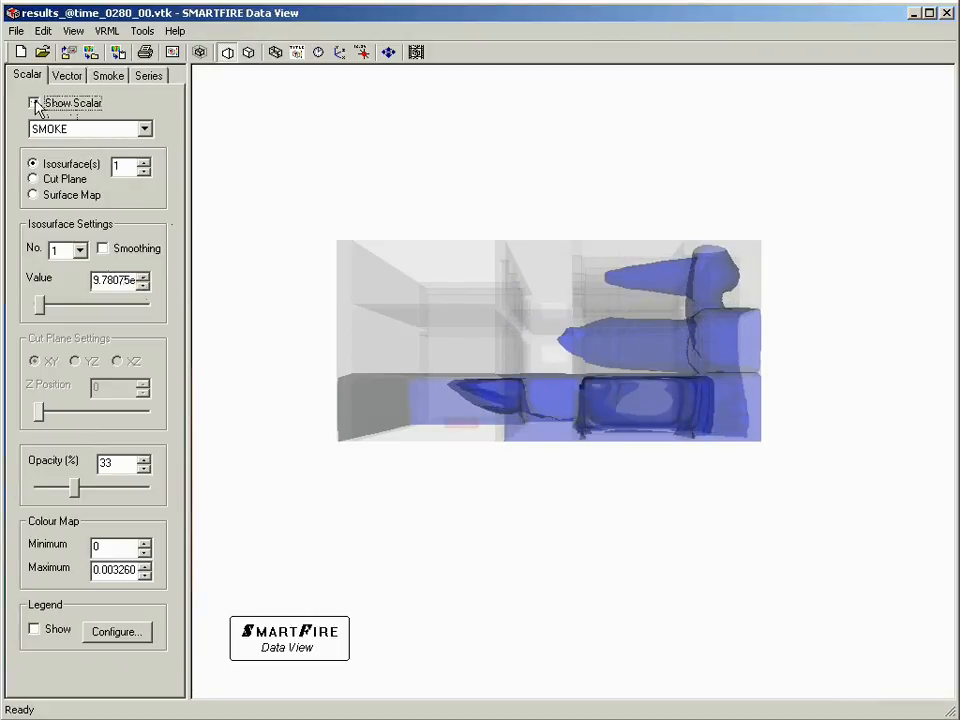
pyautogui.click(68, 77)
pyautogui.click(34, 103)
pyautogui.click(34, 126)
pyautogui.moveTo(38, 221); pyautogui.dragTo(146, 223)
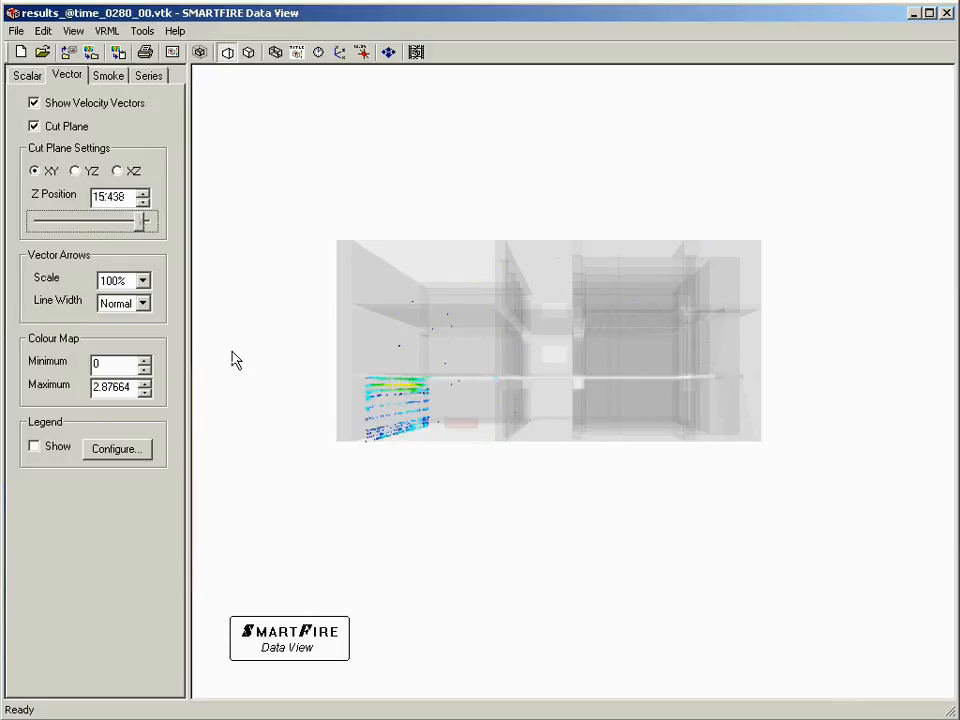
pyautogui.moveTo(272, 392); pyautogui.dragTo(486, 418)
pyautogui.moveTo(141, 226); pyautogui.dragTo(110, 226)
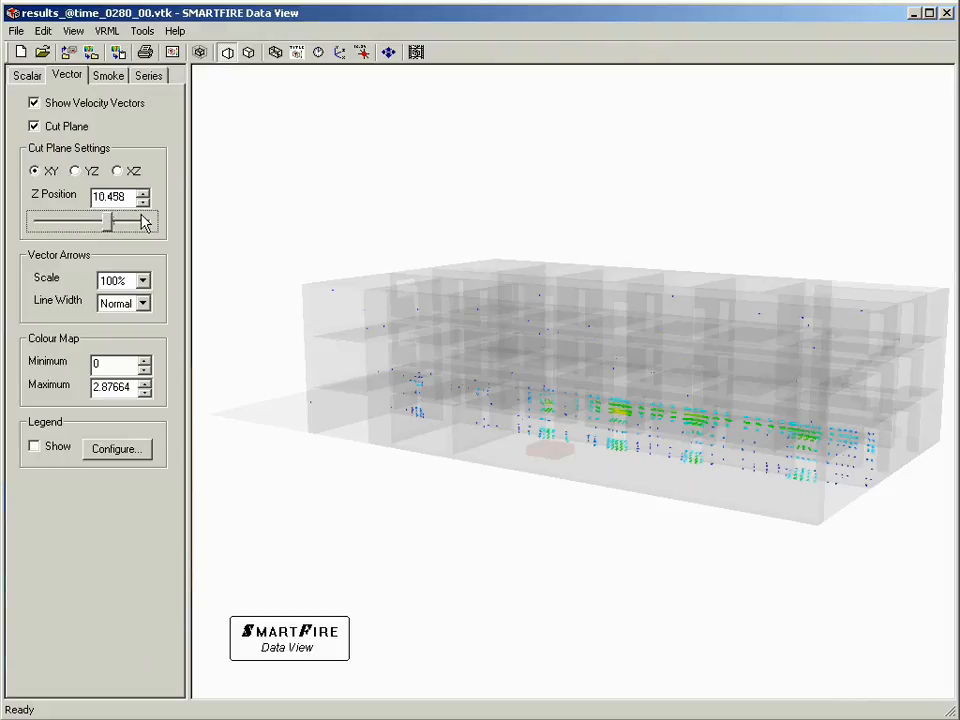
pyautogui.click(150, 77)
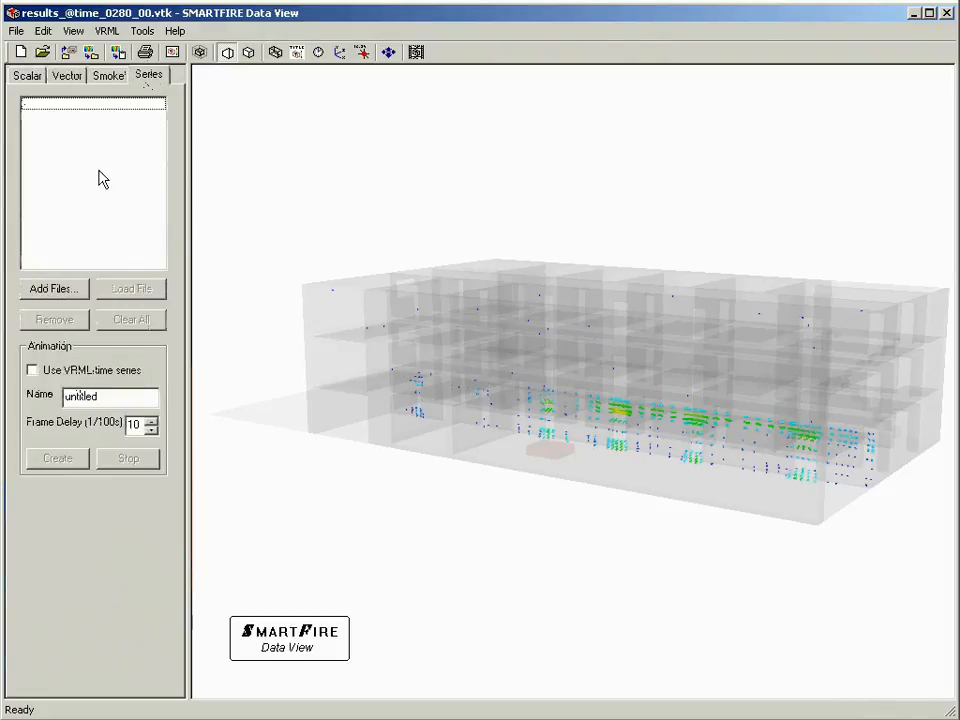
pyautogui.click(55, 289)
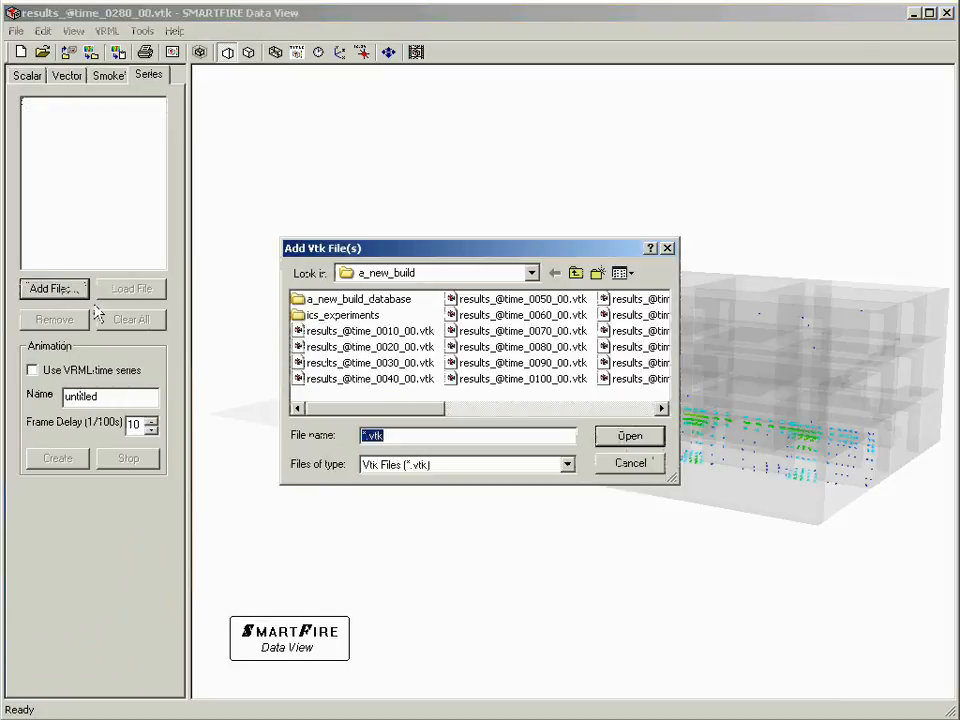
pyautogui.click(405, 331)
pyautogui.moveTo(401, 410); pyautogui.dragTo(619, 441)
pyautogui.keyDown('shift'); pyautogui.click(564, 380); pyautogui.keyUp('shift')
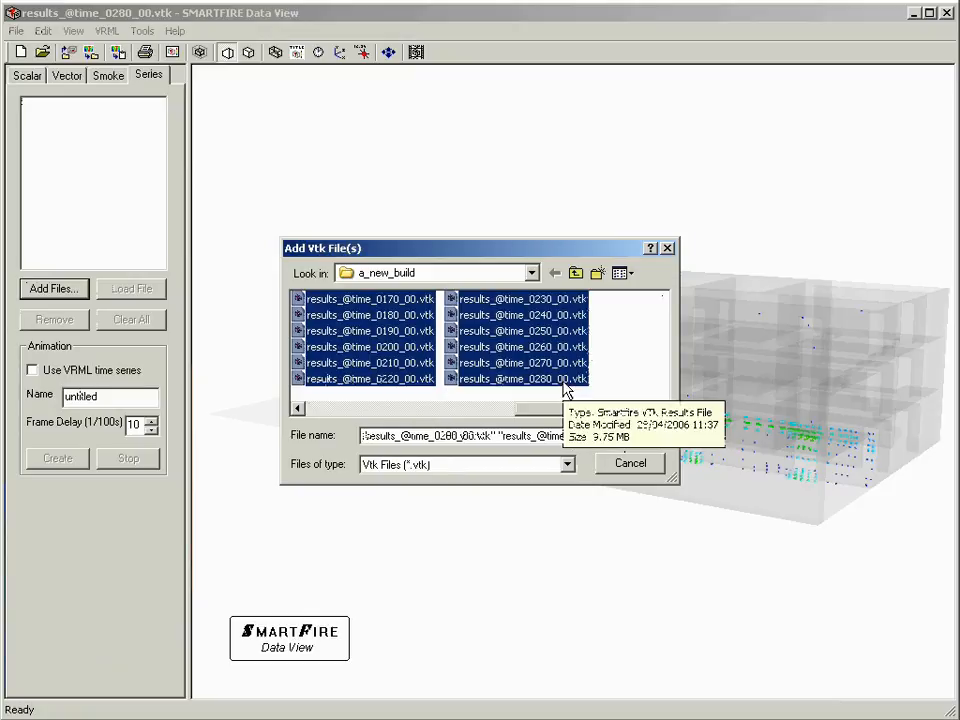
pyautogui.click(620, 437)
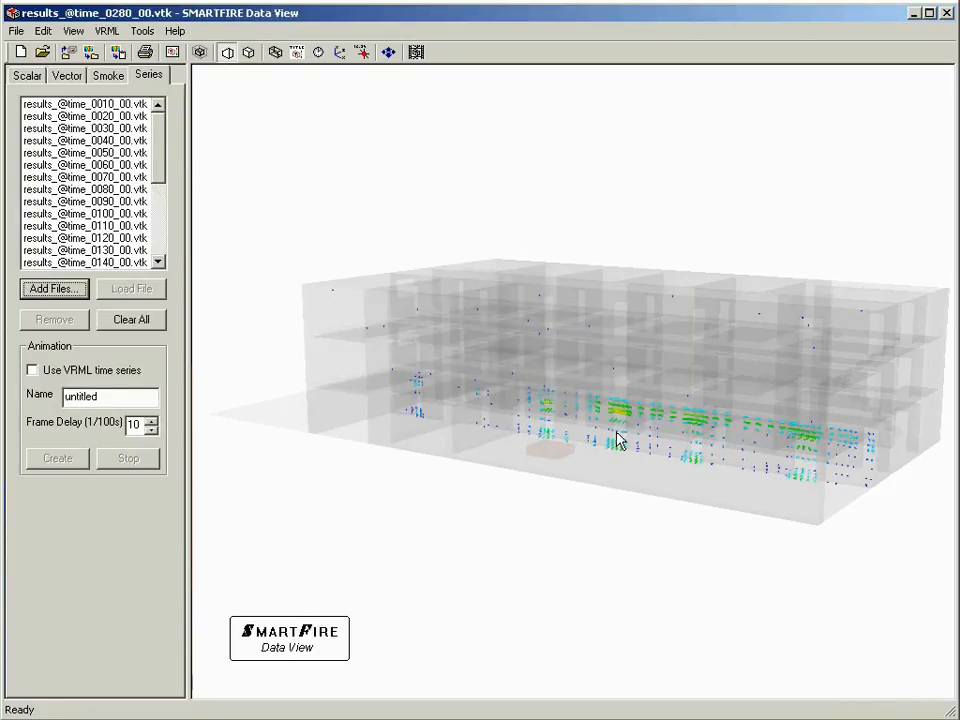
pyautogui.click(946, 14)
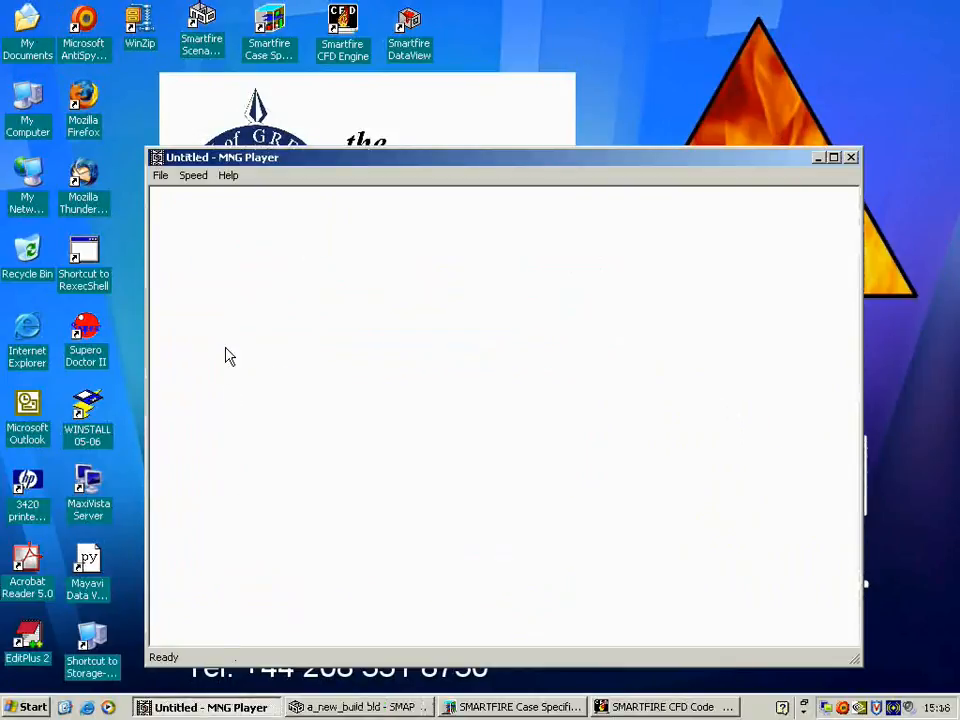
# Play the recent animation msb3_t100_iso_and_smoke_vis.mng in MNG Player and minimise the player window
pyautogui.click(162, 177)
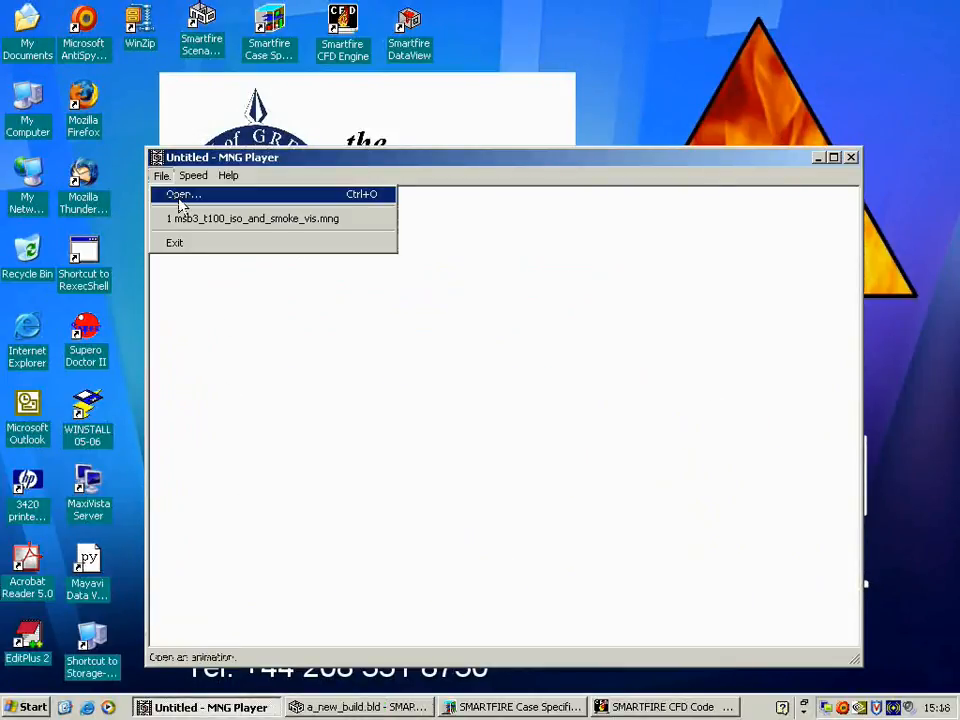
pyautogui.click(185, 217)
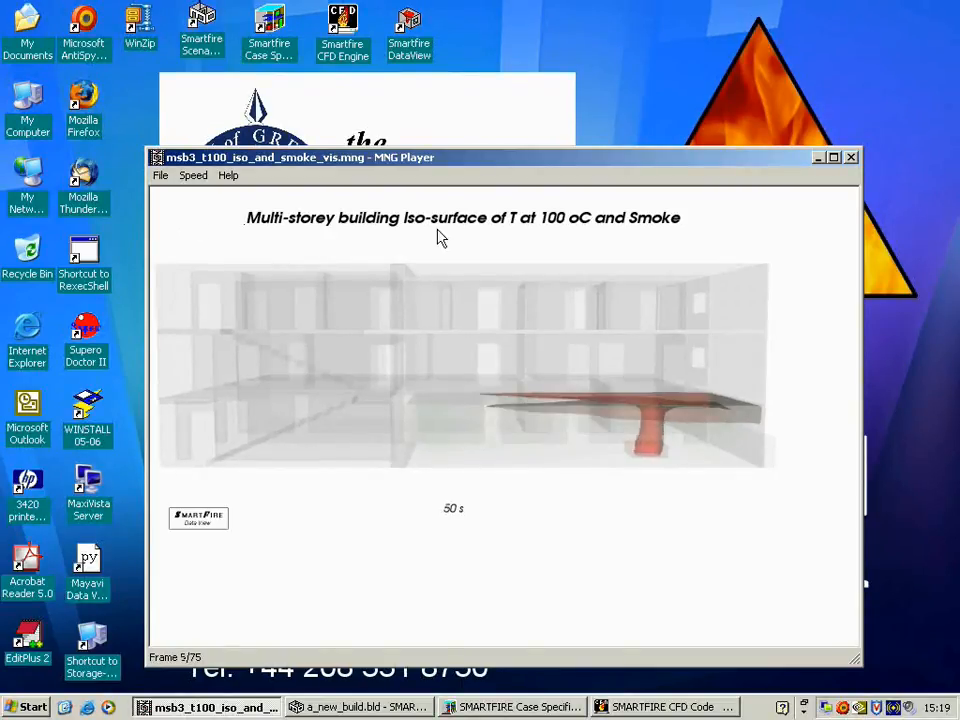
pyautogui.click(819, 158)
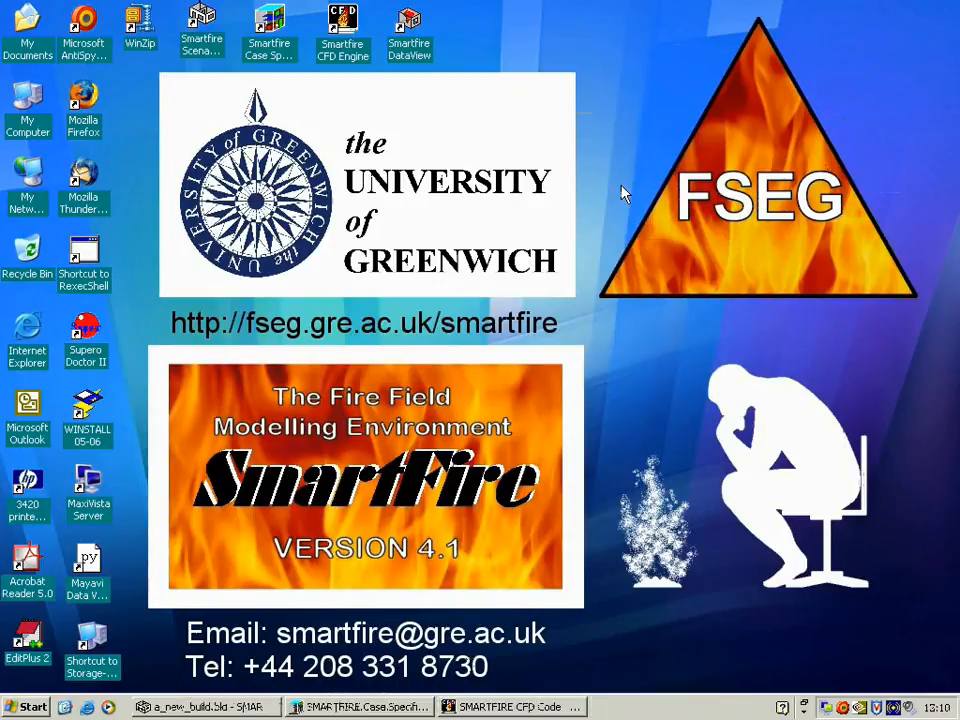